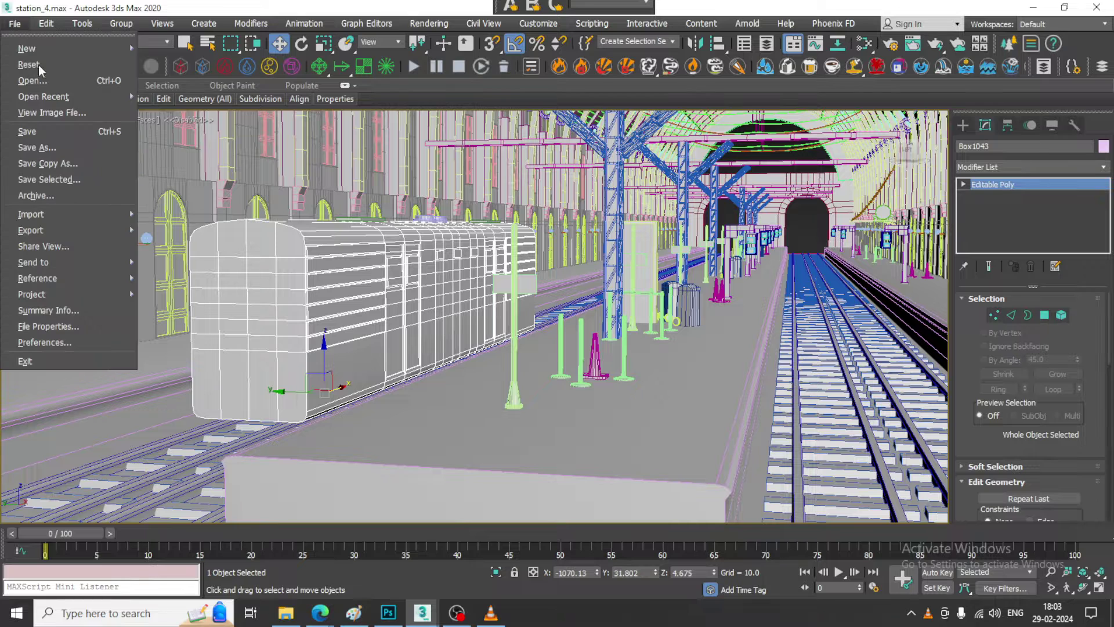
# Step: Open station.jpg from the February 2024 folder as a reference image and arrange its window beside the model, zoomed on the blue train
pyautogui.click(67, 110)
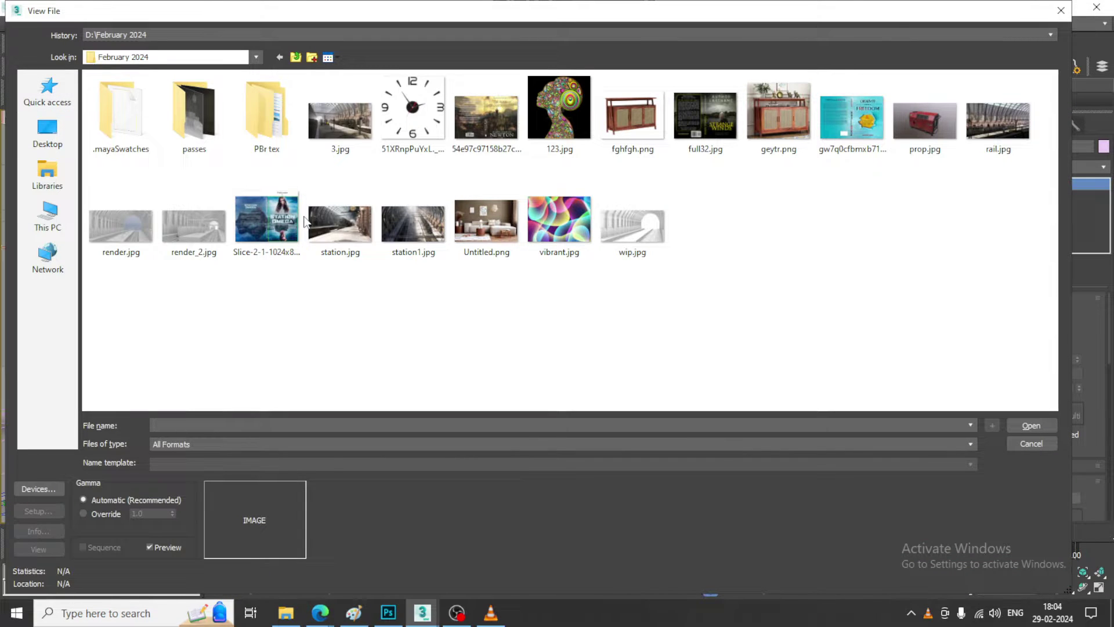
pyautogui.doubleClick(331, 225)
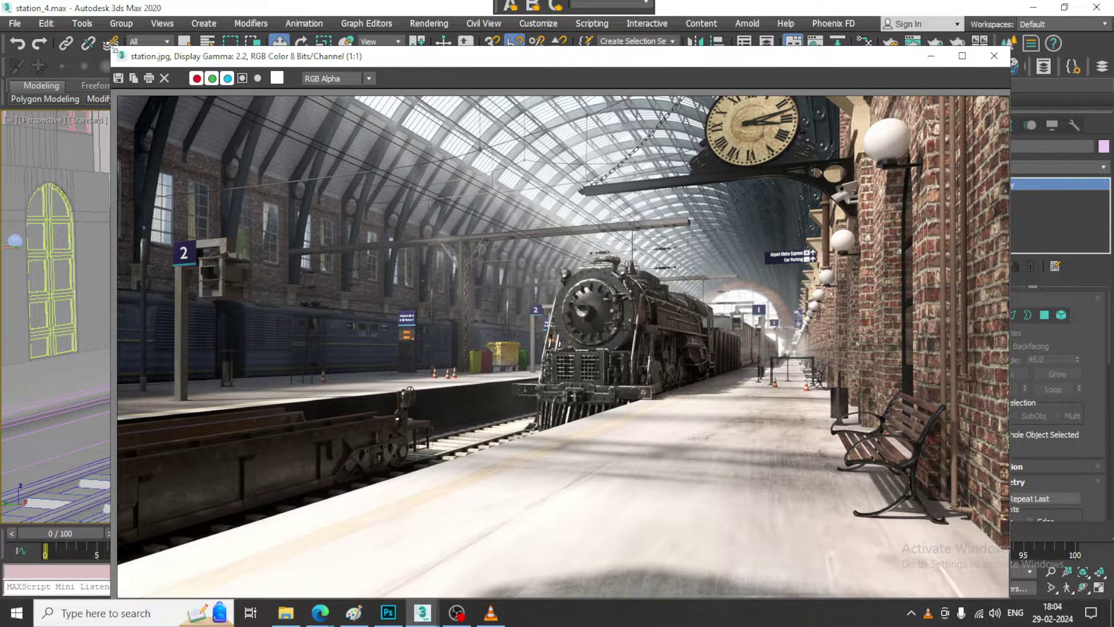
pyautogui.moveTo(111, 50); pyautogui.dragTo(272, 77)
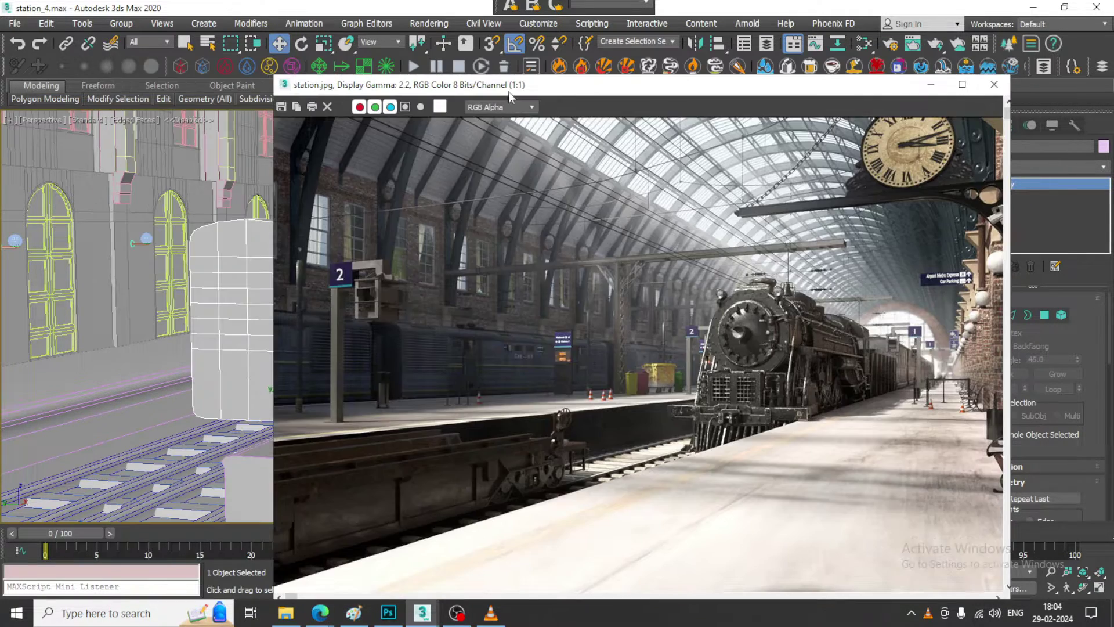
pyautogui.moveTo(508, 91); pyautogui.dragTo(303, 61)
pyautogui.scroll(1, 246, 325)
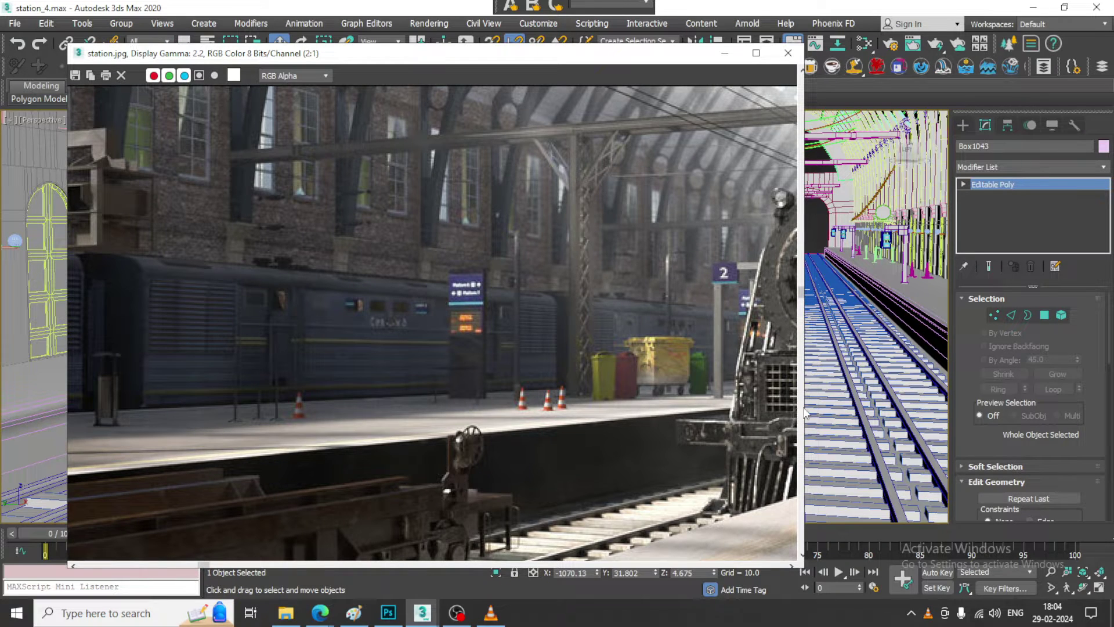
pyautogui.moveTo(805, 409); pyautogui.dragTo(578, 404)
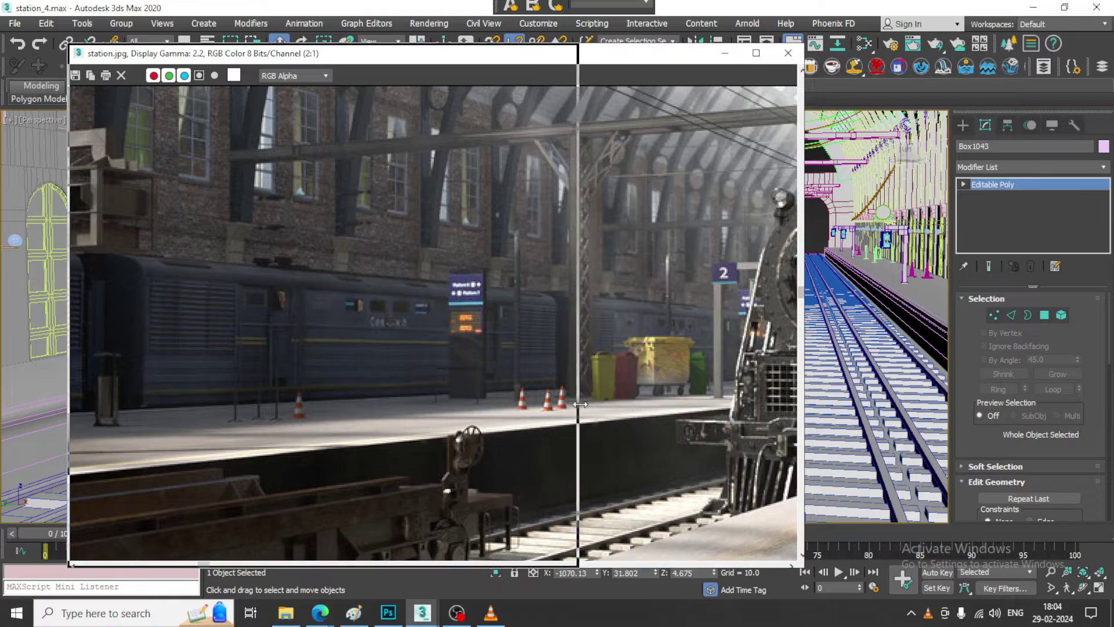
pyautogui.moveTo(386, 305); pyautogui.dragTo(398, 171, button='middle')
# Step: Group the train car body with its roof panels and roof vents, keeping the default group name
pyautogui.moveTo(708, 360); pyautogui.dragTo(795, 354, button='middle')
pyautogui.scroll(-3, 698, 343)
pyautogui.scroll(3, 755, 346)
pyautogui.moveTo(647, 349); pyautogui.dragTo(731, 293, button='middle')
pyautogui.scroll(3, 780, 325)
pyautogui.keyDown('ctrl'); pyautogui.click(679, 293); pyautogui.keyUp('ctrl')
pyautogui.keyDown('ctrl'); pyautogui.click(759, 232); pyautogui.keyUp('ctrl')
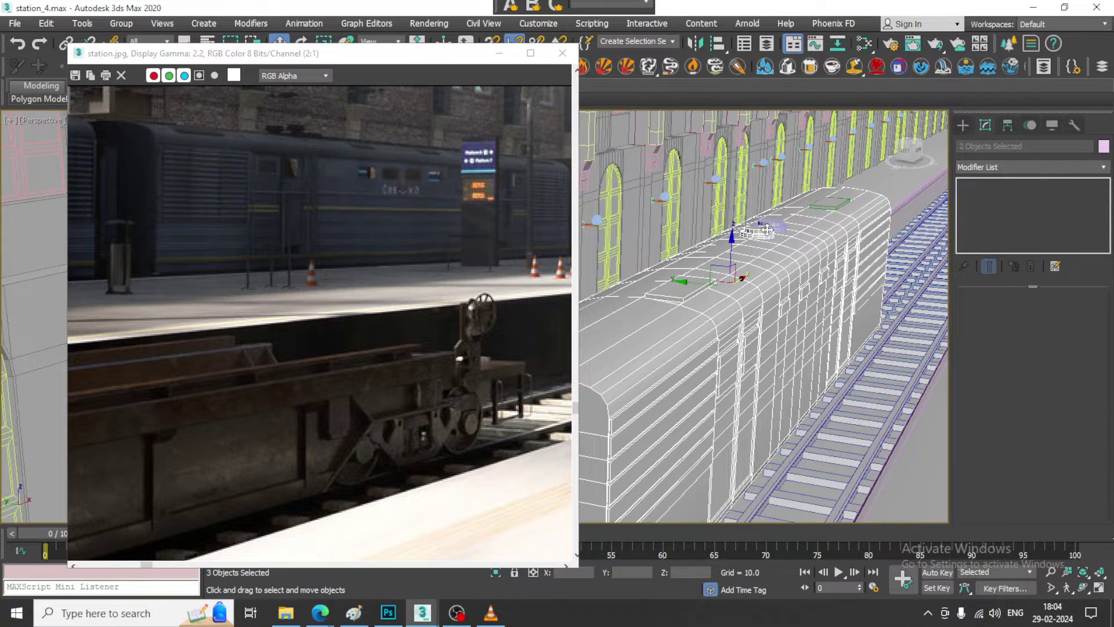
pyautogui.keyDown('ctrl'); pyautogui.click(770, 227); pyautogui.keyUp('ctrl')
pyautogui.keyDown('ctrl'); pyautogui.click(824, 206); pyautogui.keyUp('ctrl')
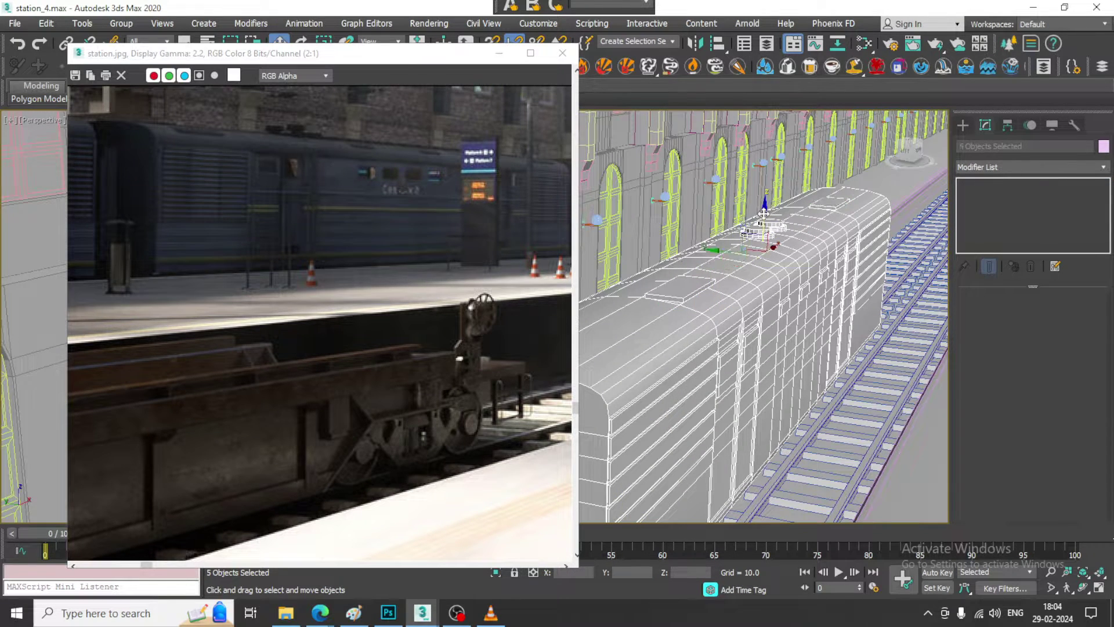
pyautogui.keyDown('alt'); pyautogui.moveTo(824, 205); pyautogui.dragTo(773, 281, button='middle'); pyautogui.keyUp('alt')
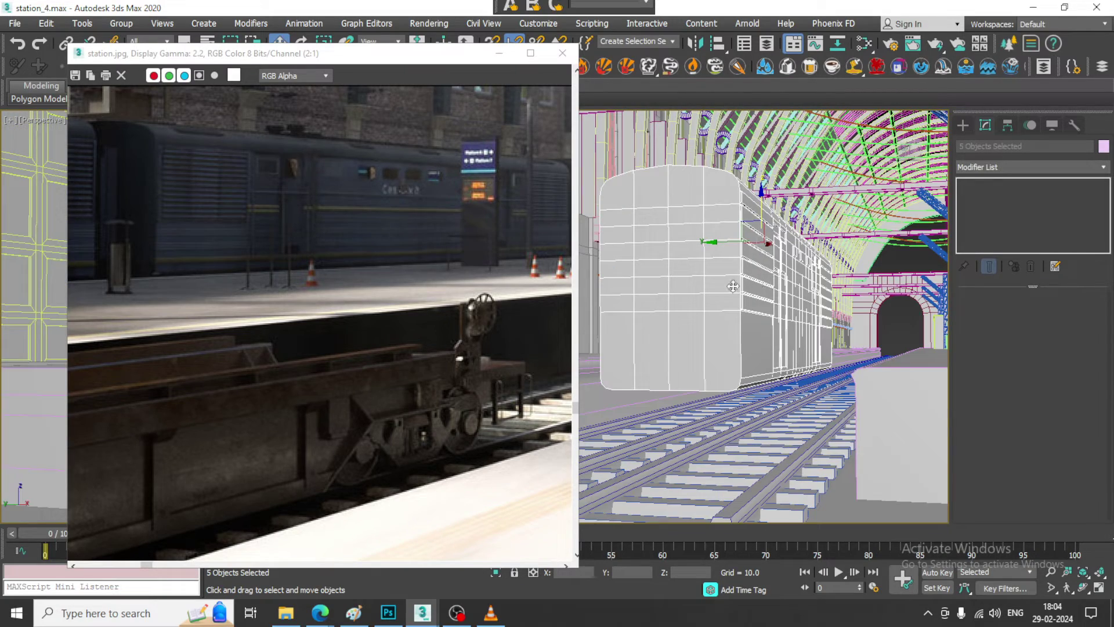
pyautogui.keyDown('alt'); pyautogui.moveTo(755, 238); pyautogui.dragTo(768, 246, button='middle'); pyautogui.keyUp('alt')
pyautogui.click(121, 23)
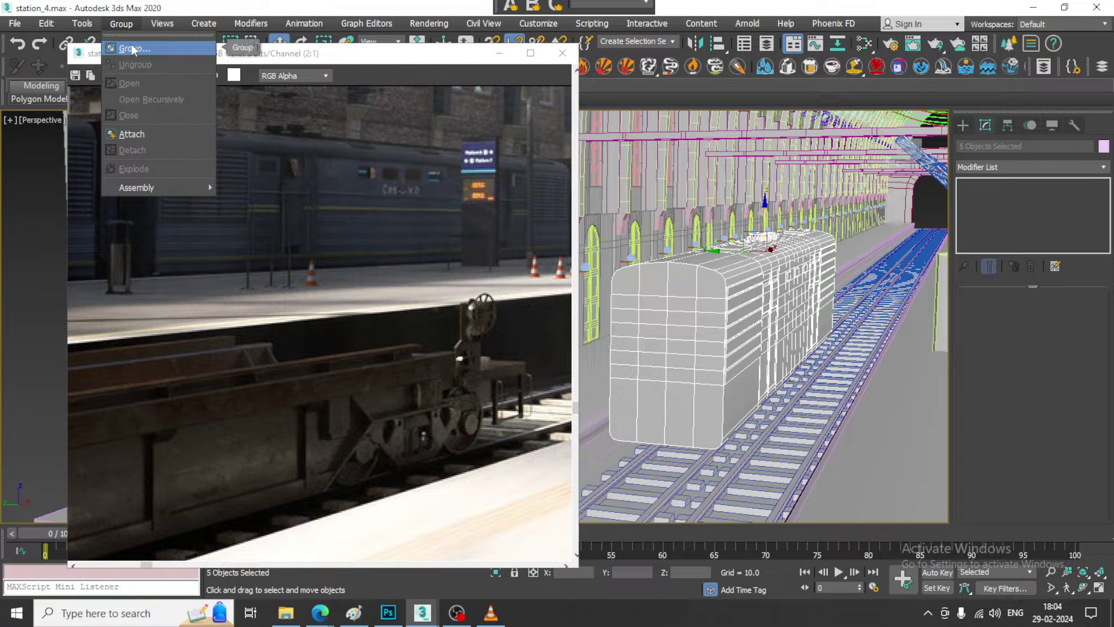
pyautogui.click(133, 49)
pyautogui.click(567, 331)
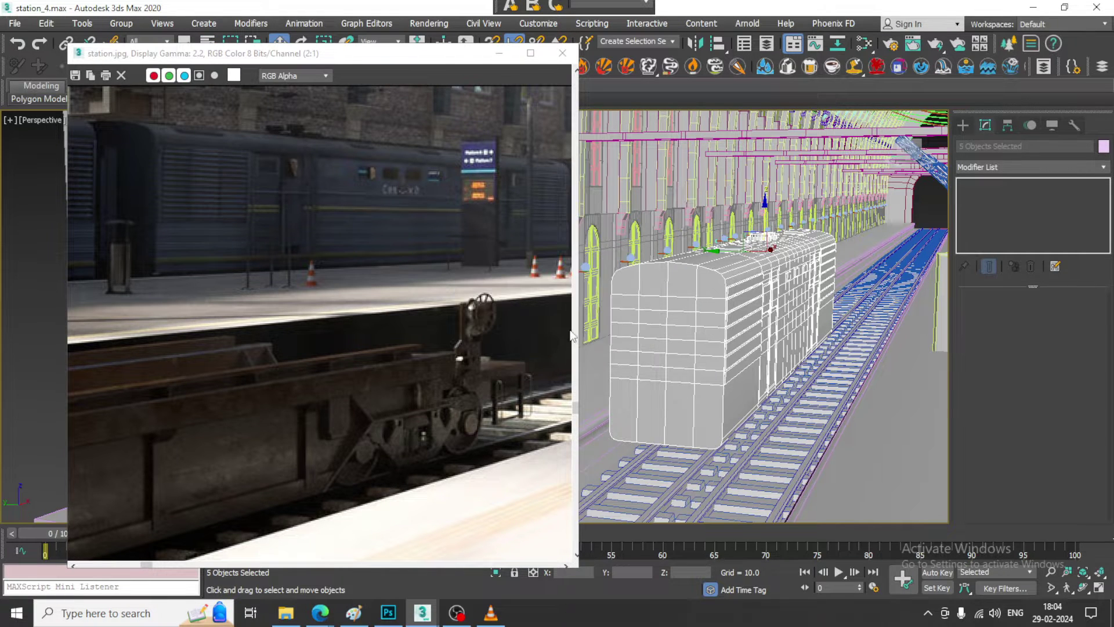
# Step: Isolate the train car group and show it in the front view
pyautogui.keyDown('alt'); pyautogui.moveTo(699, 350); pyautogui.dragTo(735, 348, button='middle'); pyautogui.keyUp('alt')
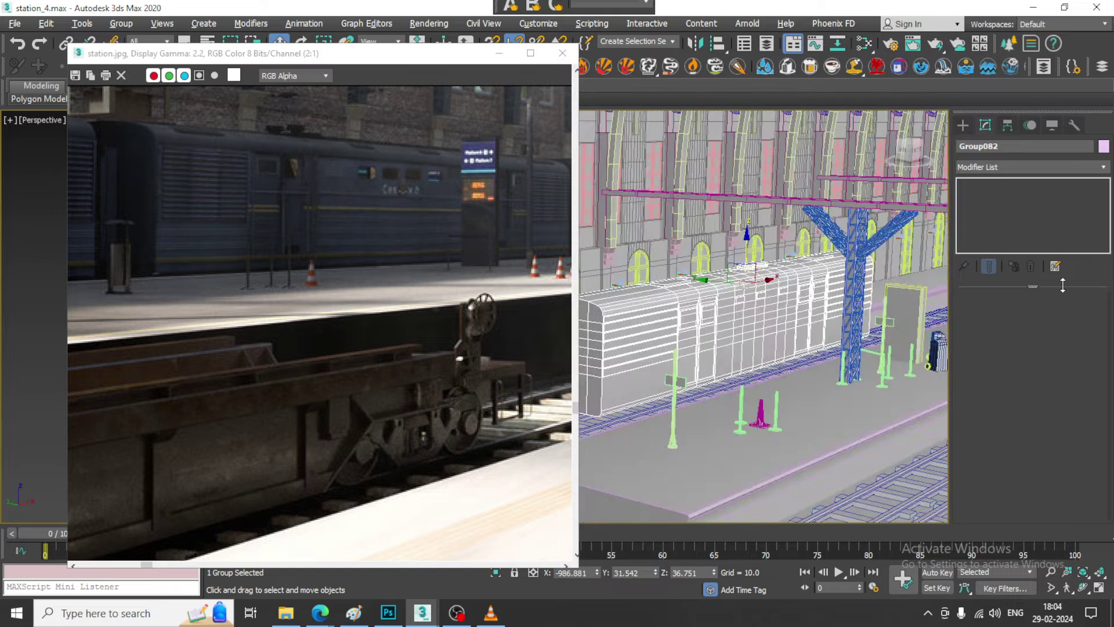
pyautogui.click(963, 126)
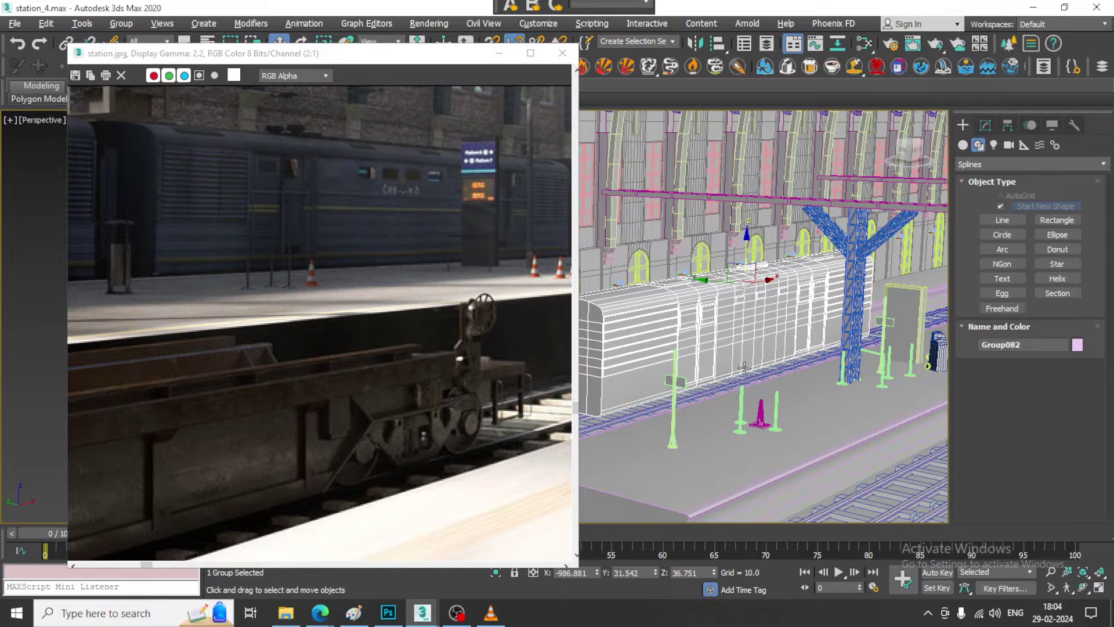
pyautogui.hotkey('alt', 'q')
pyautogui.press('f')
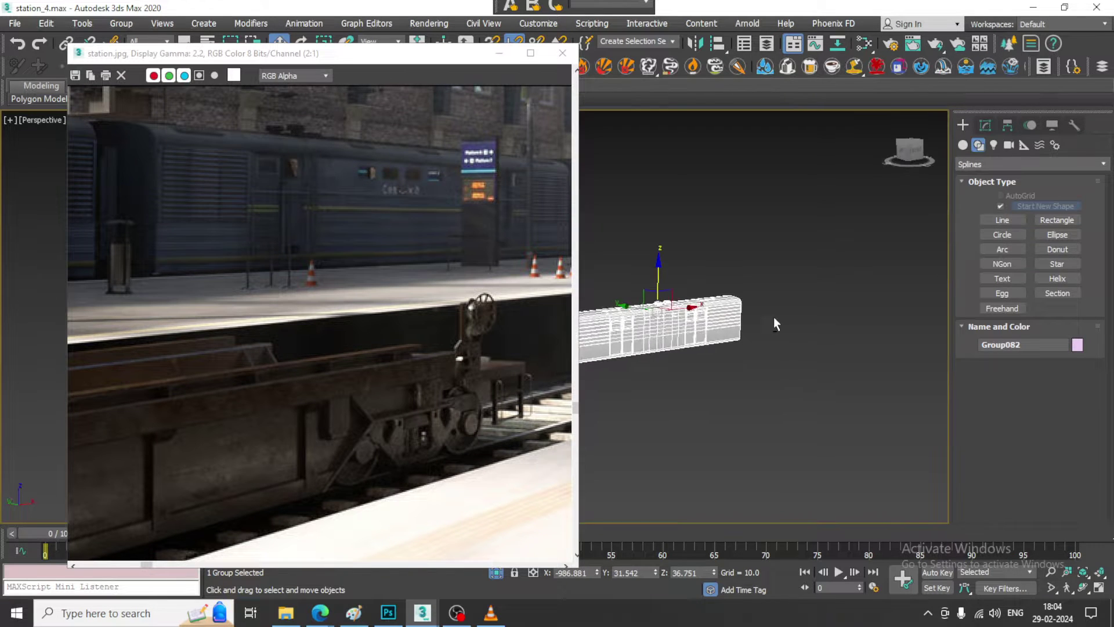
pyautogui.hotkey('alt', 'w')
pyautogui.hotkey('alt', 'w')
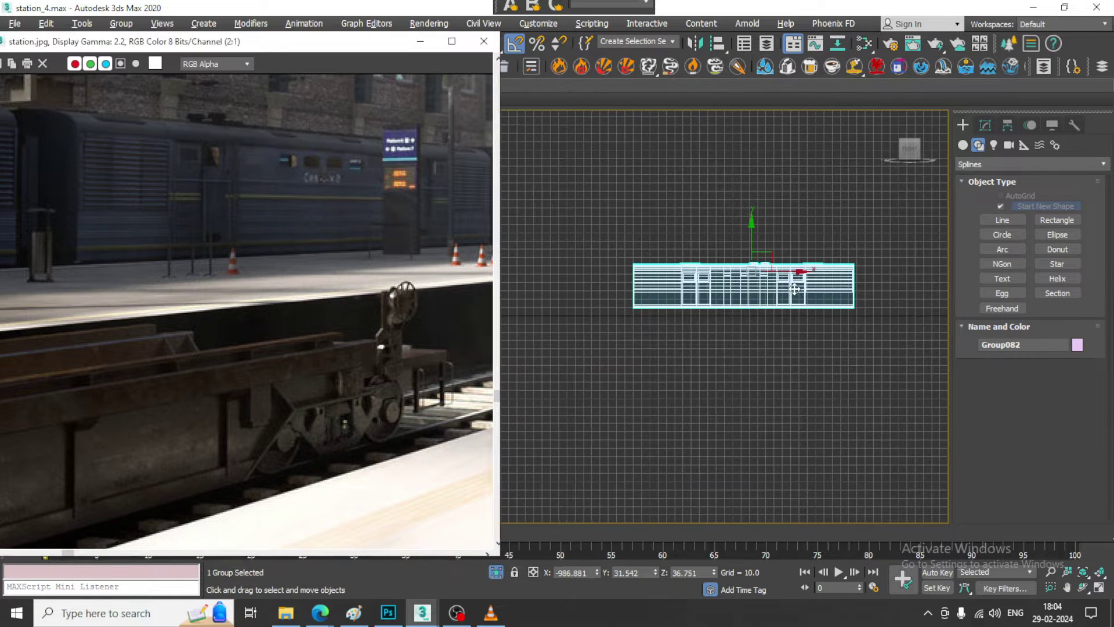
pyautogui.moveTo(840, 307); pyautogui.dragTo(773, 291, button='middle')
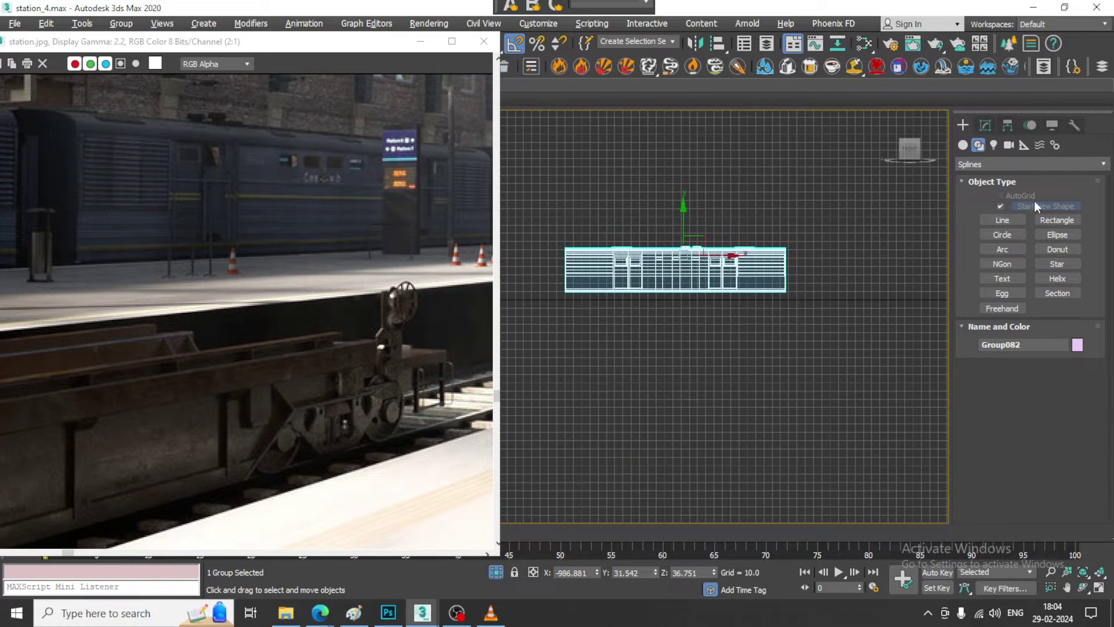
# Step: Create a thin box along the underside of the train car, about 262.6 wide, 3.6 long and 3 high
pyautogui.click(963, 145)
pyautogui.click(1003, 208)
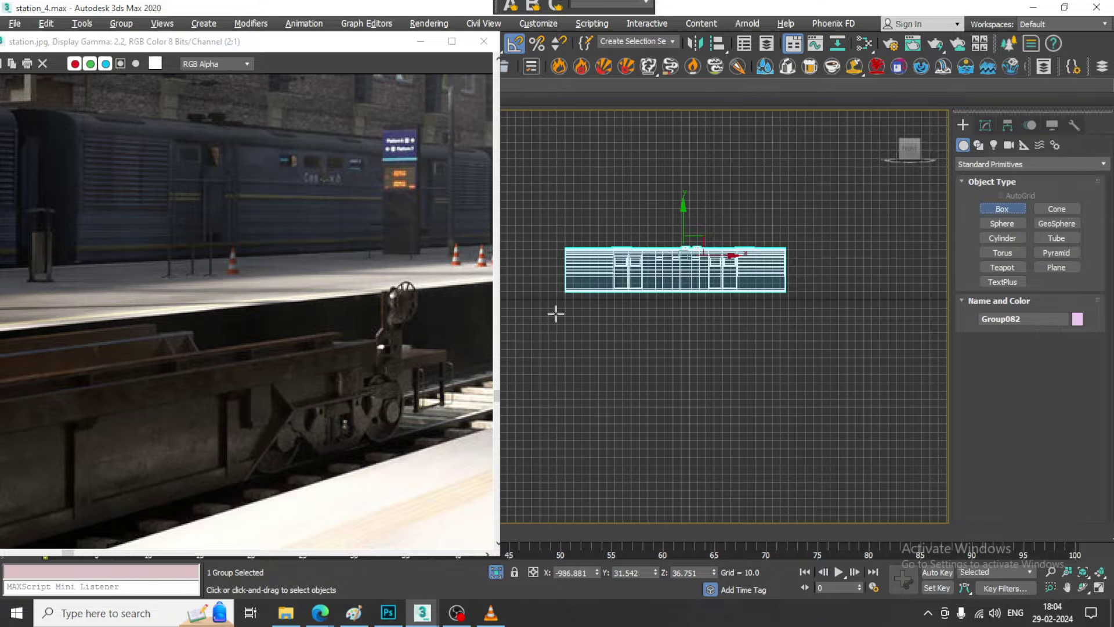
pyautogui.scroll(4, 555, 313)
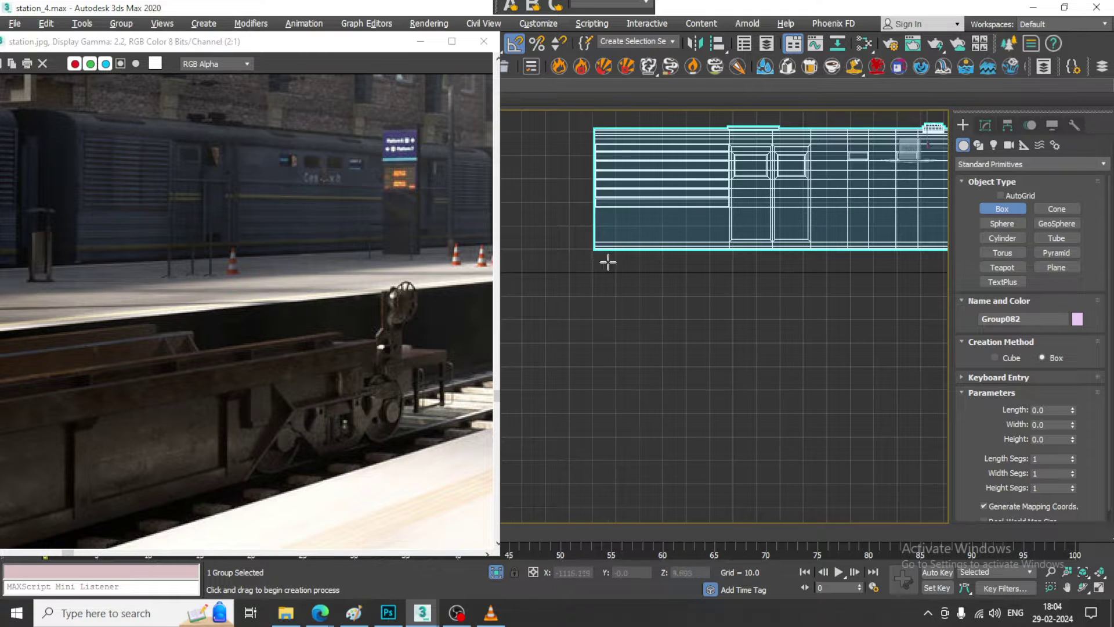
pyautogui.moveTo(608, 262); pyautogui.dragTo(535, 274, button='middle')
pyautogui.scroll(-3, 515, 269)
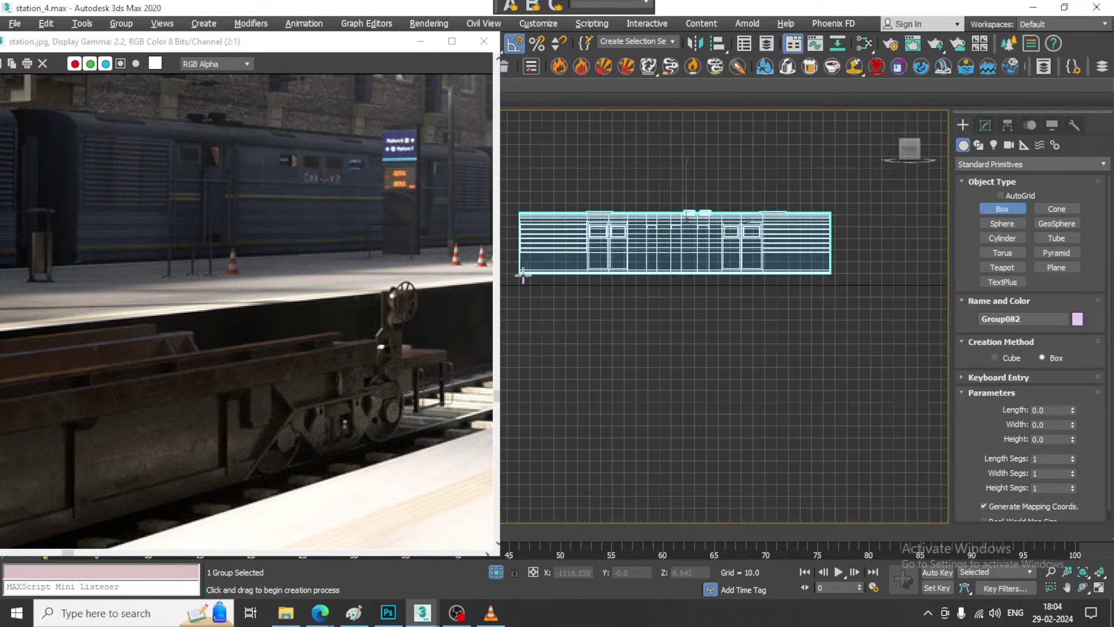
pyautogui.moveTo(523, 278); pyautogui.dragTo(828, 275)
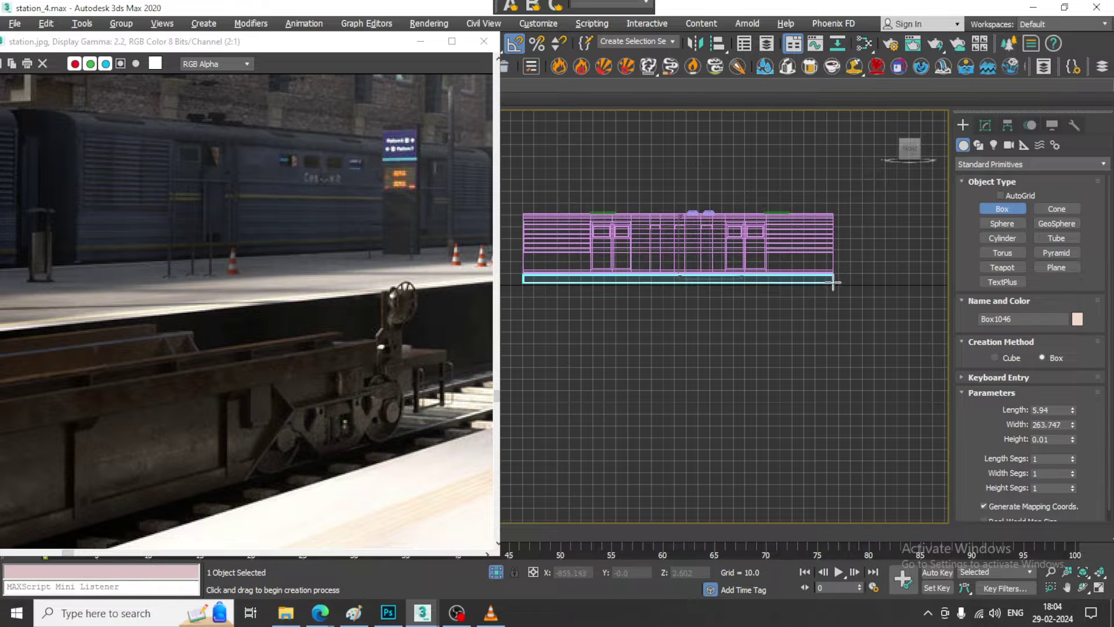
pyautogui.click(828, 276)
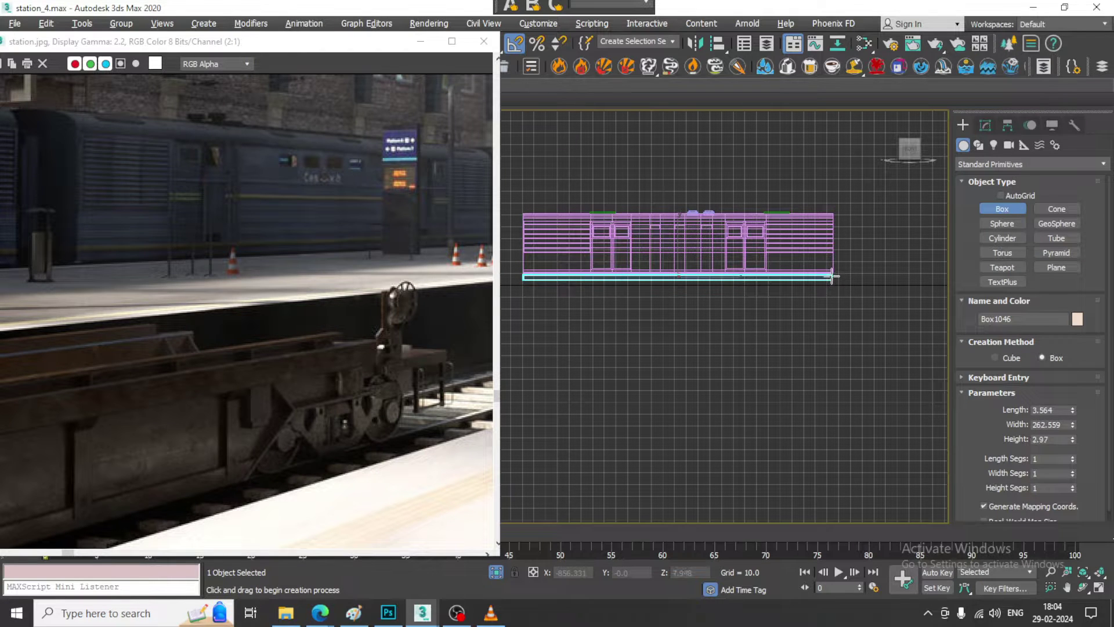
# Step: Move the thin box beneath the train car's side edge, to about Y 22.8 and Z 8.1
pyautogui.press('w')
pyautogui.hotkey('alt', 'w')
pyautogui.rightClick(760, 441)
pyautogui.hotkey('alt', 'w')
pyautogui.keyDown('alt'); pyautogui.moveTo(761, 440); pyautogui.dragTo(886, 297, button='middle'); pyautogui.keyUp('alt')
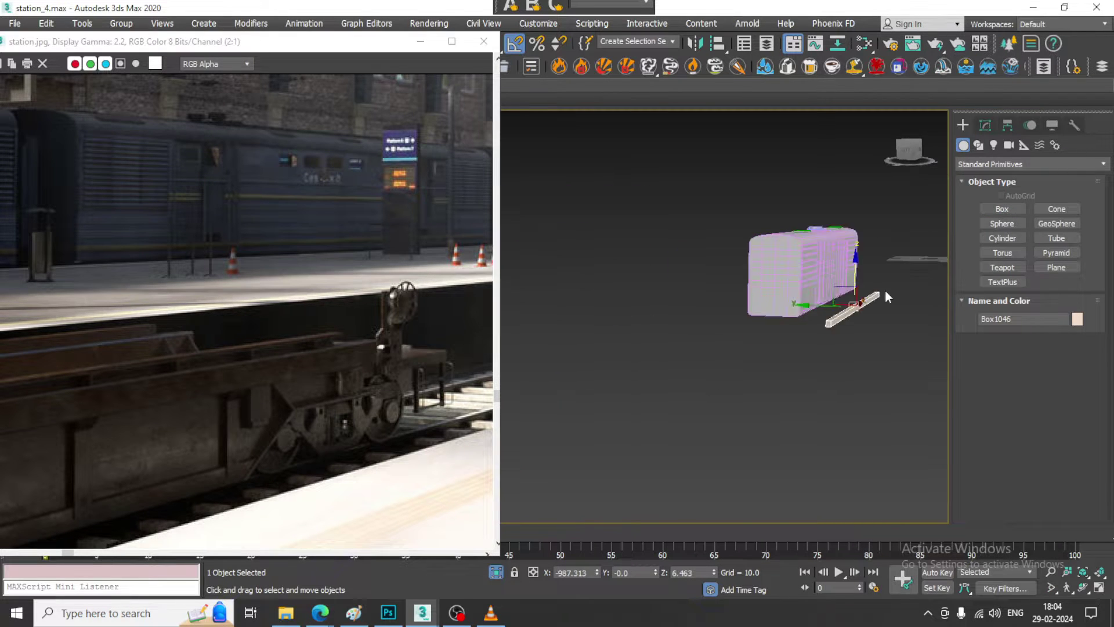
pyautogui.scroll(5, 886, 297)
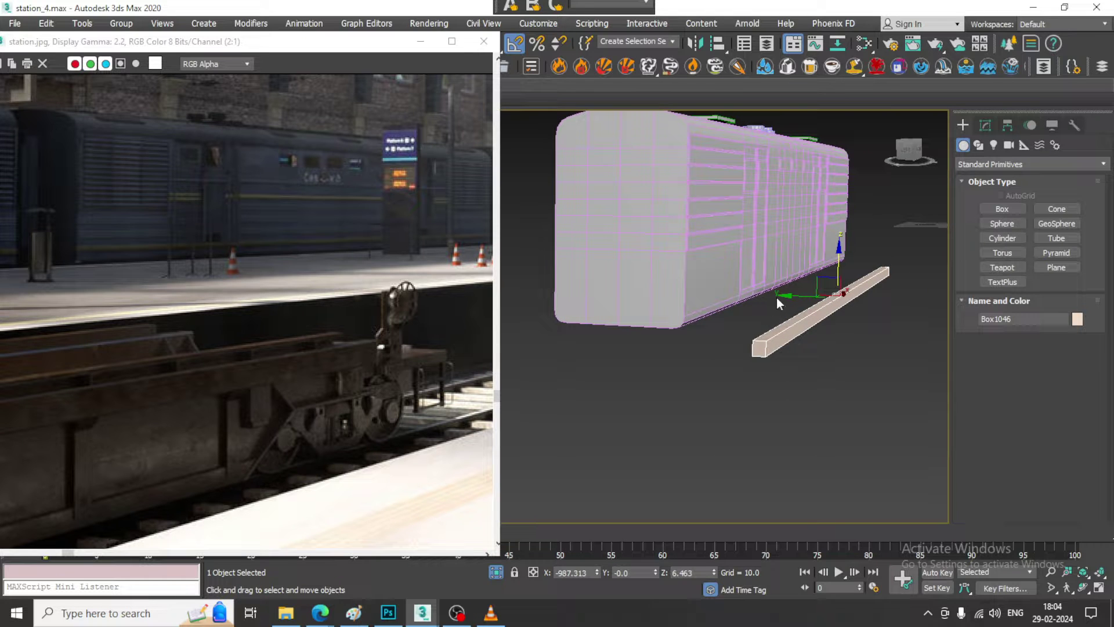
pyautogui.moveTo(790, 296); pyautogui.dragTo(719, 290)
pyautogui.keyDown('alt'); pyautogui.moveTo(720, 290); pyautogui.dragTo(661, 284, button='middle'); pyautogui.keyUp('alt')
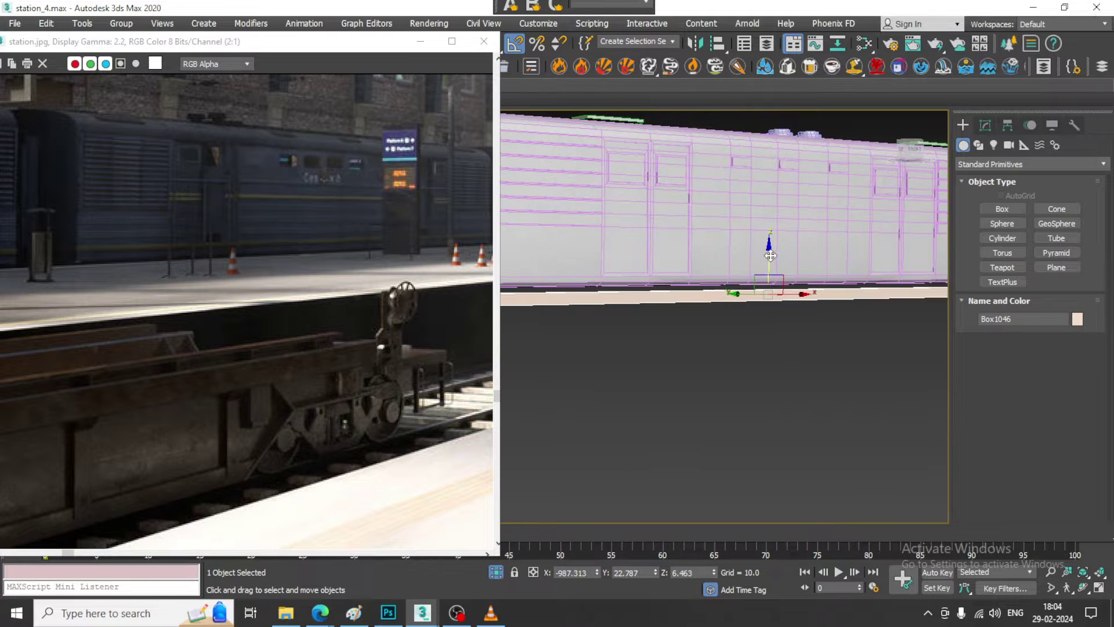
pyautogui.moveTo(771, 258); pyautogui.dragTo(770, 252)
pyautogui.keyDown('alt'); pyautogui.moveTo(690, 270); pyautogui.dragTo(749, 273, button='middle'); pyautogui.keyUp('alt')
pyautogui.moveTo(767, 255); pyautogui.dragTo(771, 258)
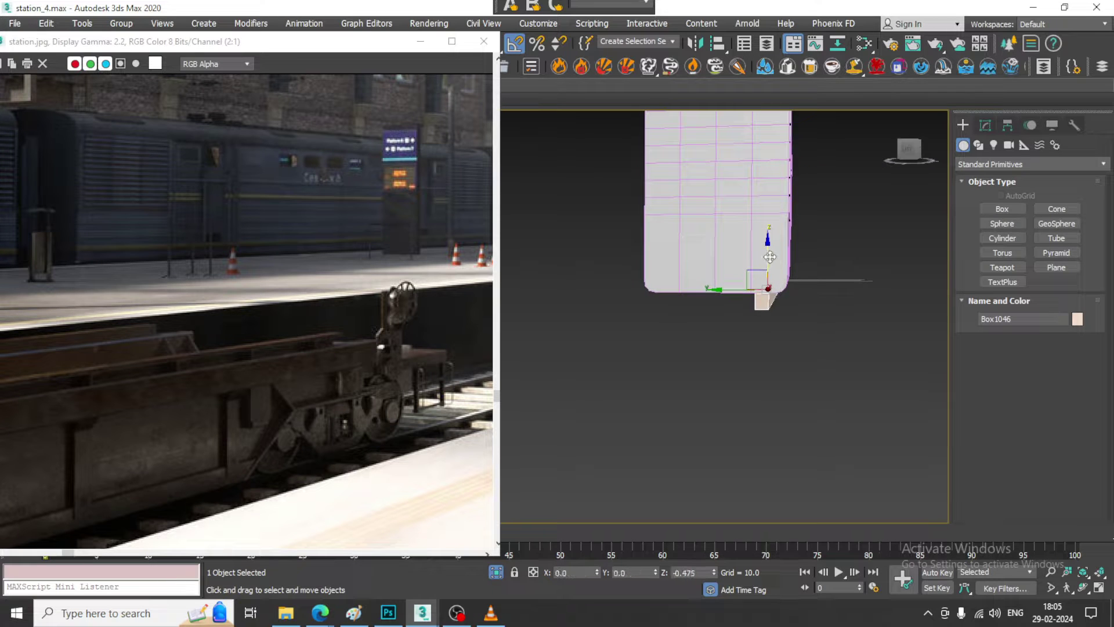
# Step: End the isolation, add the train car group and the track rails to the box selection, and isolate all three
pyautogui.rightClick(833, 191)
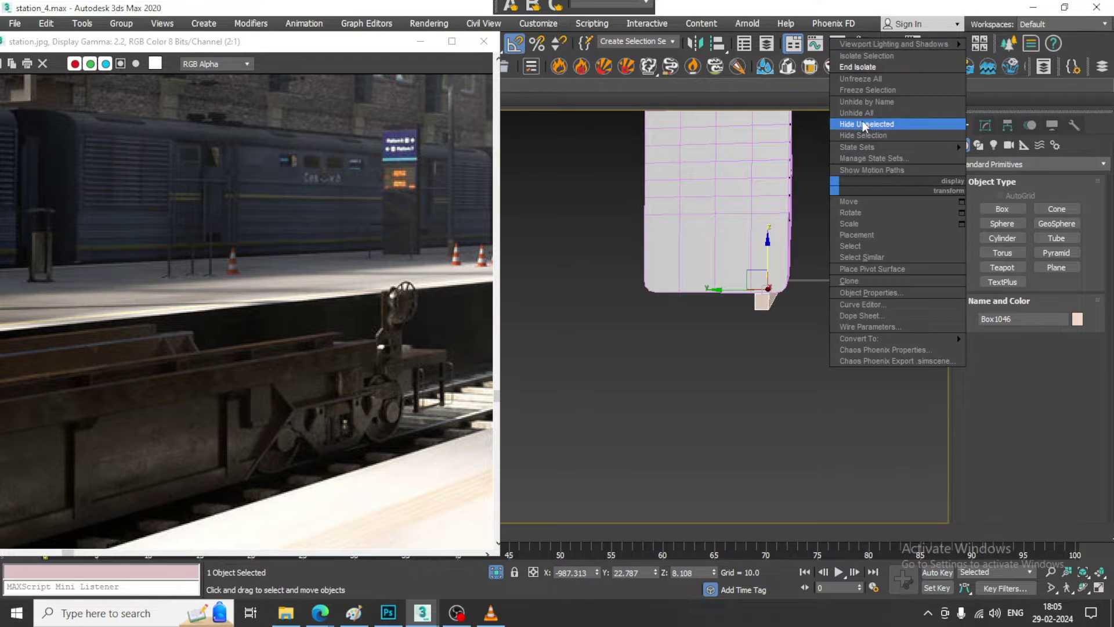
pyautogui.click(868, 68)
pyautogui.keyDown('ctrl'); pyautogui.click(628, 394); pyautogui.keyUp('ctrl')
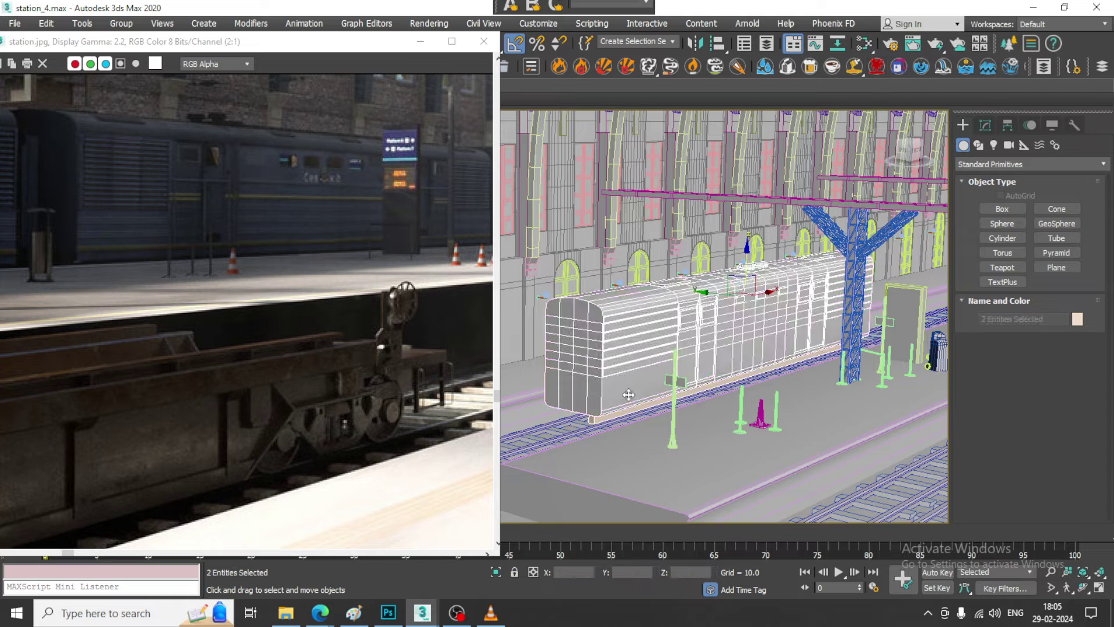
pyautogui.keyDown('ctrl'); pyautogui.click(559, 422); pyautogui.keyUp('ctrl')
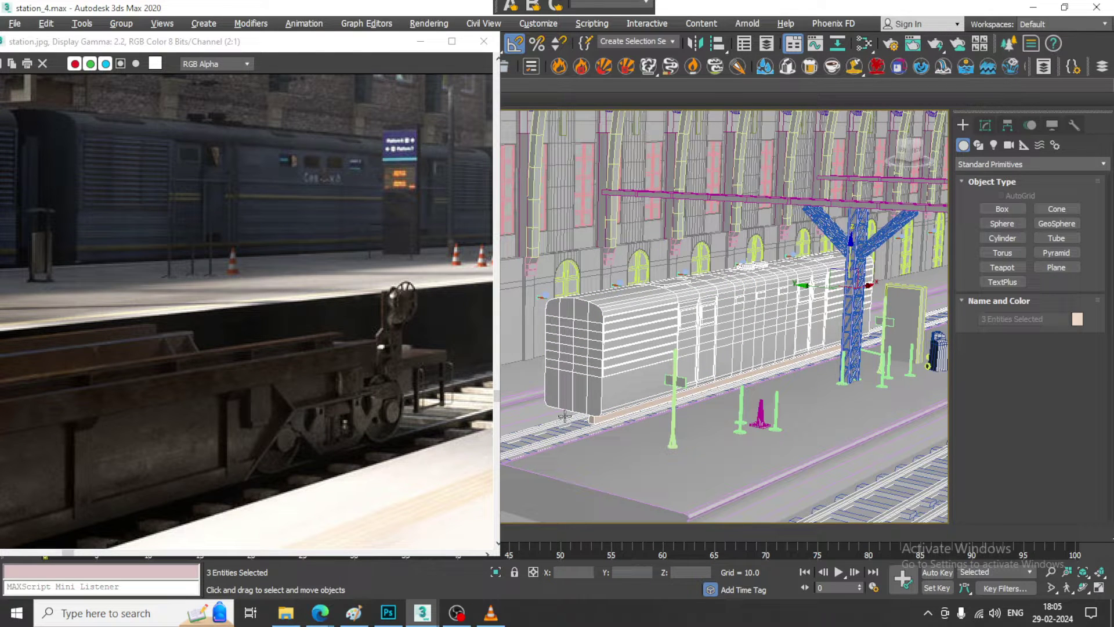
pyautogui.hotkey('alt', 'q')
# Step: Examine how the train car and its underside box sit above the track rails
pyautogui.moveTo(711, 340); pyautogui.dragTo(746, 370, button='middle')
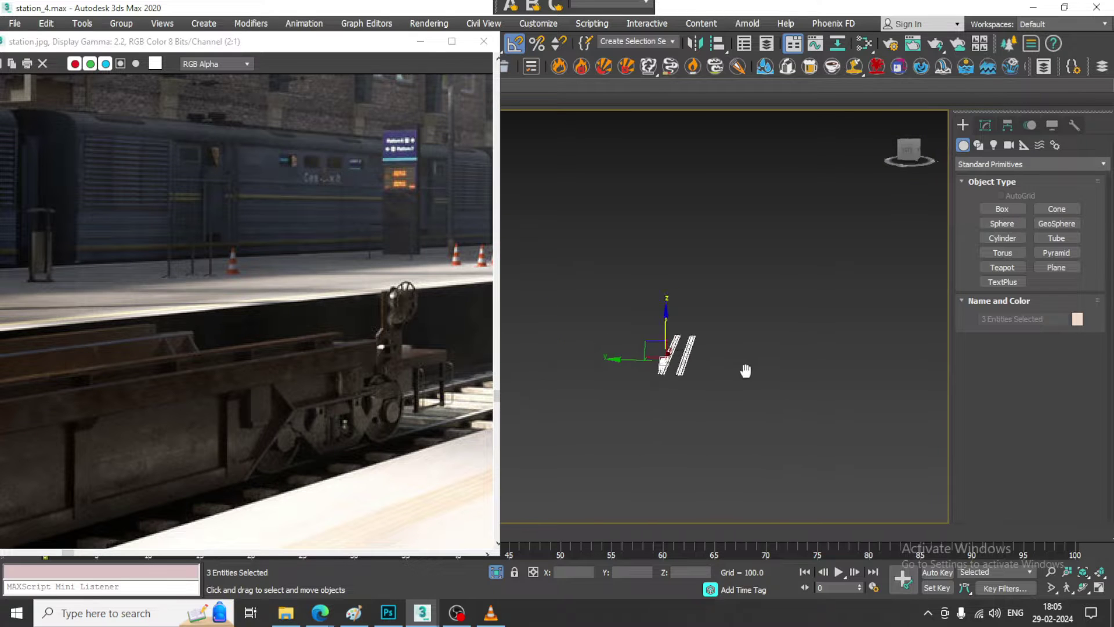
pyautogui.scroll(4, 686, 380)
pyautogui.click(656, 351)
pyautogui.keyDown('alt'); pyautogui.moveTo(656, 351); pyautogui.dragTo(686, 326, button='middle'); pyautogui.keyUp('alt')
pyautogui.scroll(5, 755, 295)
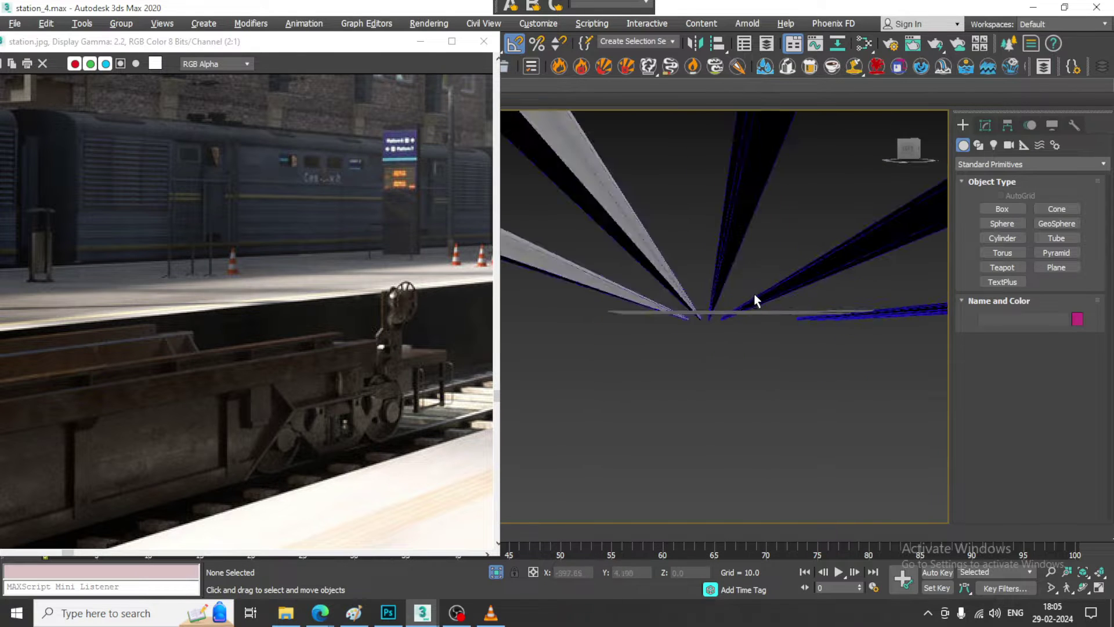
pyautogui.keyDown('alt'); pyautogui.moveTo(754, 295); pyautogui.dragTo(748, 331, button='middle'); pyautogui.keyUp('alt')
pyautogui.scroll(-8, 646, 333)
pyautogui.moveTo(656, 349); pyautogui.dragTo(695, 320, button='middle')
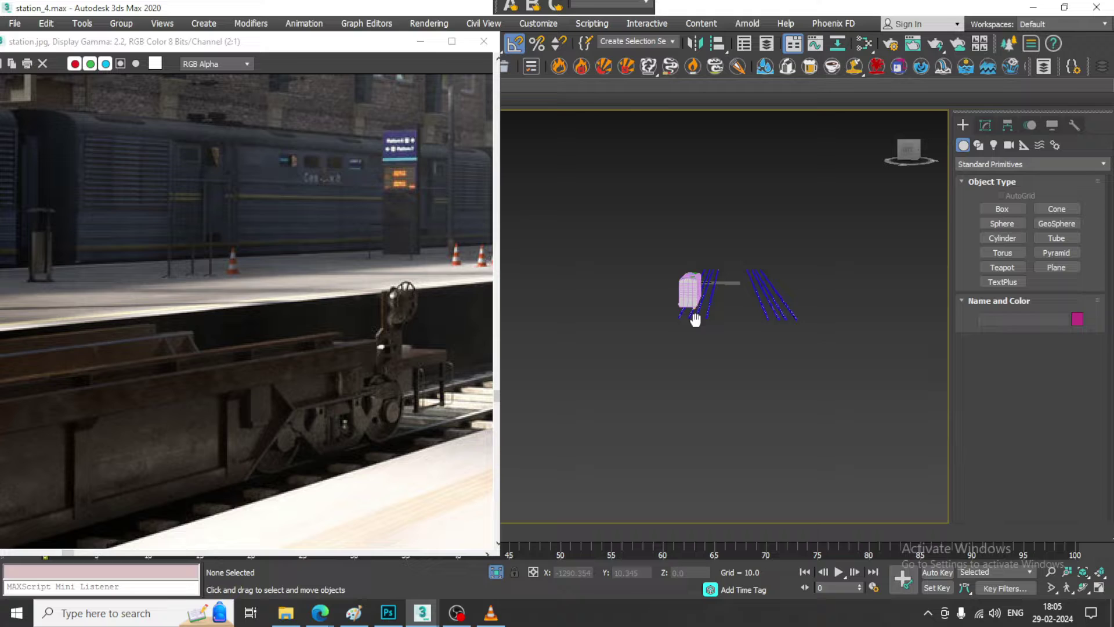
pyautogui.click(683, 286)
pyautogui.scroll(10, 708, 317)
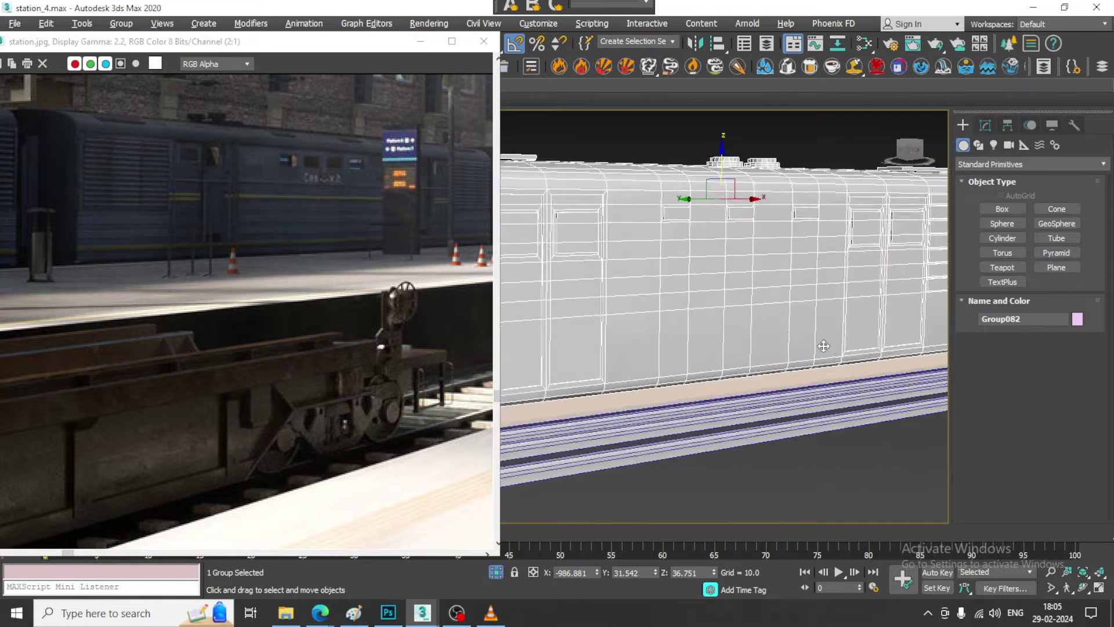
pyautogui.keyDown('alt'); pyautogui.moveTo(823, 346); pyautogui.dragTo(776, 371, button='middle'); pyautogui.keyUp('alt')
# Step: Convert the underside box to an Editable Poly in the front view and enter vertex editing
pyautogui.click(774, 364)
pyautogui.hotkey('alt', 'w')
pyautogui.moveTo(807, 255); pyautogui.dragTo(822, 276, button='middle')
pyautogui.hotkey('alt', 'w')
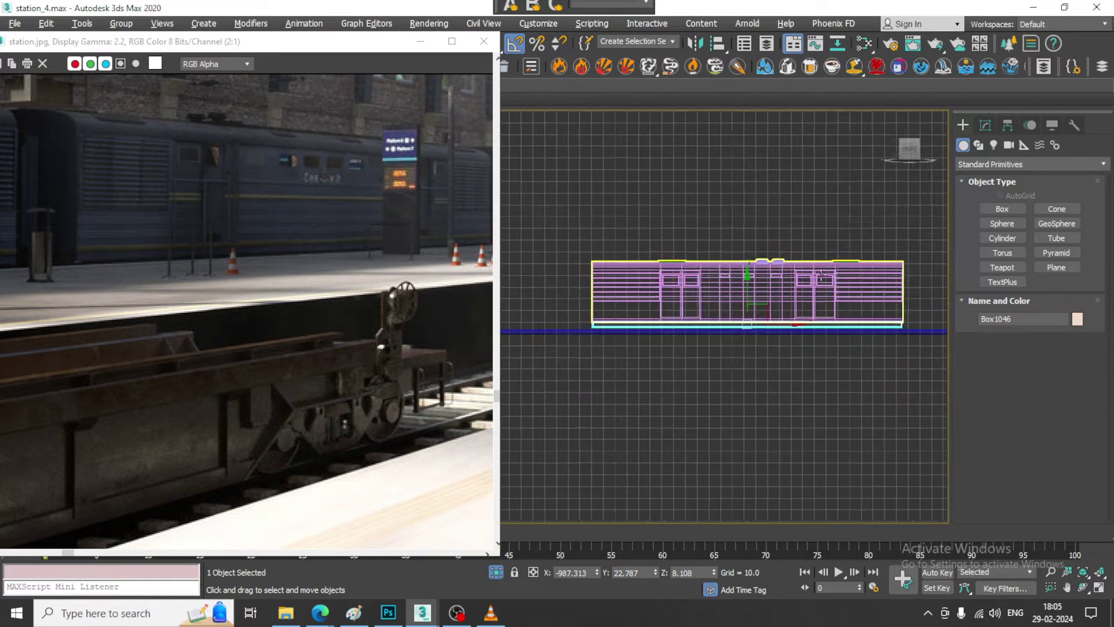
pyautogui.scroll(3, 758, 308)
pyautogui.rightClick(671, 322)
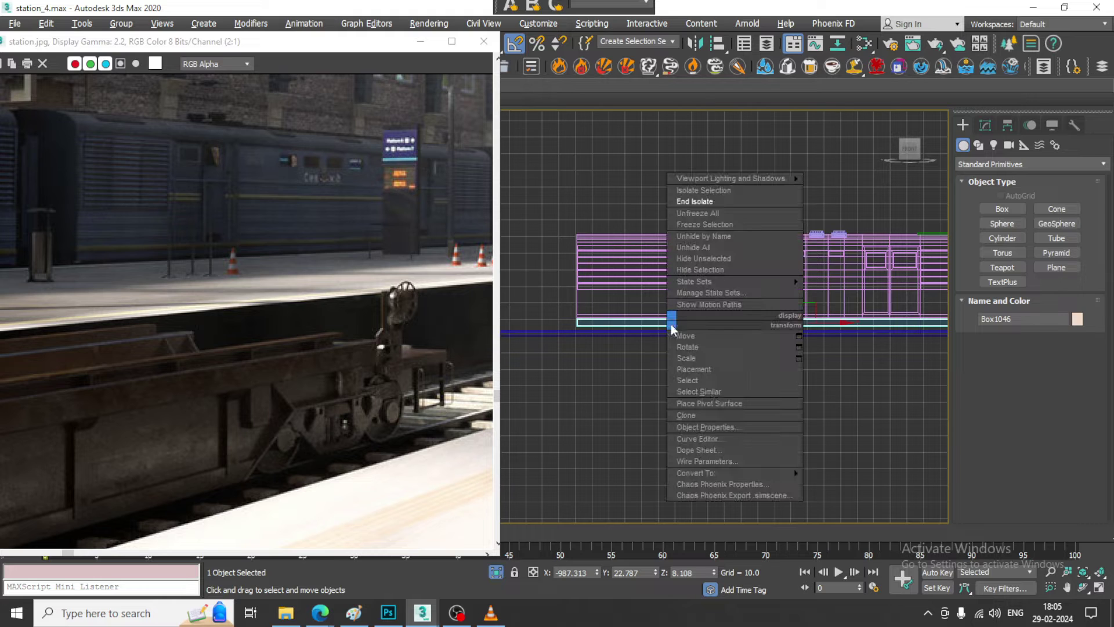
pyautogui.moveTo(760, 473)
pyautogui.click(852, 479)
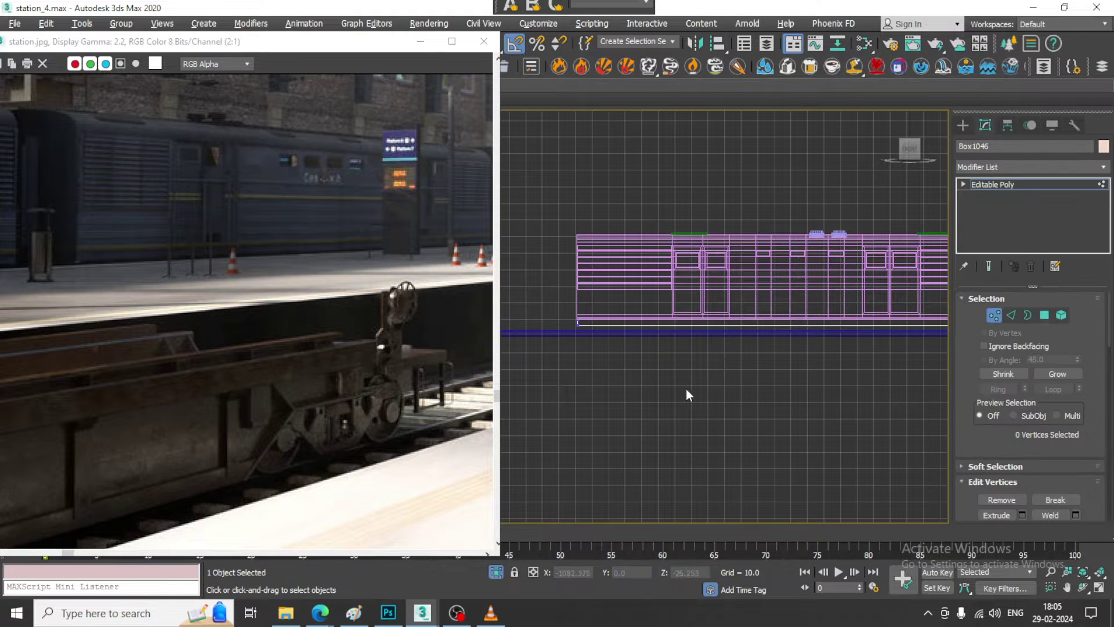
pyautogui.moveTo(725, 379); pyautogui.dragTo(661, 376, button='middle')
pyautogui.moveTo(773, 378); pyautogui.dragTo(755, 382, button='middle')
pyautogui.scroll(-3, 756, 382)
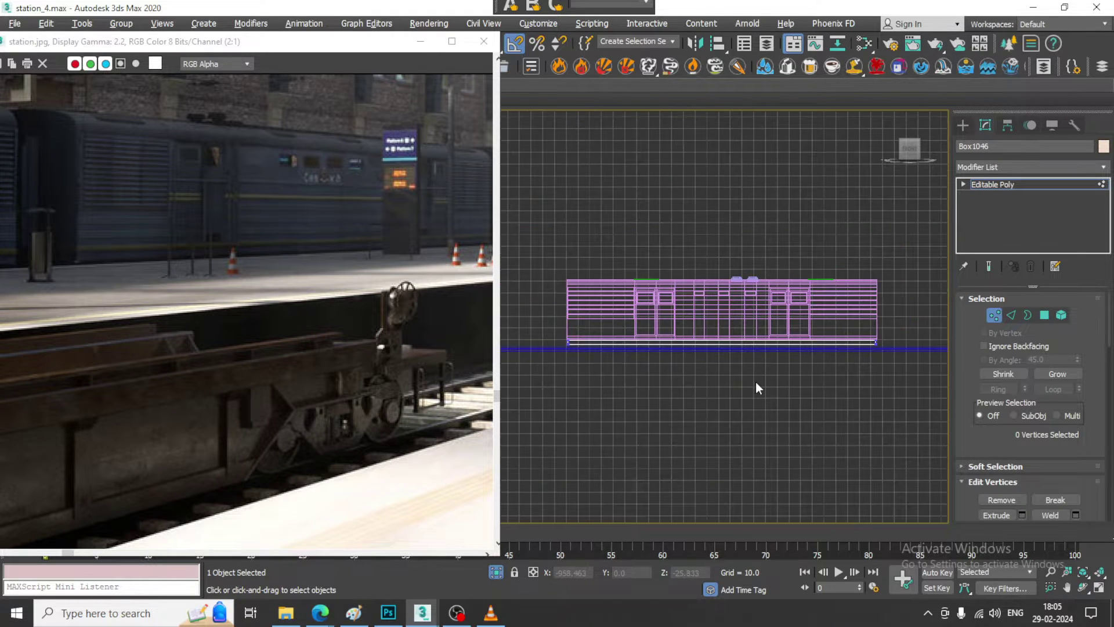
# Step: Leave vertex editing and raise the underside box against the train car's floor, to about Z 9.3
pyautogui.hotkey('alt', 'w')
pyautogui.middleClick(760, 439)
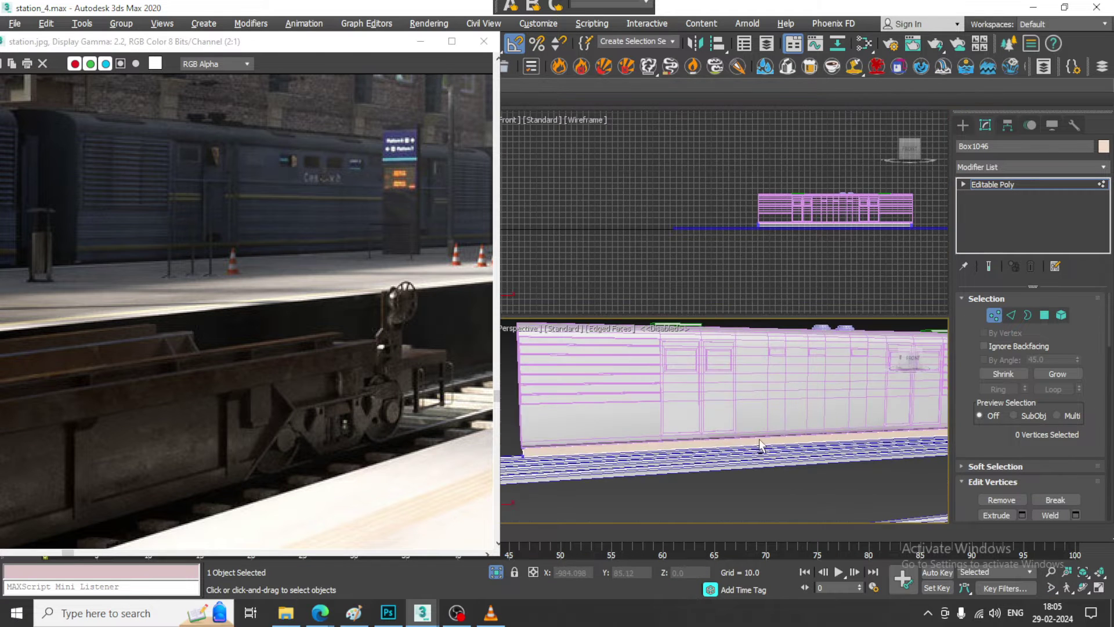
pyautogui.hotkey('alt', 'w')
pyautogui.keyDown('alt'); pyautogui.moveTo(759, 438); pyautogui.dragTo(708, 391, button='middle'); pyautogui.keyUp('alt')
pyautogui.moveTo(708, 391); pyautogui.dragTo(762, 383, button='middle')
pyautogui.scroll(5, 725, 376)
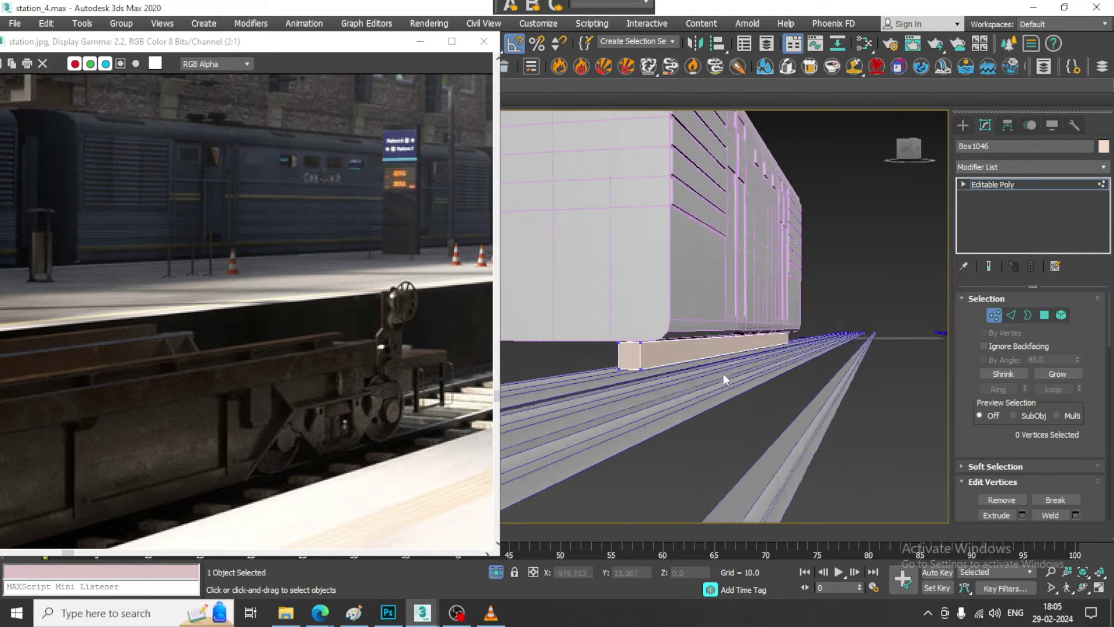
pyautogui.click(1002, 186)
pyautogui.press('w')
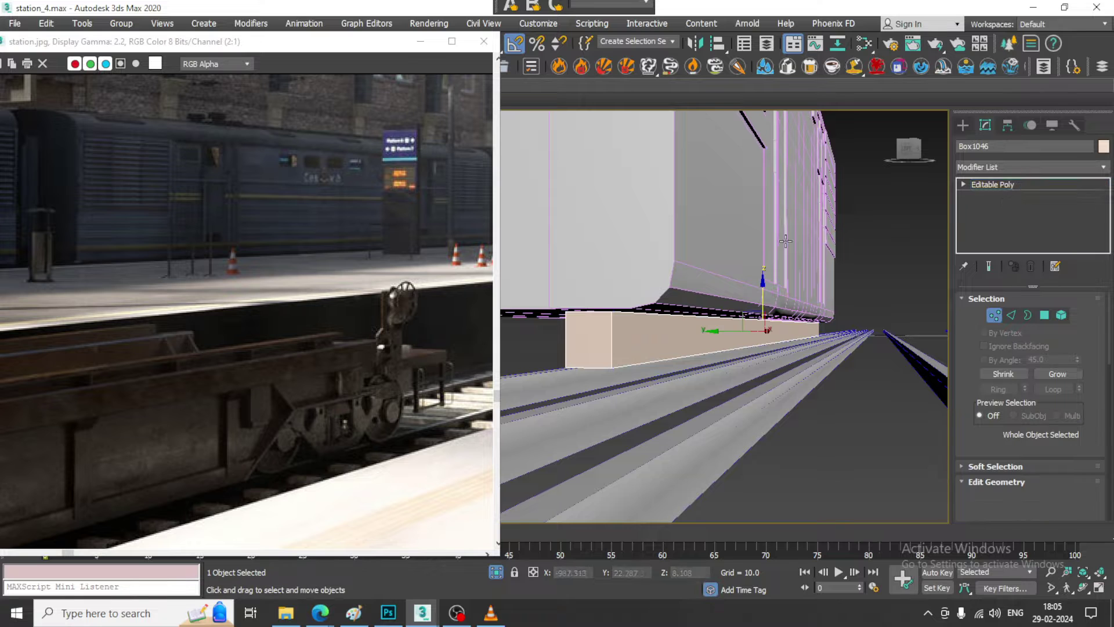
pyautogui.moveTo(763, 307); pyautogui.dragTo(765, 298)
pyautogui.keyDown('alt'); pyautogui.moveTo(764, 344); pyautogui.dragTo(739, 346, button='middle'); pyautogui.keyUp('alt')
# Step: Shift the reference image aside and, in the left view, move the underside box inward to about Y 25.8
pyautogui.hotkey('alt', 'w')
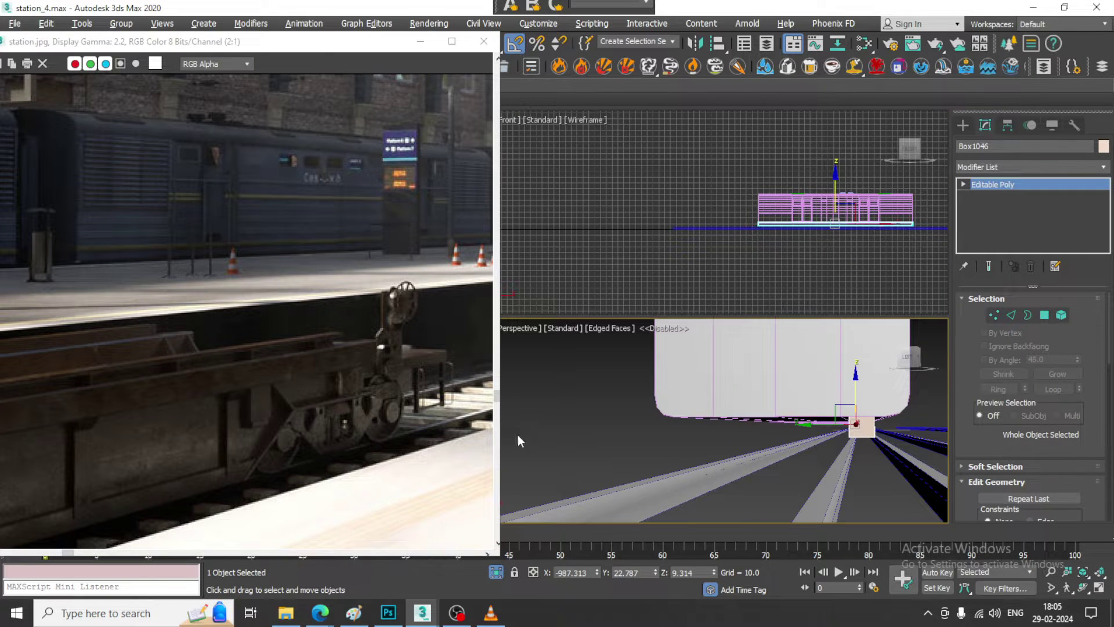
pyautogui.moveTo(314, 42); pyautogui.dragTo(175, 45)
pyautogui.rightClick(388, 454)
pyautogui.press('z')
pyautogui.hotkey('alt', 'w')
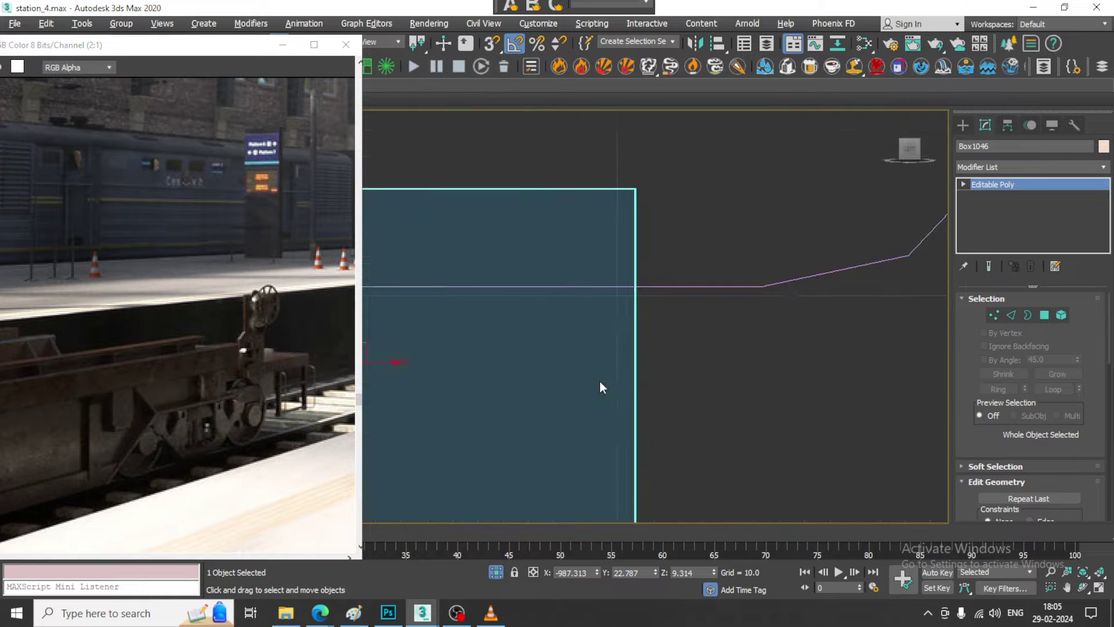
pyautogui.scroll(-5, 602, 378)
pyautogui.moveTo(609, 373); pyautogui.dragTo(650, 334, button='middle')
pyautogui.scroll(-4, 639, 362)
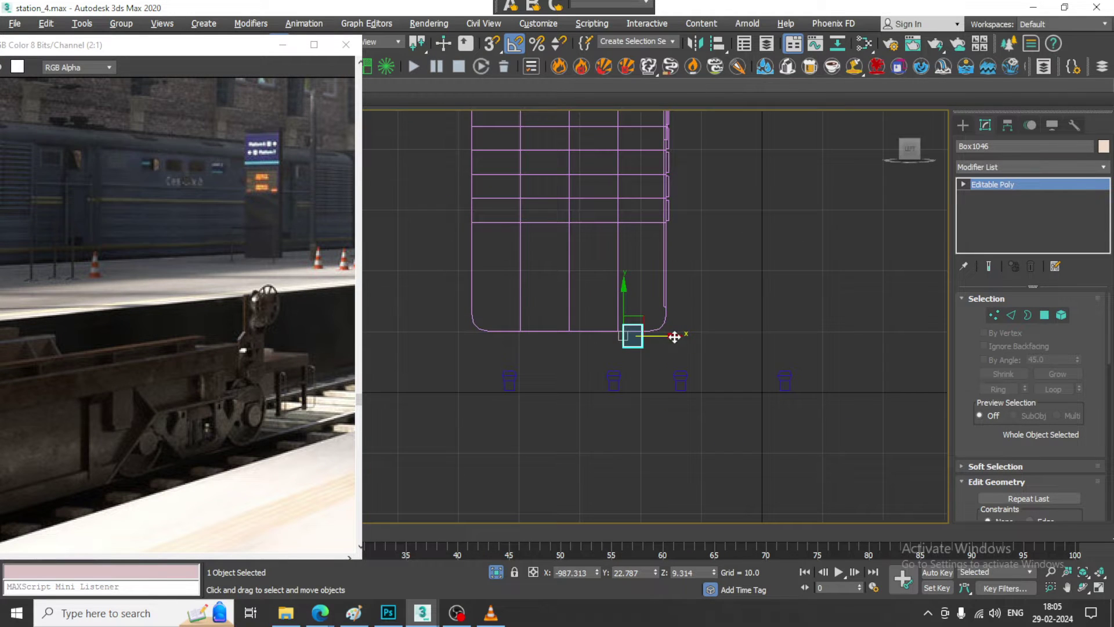
pyautogui.moveTo(674, 337); pyautogui.dragTo(656, 338)
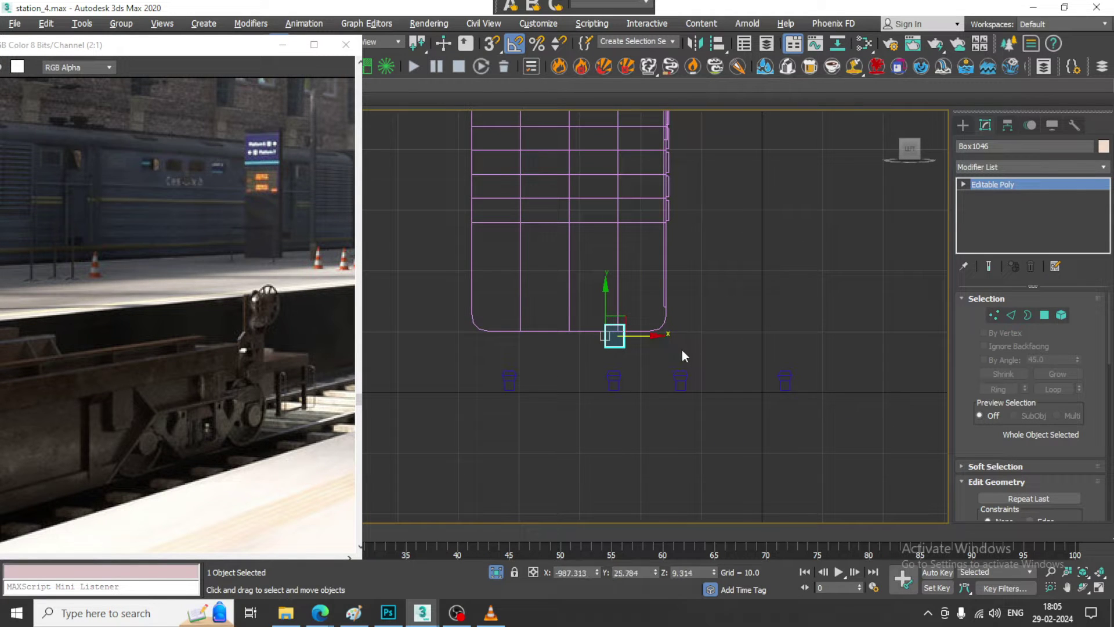
pyautogui.moveTo(681, 339); pyautogui.dragTo(689, 346, button='middle')
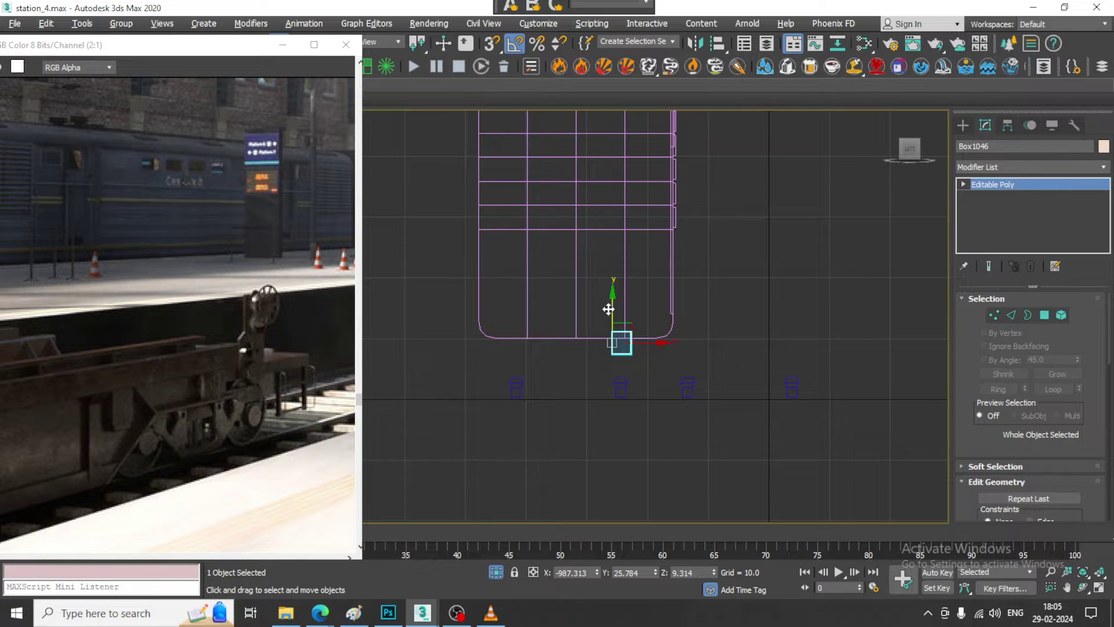
# Step: Scale the underside box's cross-section down in width and height in the left view
pyautogui.scroll(3, 616, 337)
pyautogui.press('r')
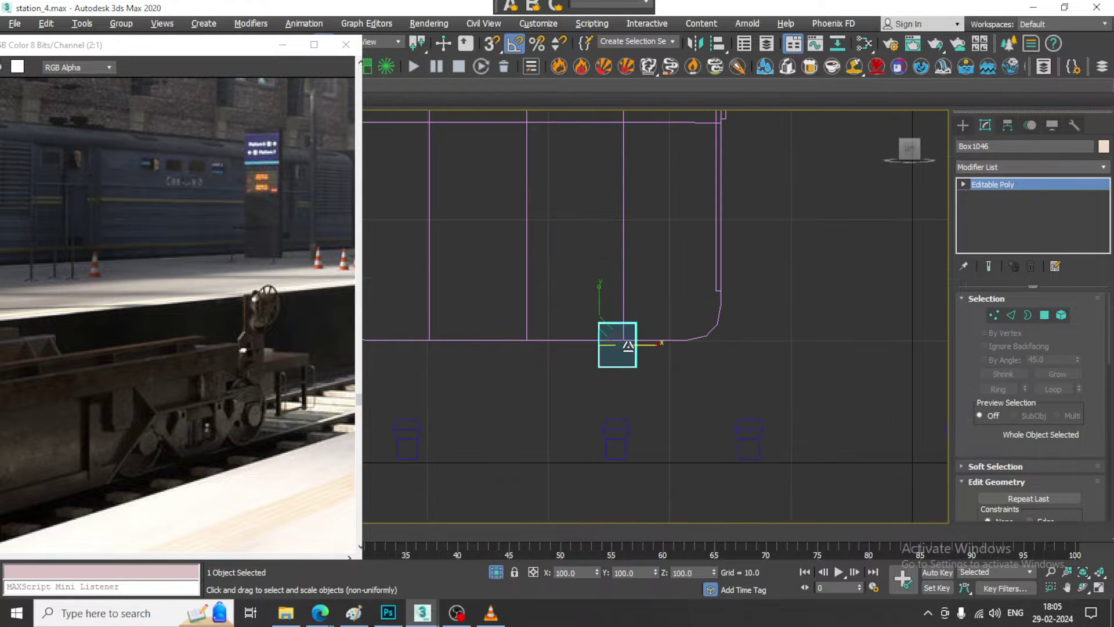
pyautogui.moveTo(643, 344); pyautogui.dragTo(626, 343)
pyautogui.moveTo(600, 292); pyautogui.dragTo(605, 323)
pyautogui.press('w')
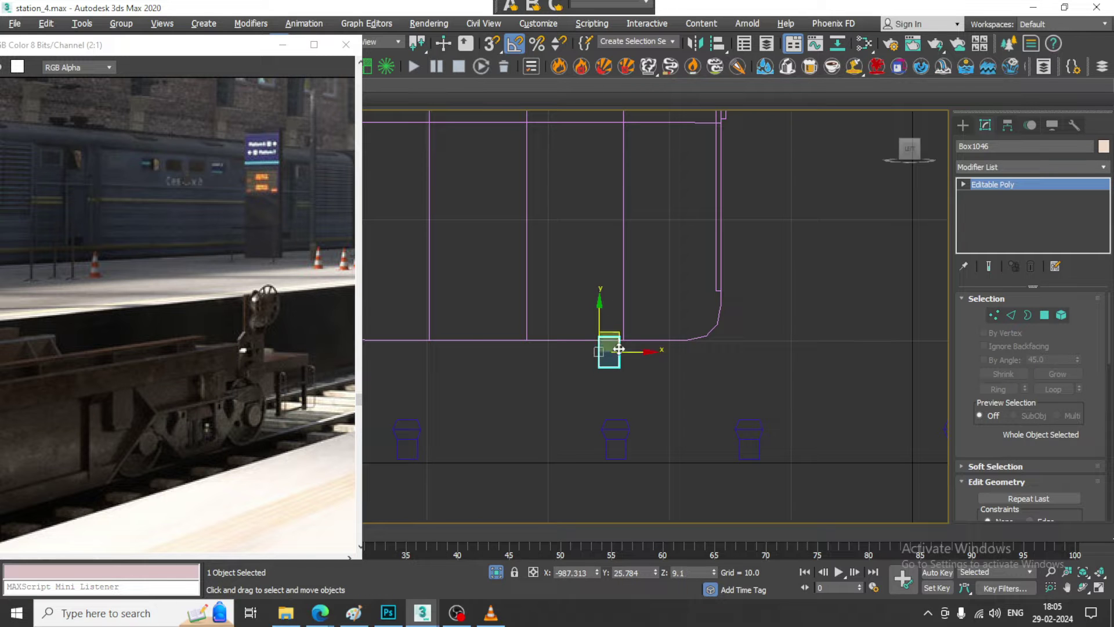
# Step: Connect the underside box's four lengthwise edges with 2 segments, keeping pinch and slide at 0
pyautogui.hotkey('alt', 'w')
pyautogui.rightClick(731, 481)
pyautogui.hotkey('alt', 'w')
pyautogui.keyDown('alt'); pyautogui.moveTo(730, 479); pyautogui.dragTo(678, 427, button='middle'); pyautogui.keyUp('alt')
pyautogui.scroll(-3, 678, 427)
pyautogui.scroll(2, 675, 395)
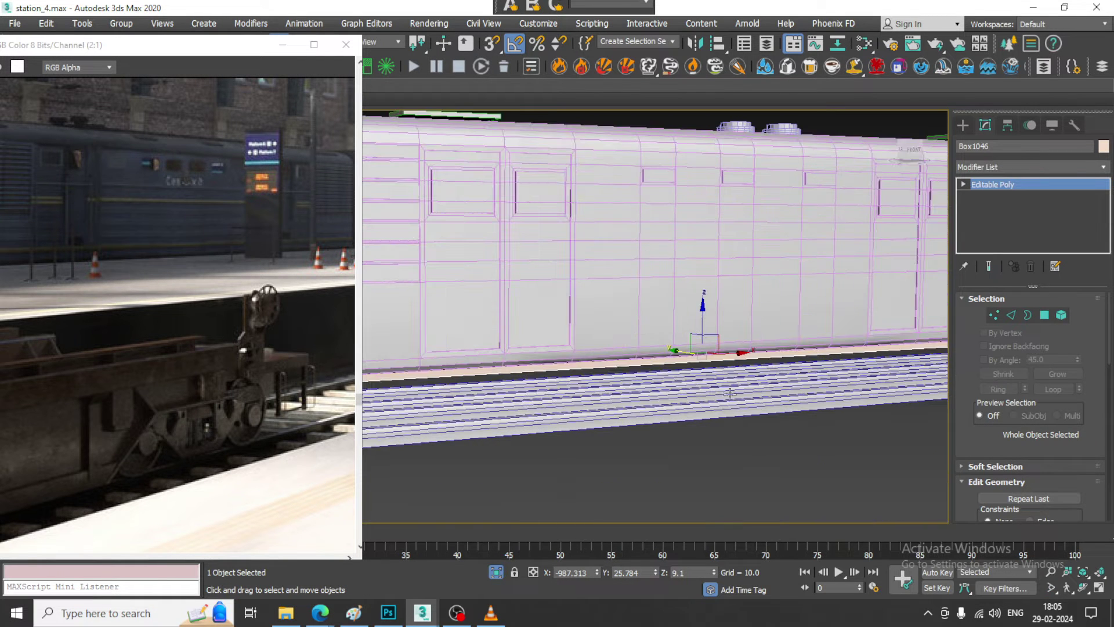
pyautogui.click(1012, 315)
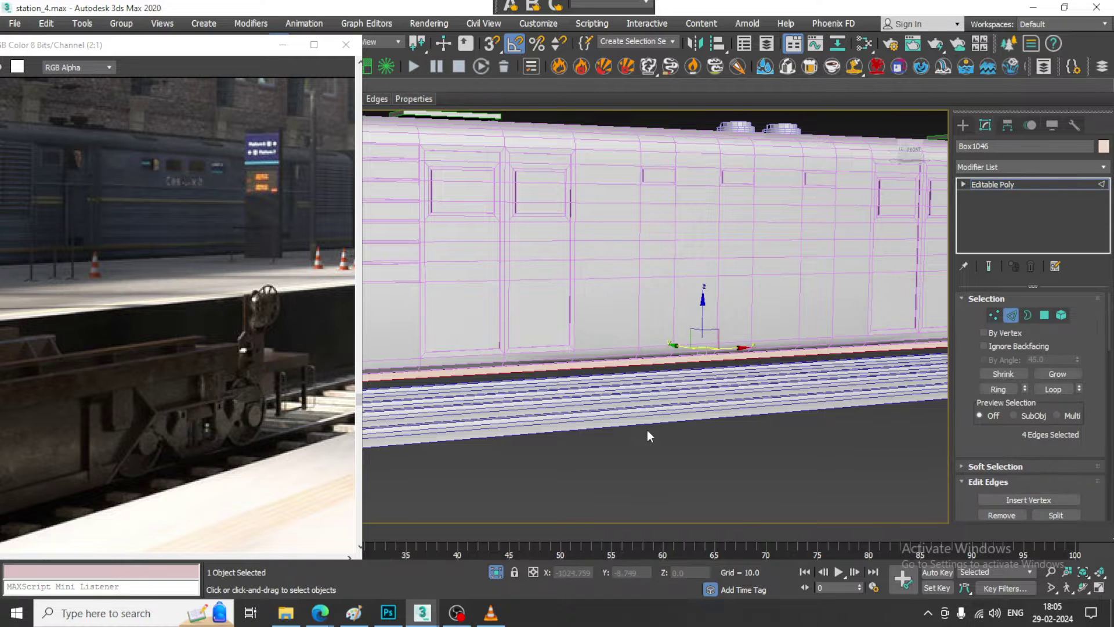
pyautogui.scroll(-5, 647, 430)
pyautogui.scroll(-2, 978, 377)
pyautogui.scroll(-2, 978, 378)
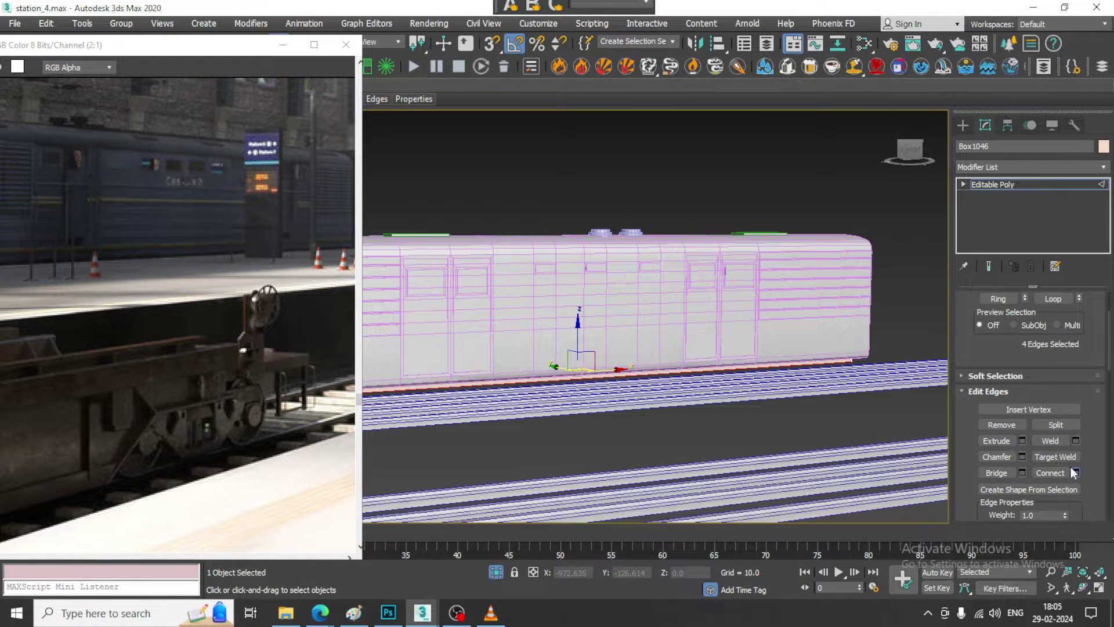
pyautogui.click(1076, 472)
pyautogui.click(485, 321)
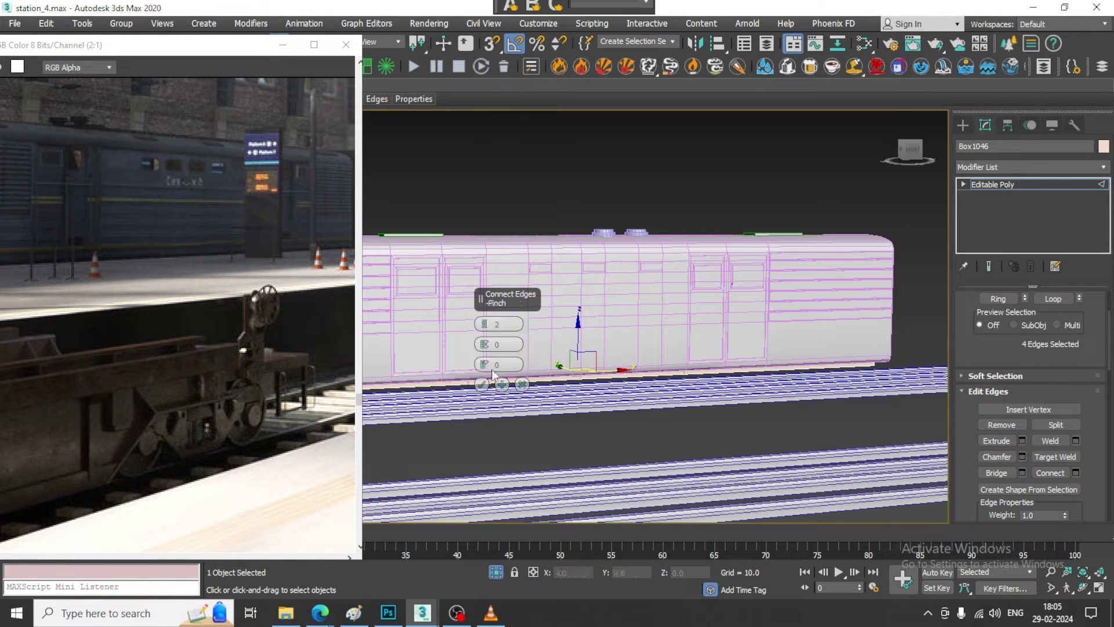
pyautogui.click(482, 385)
# Step: Move the two new vertex loops out toward the box's ends, to about X -877.3 and X -1107.6
pyautogui.press('1')
pyautogui.scroll(1, 704, 374)
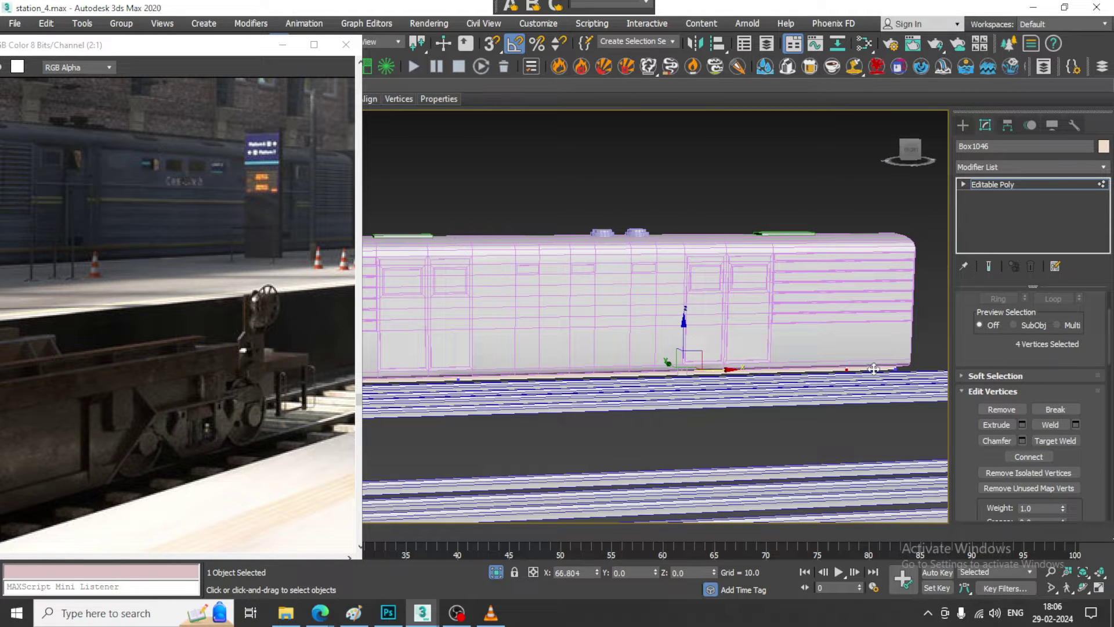
pyautogui.moveTo(872, 369); pyautogui.dragTo(873, 369)
pyautogui.moveTo(611, 339); pyautogui.dragTo(655, 342, button='middle')
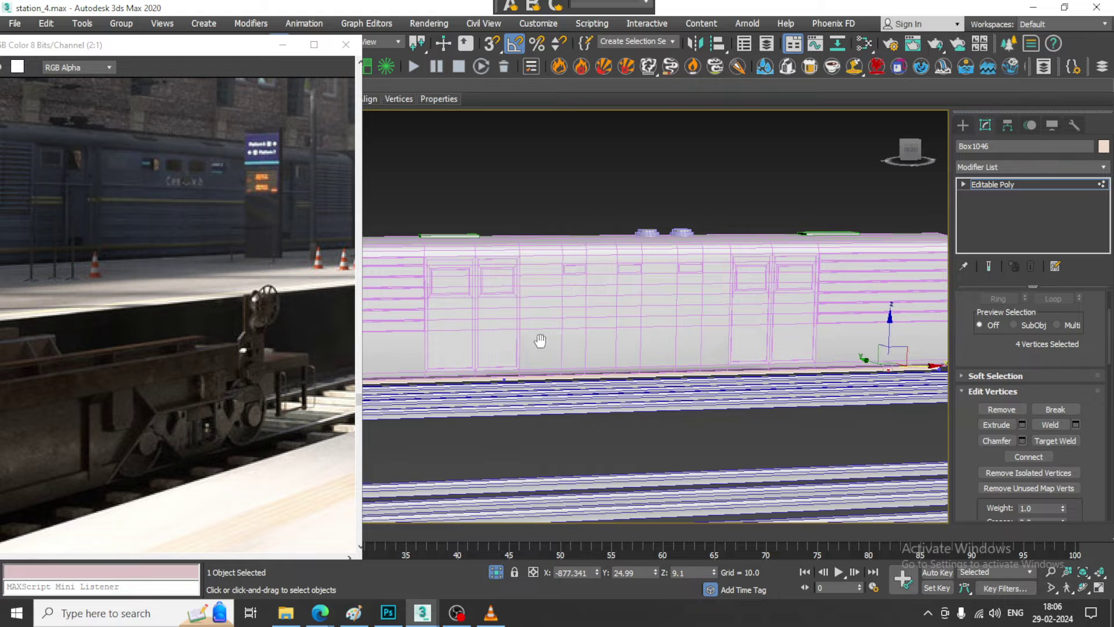
pyautogui.moveTo(539, 341); pyautogui.dragTo(759, 329, button='middle')
pyautogui.moveTo(665, 315); pyautogui.dragTo(761, 386)
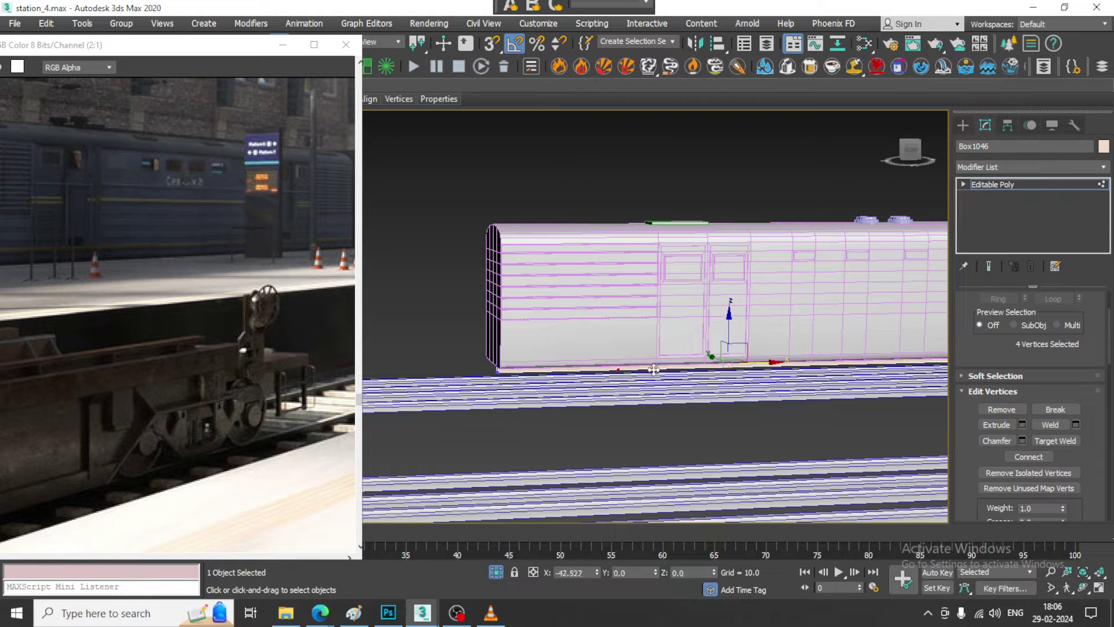
pyautogui.moveTo(565, 382); pyautogui.dragTo(566, 382)
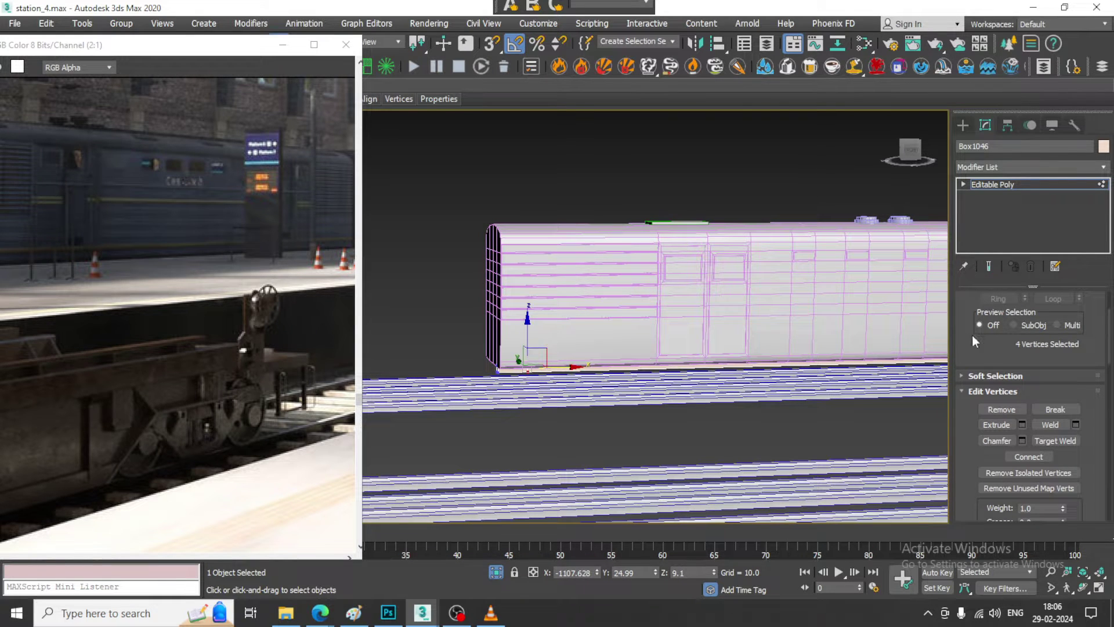
# Step: Extrude the long middle polygon on the underside of the box by 10
pyautogui.keyDown('alt'); pyautogui.moveTo(721, 386); pyautogui.dragTo(663, 360, button='middle'); pyautogui.keyUp('alt')
pyautogui.scroll(3, 664, 359)
pyautogui.press('4')
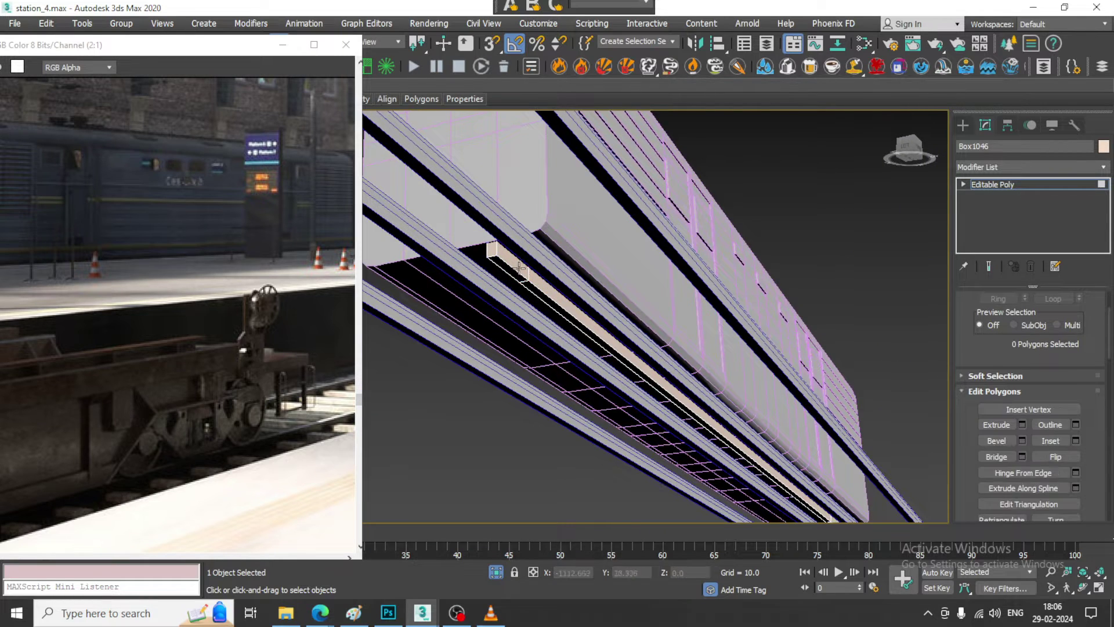
pyautogui.click(518, 275)
pyautogui.click(557, 308)
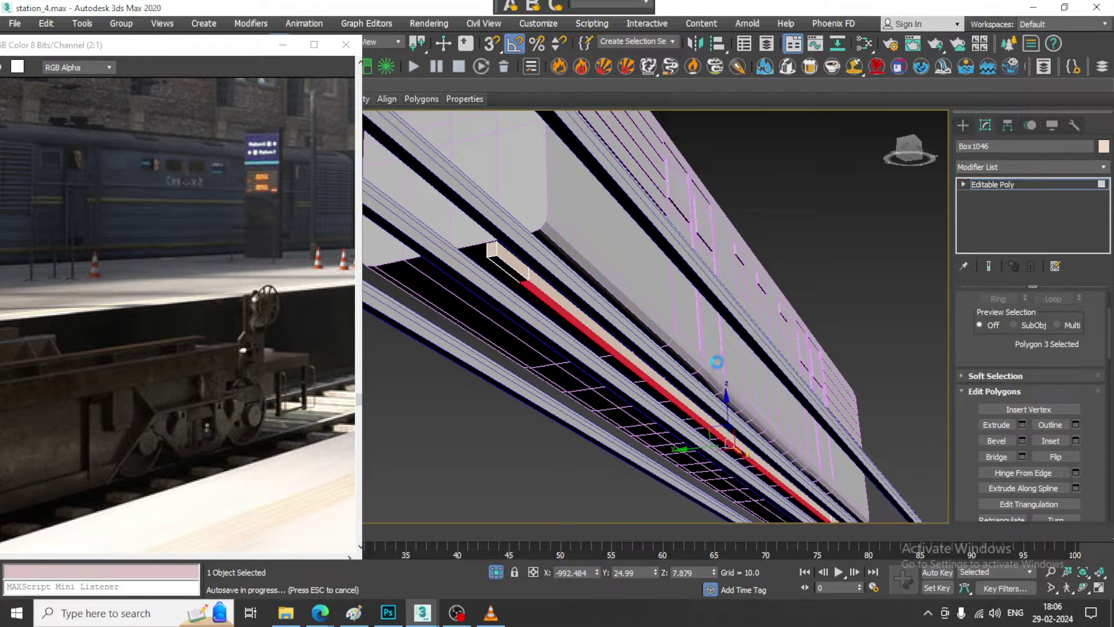
pyautogui.click(1022, 424)
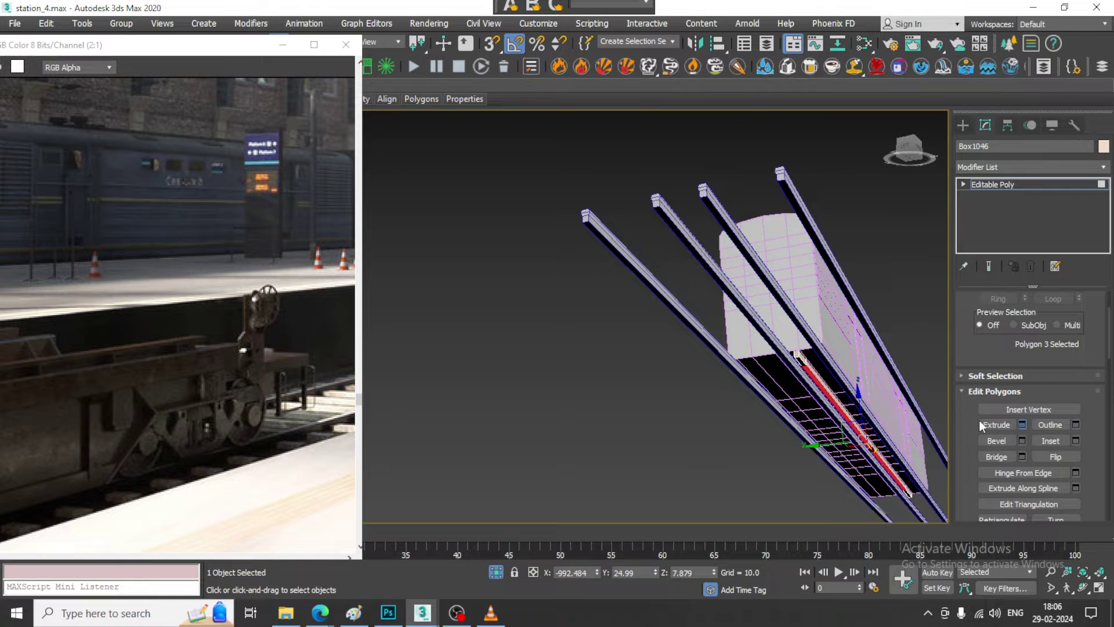
pyautogui.keyDown('alt'); pyautogui.moveTo(690, 368); pyautogui.dragTo(314, 371, button='middle'); pyautogui.keyUp('alt')
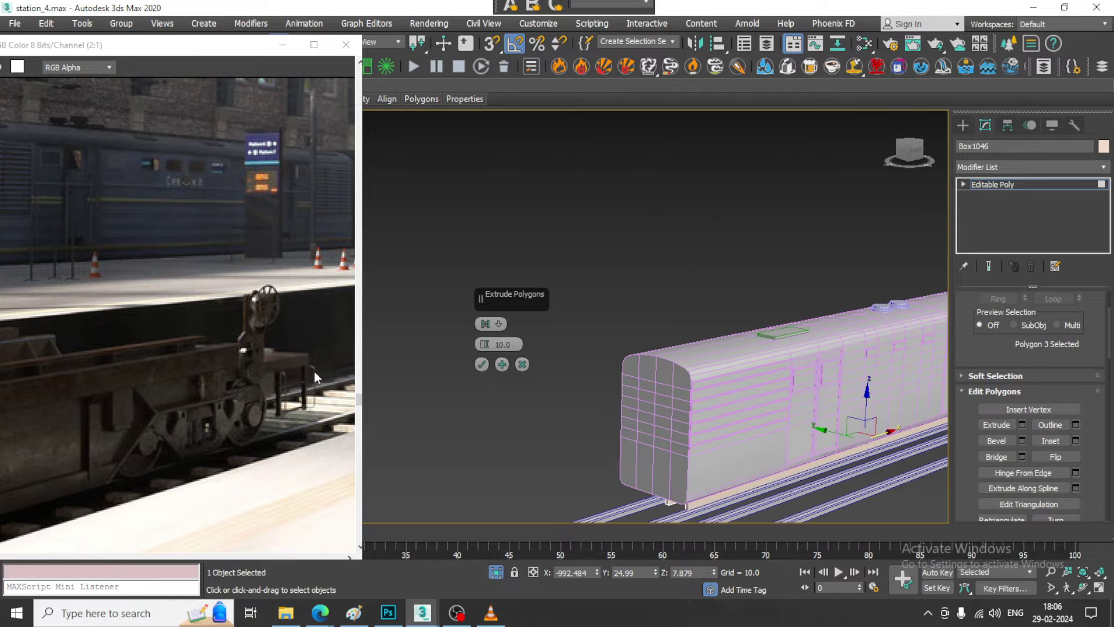
pyautogui.click(482, 364)
# Step: Raise the extruded underside face to about Z 2.4 to make the extrusion shallower
pyautogui.keyDown('alt'); pyautogui.moveTo(510, 378); pyautogui.dragTo(690, 384, button='middle'); pyautogui.keyUp('alt')
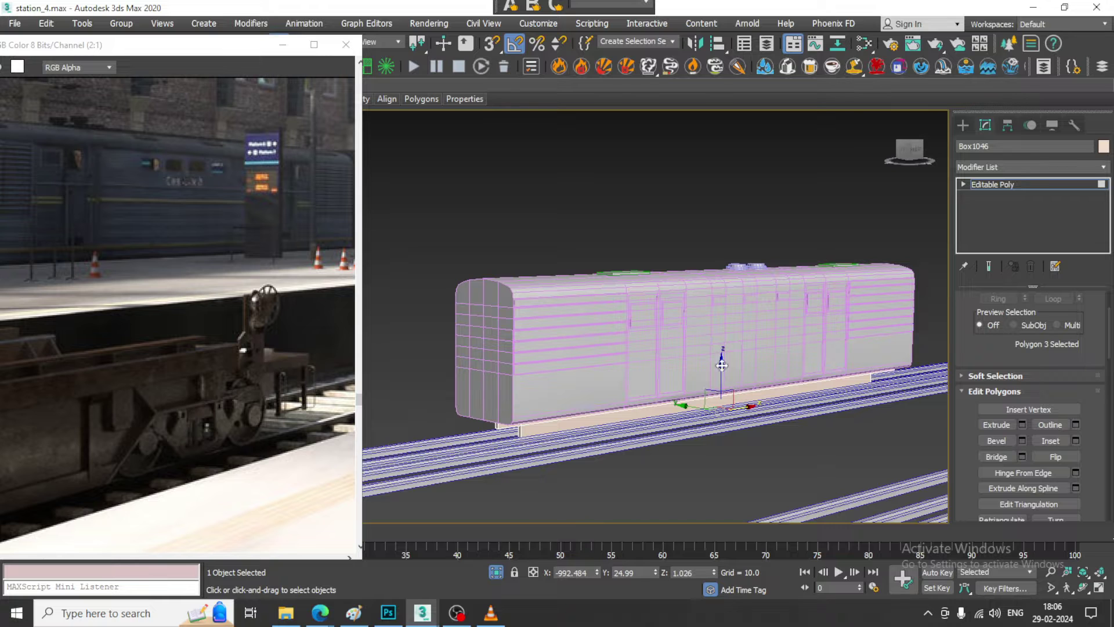
pyautogui.moveTo(722, 371); pyautogui.dragTo(733, 369)
pyautogui.keyDown('alt'); pyautogui.moveTo(732, 372); pyautogui.dragTo(784, 396, button='middle'); pyautogui.keyUp('alt')
# Step: Slope the extrusion's right end by moving its two lower vertices inward to about X -888.6
pyautogui.scroll(6, 714, 386)
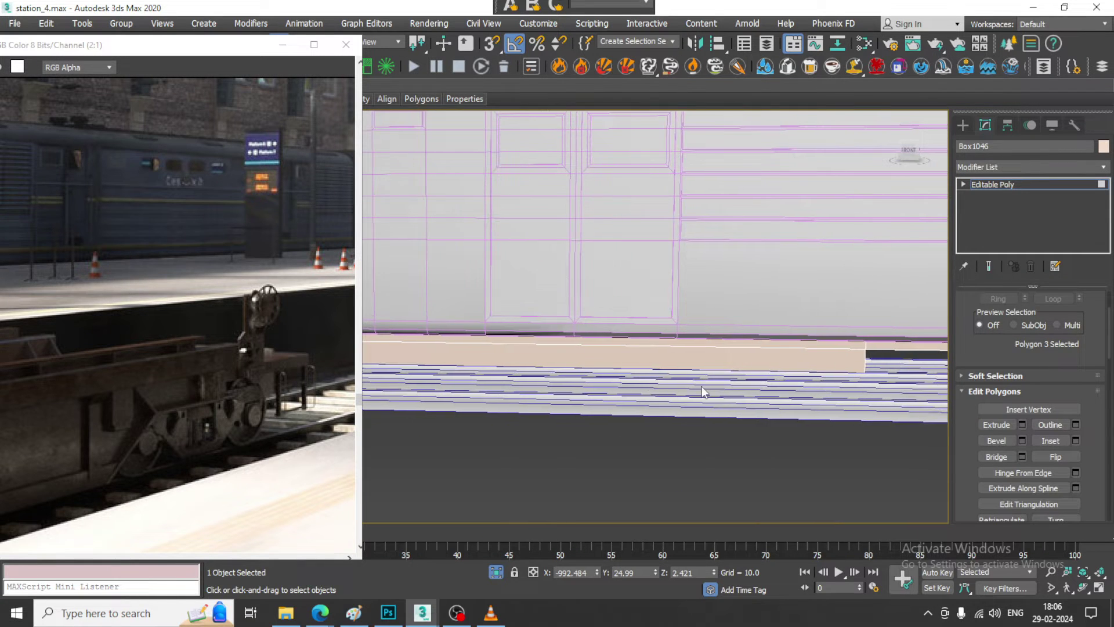
pyautogui.moveTo(704, 391); pyautogui.dragTo(766, 349, button='middle')
pyautogui.scroll(-4, 741, 342)
pyautogui.scroll(4, 741, 341)
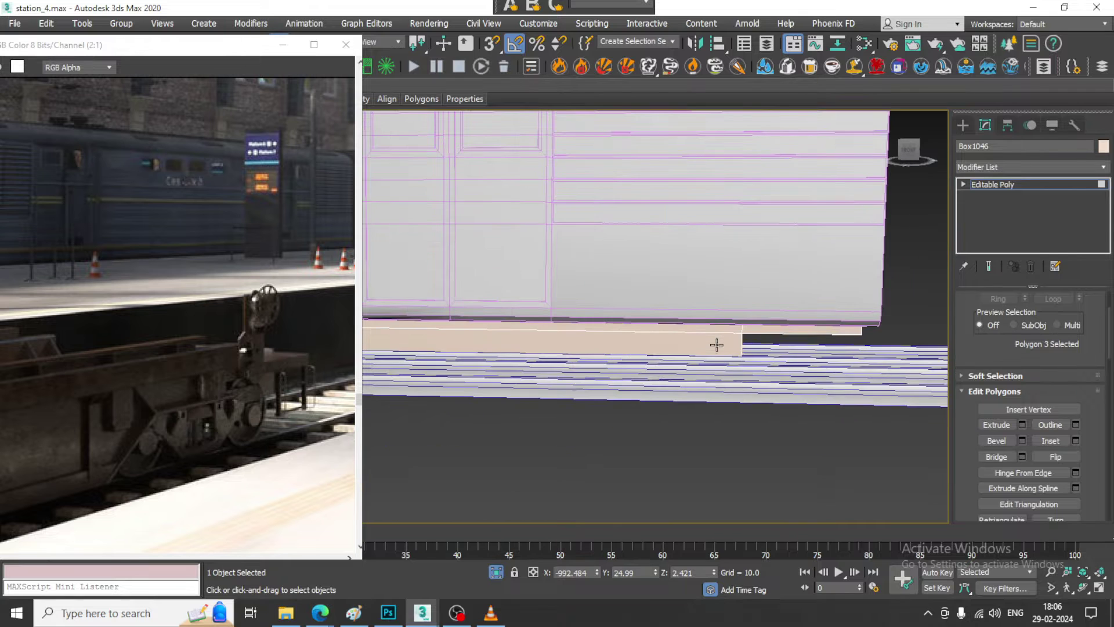
pyautogui.press('1')
pyautogui.moveTo(735, 349); pyautogui.dragTo(711, 353)
# Step: Move all six vertices of the sloped right end further inward, centring them at about X -896.5
pyautogui.scroll(-2, 720, 348)
pyautogui.moveTo(720, 349); pyautogui.dragTo(808, 347, button='middle')
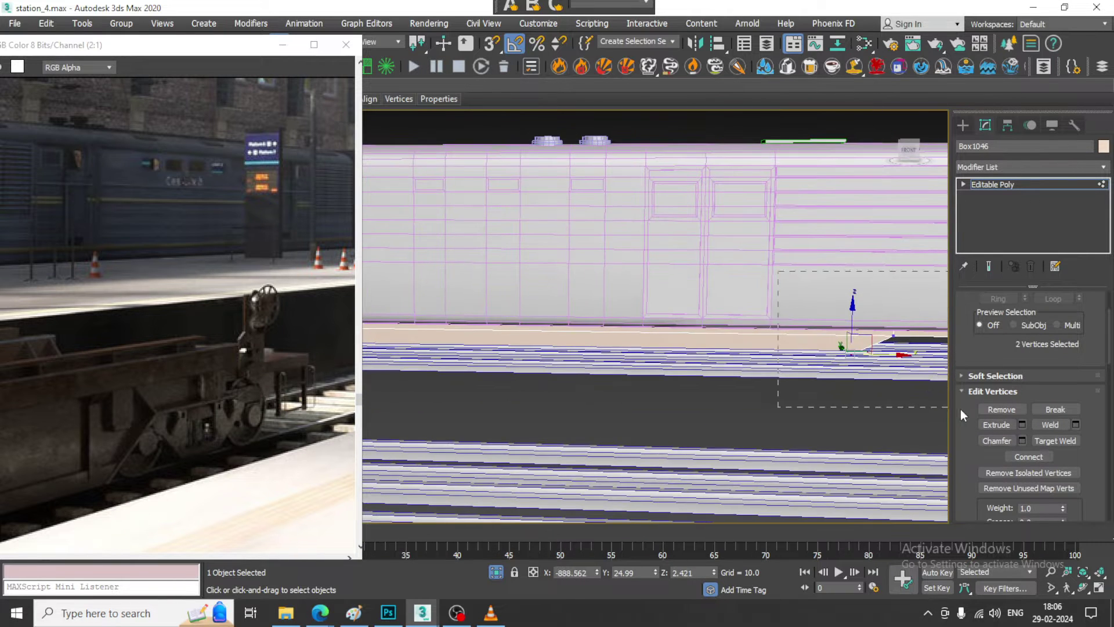
pyautogui.moveTo(961, 414); pyautogui.dragTo(961, 414)
pyautogui.scroll(-2, 681, 287)
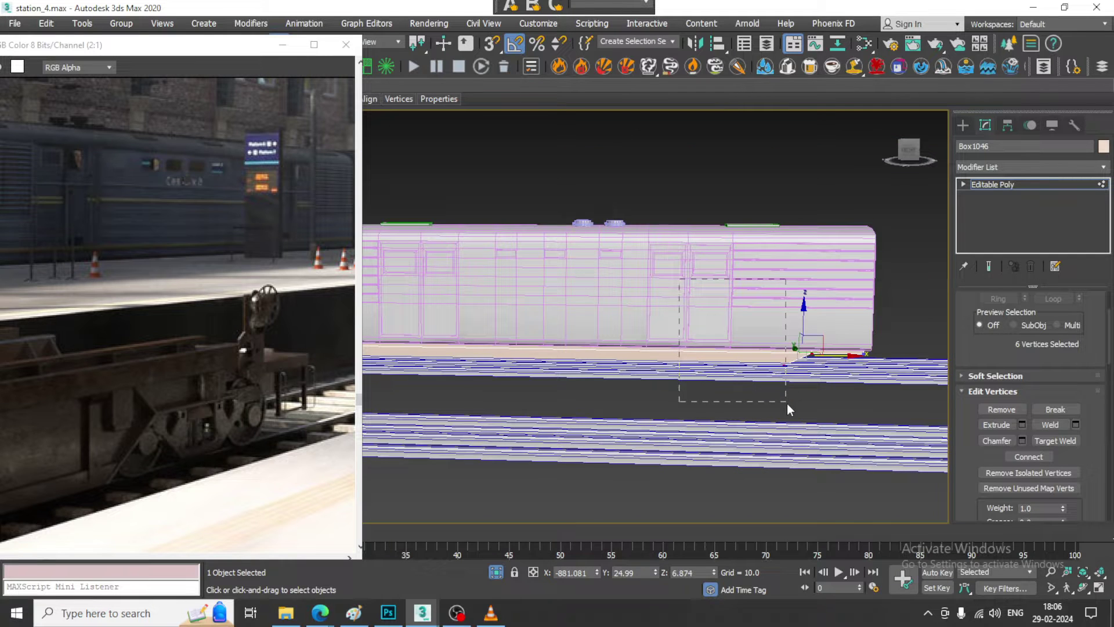
pyautogui.moveTo(788, 410); pyautogui.dragTo(817, 415)
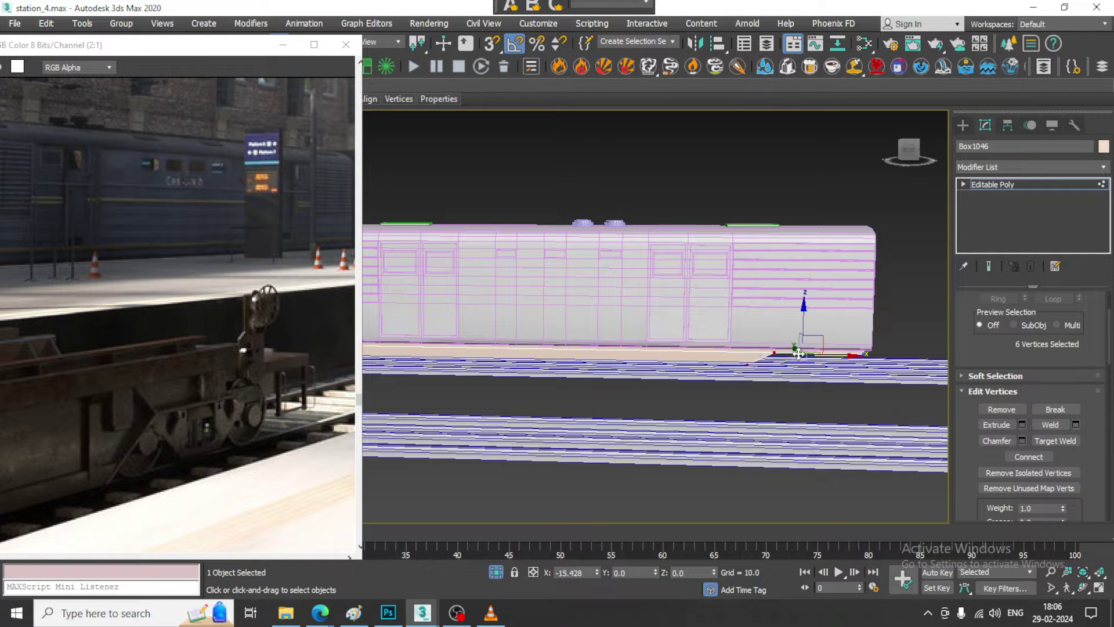
pyautogui.moveTo(799, 354); pyautogui.dragTo(770, 354)
# Step: Slope the extrusion's left end by moving its lower vertices to about X -1096.6, and shift all six end vertices inward to about X -1078.5
pyautogui.moveTo(626, 366); pyautogui.dragTo(844, 381, button='middle')
pyautogui.scroll(2, 521, 388)
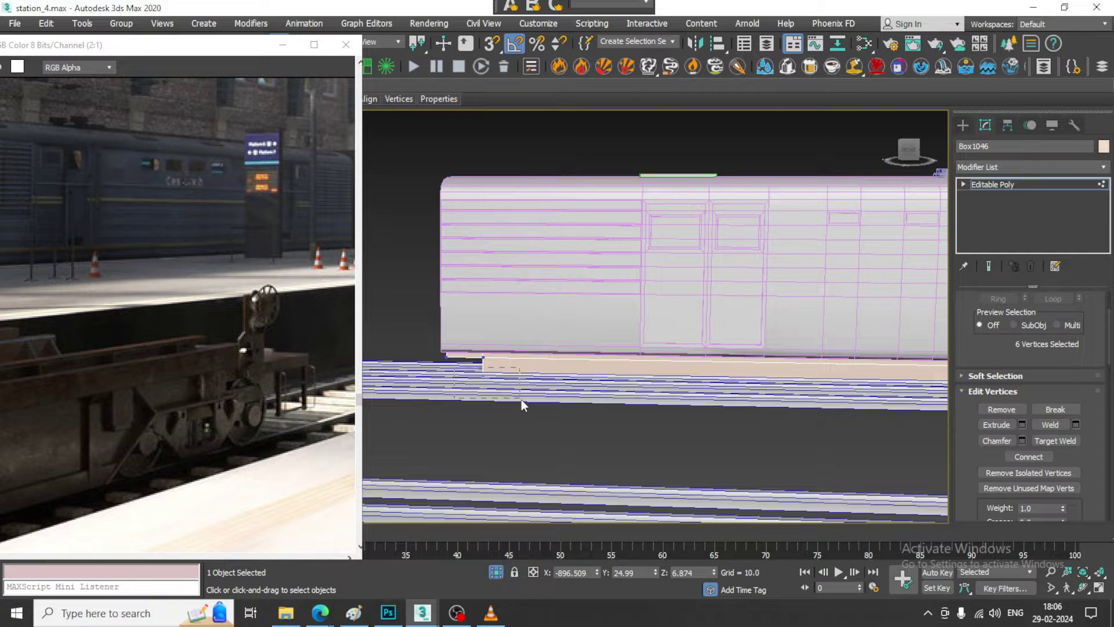
pyautogui.moveTo(521, 405); pyautogui.dragTo(522, 404)
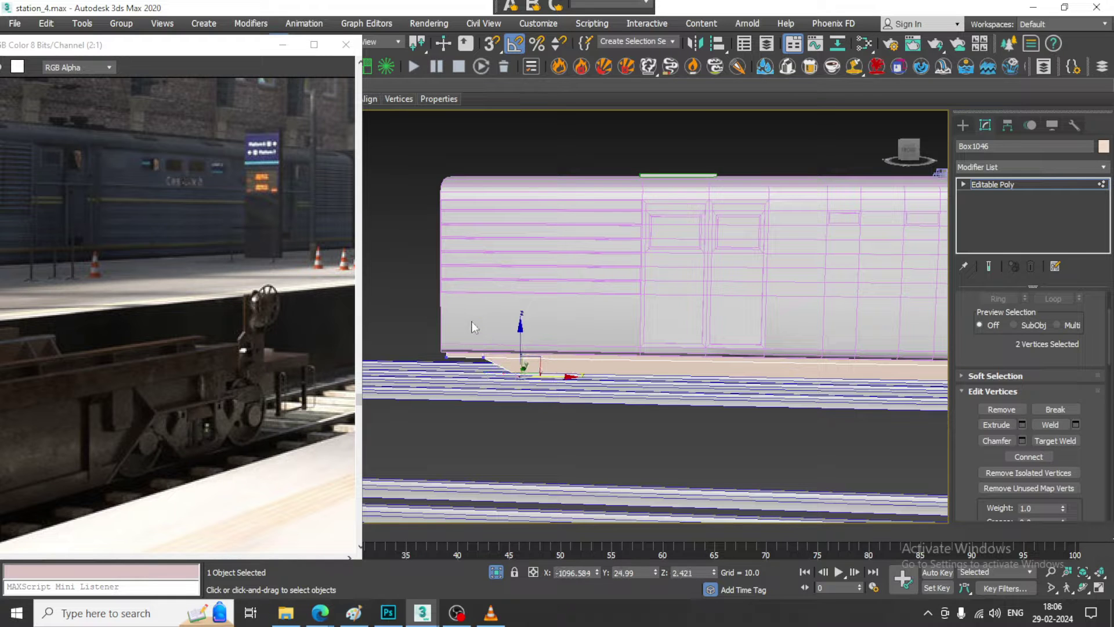
pyautogui.moveTo(471, 327); pyautogui.dragTo(625, 358)
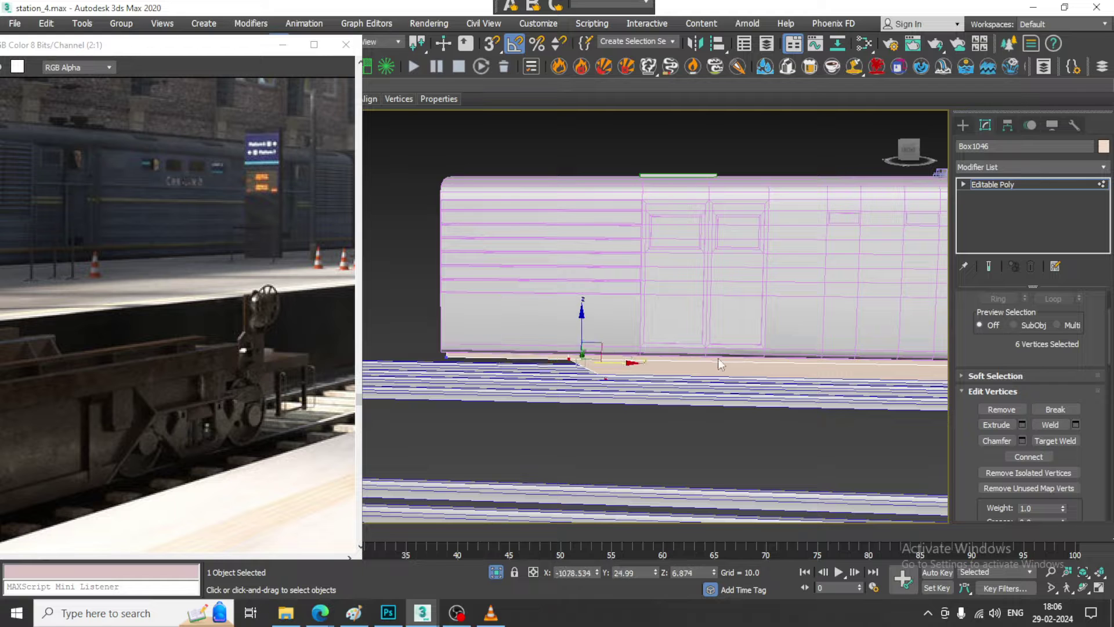
# Step: Draw an open, upward-facing trapezoid spline in the front view beneath the car's right end, with a base about 25 units long
pyautogui.moveTo(752, 343); pyautogui.dragTo(651, 336, button='middle')
pyautogui.scroll(-2, 651, 337)
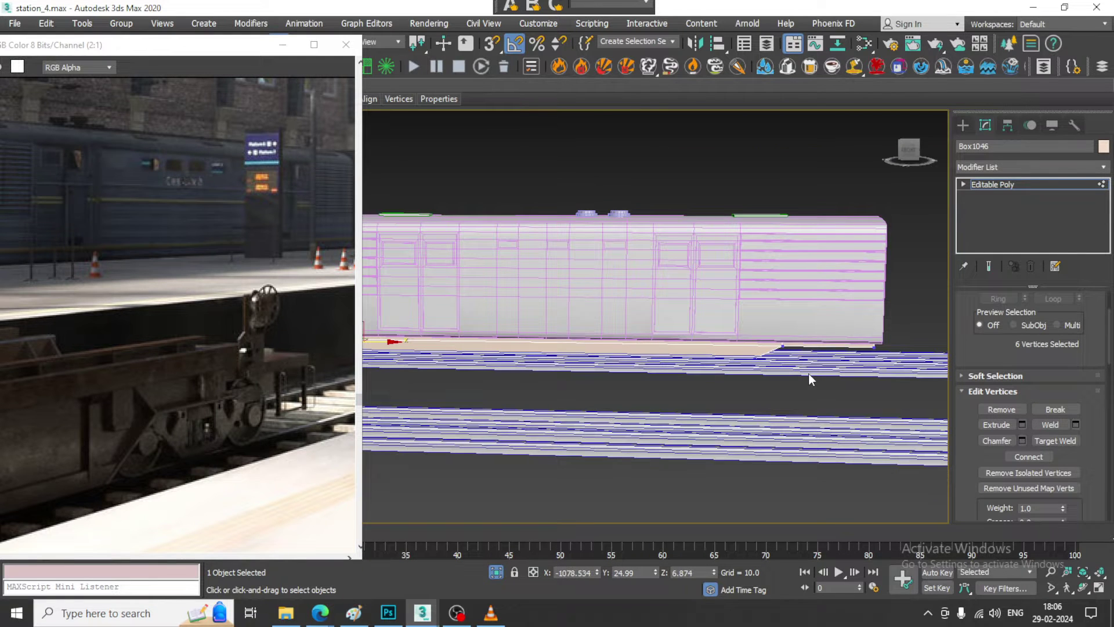
pyautogui.click(962, 125)
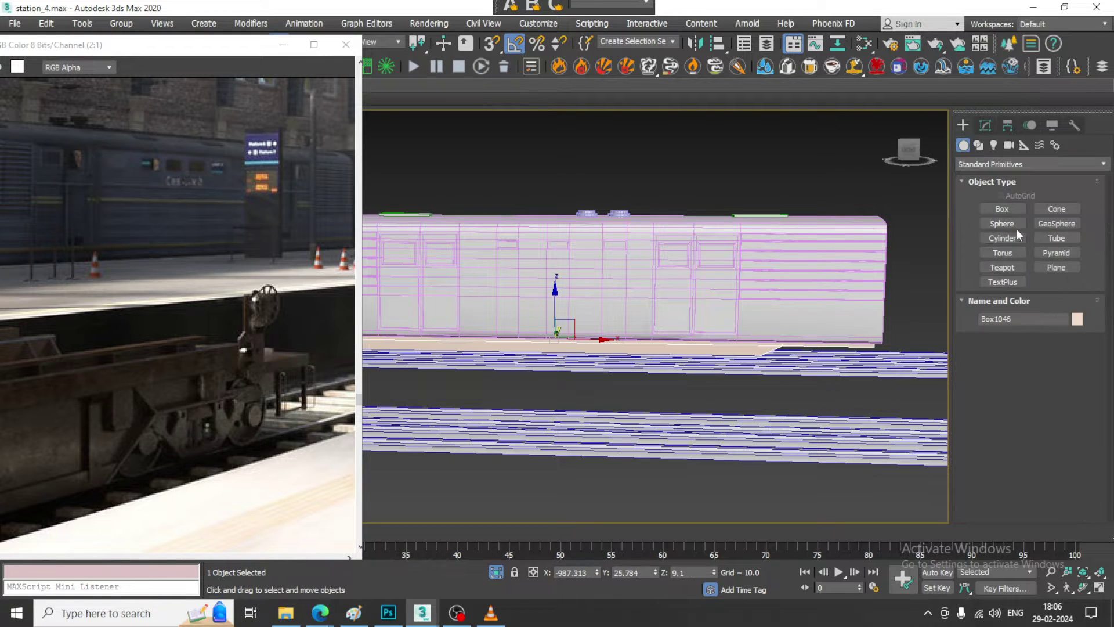
pyautogui.click(980, 145)
pyautogui.scroll(-2, 780, 329)
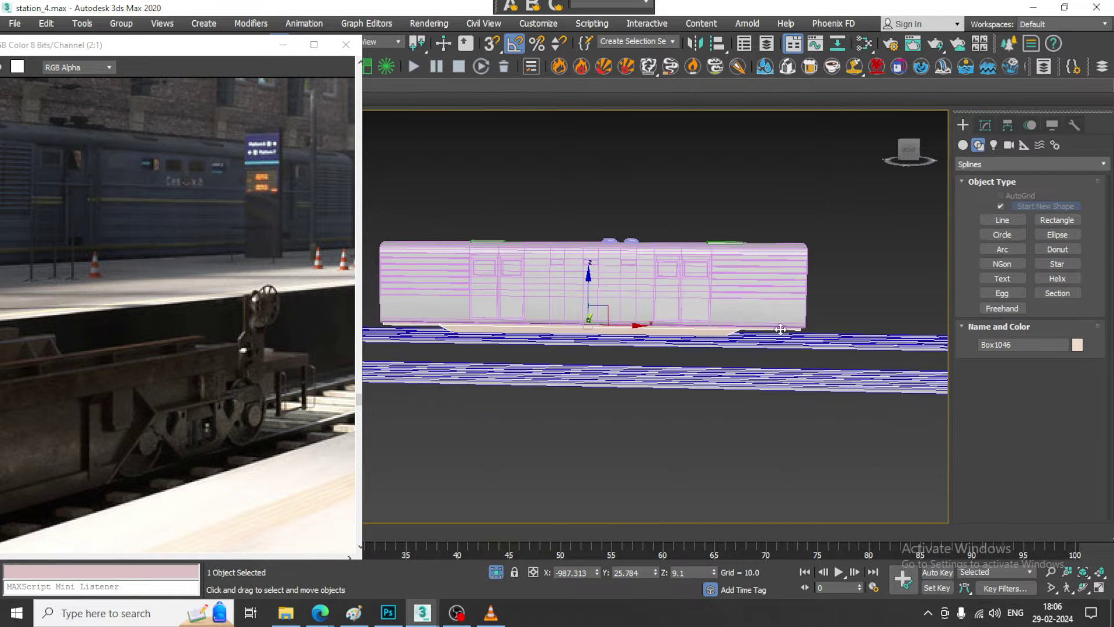
pyautogui.scroll(2, 754, 322)
pyautogui.scroll(2, 754, 322)
pyautogui.hotkey('alt', 'w')
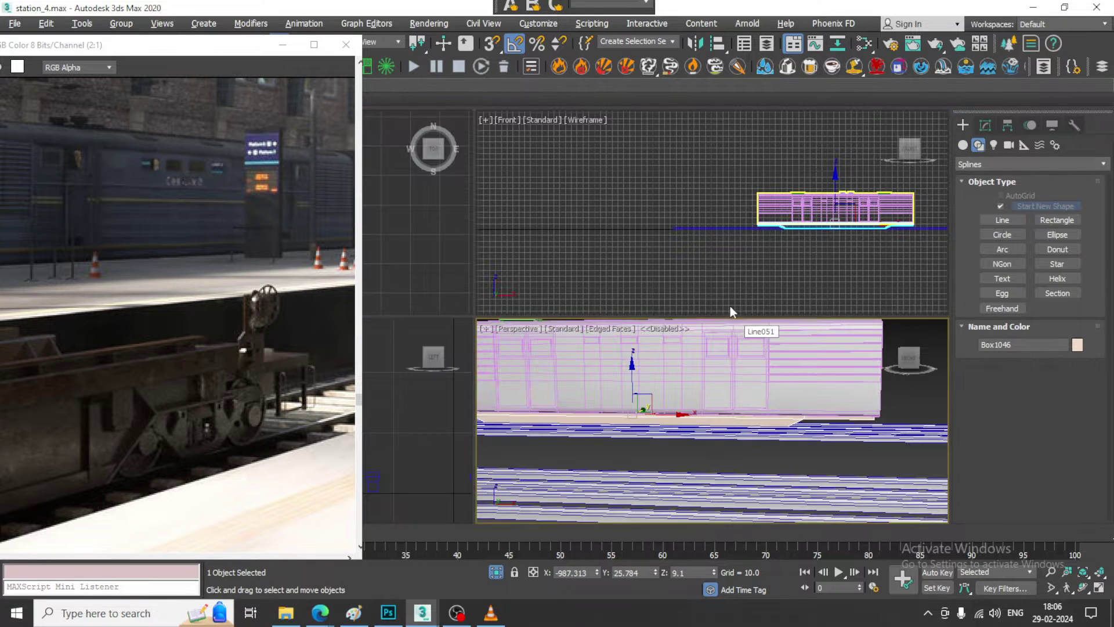
pyautogui.hotkey('alt', 'w')
pyautogui.scroll(5, 697, 263)
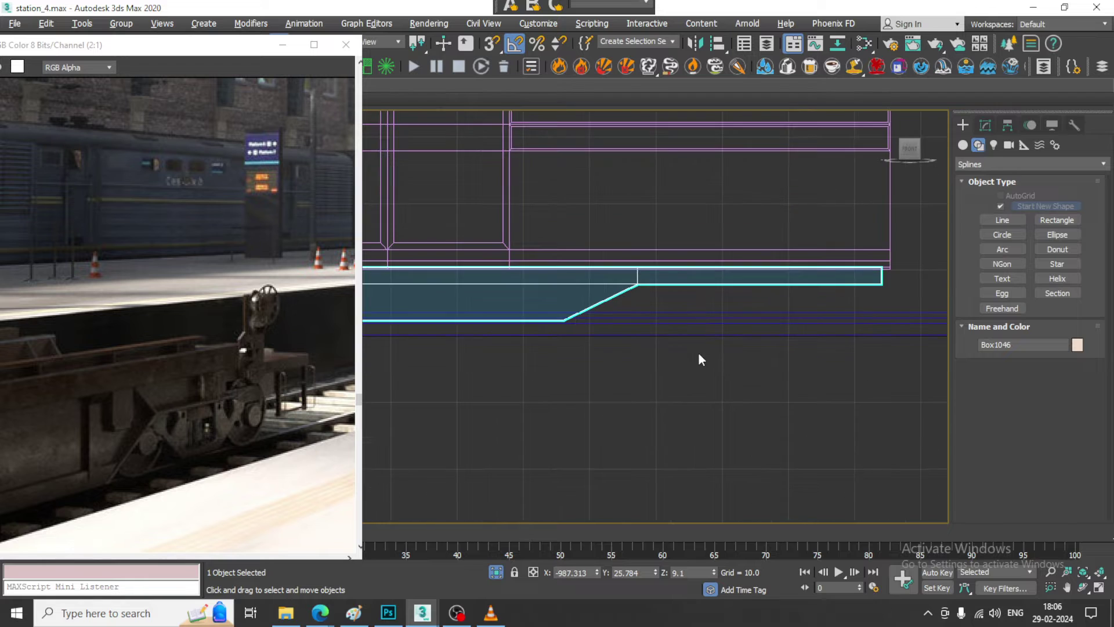
pyautogui.moveTo(699, 354); pyautogui.dragTo(699, 360, button='middle')
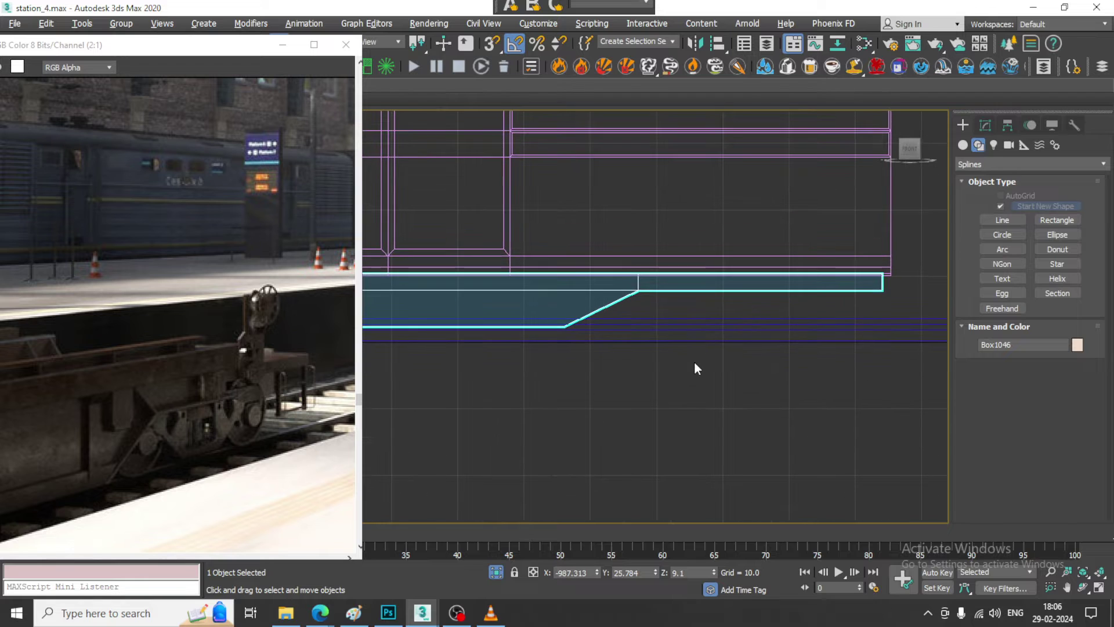
pyautogui.click(1003, 220)
pyautogui.click(629, 267)
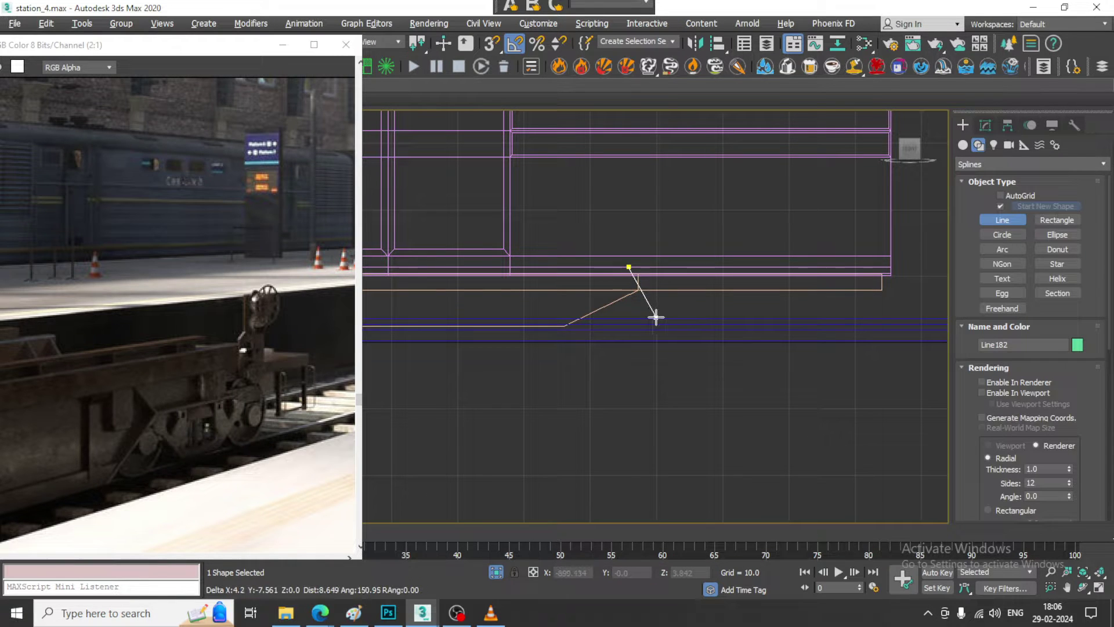
pyautogui.click(656, 317)
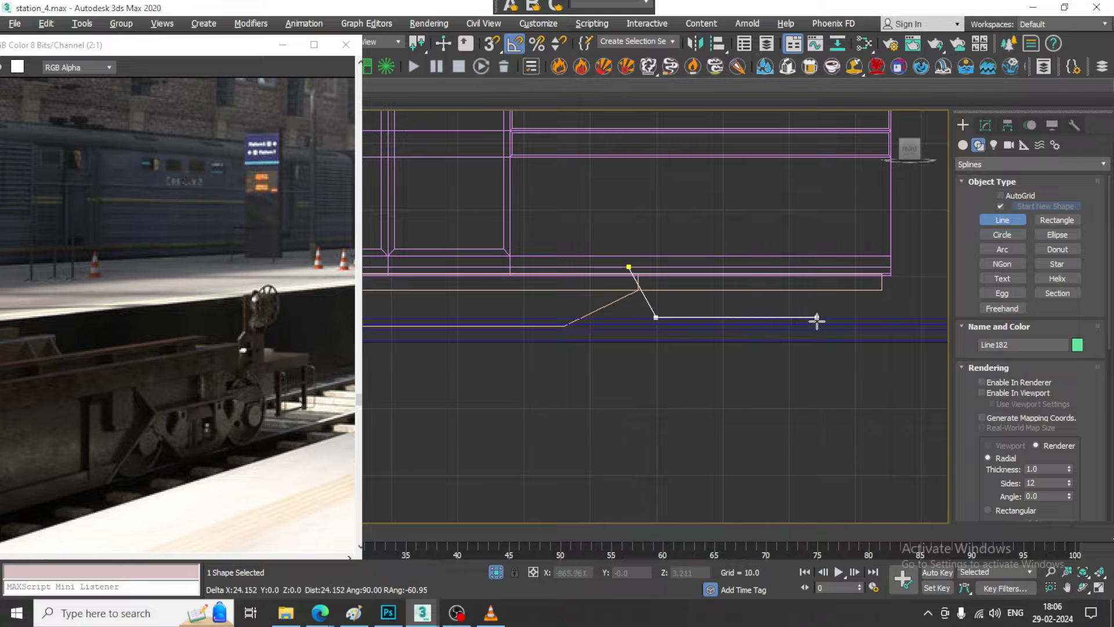
pyautogui.click(825, 318)
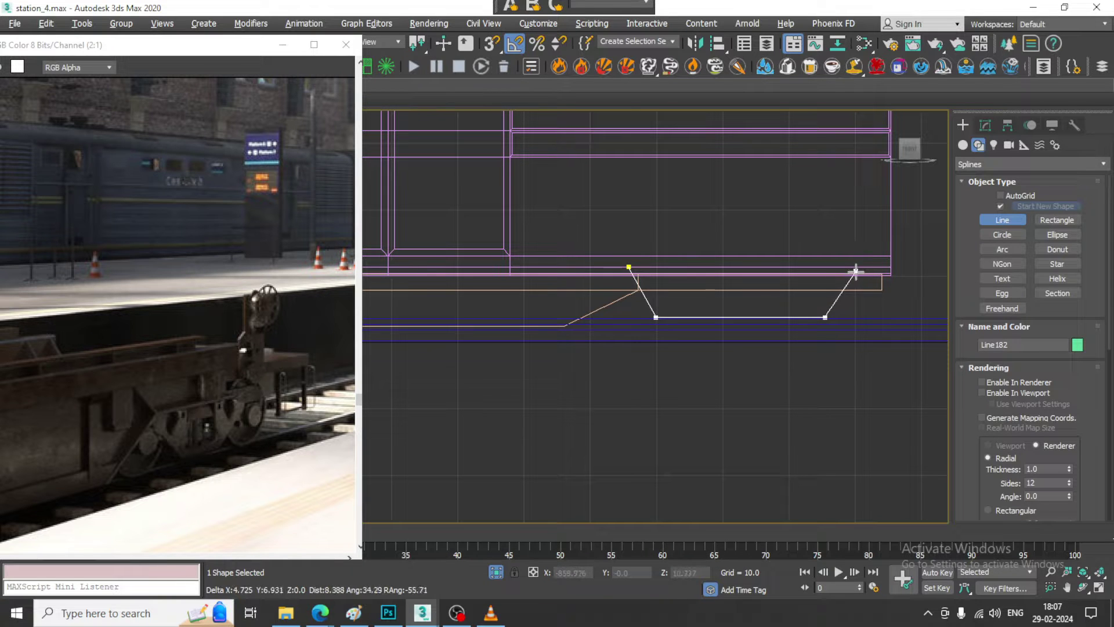
pyautogui.click(855, 267)
pyautogui.rightClick(855, 268)
pyautogui.rightClick(856, 267)
# Step: Shift the trapezoid spline's two bottom vertices slightly to the right
pyautogui.scroll(2, 747, 326)
pyautogui.press('1')
pyautogui.moveTo(575, 372); pyautogui.dragTo(875, 307)
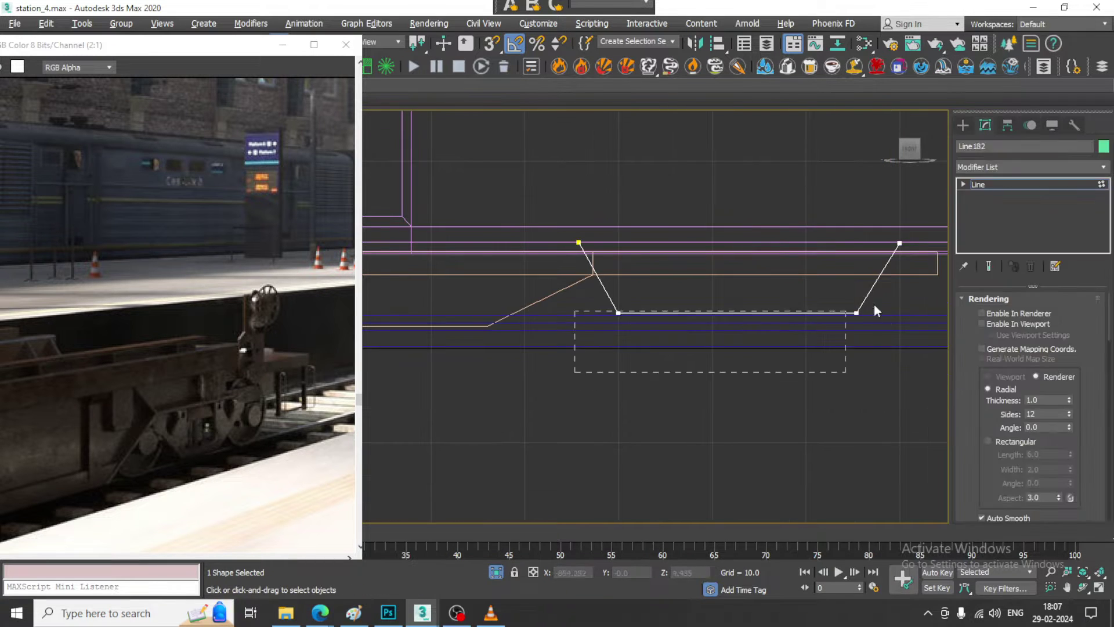
pyautogui.moveTo(655, 313); pyautogui.dragTo(666, 312)
pyautogui.moveTo(727, 289); pyautogui.dragTo(724, 299, button='middle')
pyautogui.click(1040, 186)
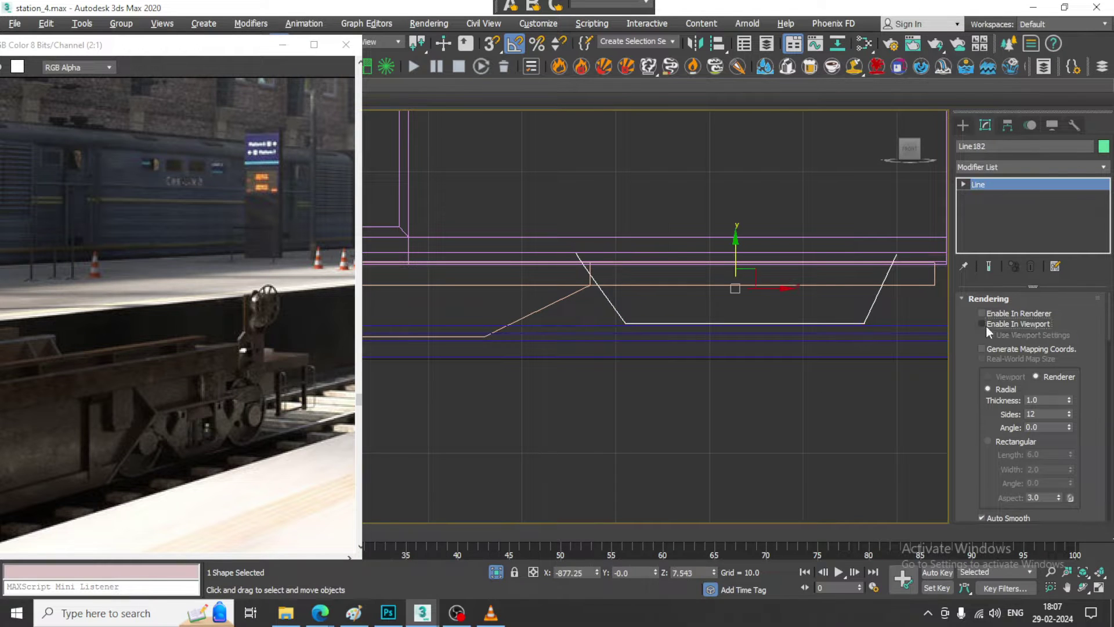
# Step: Make the spline solid in the viewport with a rectangular cross-section of length 2.4 and width 2.0
pyautogui.click(983, 324)
pyautogui.click(991, 441)
pyautogui.moveTo(783, 326); pyautogui.dragTo(794, 291, button='middle')
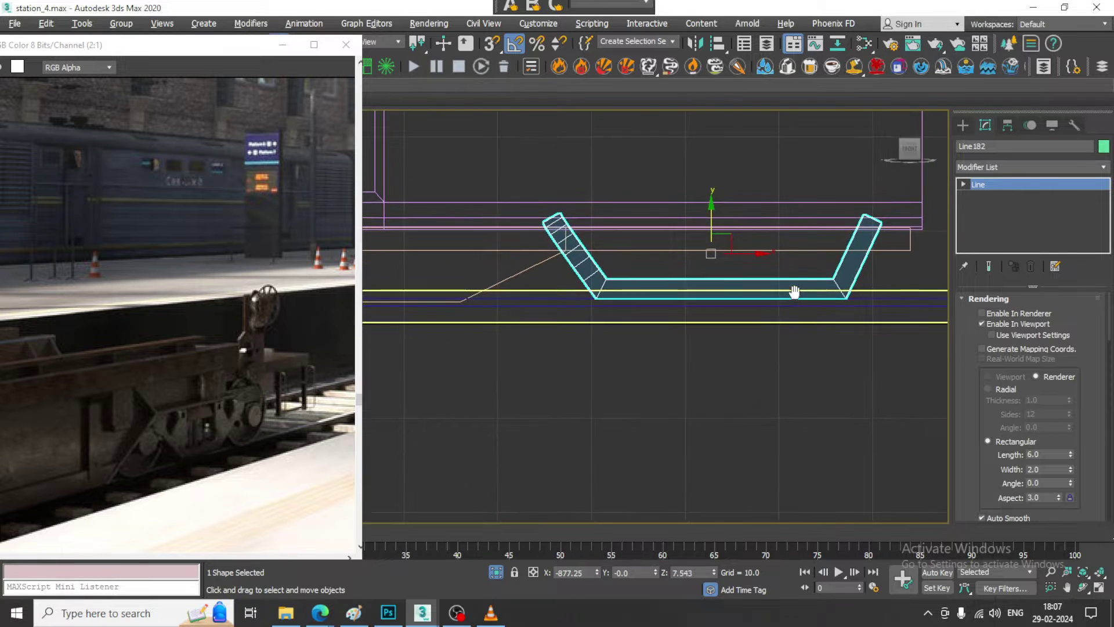
pyautogui.scroll(3, 794, 291)
pyautogui.moveTo(694, 223); pyautogui.dragTo(699, 255, button='middle')
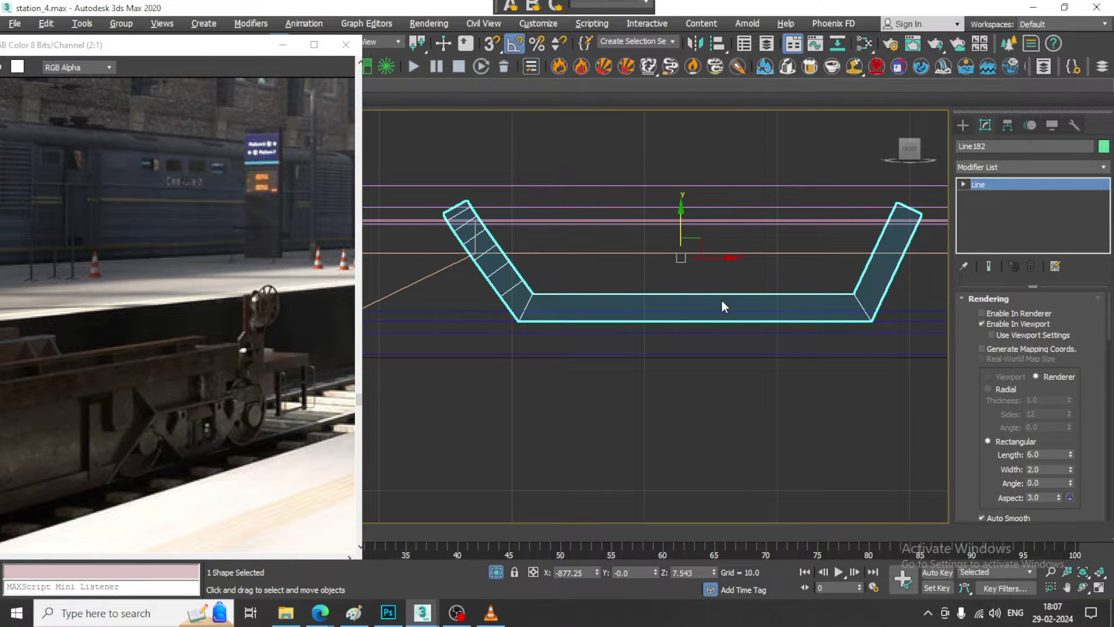
pyautogui.hotkey('alt', 'w')
pyautogui.middleClick(753, 397)
pyautogui.press('z')
pyautogui.hotkey('alt', 'w')
pyautogui.keyDown('alt'); pyautogui.moveTo(754, 397); pyautogui.dragTo(866, 376, button='middle'); pyautogui.keyUp('alt')
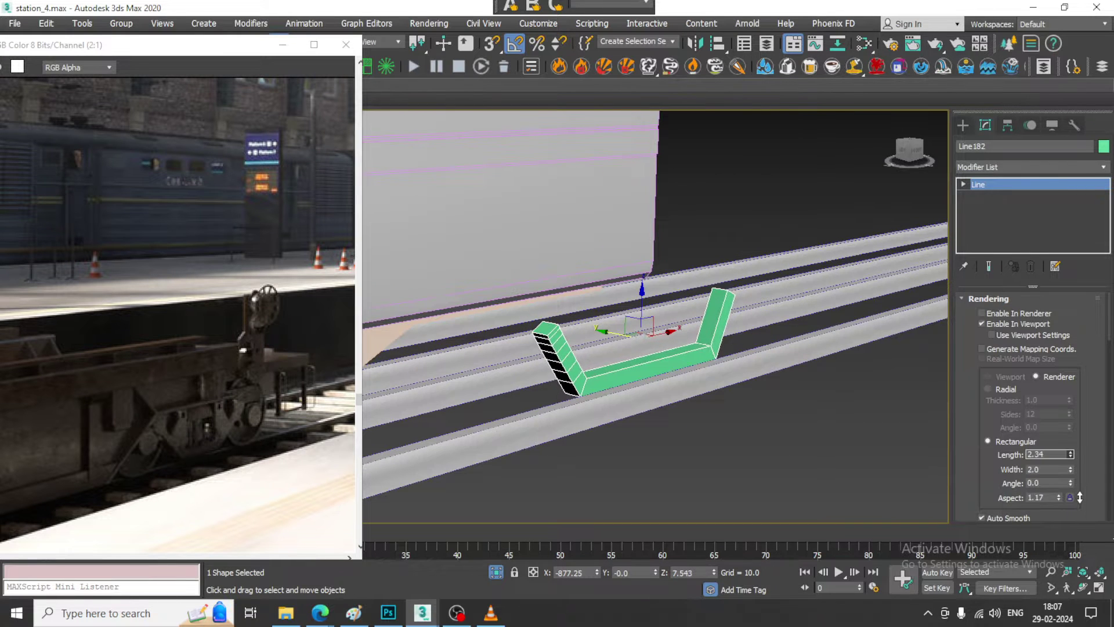
pyautogui.moveTo(1080, 497); pyautogui.dragTo(1080, 493)
# Step: Move the bracket along Y to about 24 beneath the car's side, and raise the car, underside beam and bracket together by about 2.5
pyautogui.keyDown('alt'); pyautogui.moveTo(781, 347); pyautogui.dragTo(719, 350, button='middle'); pyautogui.keyUp('alt')
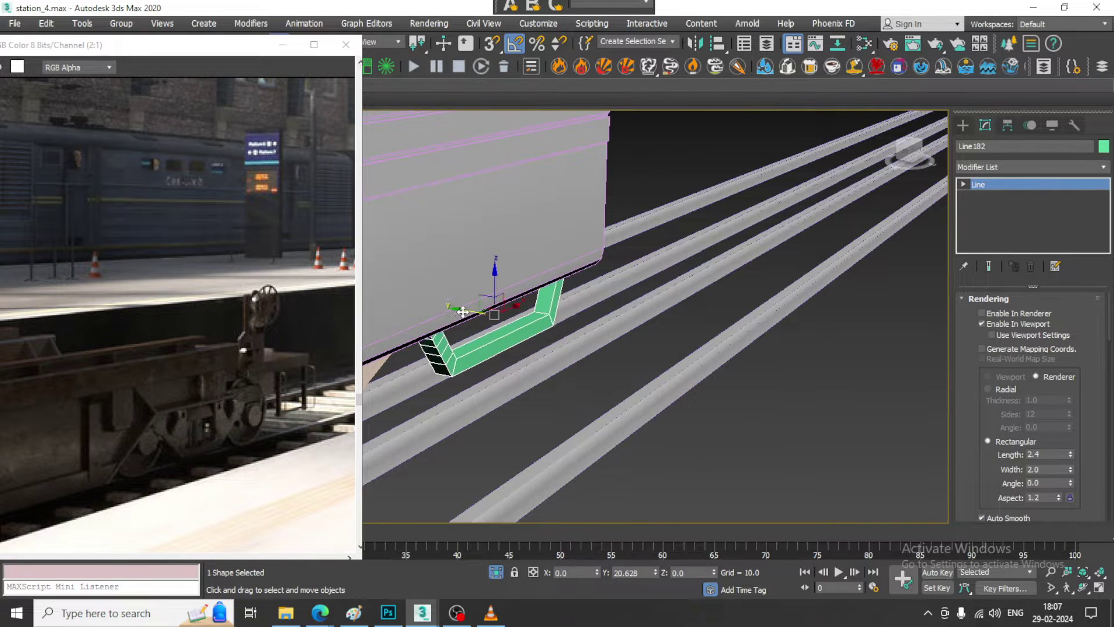
pyautogui.moveTo(632, 312)
pyautogui.keyDown('alt'); pyautogui.mouseDown(button='middle')
pyautogui.moveTo(578, 317)
pyautogui.moveTo(660, 298)
pyautogui.moveTo(649, 291)
pyautogui.moveTo(607, 294)
pyautogui.moveTo(661, 318)
pyautogui.moveTo(641, 320)
pyautogui.mouseUp(button='middle'); pyautogui.keyUp('alt')
pyautogui.keyDown('ctrl'); pyautogui.click(474, 318); pyautogui.keyUp('ctrl')
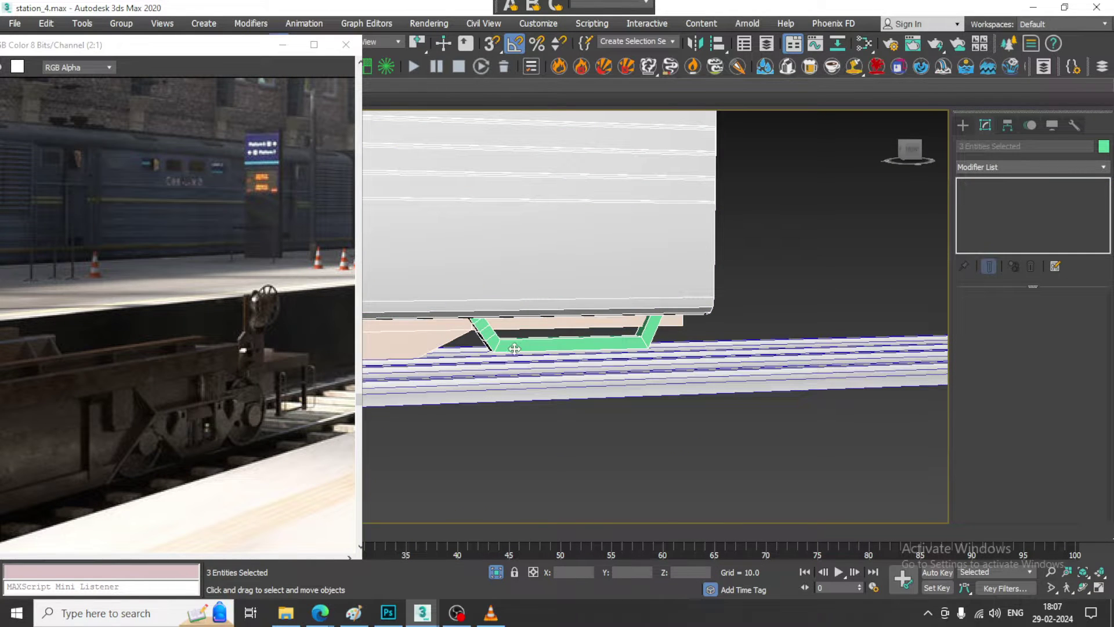
pyautogui.scroll(-4, 519, 347)
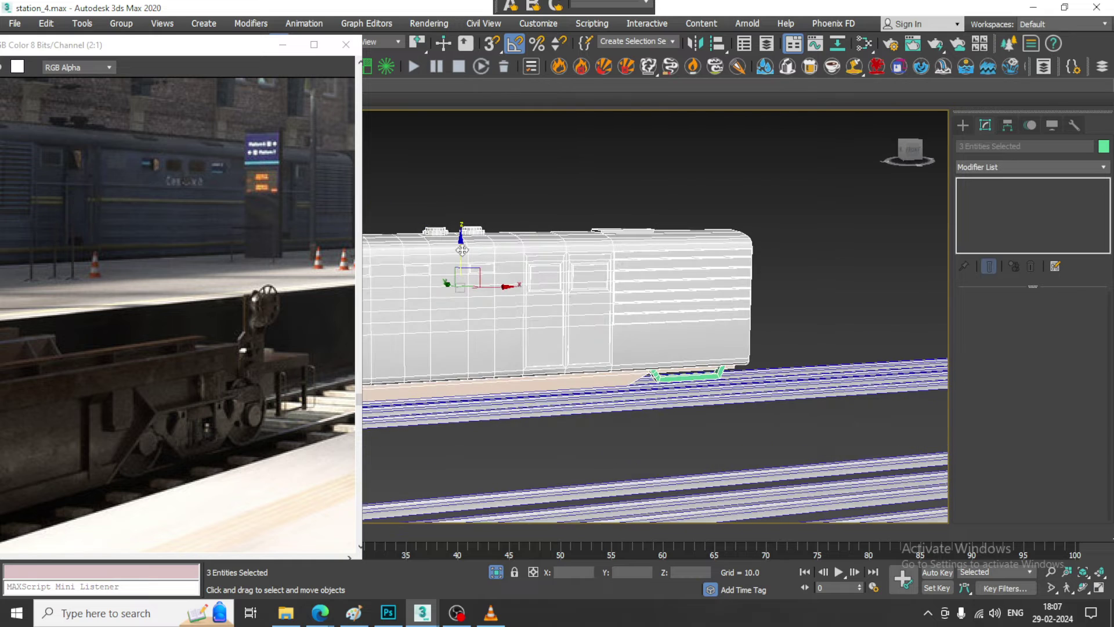
pyautogui.moveTo(462, 250); pyautogui.dragTo(461, 243)
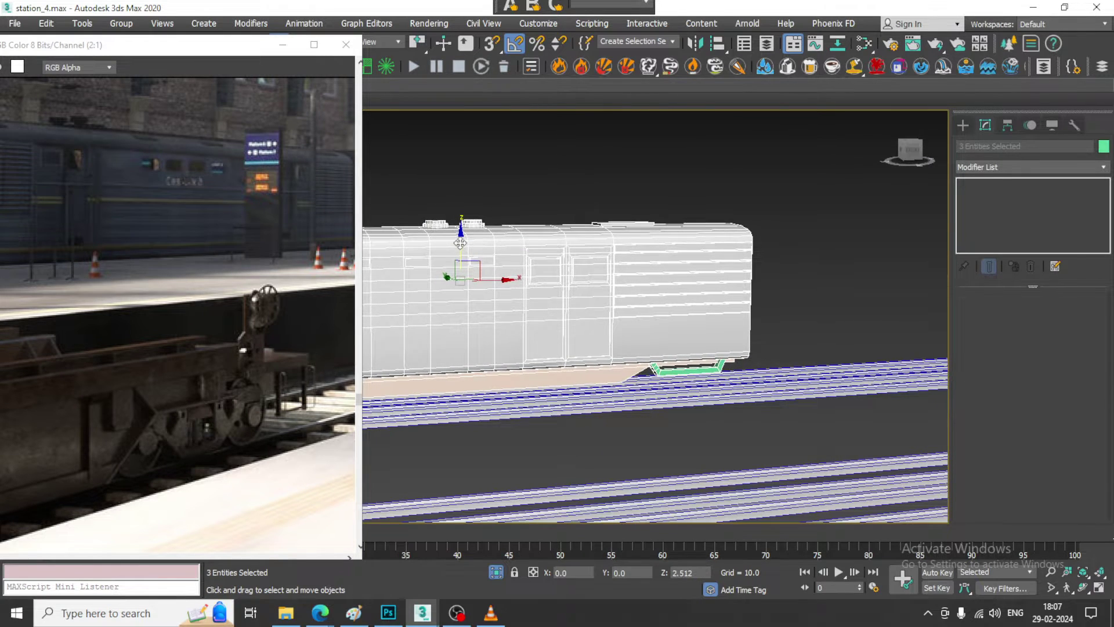
# Step: Raise the underside beam's four lower vertices slightly to make its sloped section shallower
pyautogui.keyDown('alt'); pyautogui.moveTo(766, 333); pyautogui.dragTo(709, 333, button='middle'); pyautogui.keyUp('alt')
pyautogui.moveTo(406, 377); pyautogui.dragTo(722, 314, button='middle')
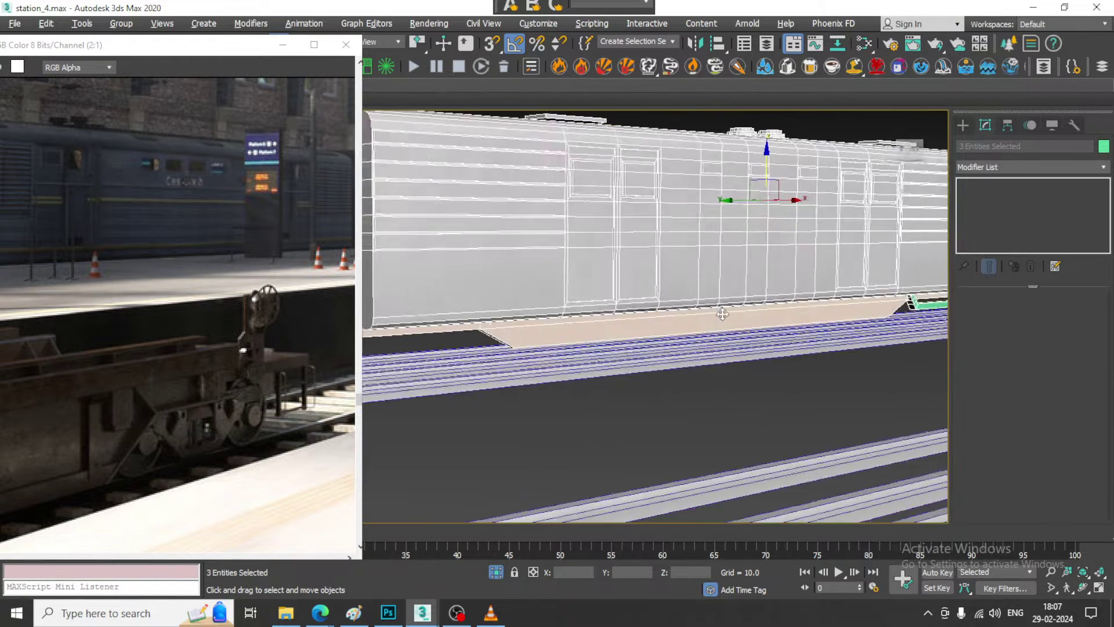
pyautogui.click(687, 316)
pyautogui.press('1')
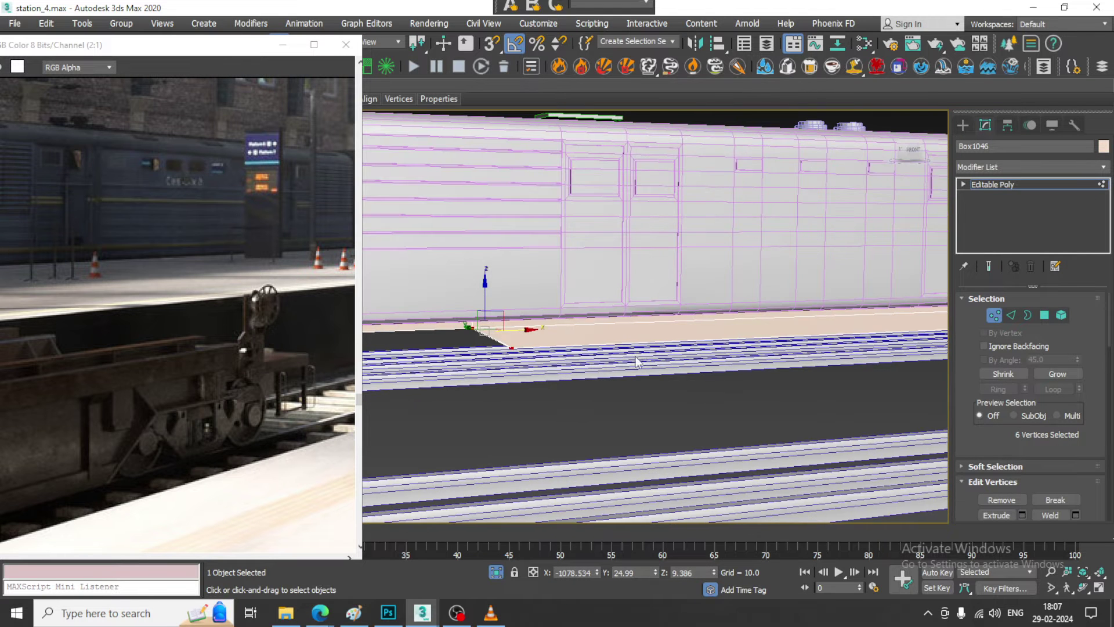
pyautogui.scroll(-3, 563, 371)
pyautogui.moveTo(544, 350); pyautogui.dragTo(546, 348)
pyautogui.keyDown('alt'); pyautogui.moveTo(728, 355); pyautogui.dragTo(810, 372, button='middle'); pyautogui.keyUp('alt')
pyautogui.moveTo(836, 404); pyautogui.dragTo(928, 355)
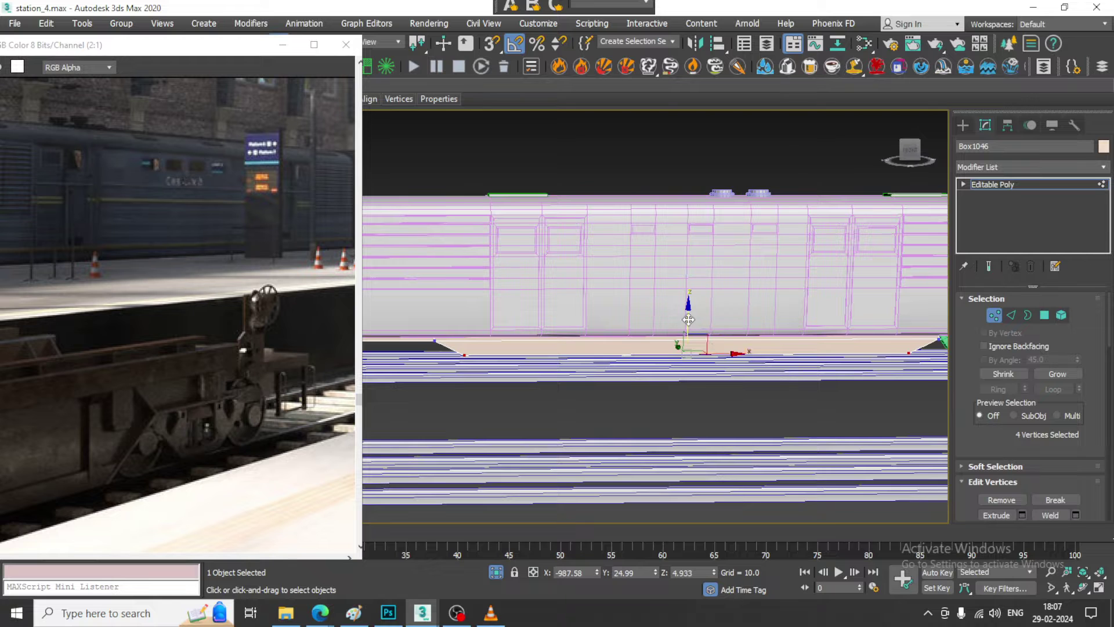
pyautogui.moveTo(688, 319); pyautogui.dragTo(689, 312)
pyautogui.click(1039, 187)
# Step: Convert the trapezoid bracket under the car's right end to an Editable Poly
pyautogui.keyDown('alt'); pyautogui.moveTo(771, 258); pyautogui.dragTo(520, 290, button='middle'); pyautogui.keyUp('alt')
pyautogui.scroll(4, 674, 371)
pyautogui.click(837, 350)
pyautogui.keyDown('alt'); pyautogui.moveTo(839, 350); pyautogui.dragTo(720, 391, button='middle'); pyautogui.keyUp('alt')
pyautogui.scroll(3, 721, 390)
pyautogui.rightClick(668, 347)
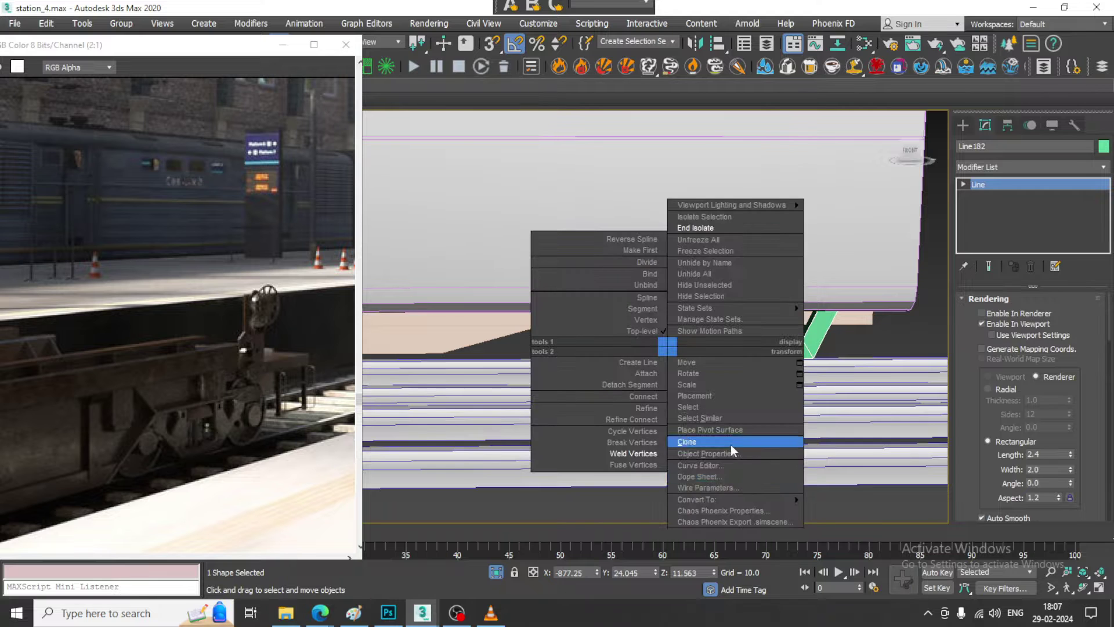
pyautogui.moveTo(754, 500)
pyautogui.click(880, 521)
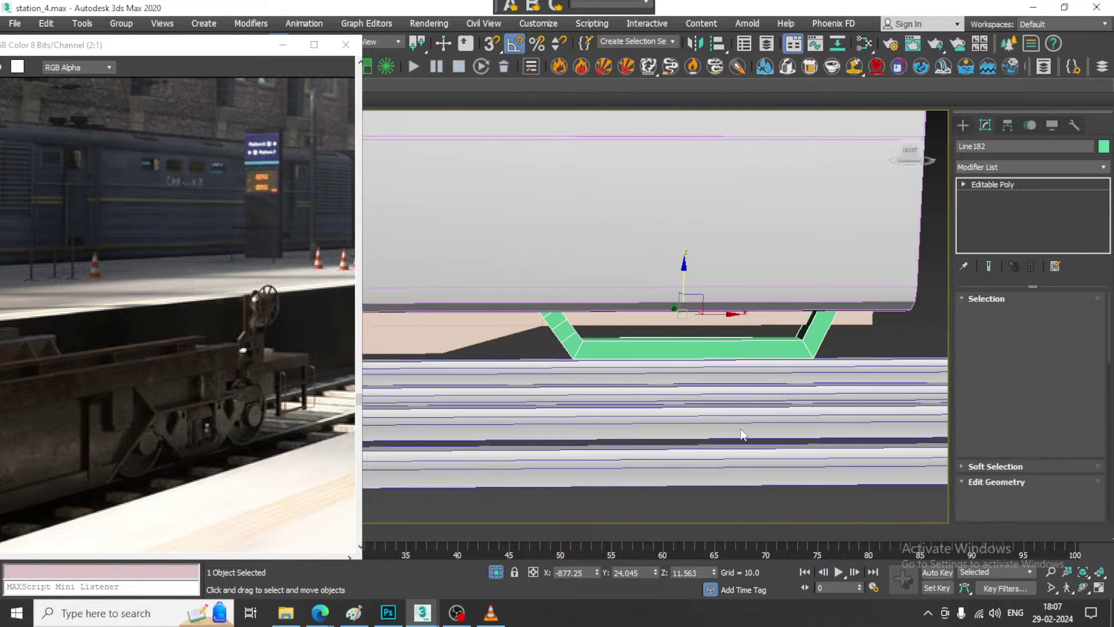
# Step: Connect the four lengthwise edges of the bracket's bottom bar with five segments
pyautogui.press('2')
pyautogui.scroll(-4, 1093, 495)
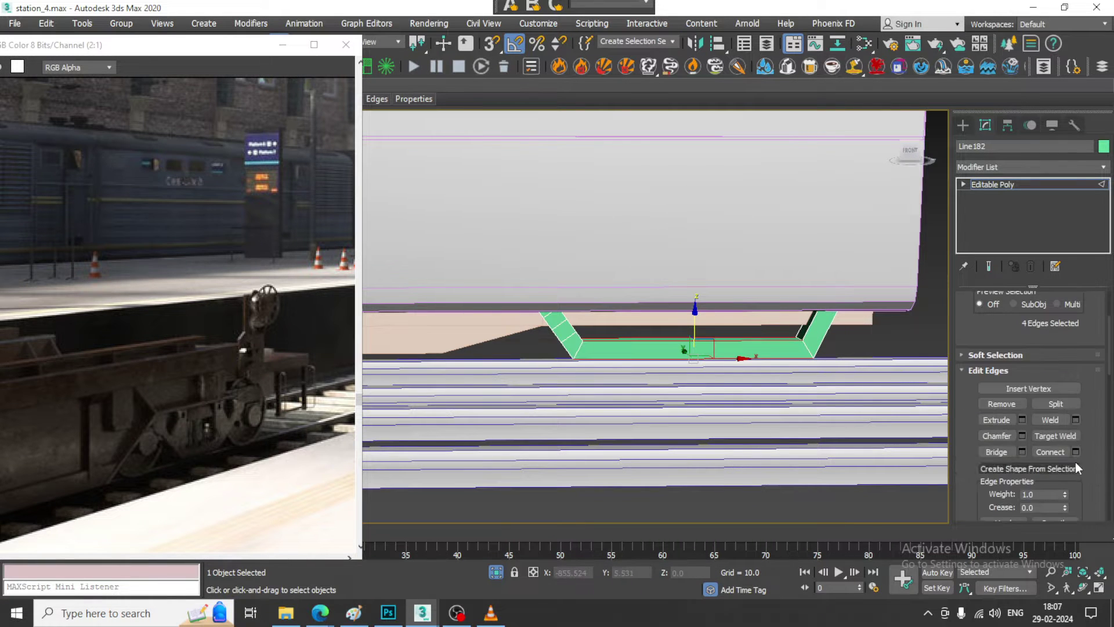
pyautogui.click(1076, 451)
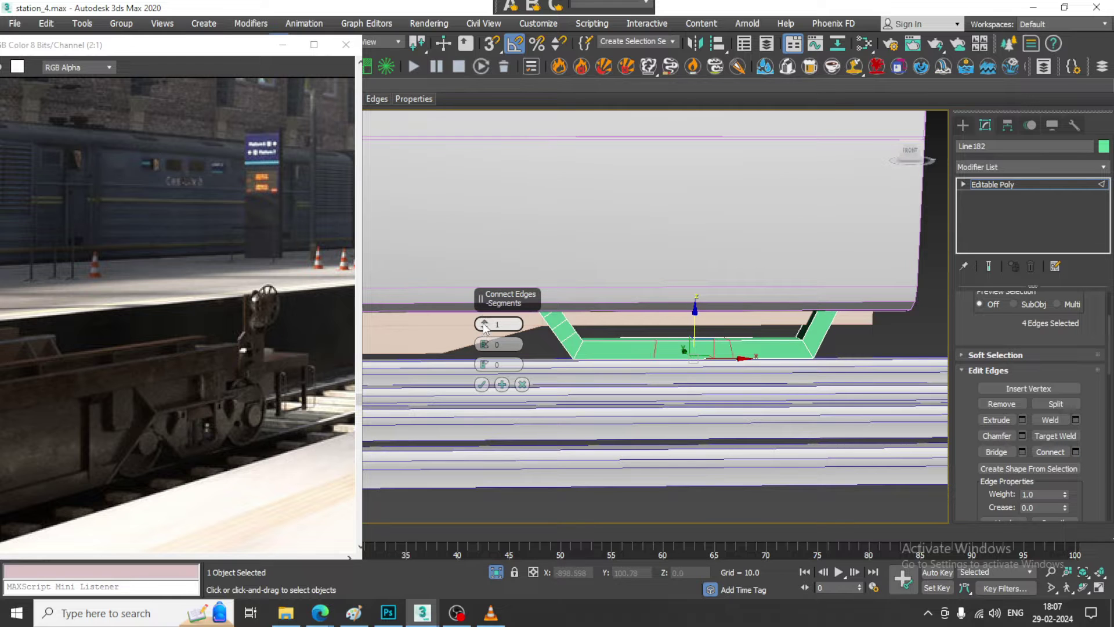
pyautogui.click(481, 385)
# Step: Extrude two separate top polygons of the bracket's bottom bar upward by 11.463 to form vertical posts
pyautogui.press('4')
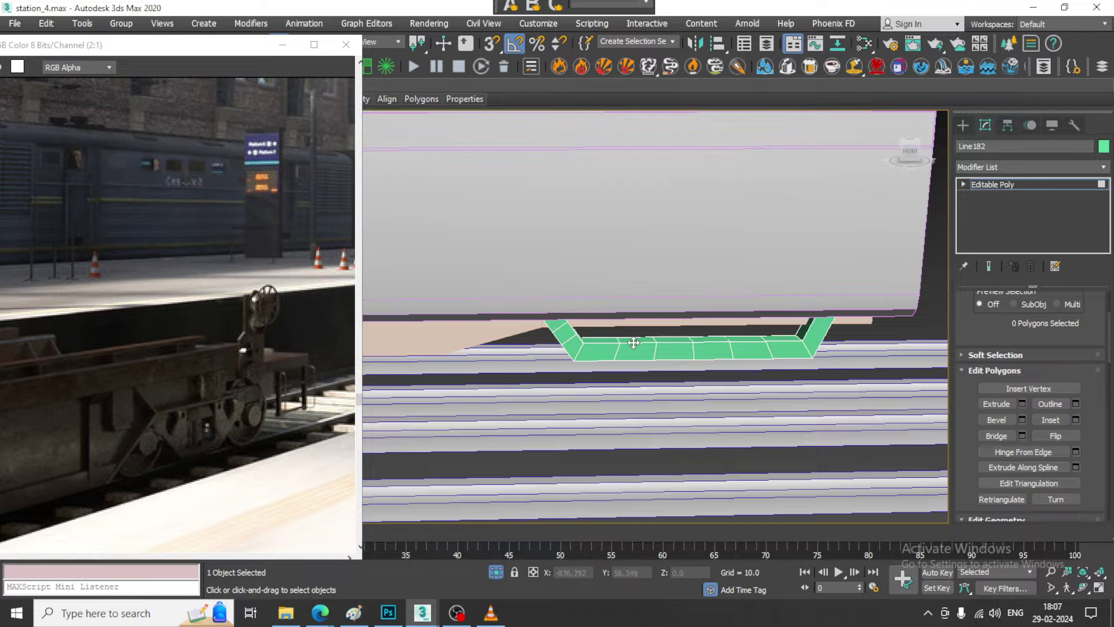
pyautogui.click(633, 342)
pyautogui.keyDown('ctrl'); pyautogui.click(753, 341); pyautogui.keyUp('ctrl')
pyautogui.click(1021, 403)
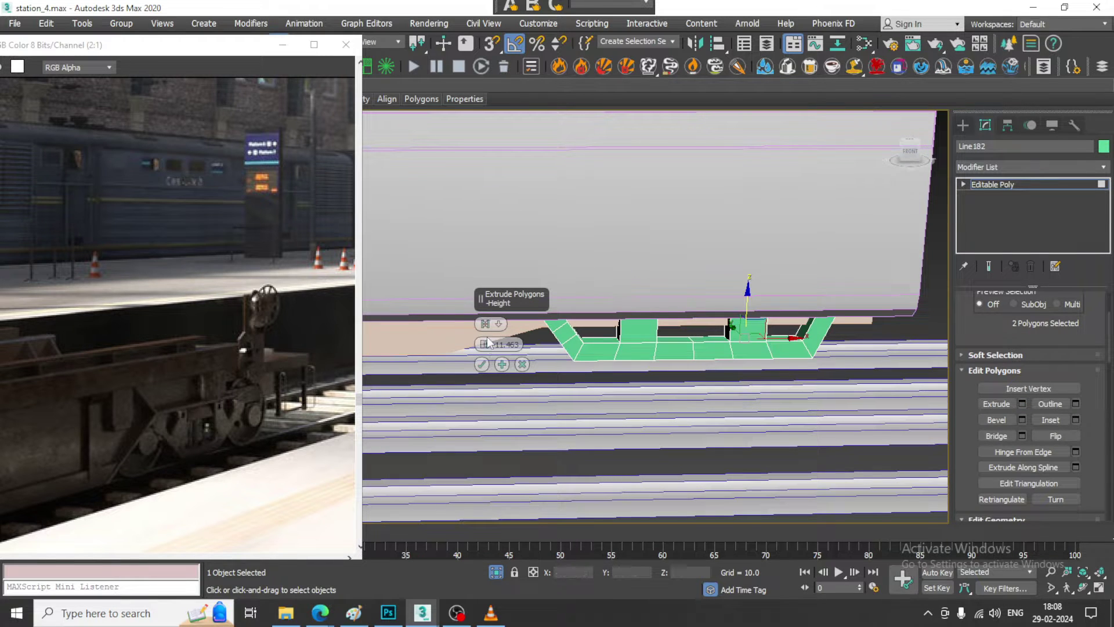
pyautogui.click(916, 339)
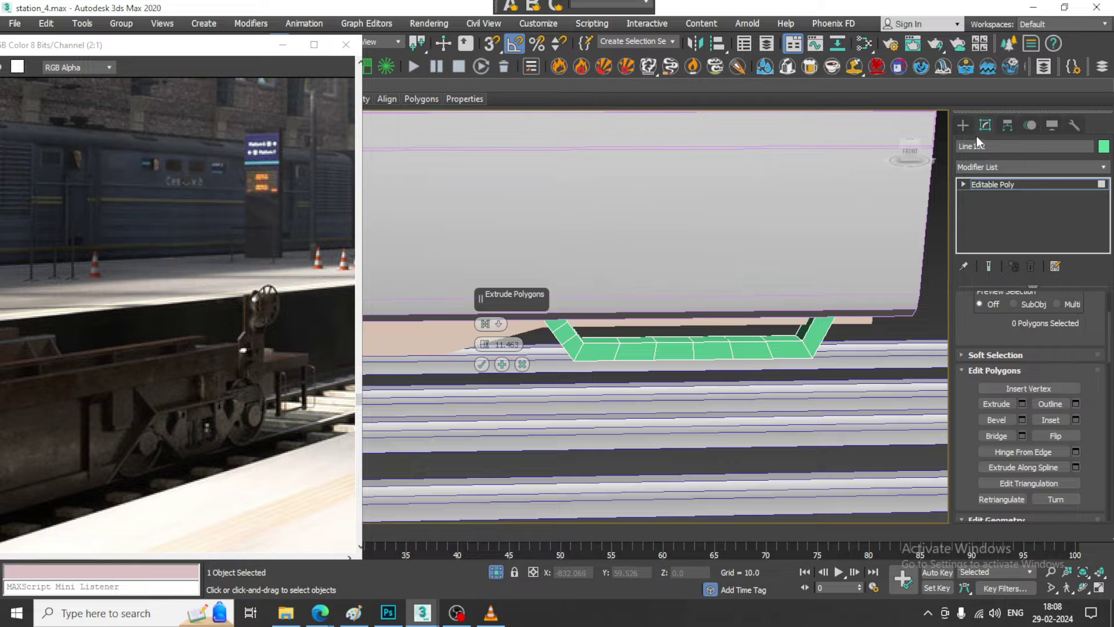
pyautogui.click(502, 365)
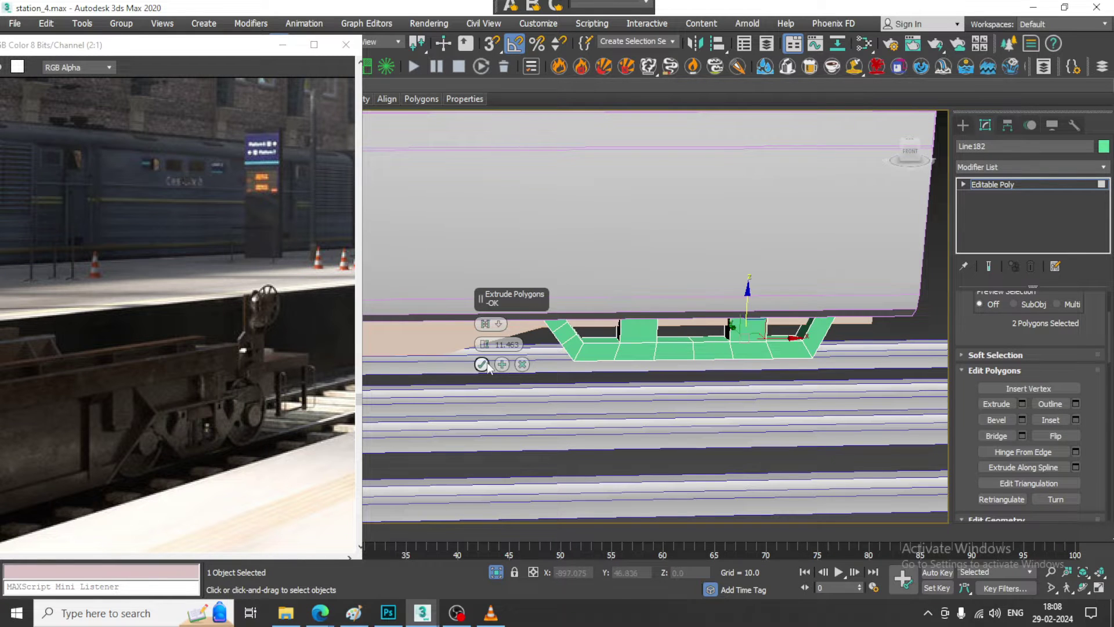
pyautogui.click(482, 365)
pyautogui.click(1055, 186)
pyautogui.keyDown('alt'); pyautogui.moveTo(806, 301); pyautogui.dragTo(765, 286, button='middle'); pyautogui.keyUp('alt')
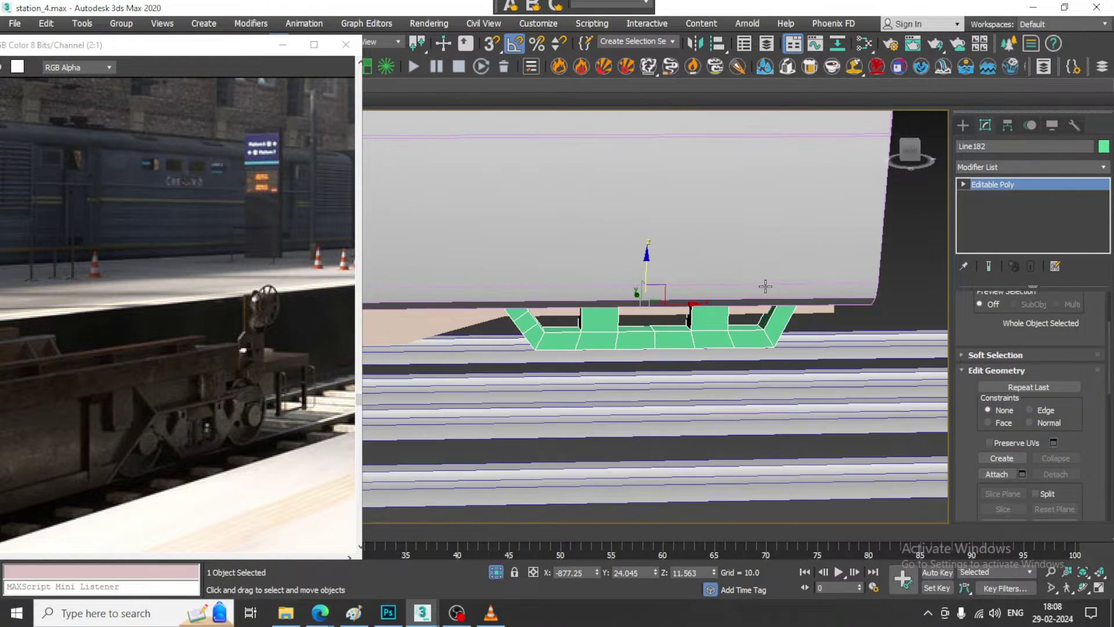
# Step: Create a cylinder of radius about 6.27 in the front view over the bracket's right end as a wheel
pyautogui.click(963, 125)
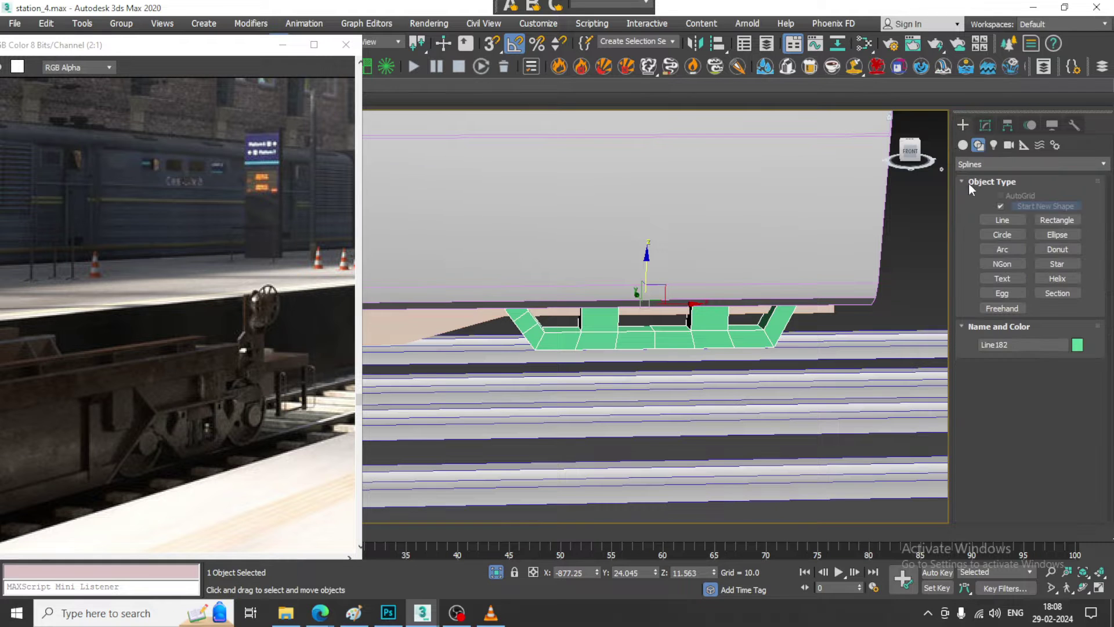
pyautogui.click(963, 146)
pyautogui.click(1003, 237)
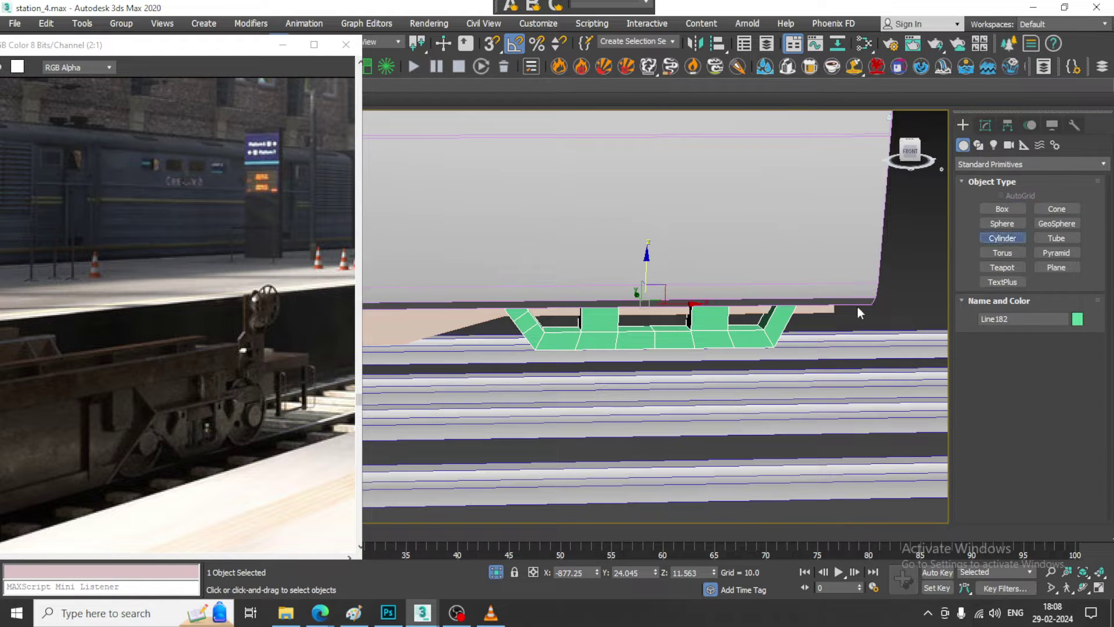
pyautogui.hotkey('alt', 'w')
pyautogui.hotkey('alt', 'w')
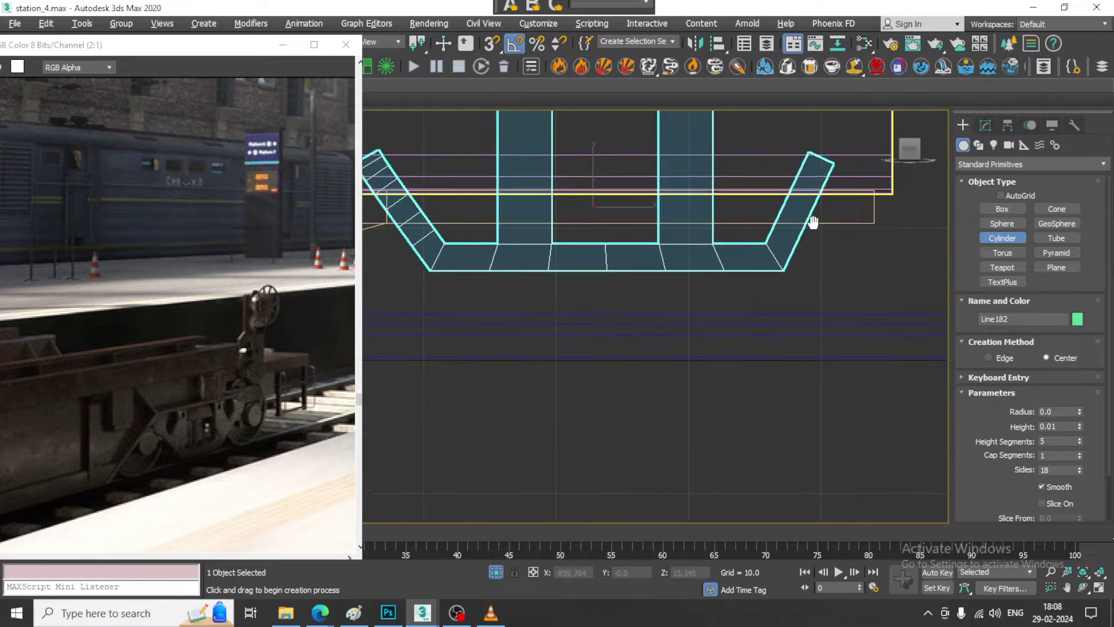
pyautogui.moveTo(783, 298); pyautogui.dragTo(808, 329)
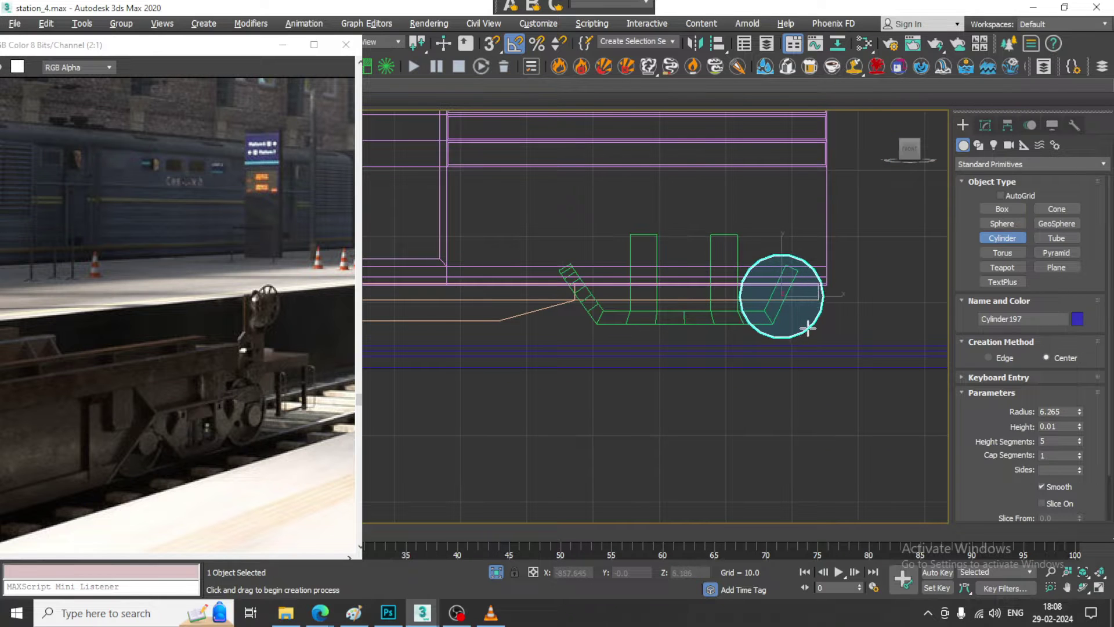
pyautogui.click(807, 315)
pyautogui.press('w')
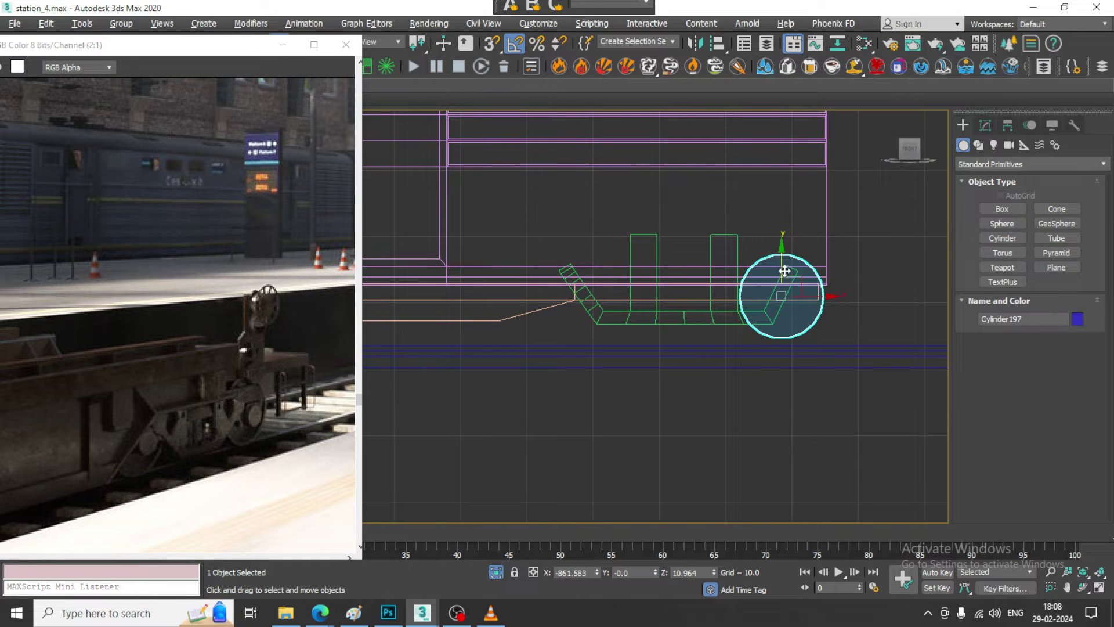
# Step: Lower the wheel cylinder to about Z 8.756 and shift it crosswise to about Y 19.48 toward the car's side
pyautogui.moveTo(784, 271); pyautogui.dragTo(789, 285)
pyautogui.hotkey('alt', 'w')
pyautogui.rightClick(871, 462)
pyautogui.hotkey('alt', 'w')
pyautogui.scroll(-5, 819, 416)
pyautogui.keyDown('alt'); pyautogui.moveTo(846, 418); pyautogui.dragTo(743, 413, button='middle'); pyautogui.keyUp('alt')
pyautogui.moveTo(756, 402); pyautogui.dragTo(784, 384)
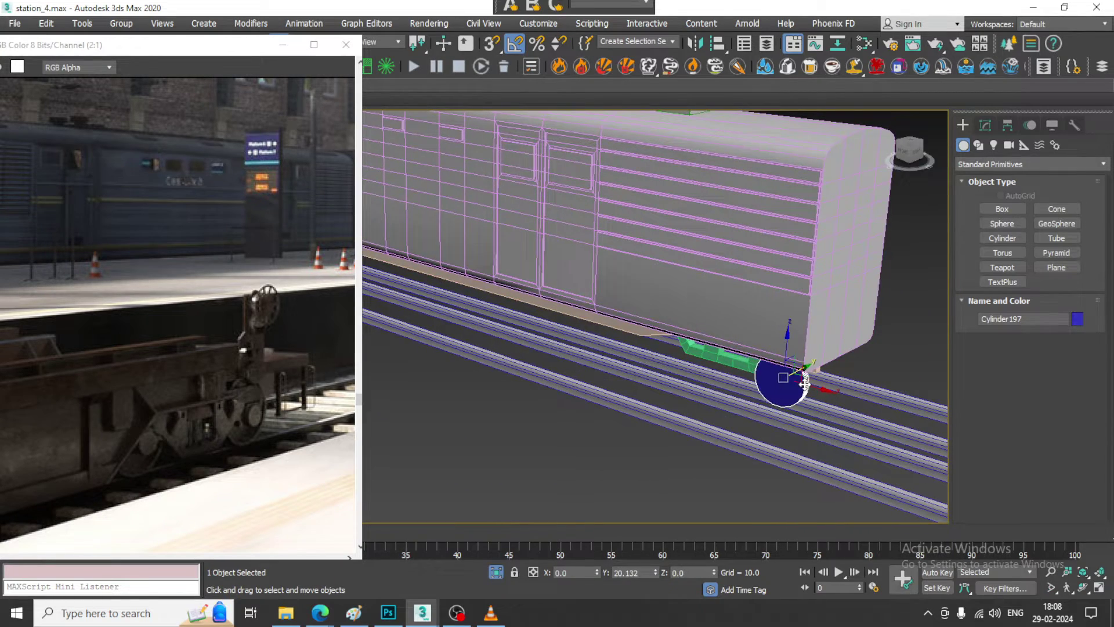
pyautogui.keyDown('alt'); pyautogui.moveTo(785, 385); pyautogui.dragTo(843, 378, button='middle'); pyautogui.keyUp('alt')
pyautogui.scroll(5, 824, 378)
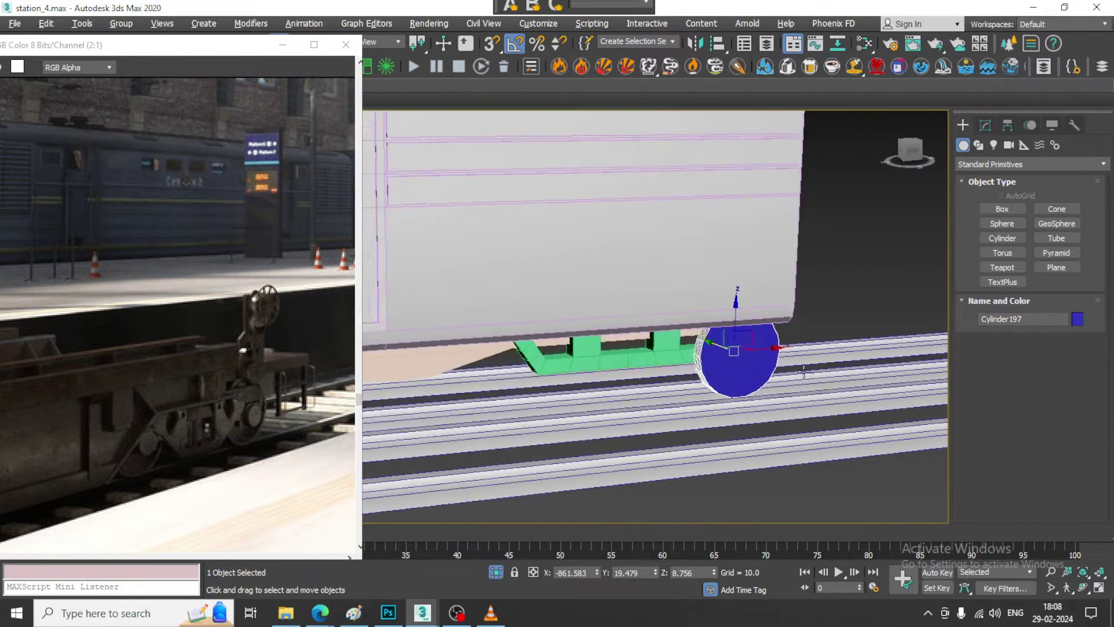
# Step: Scale the wheel uniformly to about 72% and move it crosswise to about Y 23.937, against the bracket's end
pyautogui.press('r')
pyautogui.moveTo(696, 334); pyautogui.dragTo(704, 330)
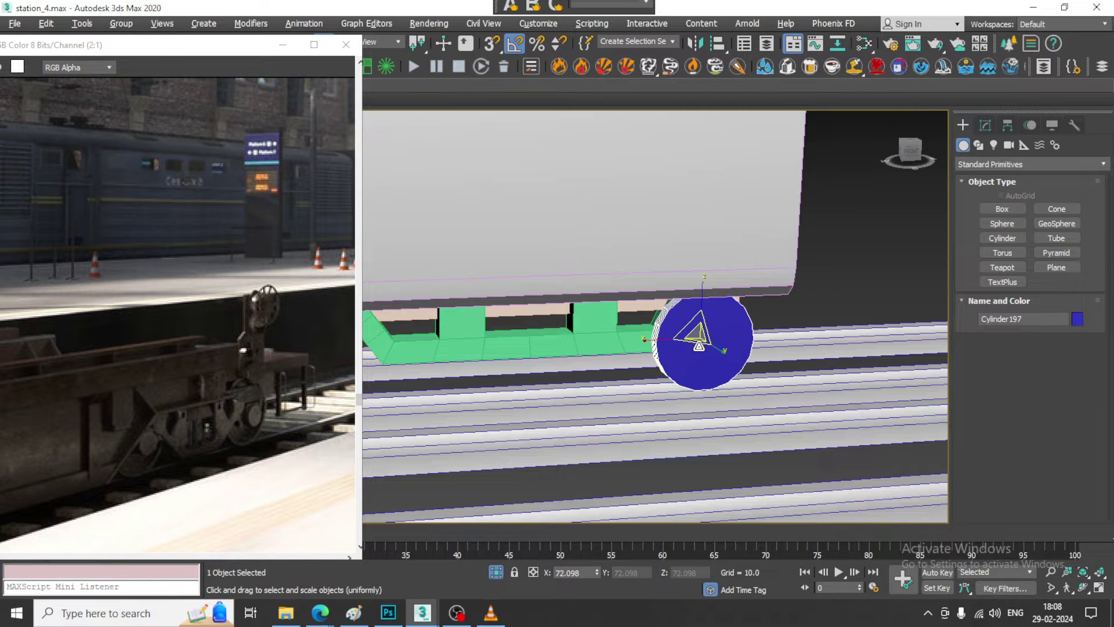
pyautogui.keyDown('alt'); pyautogui.moveTo(703, 330); pyautogui.dragTo(746, 342, button='middle'); pyautogui.keyUp('alt')
pyautogui.press('w')
pyautogui.moveTo(660, 341); pyautogui.dragTo(610, 339)
pyautogui.keyDown('alt'); pyautogui.moveTo(712, 336); pyautogui.dragTo(647, 291, button='middle'); pyautogui.keyUp('alt')
pyautogui.rightClick(643, 289)
pyautogui.moveTo(745, 440)
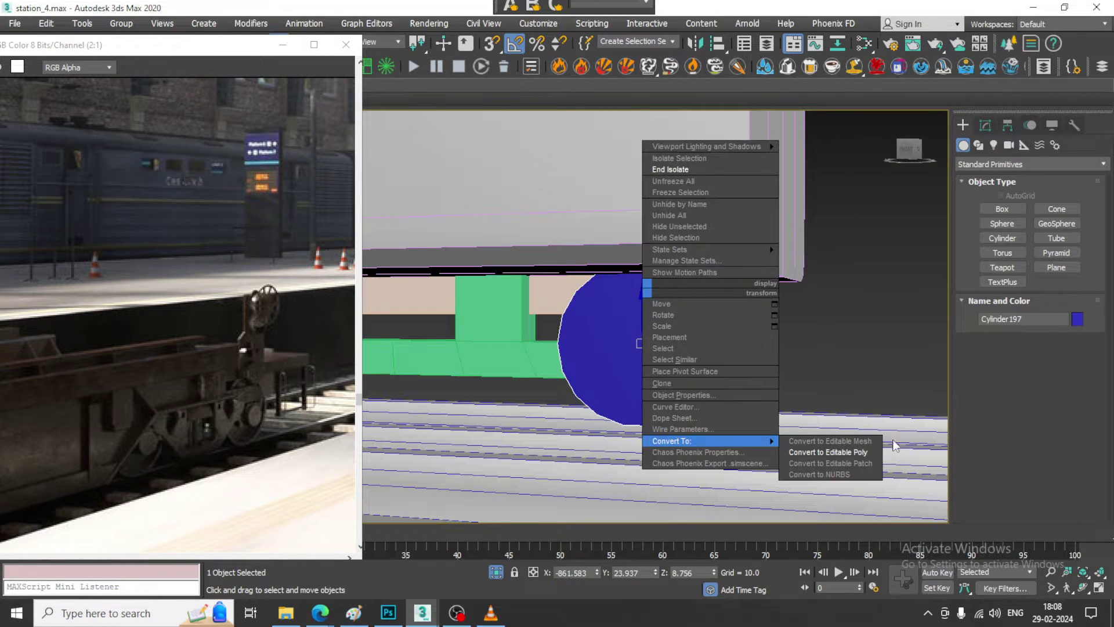
pyautogui.click(812, 452)
# Step: Set the wheel cylinder to 1 height segment and 25 sides
pyautogui.keyDown('alt'); pyautogui.moveTo(645, 346); pyautogui.dragTo(725, 358, button='middle'); pyautogui.keyUp('alt')
pyautogui.rightClick(1080, 348)
pyautogui.click(1080, 374)
pyautogui.click(1080, 374)
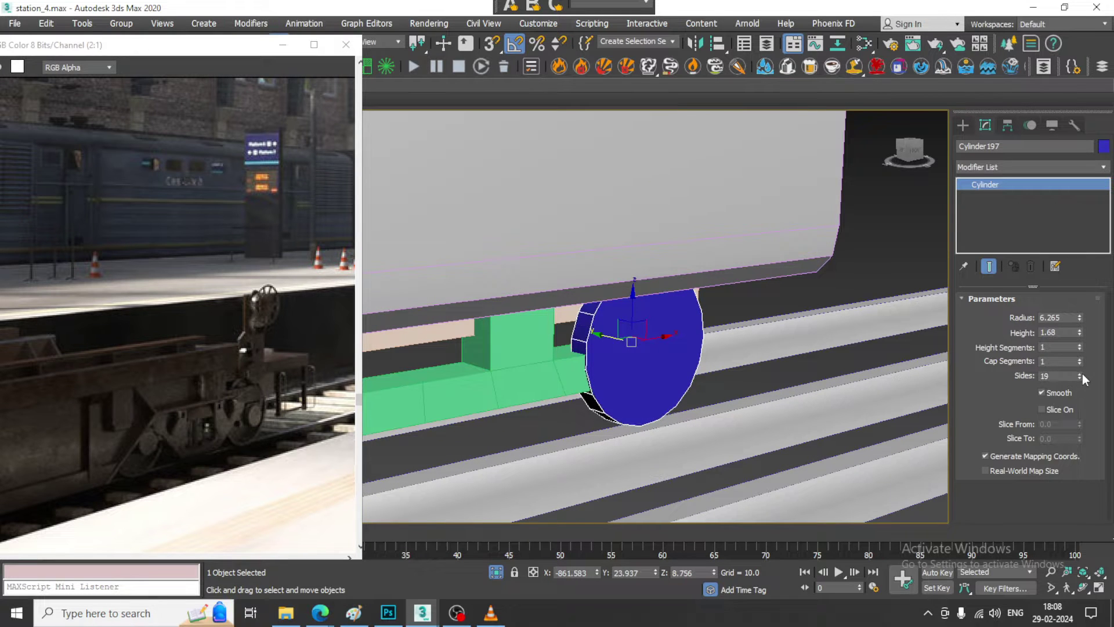
pyautogui.click(1080, 374)
pyautogui.click(1080, 373)
pyautogui.click(1081, 374)
pyautogui.click(1081, 374)
pyautogui.click(1080, 374)
pyautogui.keyDown('alt'); pyautogui.moveTo(588, 374); pyautogui.dragTo(623, 367, button='middle'); pyautogui.keyUp('alt')
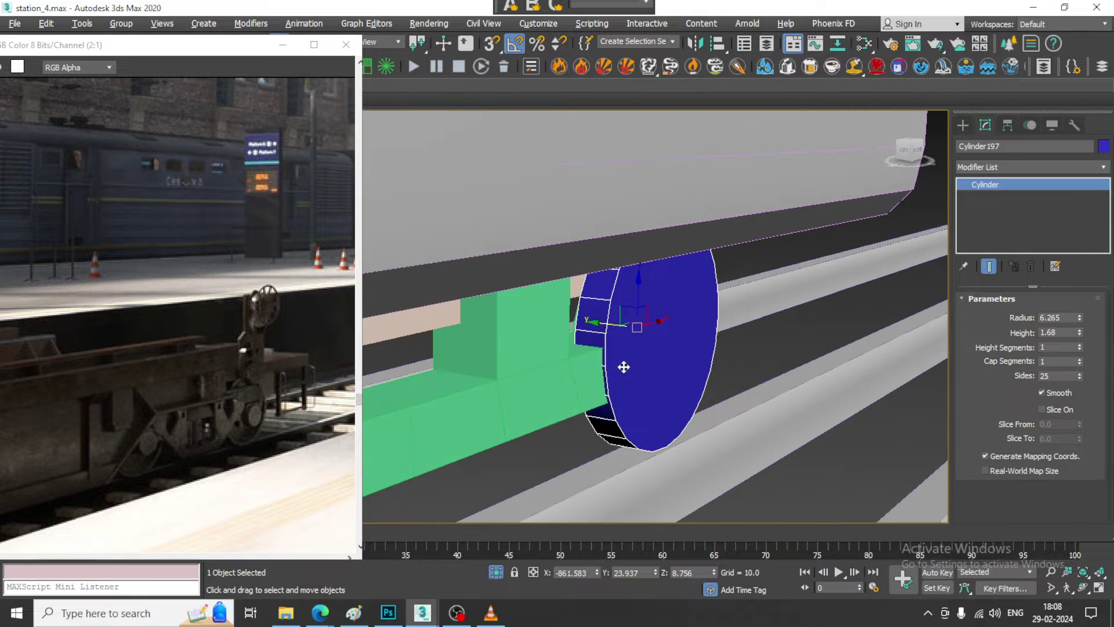
pyautogui.hotkey('alt', 'q')
pyautogui.scroll(-5, 649, 328)
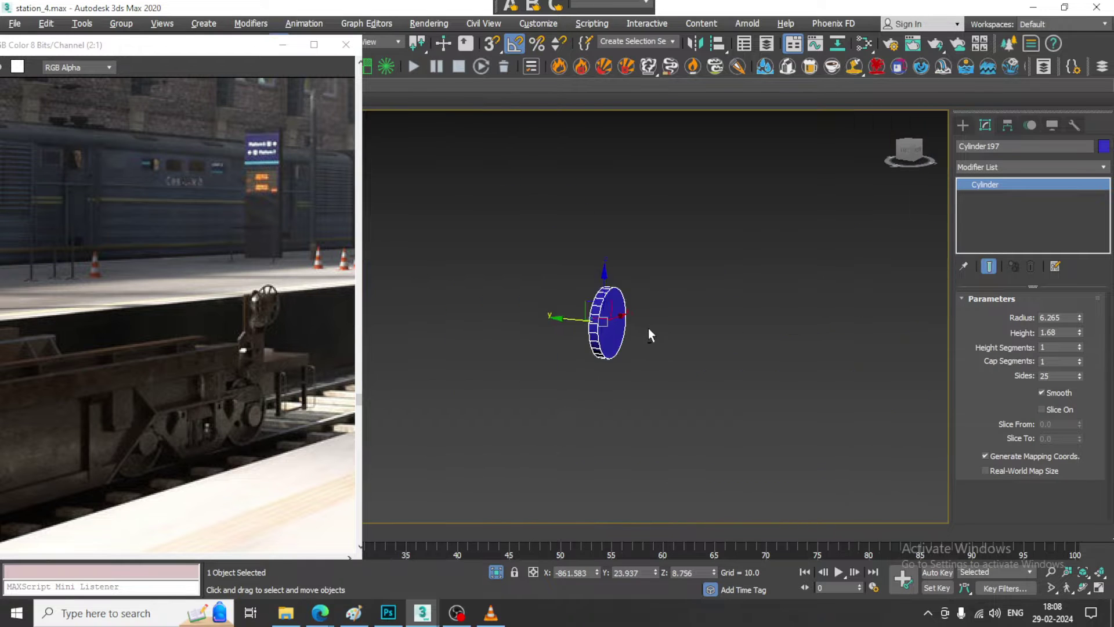
pyautogui.rightClick(696, 235)
pyautogui.click(740, 116)
# Step: Isolate the wheel together with its bracket, the underside beam and the train car
pyautogui.scroll(-6, 778, 270)
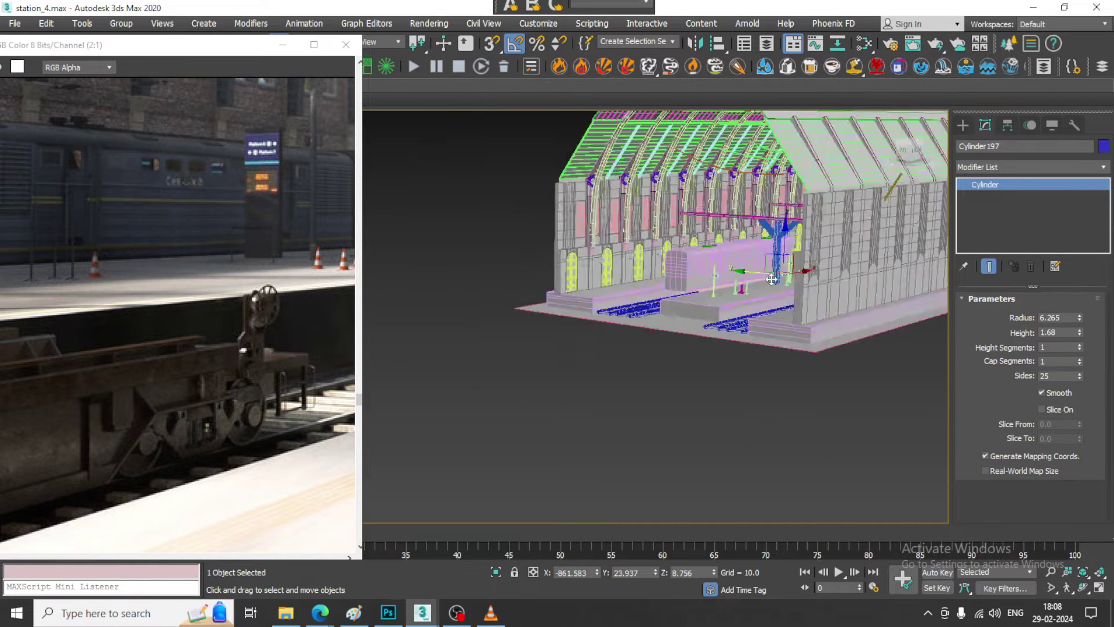
pyautogui.keyDown('alt'); pyautogui.moveTo(804, 273); pyautogui.dragTo(752, 297, button='middle'); pyautogui.keyUp('alt')
pyautogui.press('z')
pyautogui.scroll(-3, 646, 271)
pyautogui.keyDown('alt'); pyautogui.moveTo(645, 273); pyautogui.dragTo(540, 259, button='middle'); pyautogui.keyUp('alt')
pyautogui.scroll(-3, 510, 348)
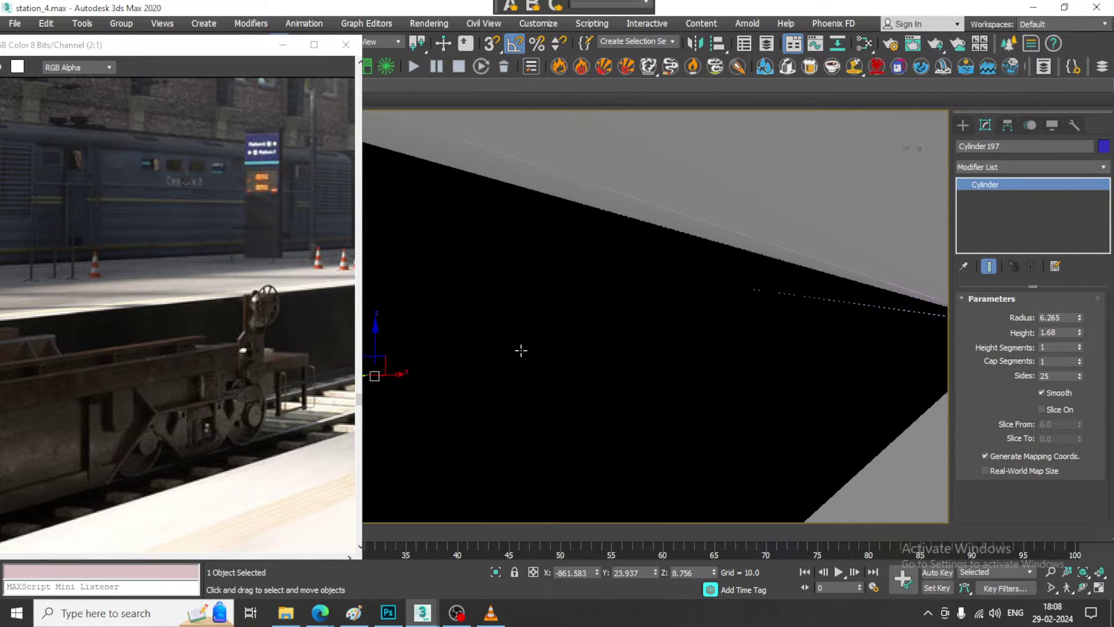
pyautogui.keyDown('alt'); pyautogui.moveTo(539, 352); pyautogui.dragTo(541, 357, button='middle'); pyautogui.keyUp('alt')
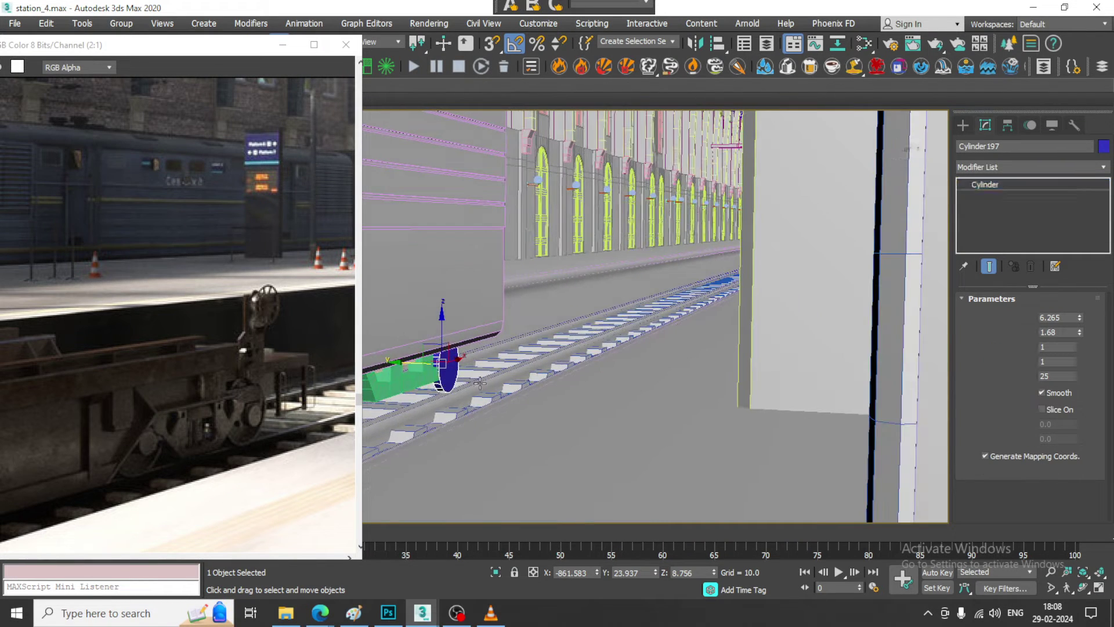
pyautogui.keyDown('alt'); pyautogui.moveTo(448, 386); pyautogui.dragTo(494, 382, button='middle'); pyautogui.keyUp('alt')
pyautogui.keyDown('ctrl'); pyautogui.click(441, 379); pyautogui.keyUp('ctrl')
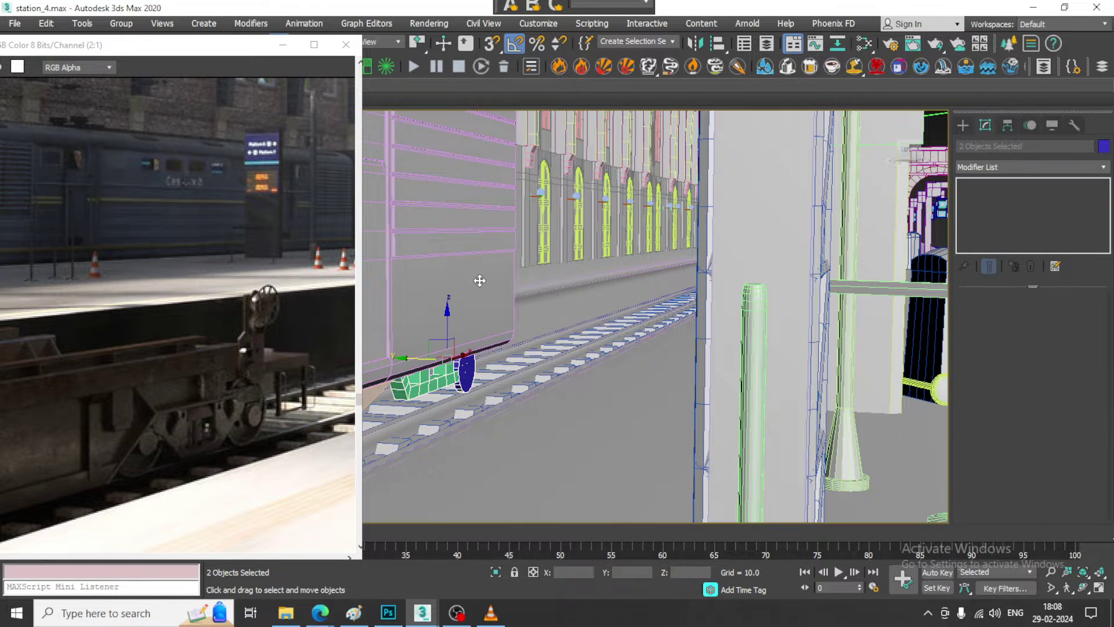
pyautogui.keyDown('ctrl'); pyautogui.click(423, 348); pyautogui.keyUp('ctrl')
pyautogui.hotkey('alt', 'q')
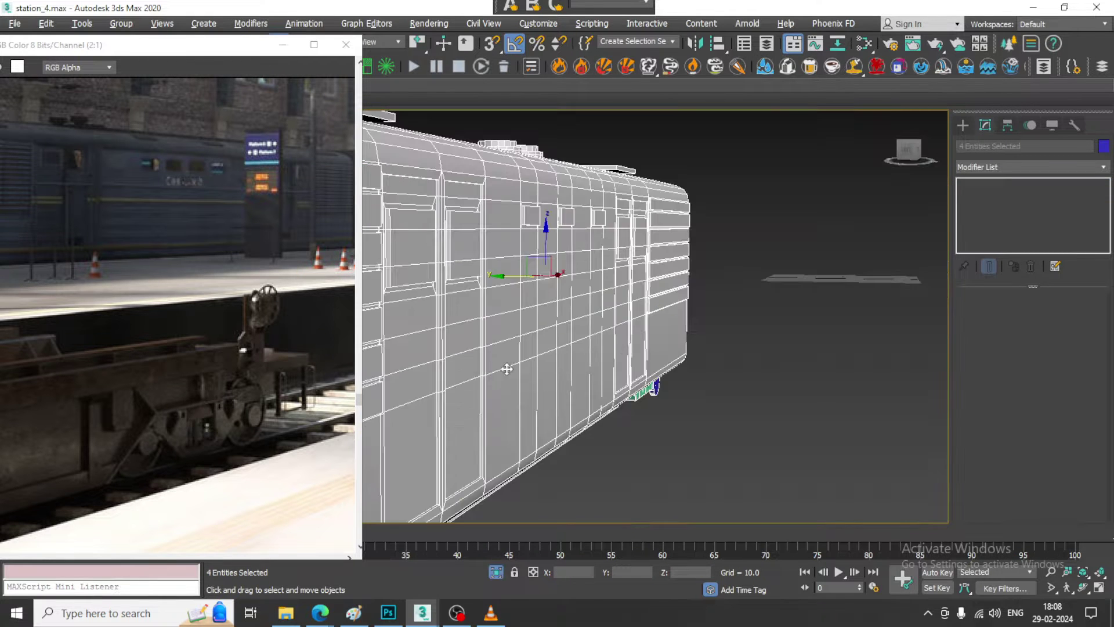
# Step: Enlarge the wheel slightly and reposition it at the bracket's end to about Y 23.67 and Z 7.867
pyautogui.keyDown('alt'); pyautogui.moveTo(630, 329); pyautogui.dragTo(629, 307, button='middle'); pyautogui.keyUp('alt')
pyautogui.scroll(5, 685, 401)
pyautogui.click(750, 442)
pyautogui.click(704, 490)
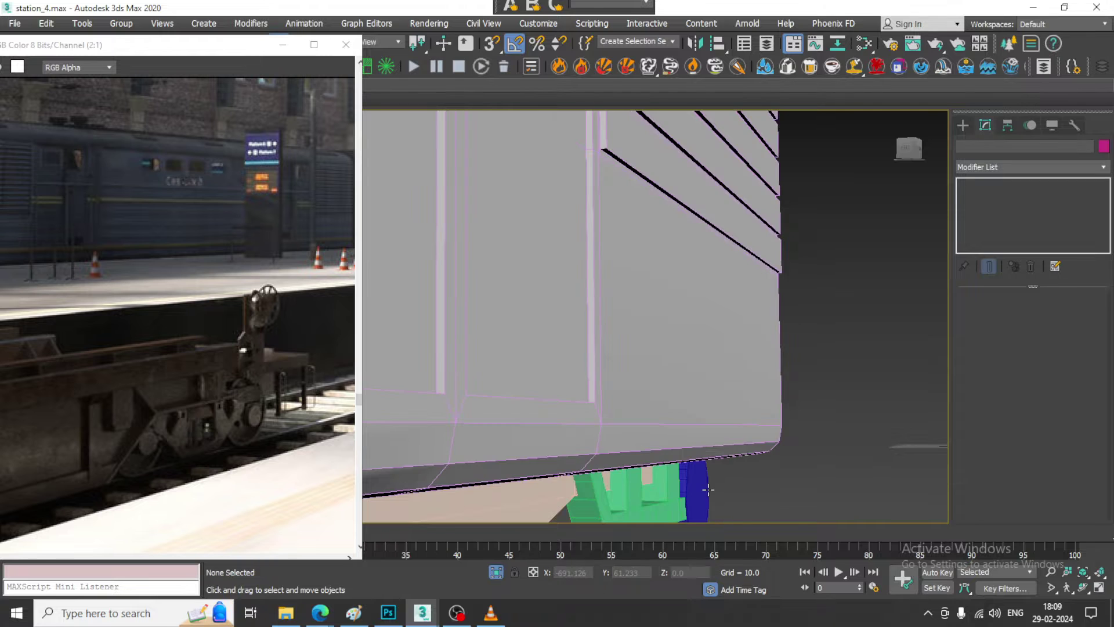
pyautogui.keyDown('alt'); pyautogui.moveTo(704, 491); pyautogui.dragTo(755, 300, button='middle'); pyautogui.keyUp('alt')
pyautogui.scroll(2, 681, 343)
pyautogui.scroll(2, 672, 315)
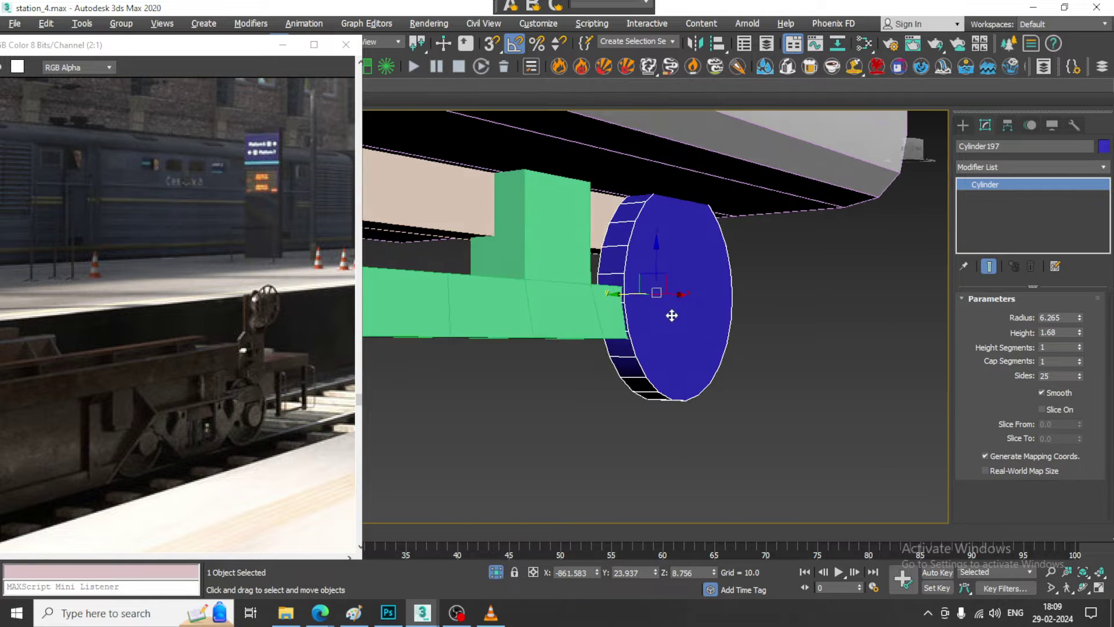
pyautogui.press('r')
pyautogui.moveTo(654, 298)
pyautogui.mouseDown()
pyautogui.moveTo(661, 305)
pyautogui.moveTo(661, 289)
pyautogui.mouseUp()
pyautogui.press('w')
pyautogui.keyDown('alt'); pyautogui.moveTo(677, 304); pyautogui.dragTo(643, 320, button='middle'); pyautogui.keyUp('alt')
pyautogui.moveTo(614, 315); pyautogui.dragTo(621, 315)
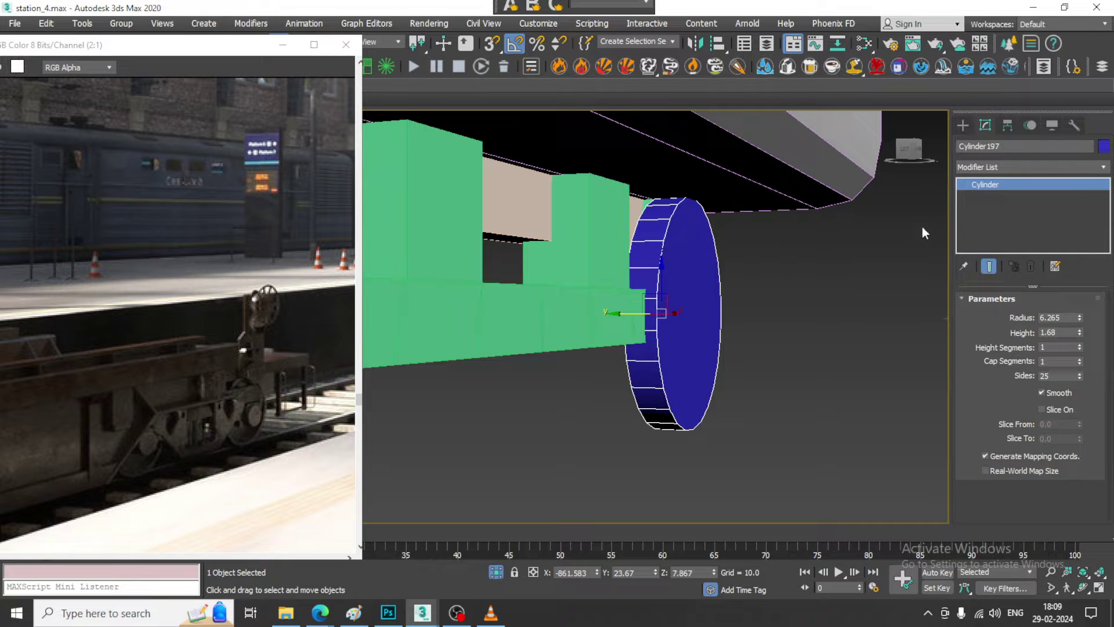
# Step: Convert the wheel to an Editable Poly and inset its outer round face by 0.39
pyautogui.rightClick(688, 329)
pyautogui.moveTo(795, 483)
pyautogui.click(880, 496)
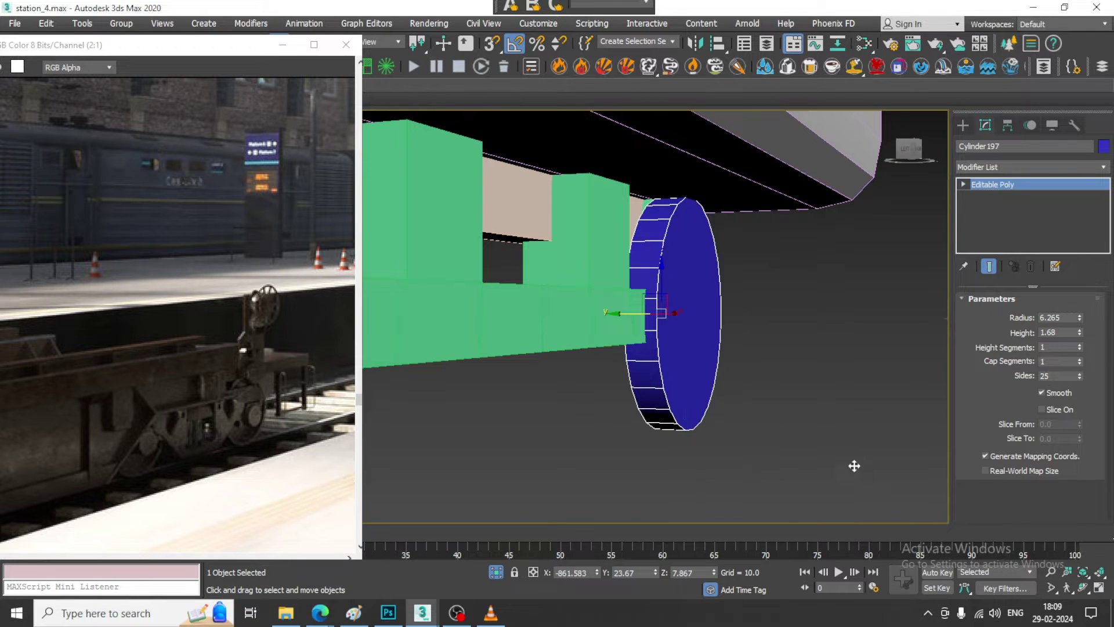
pyautogui.press('4')
pyautogui.click(682, 340)
pyautogui.keyDown('alt'); pyautogui.moveTo(859, 365); pyautogui.dragTo(821, 373, button='middle'); pyautogui.keyUp('alt')
pyautogui.scroll(-2, 1005, 354)
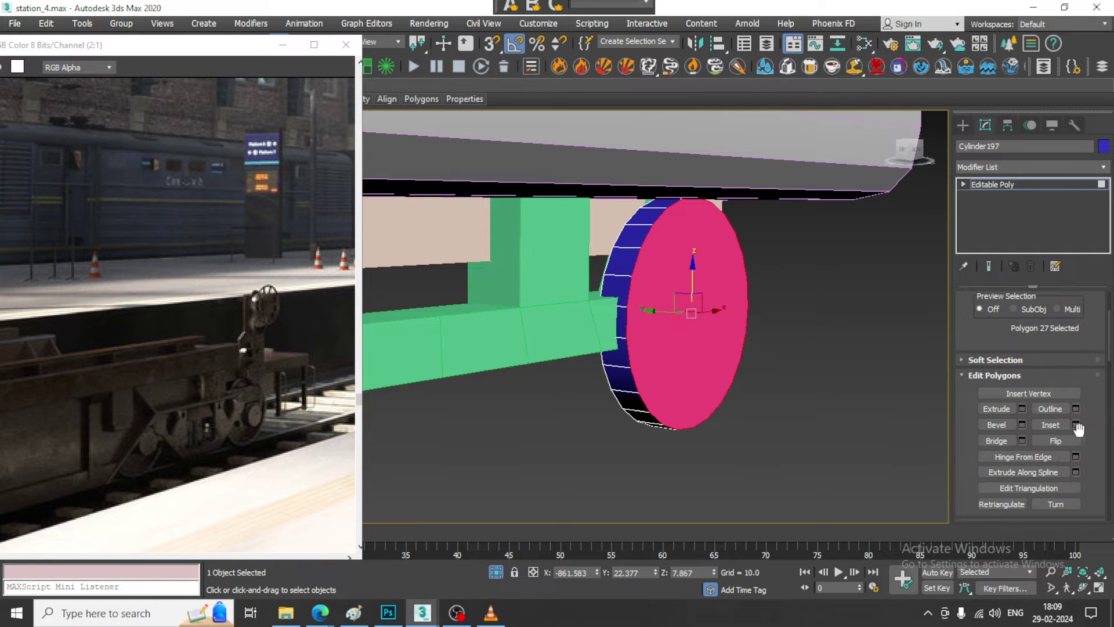
pyautogui.click(1077, 425)
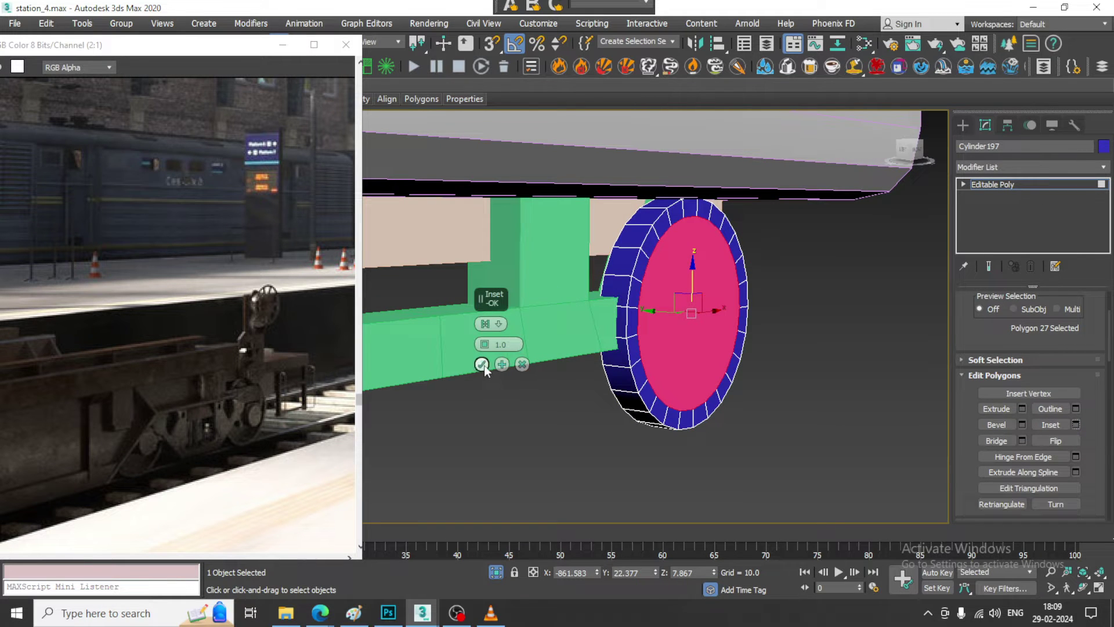
pyautogui.moveTo(487, 345); pyautogui.dragTo(489, 361)
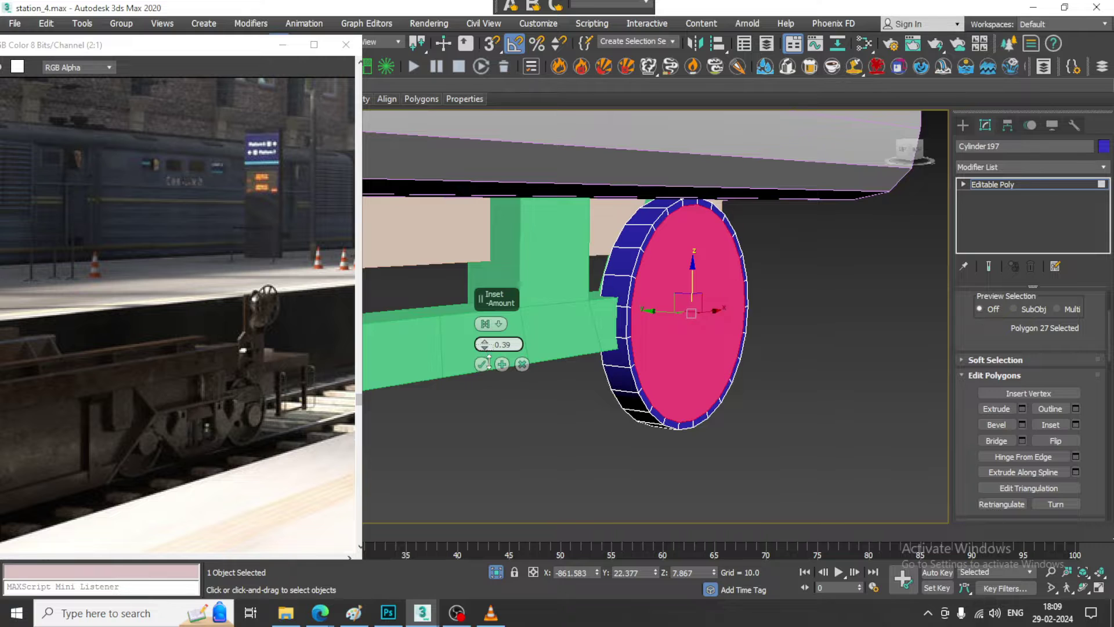
pyautogui.click(481, 364)
# Step: Bevel the wheel's inset face inward with height -0.485 and outline -1.0, and scale the recessed face up slightly
pyautogui.keyDown('alt'); pyautogui.moveTo(483, 368); pyautogui.dragTo(712, 363, button='middle'); pyautogui.keyUp('alt')
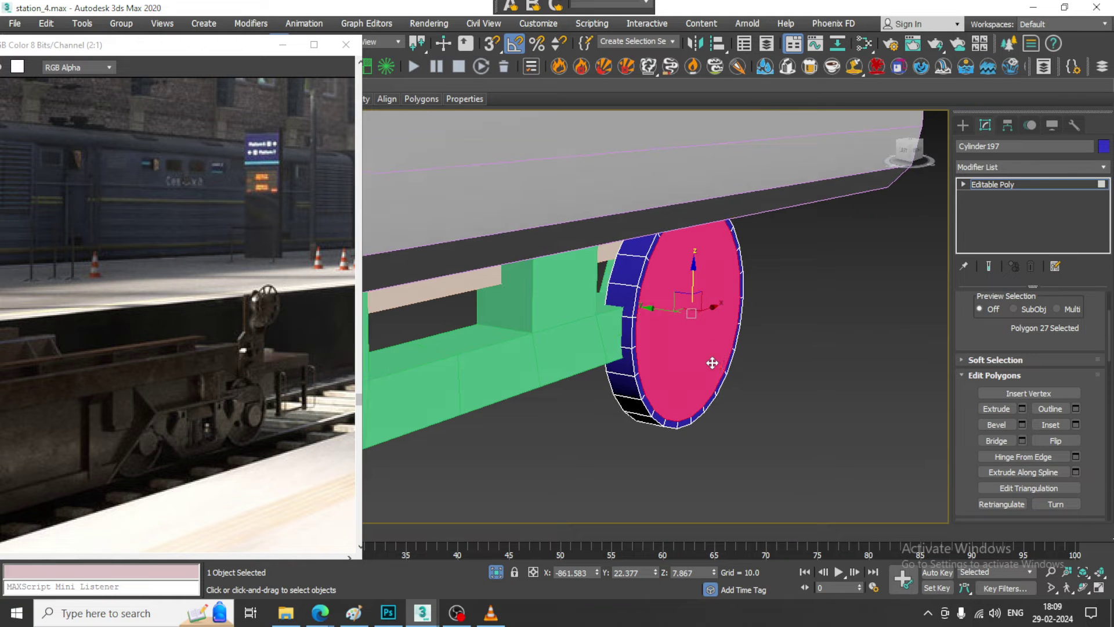
pyautogui.click(1022, 425)
pyautogui.moveTo(489, 348); pyautogui.dragTo(516, 408)
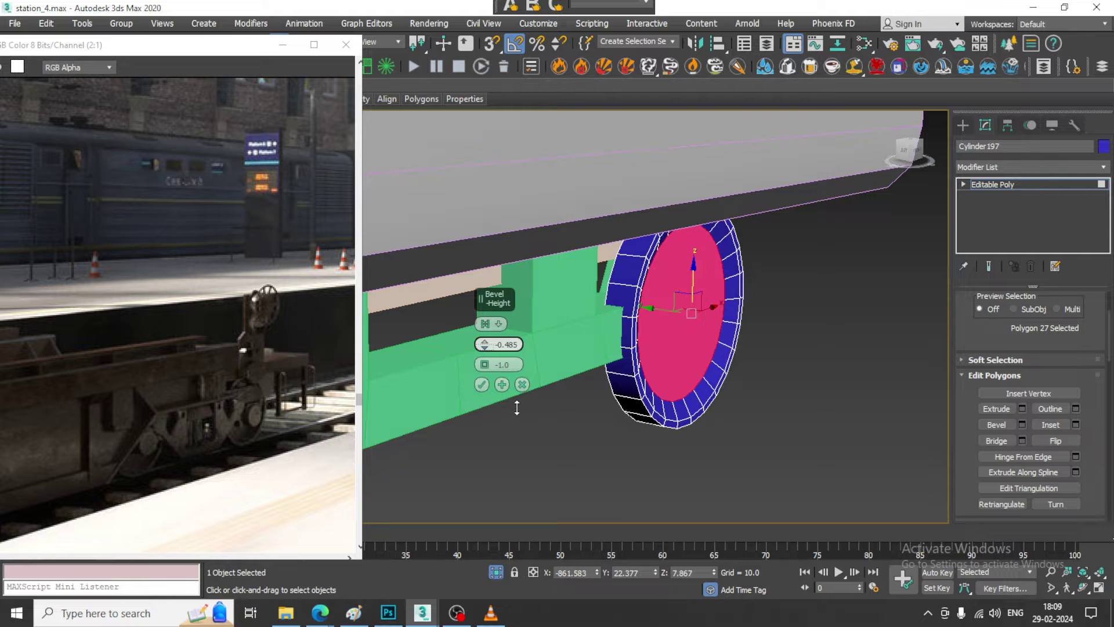
pyautogui.click(481, 384)
pyautogui.moveTo(685, 312); pyautogui.dragTo(684, 306)
pyautogui.keyDown('alt'); pyautogui.moveTo(769, 328); pyautogui.dragTo(740, 334, button='middle'); pyautogui.keyUp('alt')
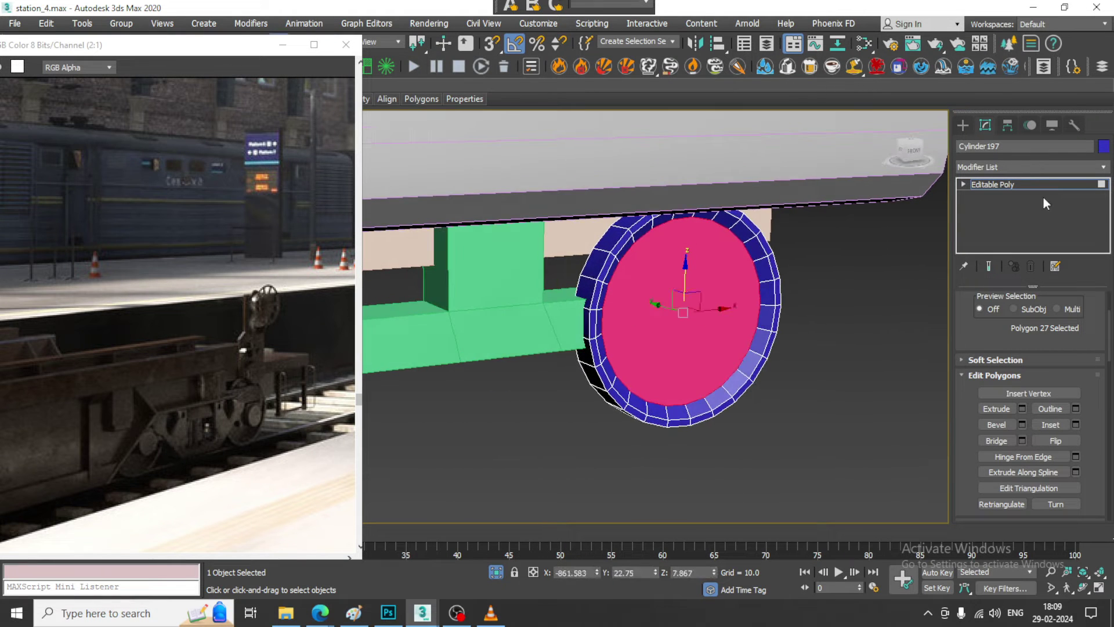
pyautogui.click(993, 184)
# Step: Move the reference image lower, expand the modeling ribbon, and add a Swift Loop around the wheel's rim near its rear edge
pyautogui.press('w')
pyautogui.moveTo(215, 55); pyautogui.dragTo(223, 243)
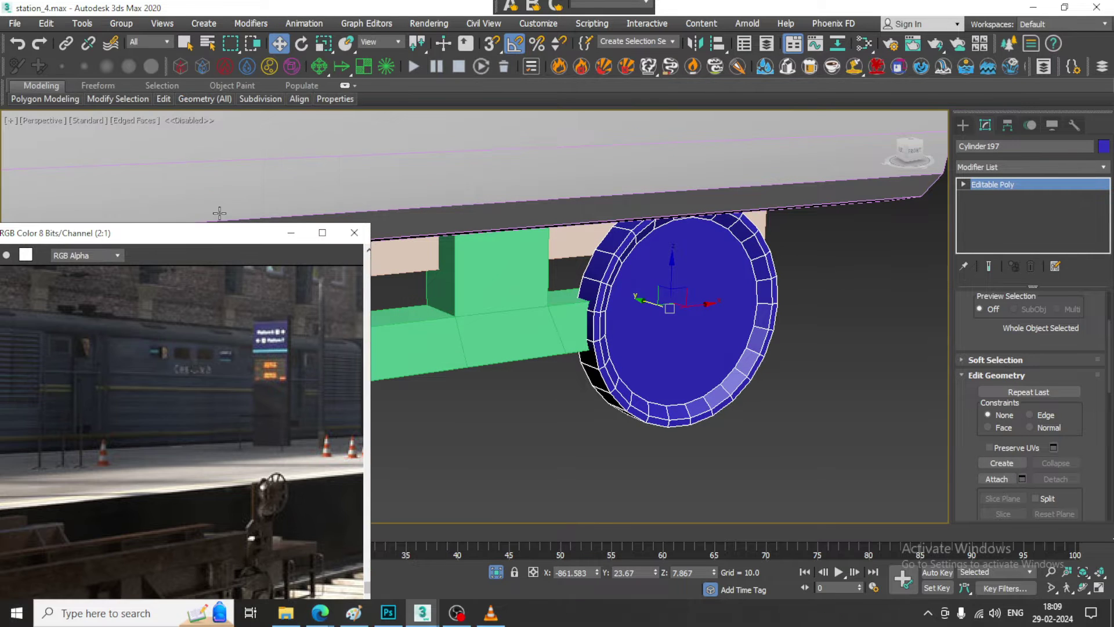
pyautogui.click(50, 87)
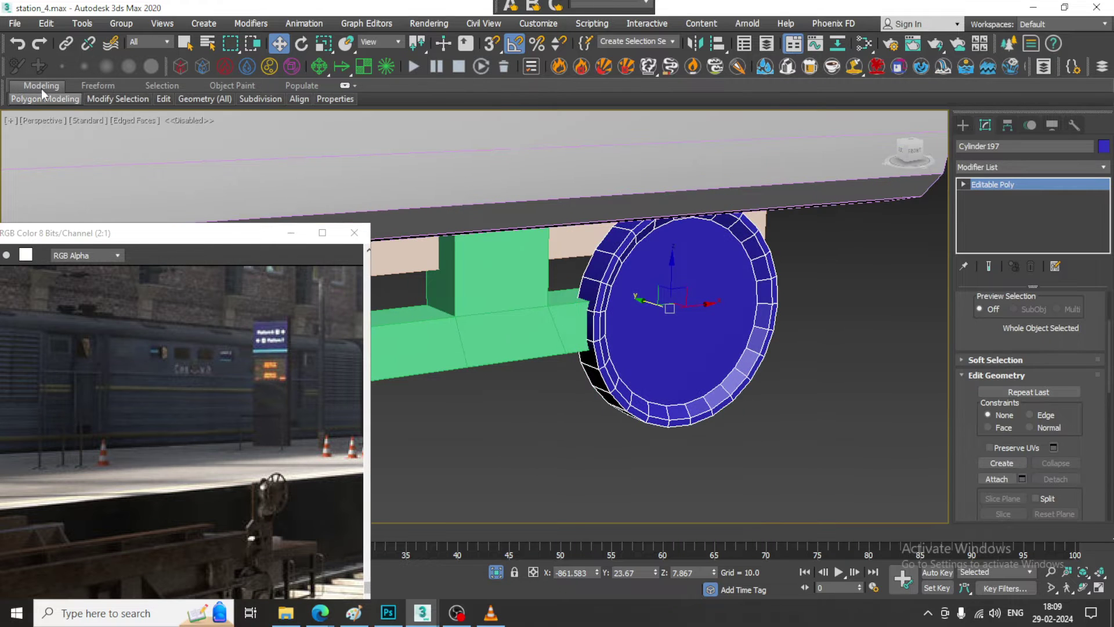
pyautogui.click(41, 86)
pyautogui.doubleClick(41, 86)
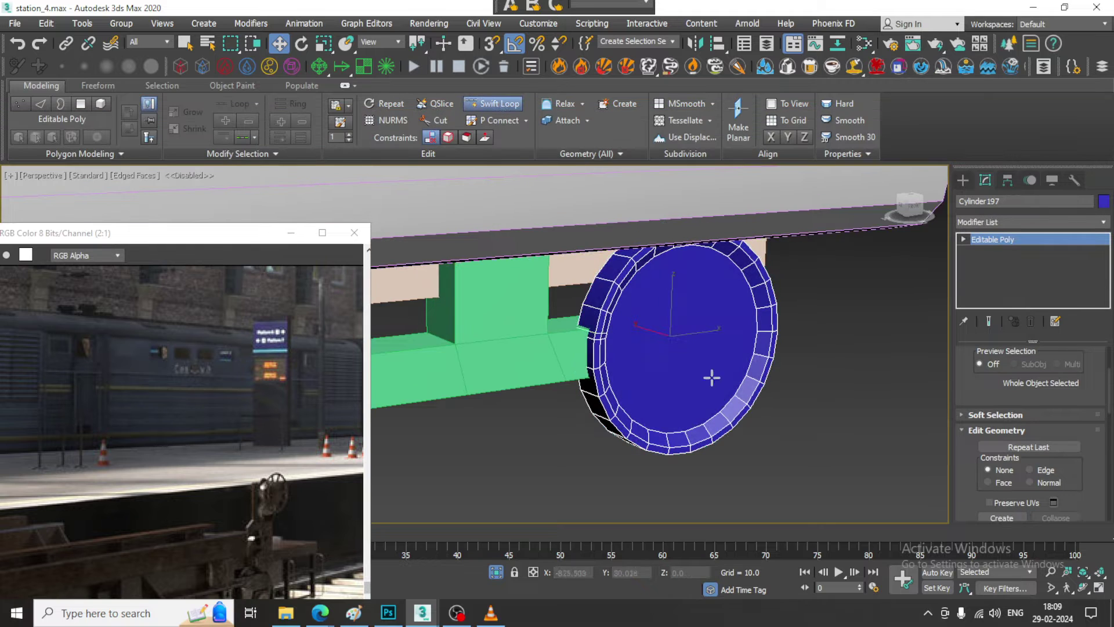
pyautogui.keyDown('alt'); pyautogui.moveTo(711, 378); pyautogui.dragTo(616, 271, button='middle'); pyautogui.keyUp('alt')
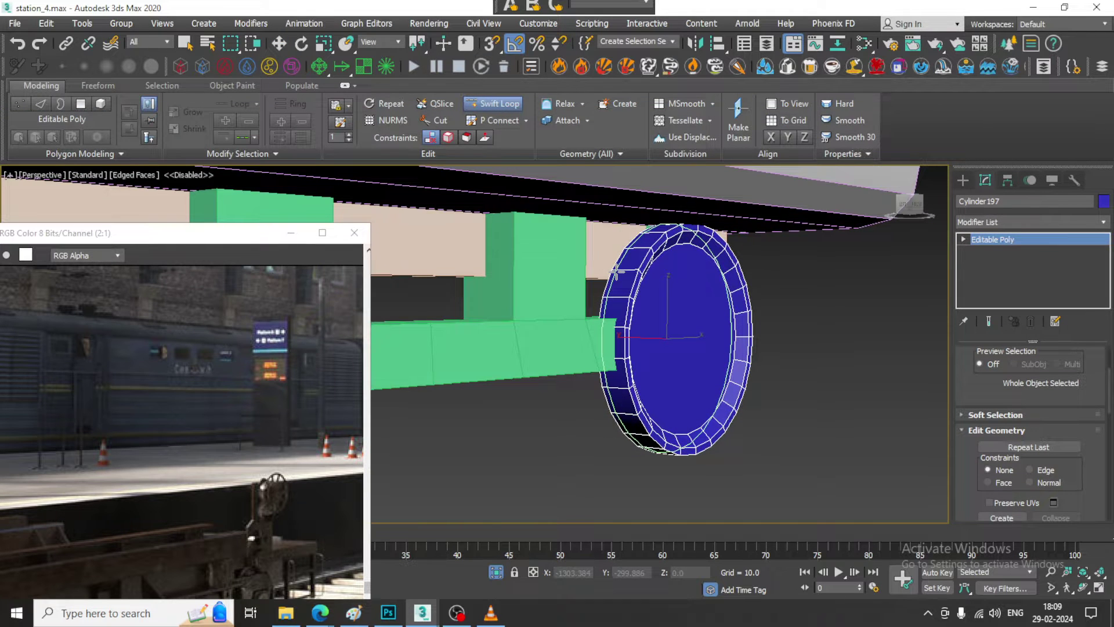
pyautogui.click(616, 272)
pyautogui.press('w')
pyautogui.scroll(3, 737, 332)
pyautogui.keyDown('alt'); pyautogui.moveTo(756, 338); pyautogui.dragTo(778, 363, button='middle'); pyautogui.keyUp('alt')
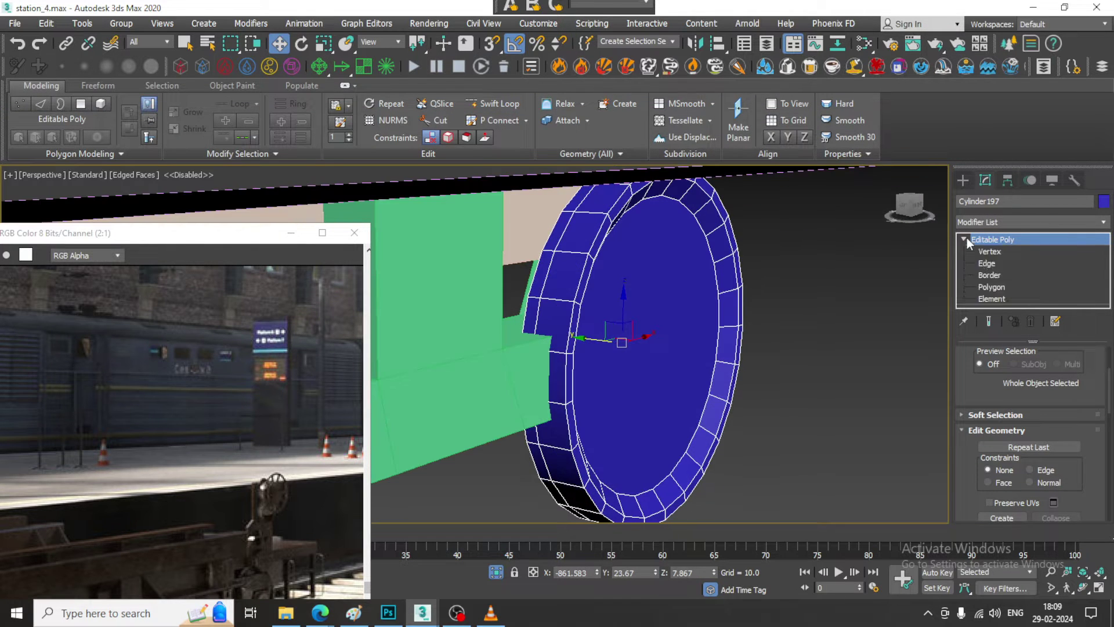
# Step: Select the 25 polygons of the narrow band along the rim's rear edge and extrude them slightly outward as a flange
pyautogui.click(986, 263)
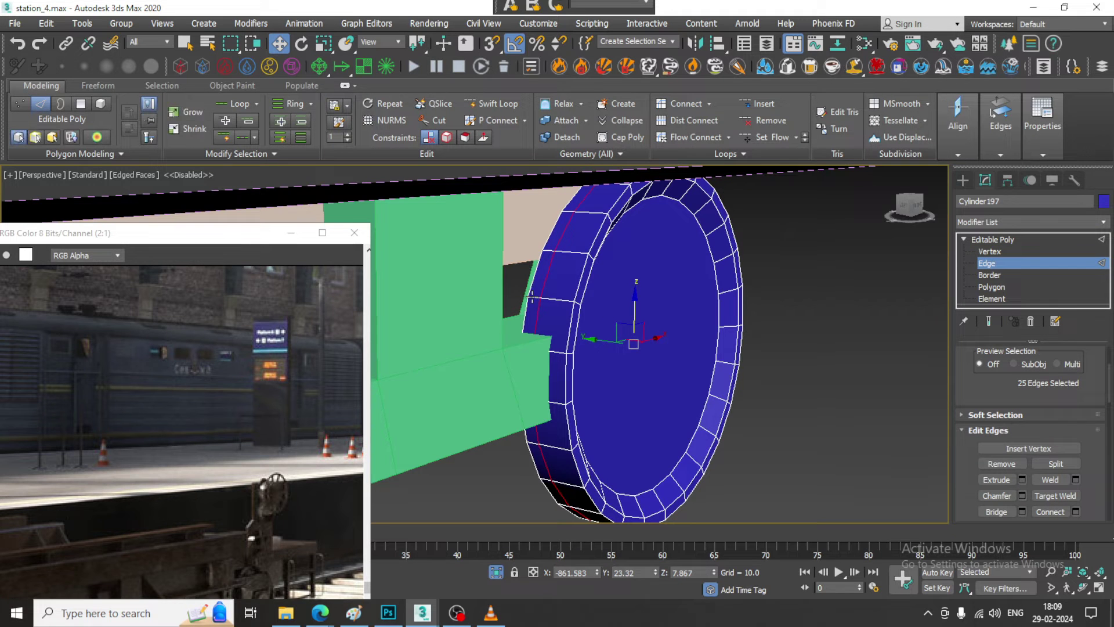
pyautogui.click(532, 297)
pyautogui.hotkey('alt', 'r')
pyautogui.scroll(-2, 975, 387)
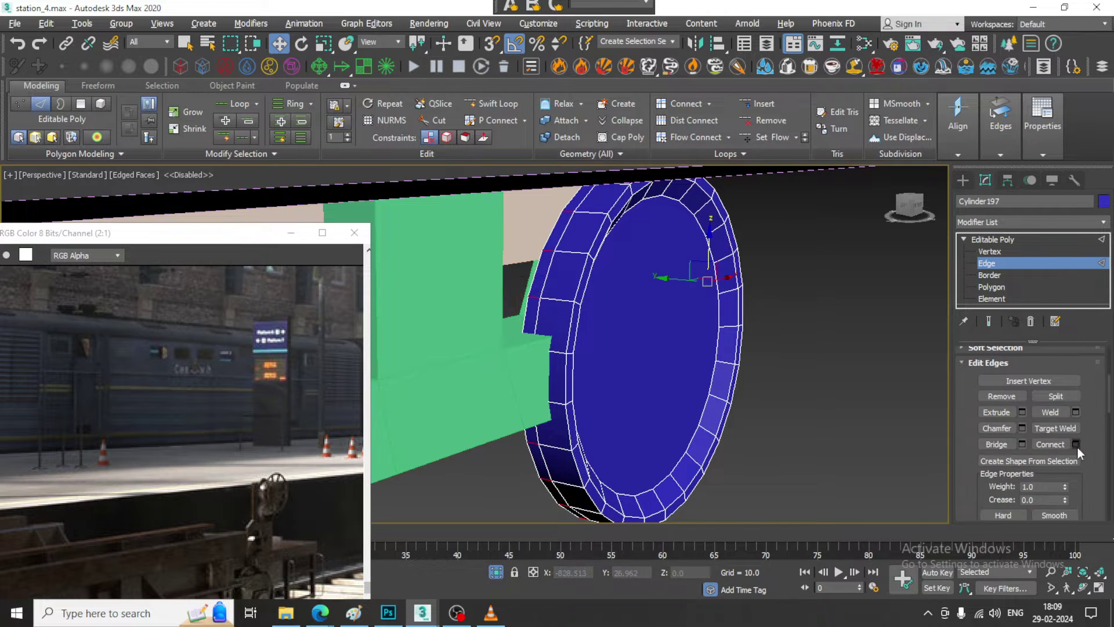
pyautogui.moveTo(964, 378); pyautogui.dragTo(971, 516)
pyautogui.moveTo(1062, 361); pyautogui.dragTo(1087, 492)
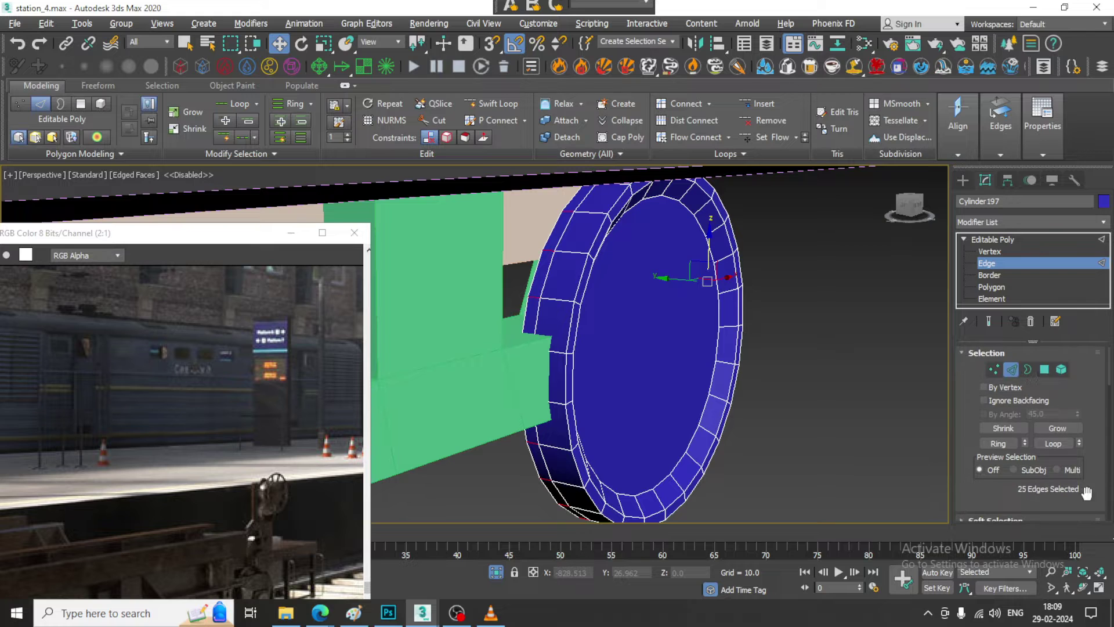
pyautogui.click(1044, 369)
pyautogui.scroll(-3, 1005, 447)
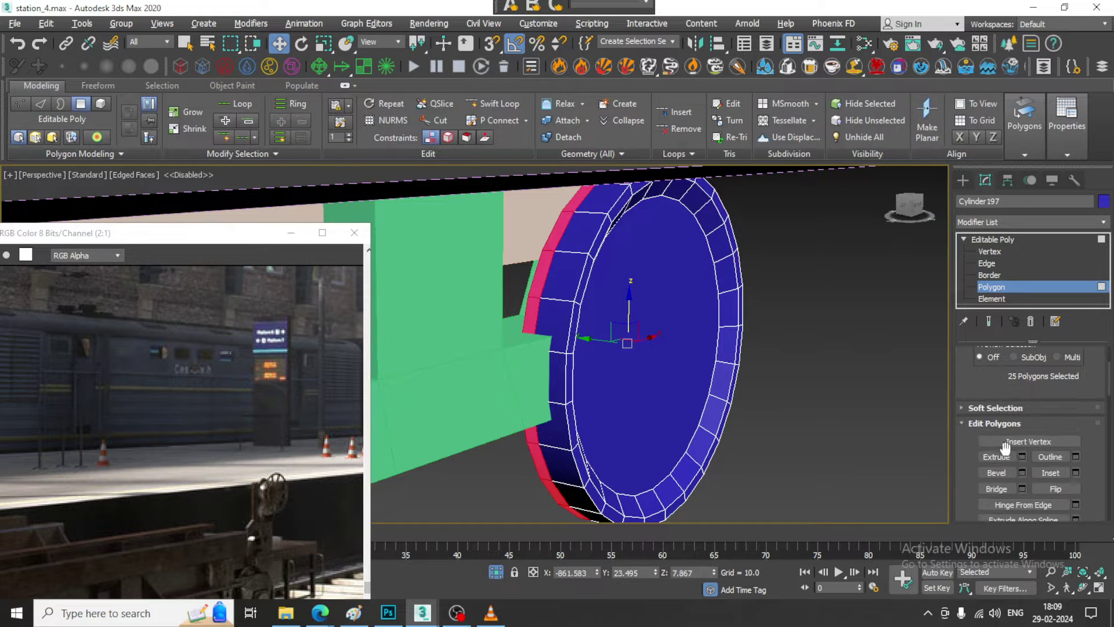
pyautogui.click(1022, 457)
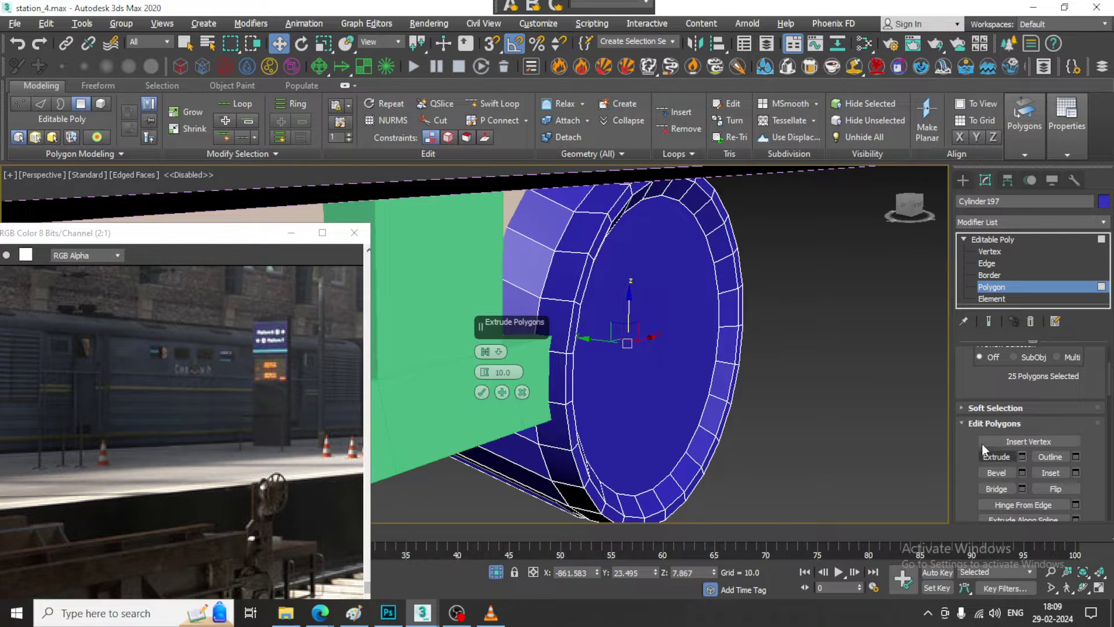
pyautogui.click(499, 352)
pyautogui.moveTo(492, 373); pyautogui.dragTo(526, 431)
pyautogui.click(482, 412)
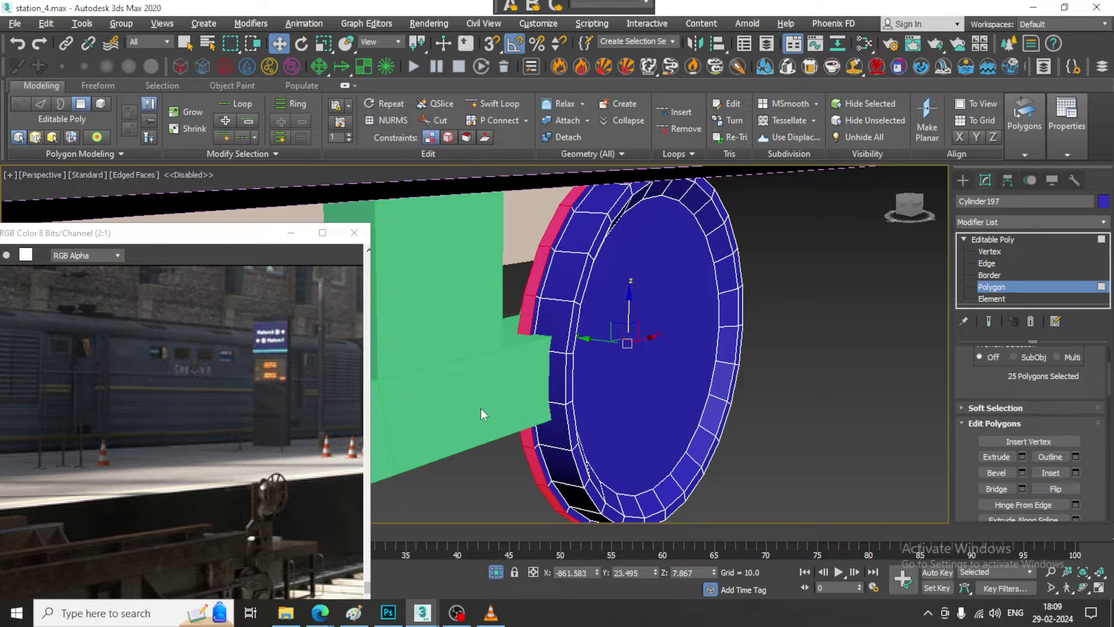
pyautogui.click(1023, 241)
# Step: Mirror the wheel, bogie bracket and underside beam as copies about the Y axis
pyautogui.scroll(-3, 815, 314)
pyautogui.keyDown('alt'); pyautogui.moveTo(817, 299); pyautogui.dragTo(710, 292, button='middle'); pyautogui.keyUp('alt')
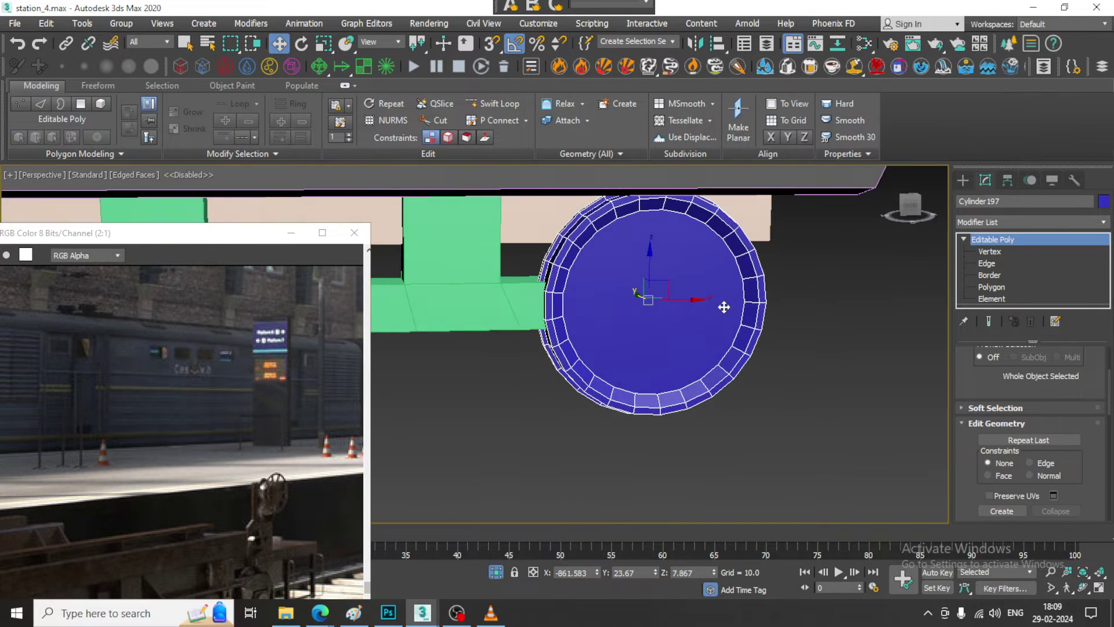
pyautogui.click(964, 180)
pyautogui.moveTo(707, 350)
pyautogui.keyDown('alt'); pyautogui.mouseDown(button='middle')
pyautogui.moveTo(668, 343)
pyautogui.moveTo(687, 343)
pyautogui.mouseUp(button='middle'); pyautogui.keyUp('alt')
pyautogui.keyDown('ctrl'); pyautogui.click(630, 315); pyautogui.keyUp('ctrl')
pyautogui.keyDown('ctrl'); pyautogui.click(728, 293); pyautogui.keyUp('ctrl')
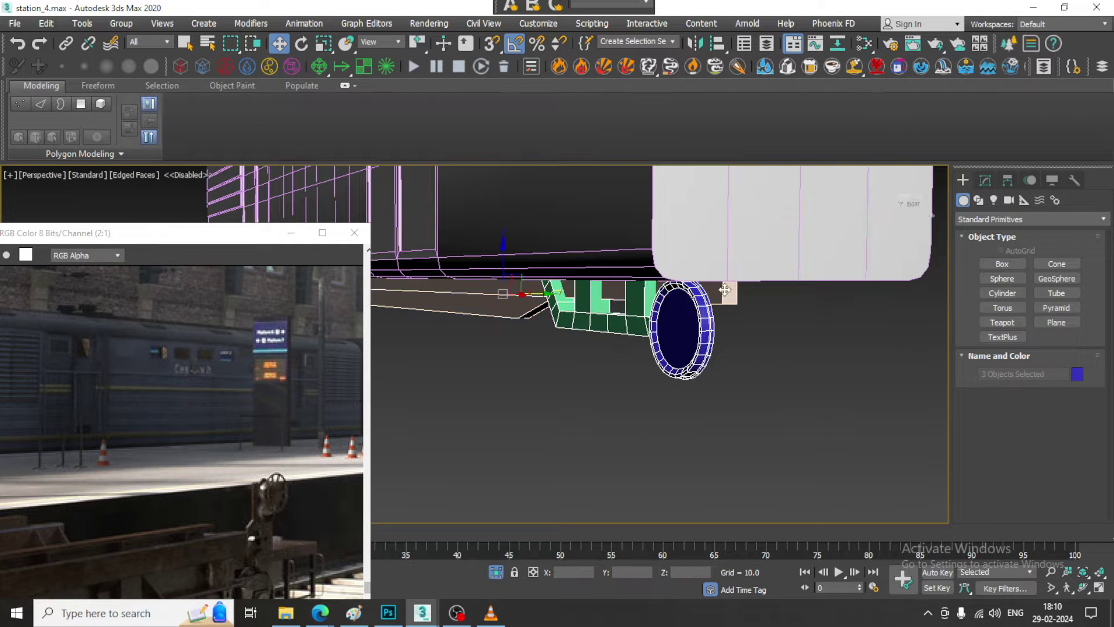
pyautogui.scroll(-2, 562, 308)
pyautogui.keyDown('alt'); pyautogui.moveTo(573, 308); pyautogui.dragTo(614, 320, button='middle'); pyautogui.keyUp('alt')
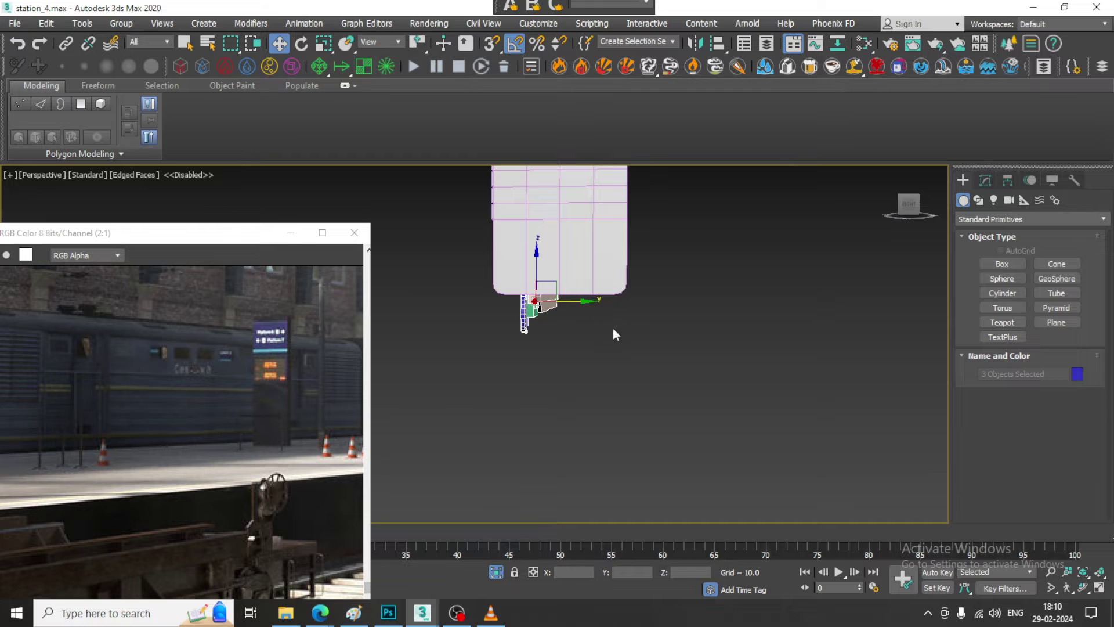
pyautogui.click(695, 48)
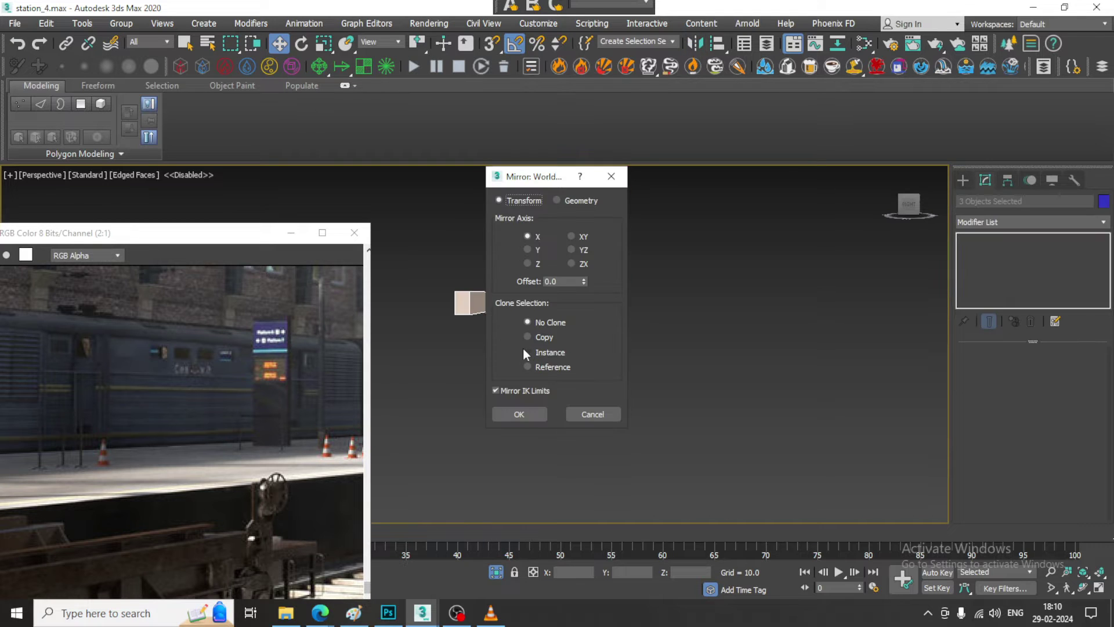
pyautogui.moveTo(528, 185); pyautogui.dragTo(839, 202)
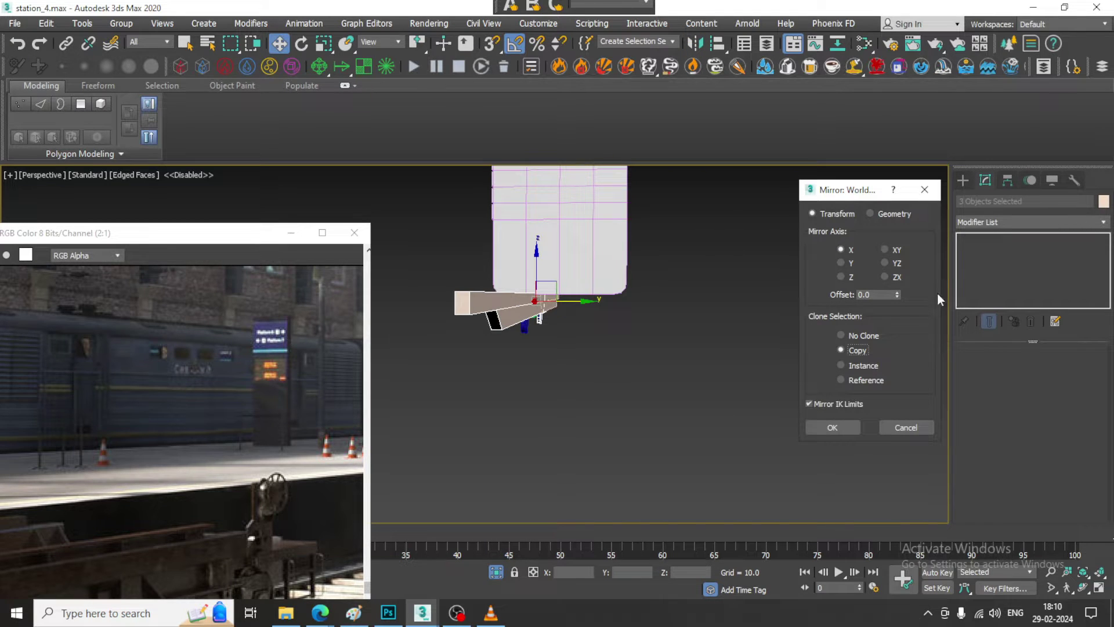
pyautogui.click(842, 264)
pyautogui.click(851, 428)
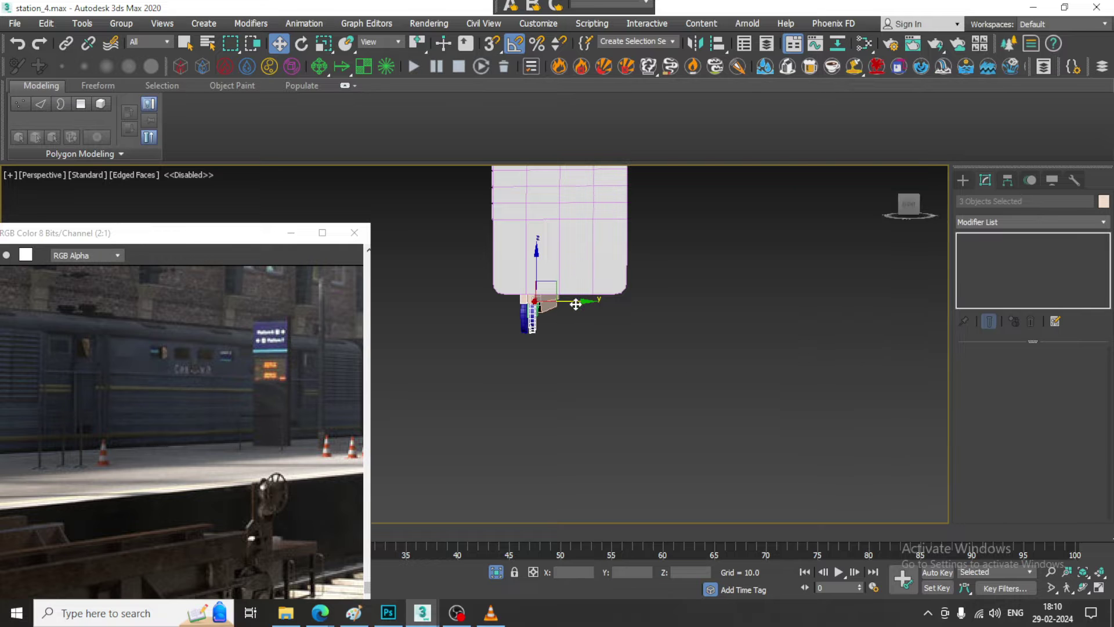
# Step: Move the mirrored wheel, bracket and beam along Y to the opposite side of the train car
pyautogui.moveTo(575, 304); pyautogui.dragTo(642, 304)
pyautogui.scroll(5, 714, 307)
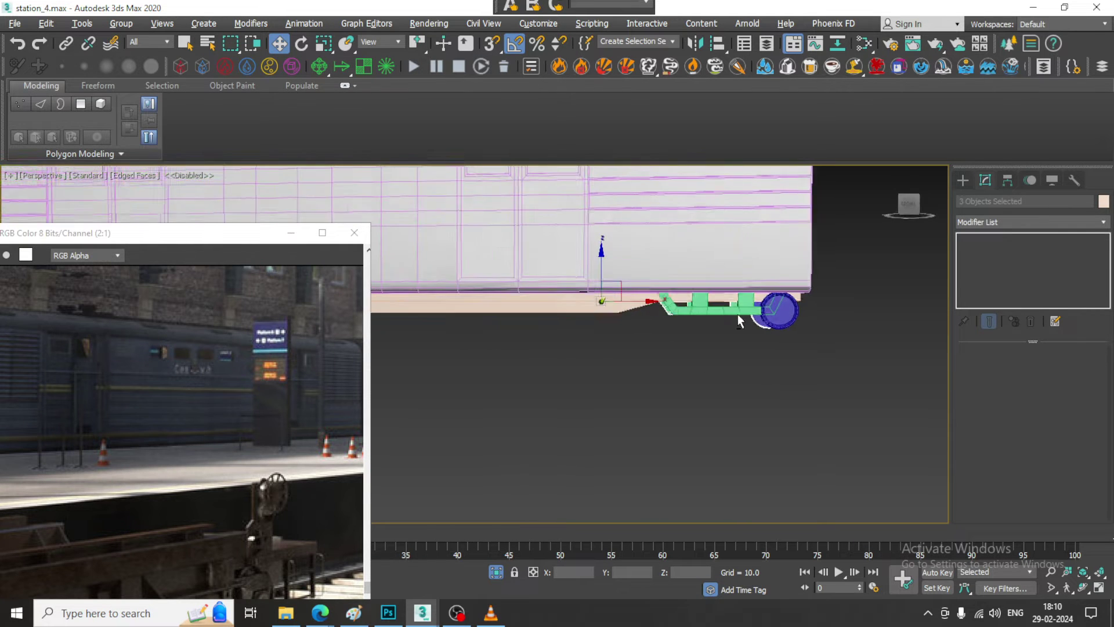
pyautogui.moveTo(739, 317); pyautogui.dragTo(785, 362, button='middle')
pyautogui.scroll(3, 785, 362)
pyautogui.click(791, 388)
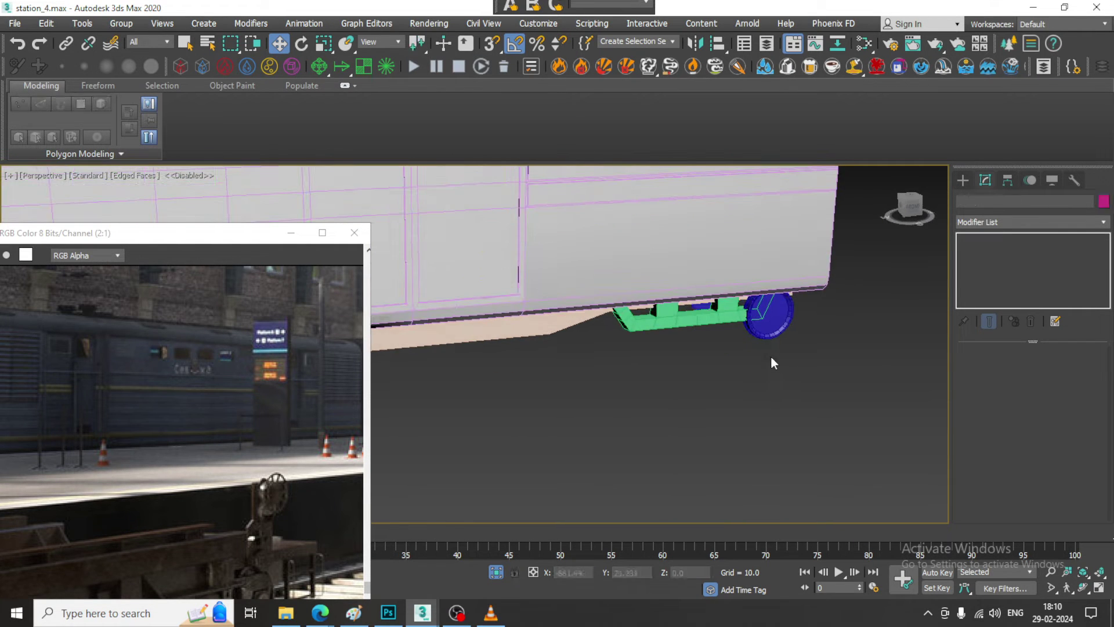
# Step: Create an axle cylinder with a radius of about 1.24 at the wheel's centre in the Front view, with AutoGrid on
pyautogui.scroll(2, 778, 359)
pyautogui.click(796, 349)
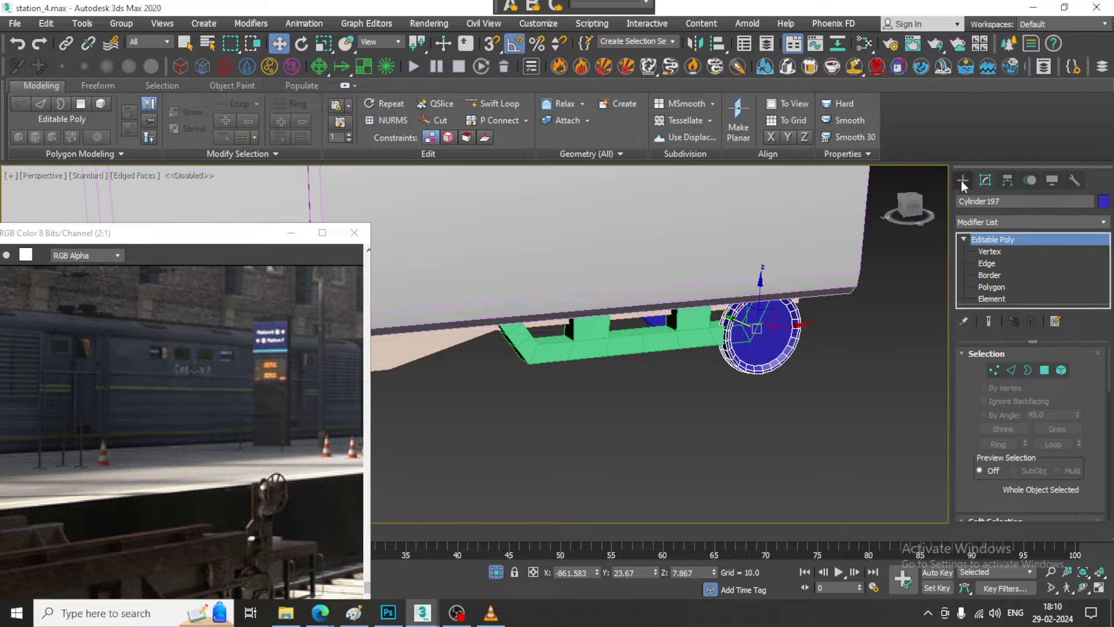
pyautogui.click(963, 180)
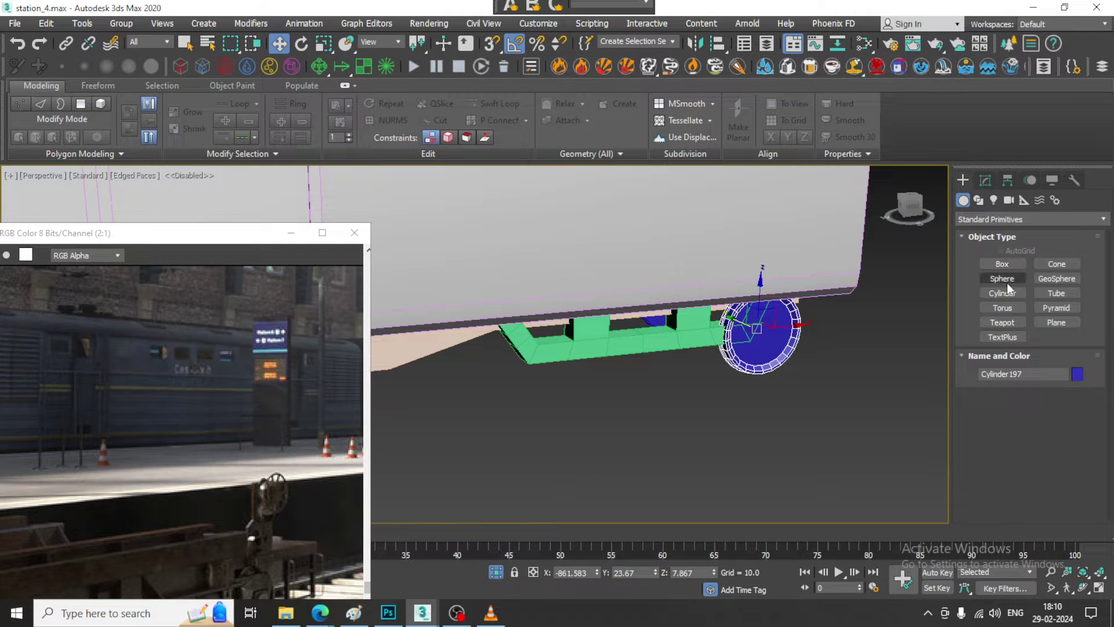
pyautogui.click(1002, 293)
pyautogui.click(1001, 251)
pyautogui.scroll(2, 769, 340)
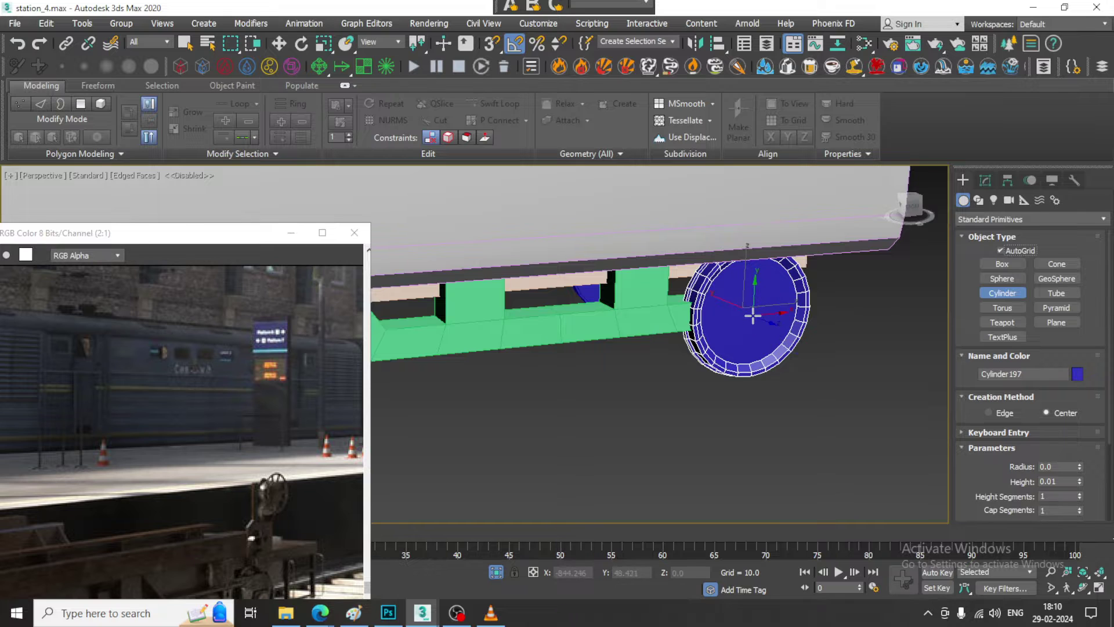
pyautogui.hotkey('alt', 'w')
pyautogui.middleClick(813, 232)
pyautogui.hotkey('alt', 'w')
pyautogui.moveTo(594, 461); pyautogui.dragTo(632, 380, button='middle')
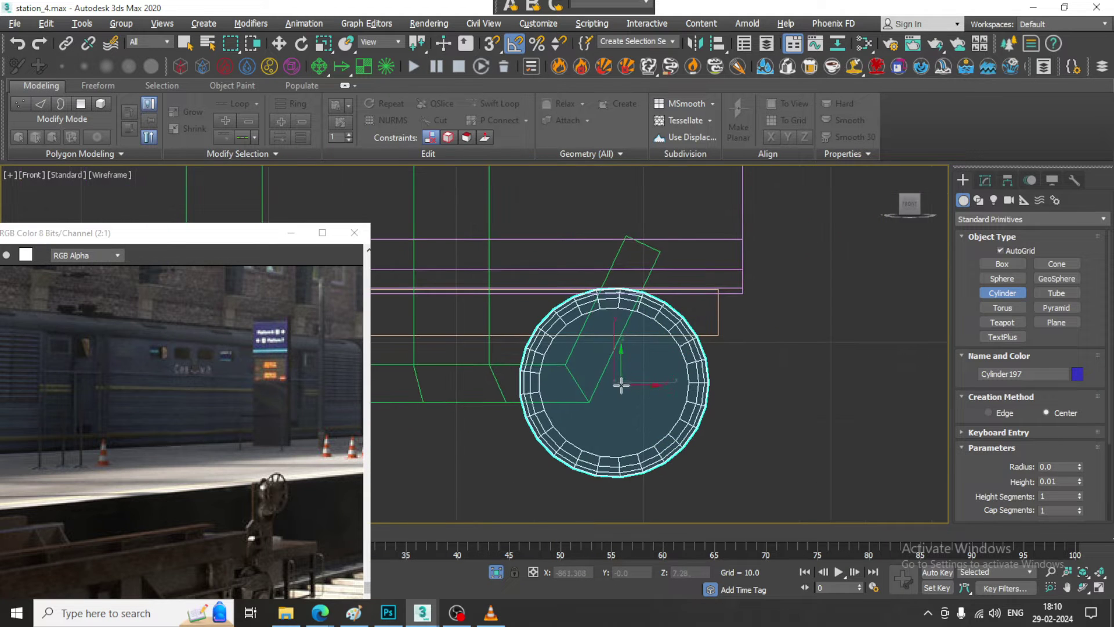
pyautogui.moveTo(616, 385); pyautogui.dragTo(632, 396)
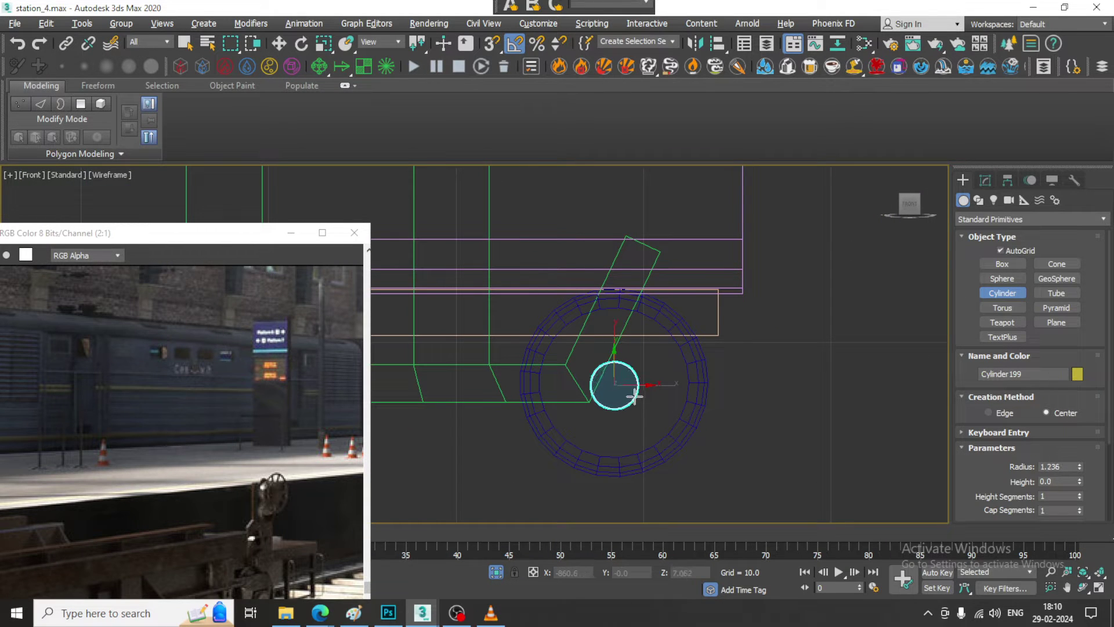
pyautogui.click(626, 300)
pyautogui.press('w')
# Step: Move the axle cylinder along Y so that it passes through the wheel and protrudes slightly from its outer face
pyautogui.hotkey('alt', 'w')
pyautogui.middleClick(841, 439)
pyautogui.hotkey('alt', 'w')
pyautogui.keyDown('alt'); pyautogui.moveTo(783, 411); pyautogui.dragTo(789, 358, button='middle'); pyautogui.keyUp('alt')
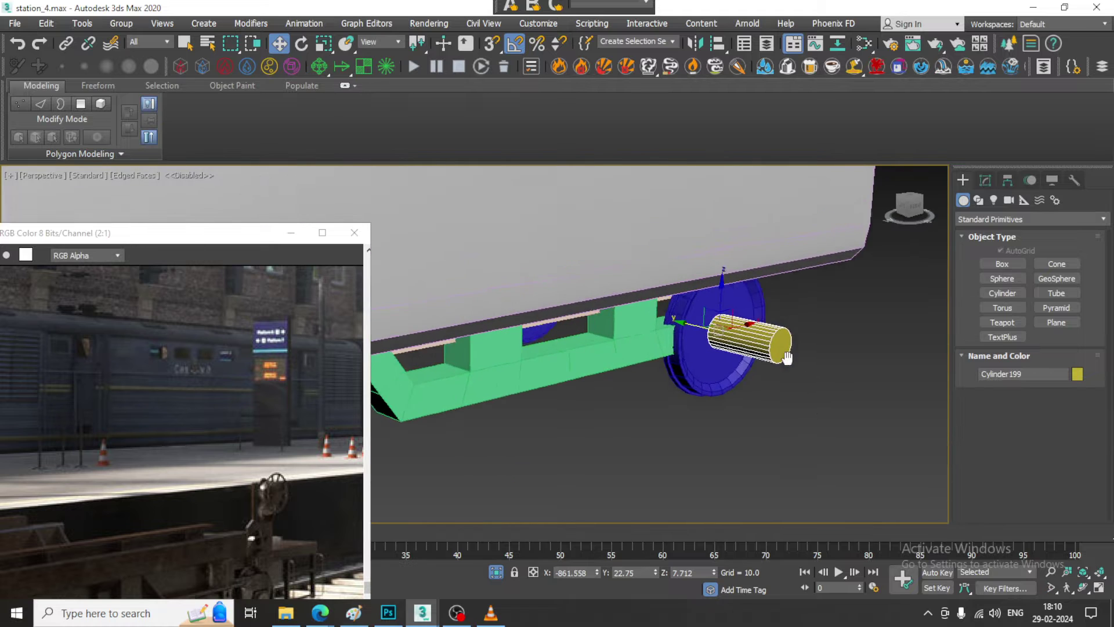
pyautogui.scroll(3, 729, 344)
pyautogui.scroll(-2, 680, 325)
pyautogui.moveTo(628, 322); pyautogui.dragTo(598, 322)
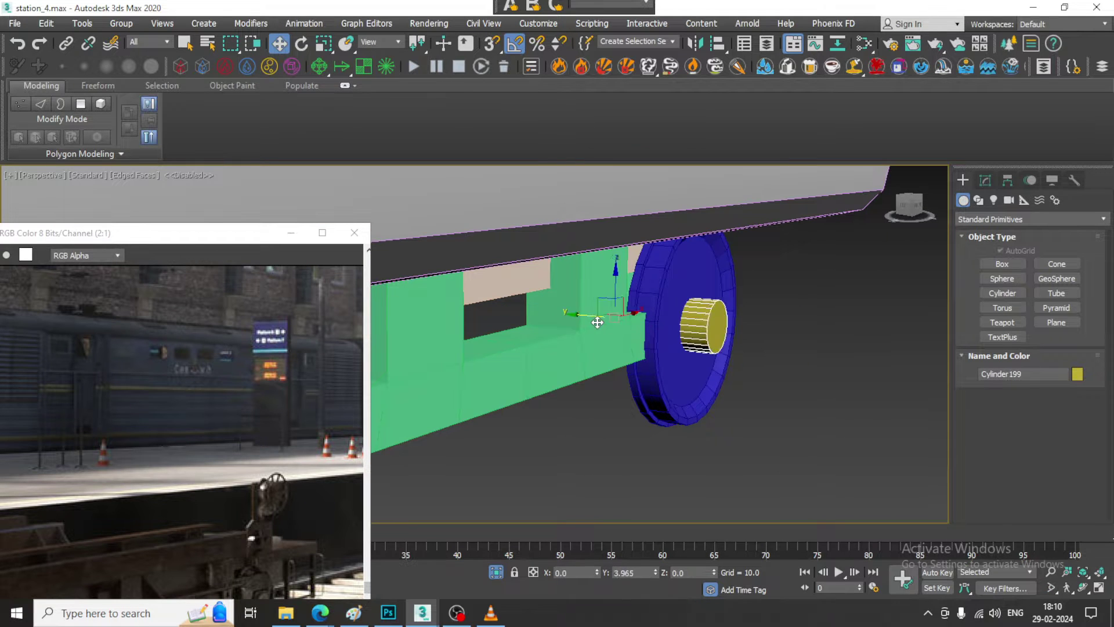
pyautogui.keyDown('alt'); pyautogui.moveTo(591, 322); pyautogui.dragTo(698, 327, button='middle'); pyautogui.keyUp('alt')
pyautogui.moveTo(748, 325); pyautogui.dragTo(756, 324)
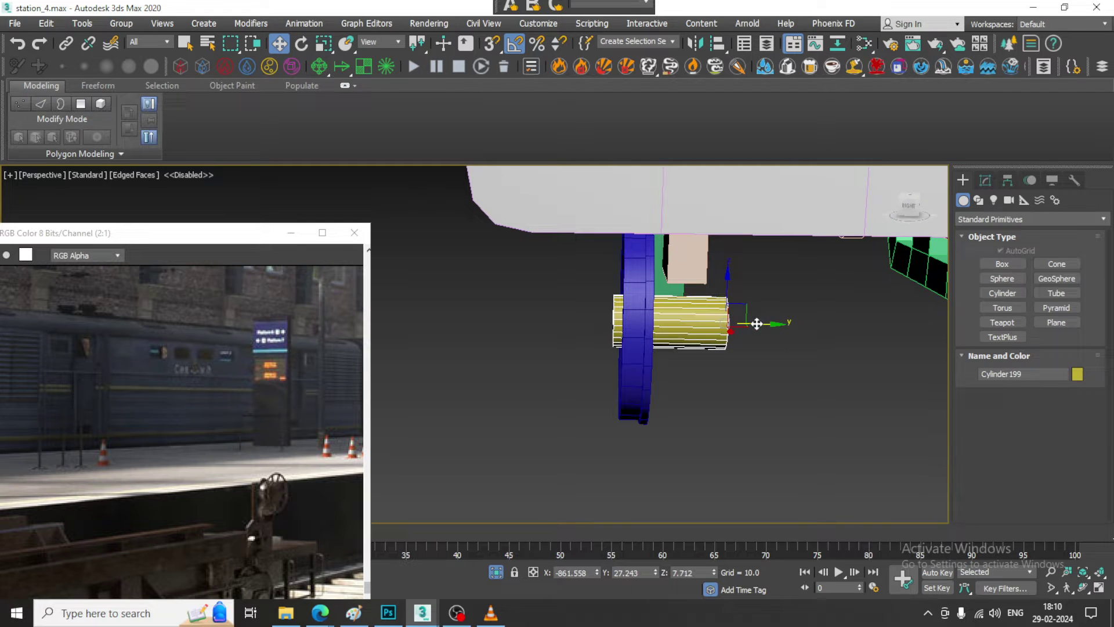
# Step: Lengthen the axle cylinder to about 24.25 and shift it along Y to span both opposite wheels
pyautogui.click(986, 181)
pyautogui.moveTo(1080, 387); pyautogui.dragTo(1036, 211)
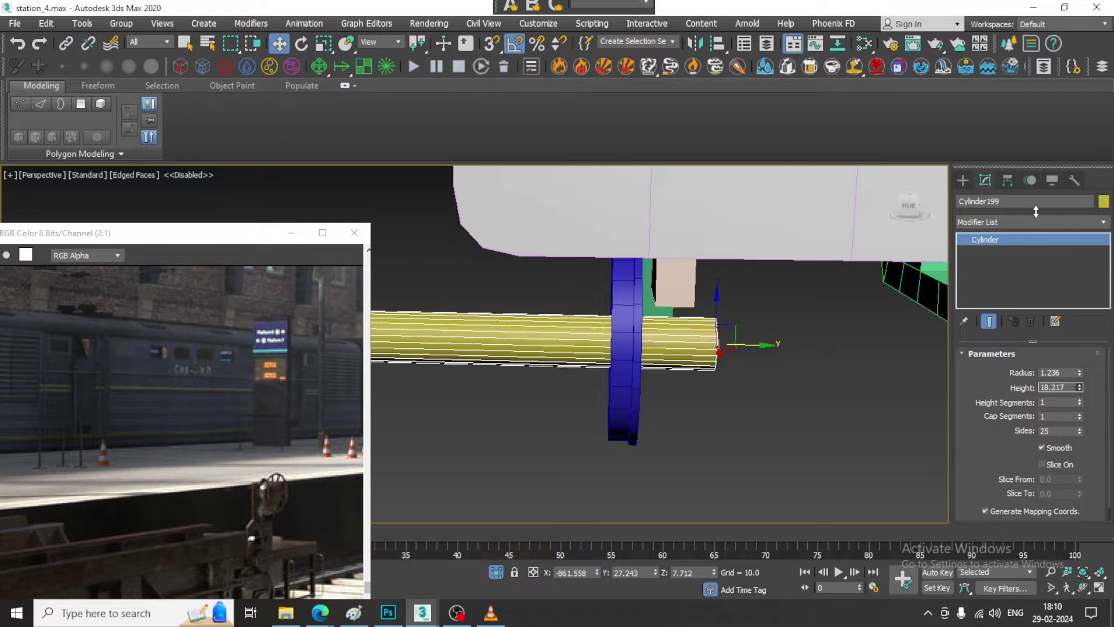
pyautogui.scroll(-5, 762, 354)
pyautogui.moveTo(774, 355); pyautogui.dragTo(762, 354, button='middle')
pyautogui.moveTo(839, 360); pyautogui.dragTo(853, 356)
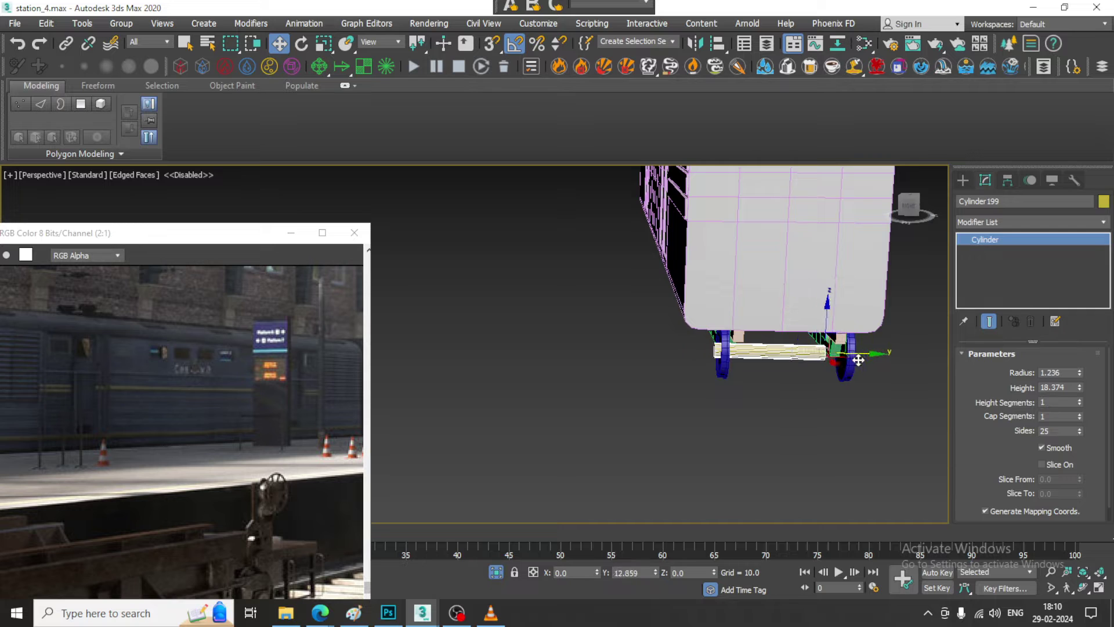
pyautogui.scroll(3, 870, 369)
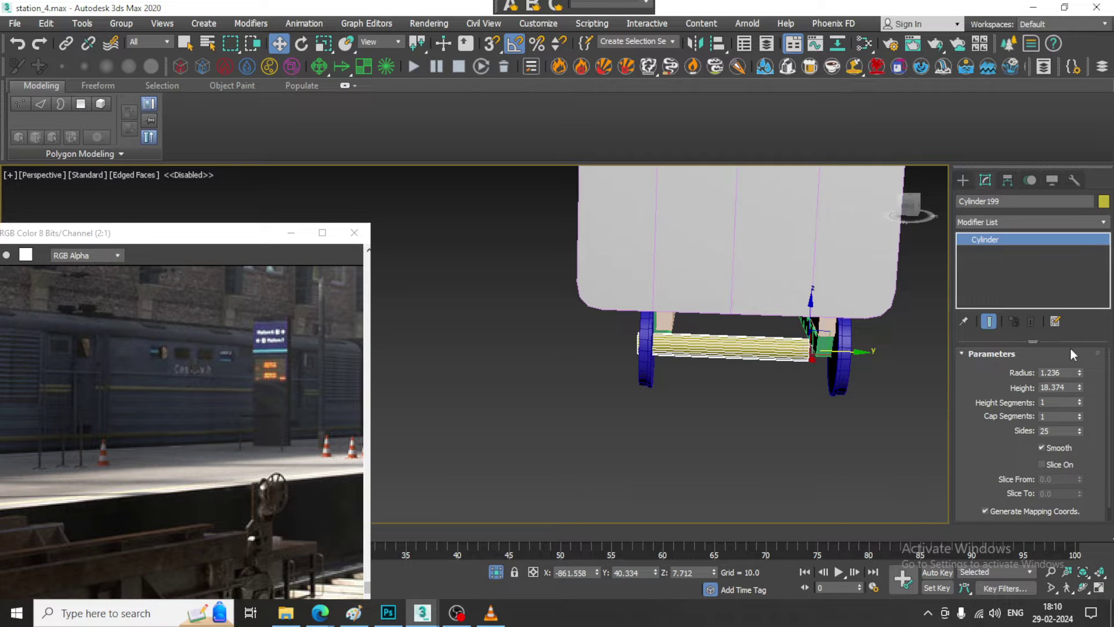
pyautogui.moveTo(1079, 387); pyautogui.dragTo(1076, 365)
pyautogui.moveTo(850, 351); pyautogui.dragTo(891, 352)
# Step: Convert the axle cylinder to an Editable Poly
pyautogui.keyDown('alt'); pyautogui.moveTo(659, 392); pyautogui.dragTo(738, 395, button='middle'); pyautogui.keyUp('alt')
pyautogui.scroll(3, 738, 395)
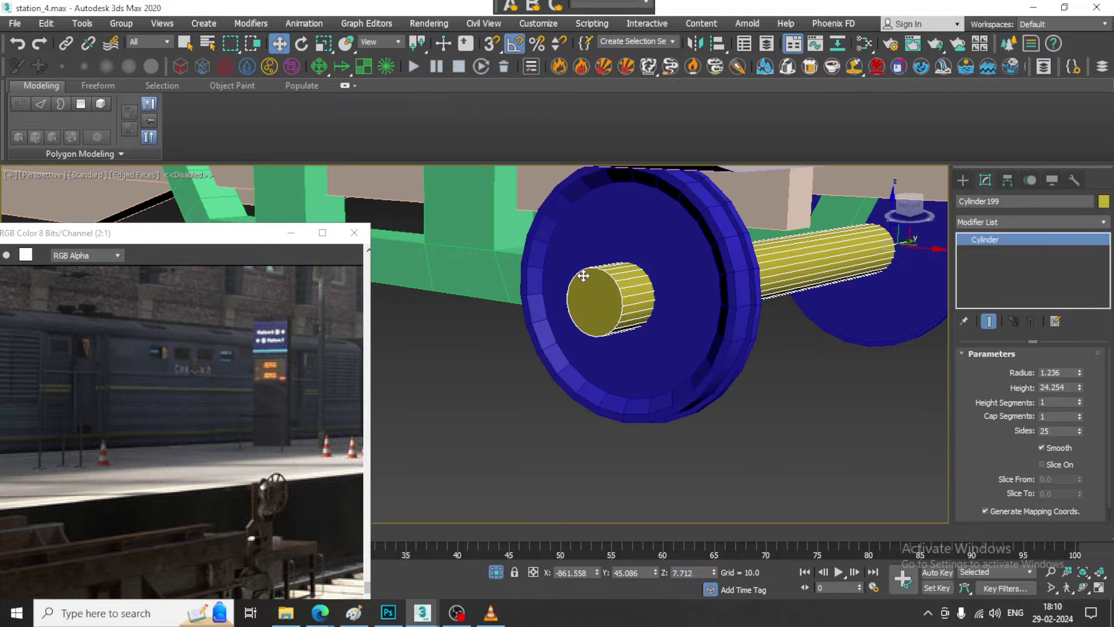
pyautogui.rightClick(582, 271)
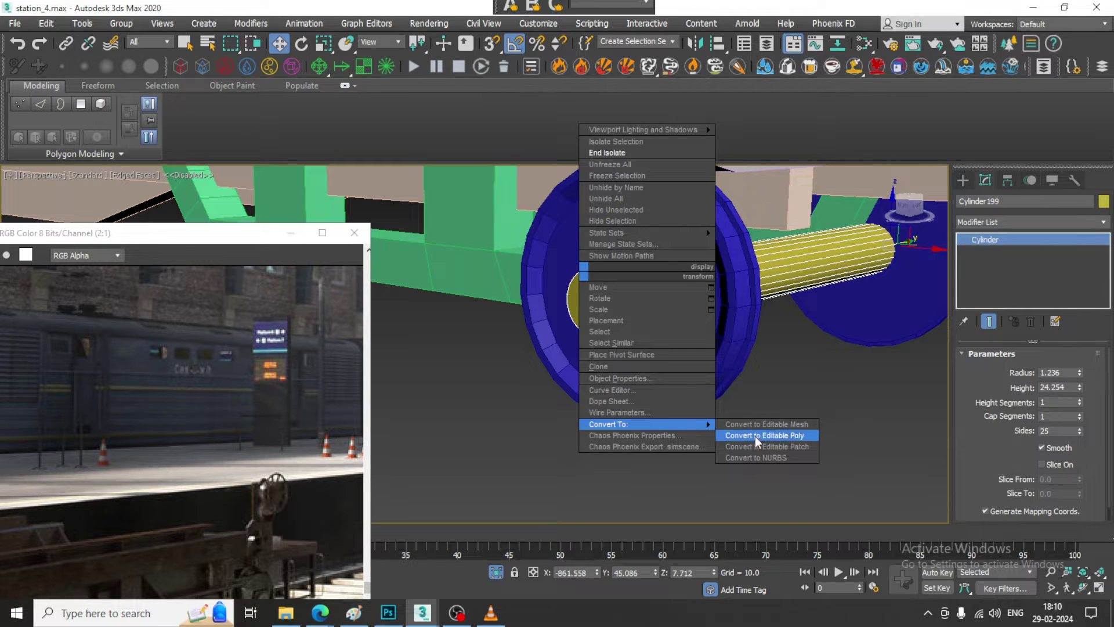
pyautogui.click(755, 436)
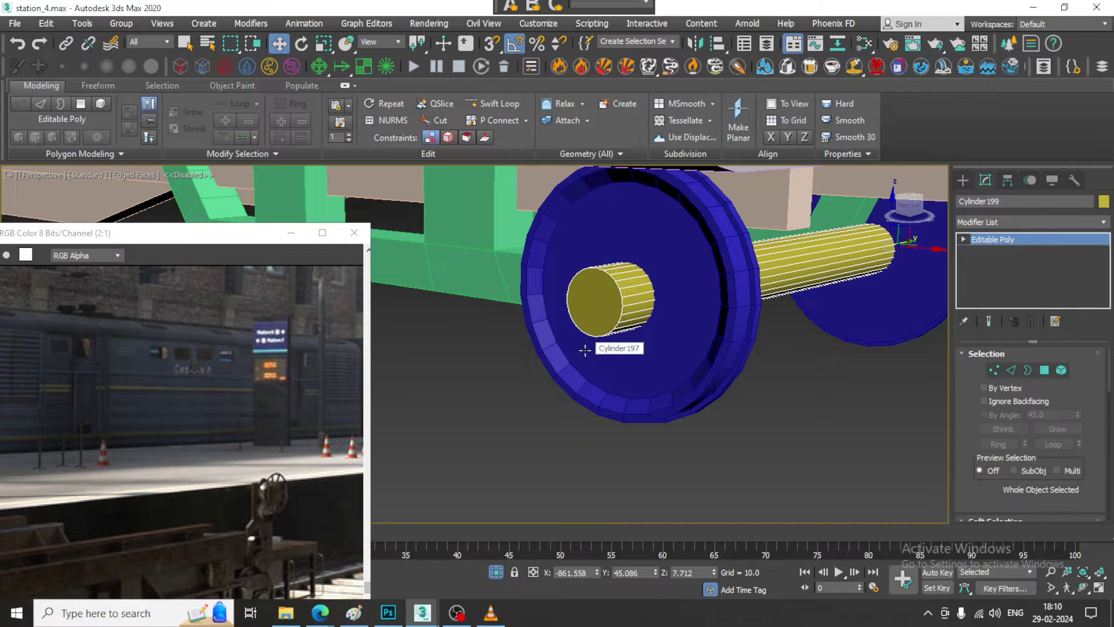
# Step: Select only the rim edges at both ends of the axle and round them with a multi-segment chamfer
pyautogui.press('2')
pyautogui.scroll(-4, 585, 351)
pyautogui.keyDown('alt'); pyautogui.moveTo(679, 337); pyautogui.dragTo(571, 319, button='middle'); pyautogui.keyUp('alt')
pyautogui.moveTo(471, 257); pyautogui.dragTo(870, 352)
pyautogui.keyDown('alt'); pyautogui.moveTo(757, 344); pyautogui.dragTo(702, 357, button='middle'); pyautogui.keyUp('alt')
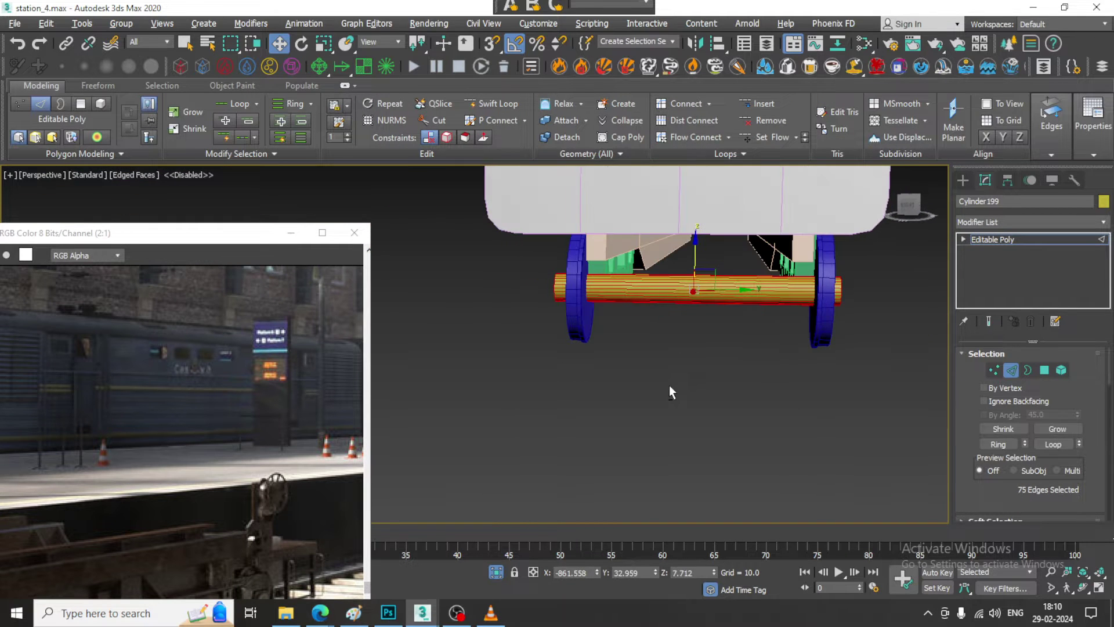
pyautogui.keyDown('alt'); pyautogui.moveTo(669, 385); pyautogui.dragTo(708, 264); pyautogui.keyUp('alt')
pyautogui.scroll(-5, 967, 490)
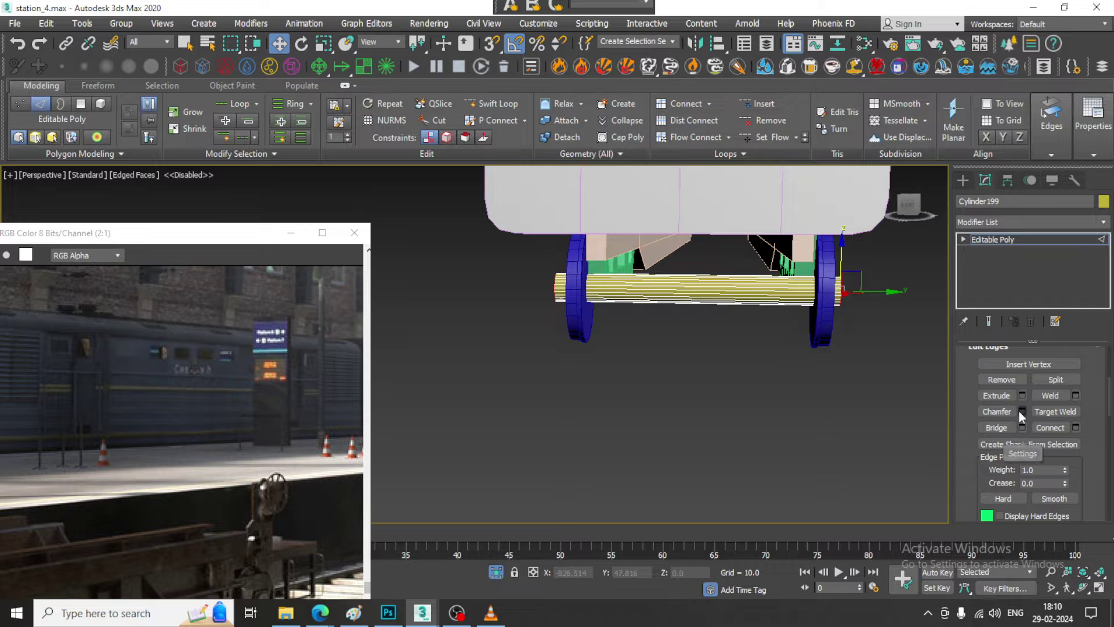
pyautogui.click(1022, 410)
pyautogui.keyDown('alt'); pyautogui.moveTo(528, 297); pyautogui.dragTo(520, 319, button='middle'); pyautogui.keyUp('alt')
pyautogui.scroll(3, 520, 319)
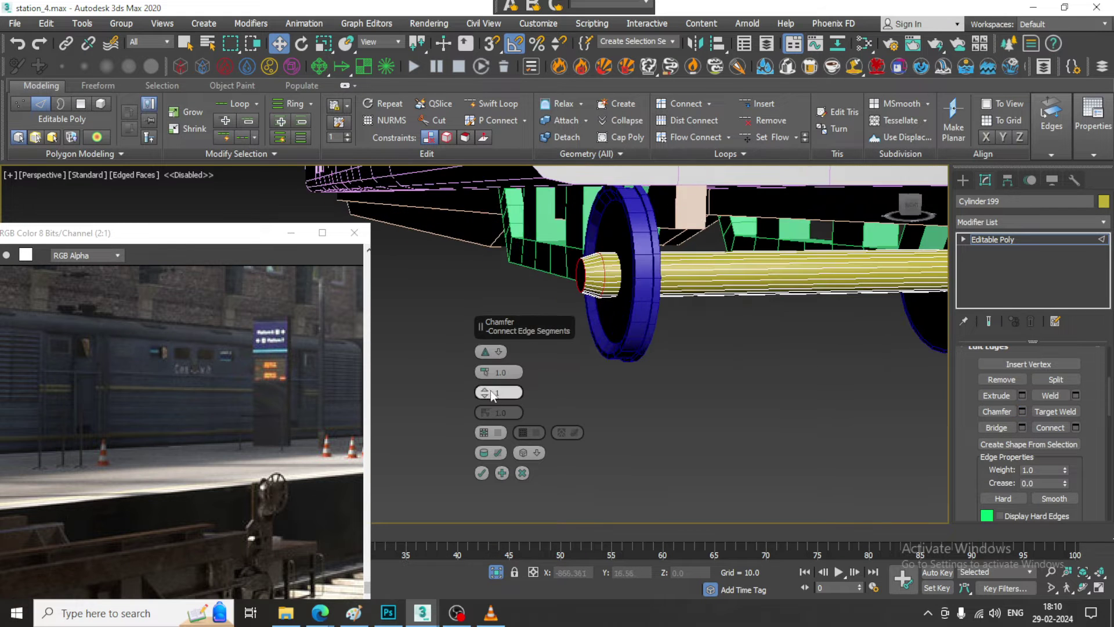
pyautogui.click(482, 473)
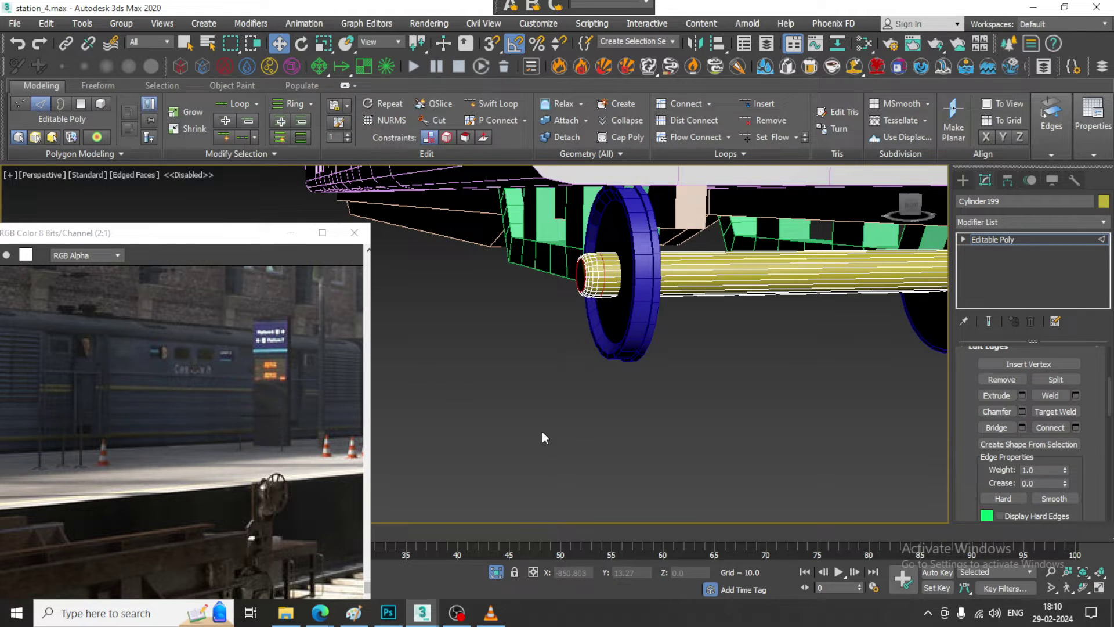
# Step: Copy the wheel and axle along X to the other end of the bogie bracket
pyautogui.click(1039, 241)
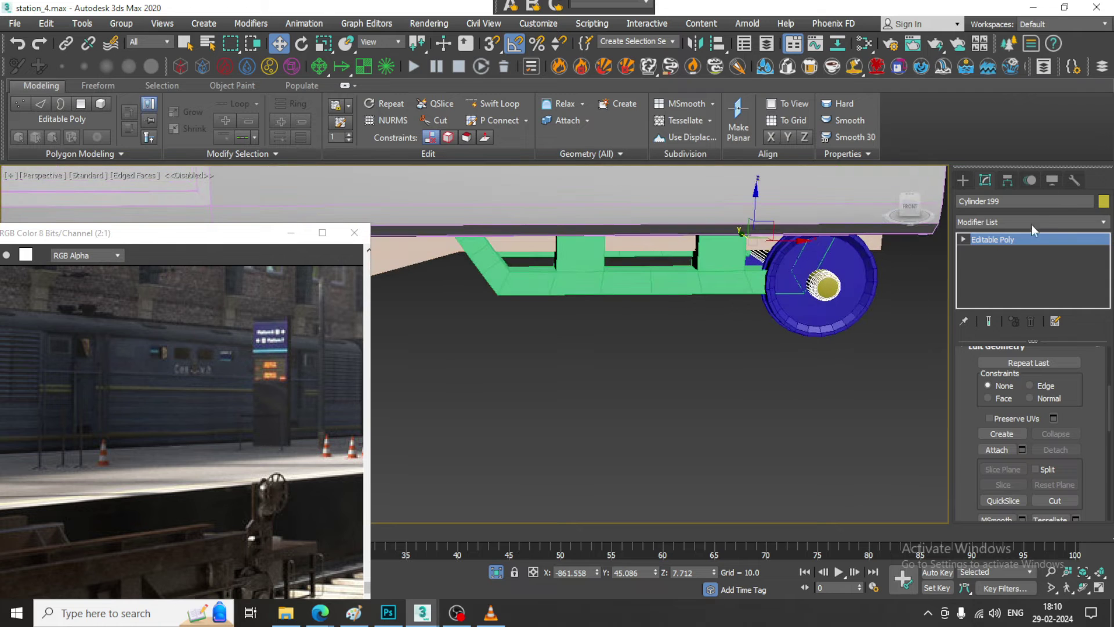
pyautogui.keyDown('ctrl'); pyautogui.click(853, 296); pyautogui.keyUp('ctrl')
pyautogui.scroll(-2, 863, 295)
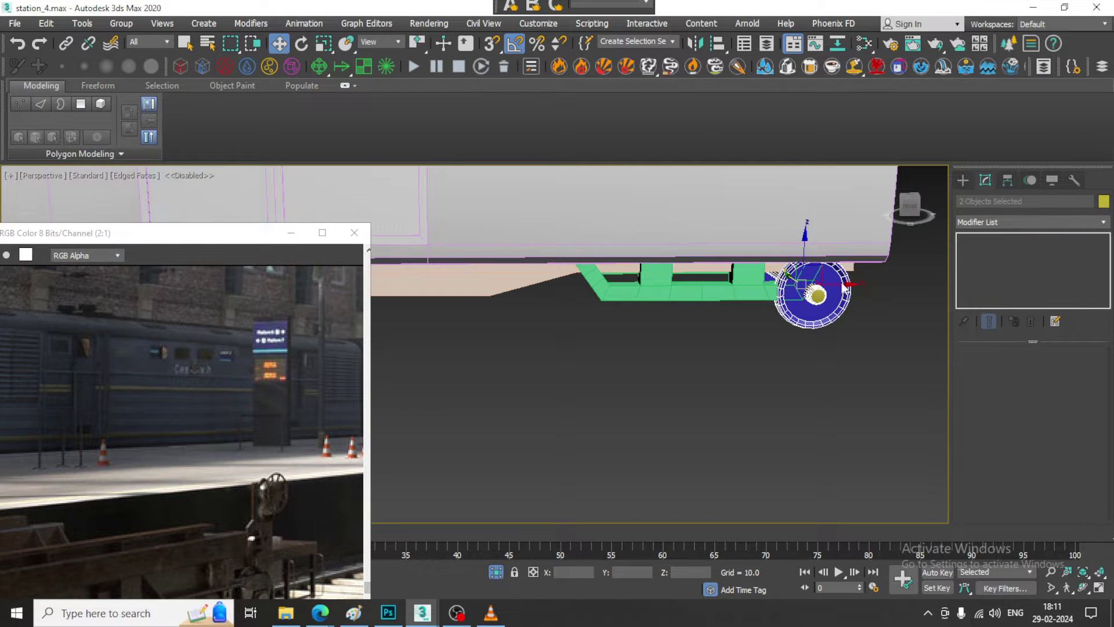
pyautogui.click(851, 326)
pyautogui.click(831, 301)
pyautogui.keyDown('ctrl'); pyautogui.click(815, 294); pyautogui.keyUp('ctrl')
pyautogui.moveTo(826, 286)
pyautogui.keyDown('shift'); pyautogui.mouseDown()
pyautogui.moveTo(615, 284)
pyautogui.moveTo(626, 286)
pyautogui.mouseUp(); pyautogui.keyUp('shift')
pyautogui.click(560, 367)
# Step: Copy the opposite side's wheel along X onto the second axle's free end
pyautogui.scroll(-5, 618, 343)
pyautogui.moveTo(740, 342)
pyautogui.keyDown('alt'); pyautogui.mouseDown(button='middle')
pyautogui.moveTo(610, 339)
pyautogui.moveTo(668, 308)
pyautogui.moveTo(612, 295)
pyautogui.moveTo(604, 325)
pyautogui.mouseUp(button='middle'); pyautogui.keyUp('alt')
pyautogui.scroll(5, 583, 355)
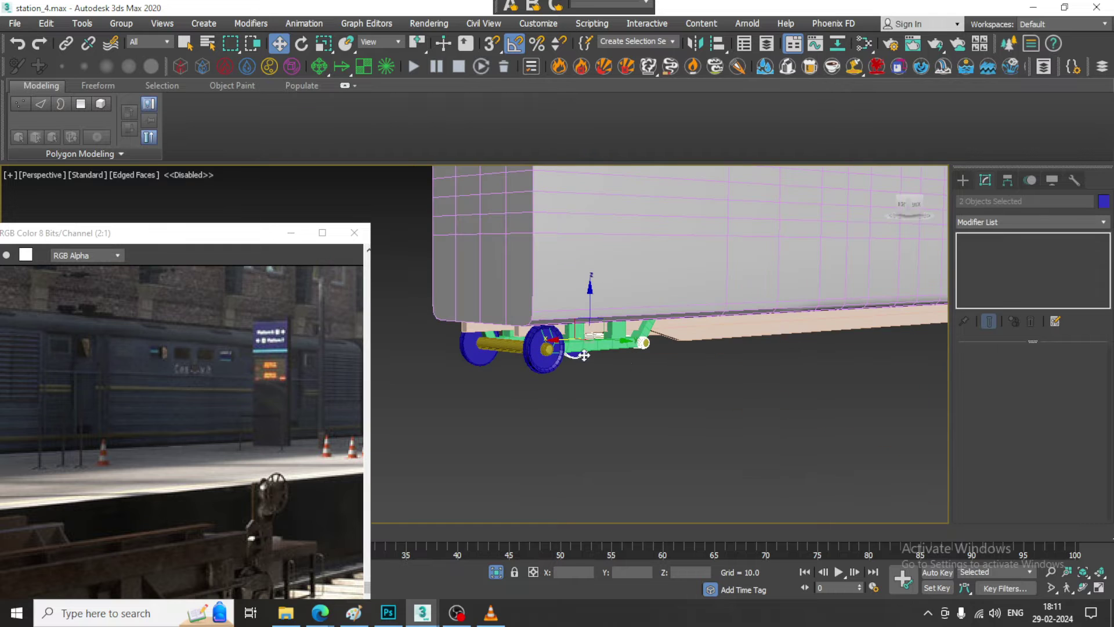
pyautogui.click(550, 359)
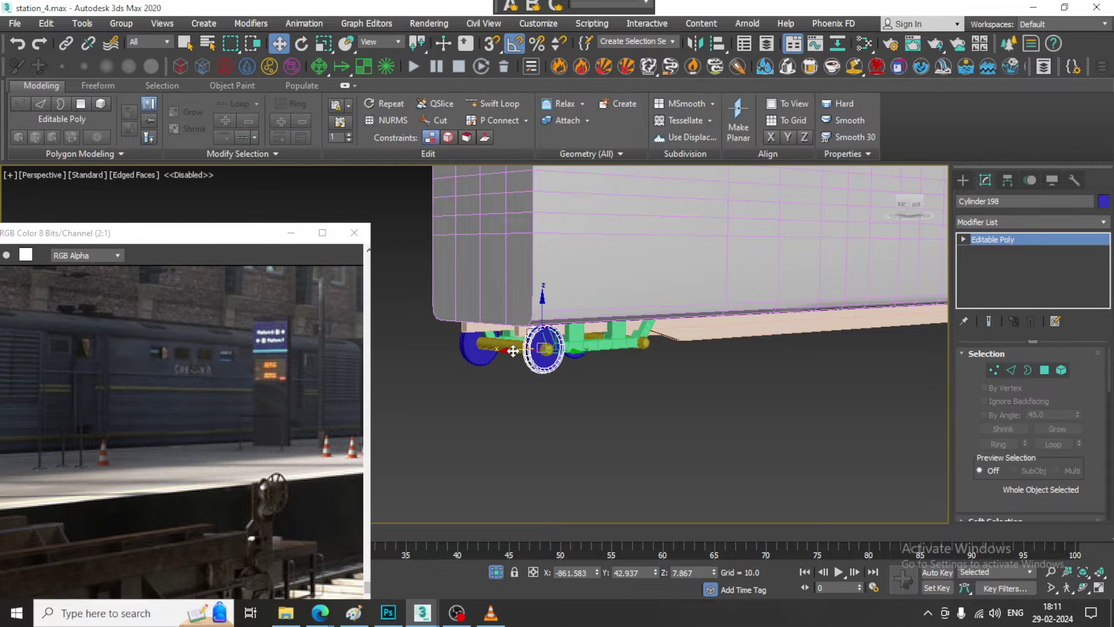
pyautogui.moveTo(513, 350)
pyautogui.keyDown('shift'); pyautogui.mouseDown()
pyautogui.moveTo(622, 343)
pyautogui.moveTo(611, 343)
pyautogui.mouseUp(); pyautogui.keyUp('shift')
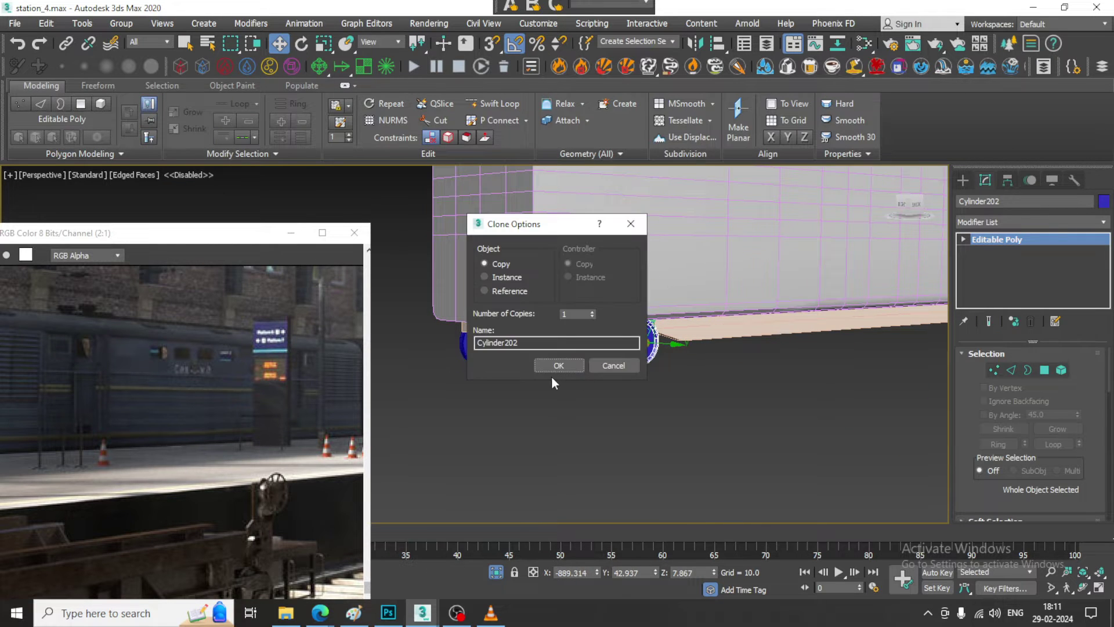
pyautogui.click(550, 365)
# Step: Select all four wheels and both axles and copy them along X to the other end of the train car
pyautogui.keyDown('ctrl'); pyautogui.click(547, 348); pyautogui.keyUp('ctrl')
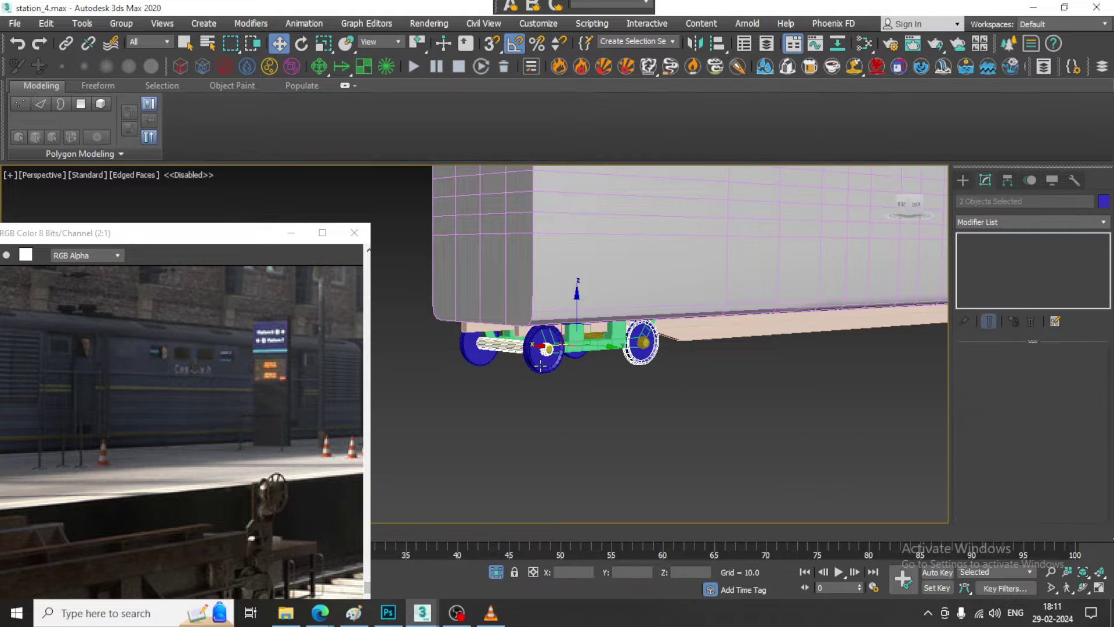
pyautogui.keyDown('ctrl'); pyautogui.click(539, 363); pyautogui.keyUp('ctrl')
pyautogui.keyDown('ctrl'); pyautogui.click(638, 346); pyautogui.keyUp('ctrl')
pyautogui.keyDown('alt'); pyautogui.moveTo(638, 347); pyautogui.dragTo(835, 340, button='middle'); pyautogui.keyUp('alt')
pyautogui.keyDown('ctrl'); pyautogui.click(513, 360); pyautogui.keyUp('ctrl')
pyautogui.scroll(-4, 514, 360)
pyautogui.scroll(-4, 768, 356)
pyautogui.scroll(4, 775, 360)
pyautogui.scroll(4, 827, 337)
pyautogui.keyDown('ctrl'); pyautogui.click(772, 322); pyautogui.keyUp('ctrl')
pyautogui.scroll(-4, 773, 323)
pyautogui.scroll(-4, 824, 337)
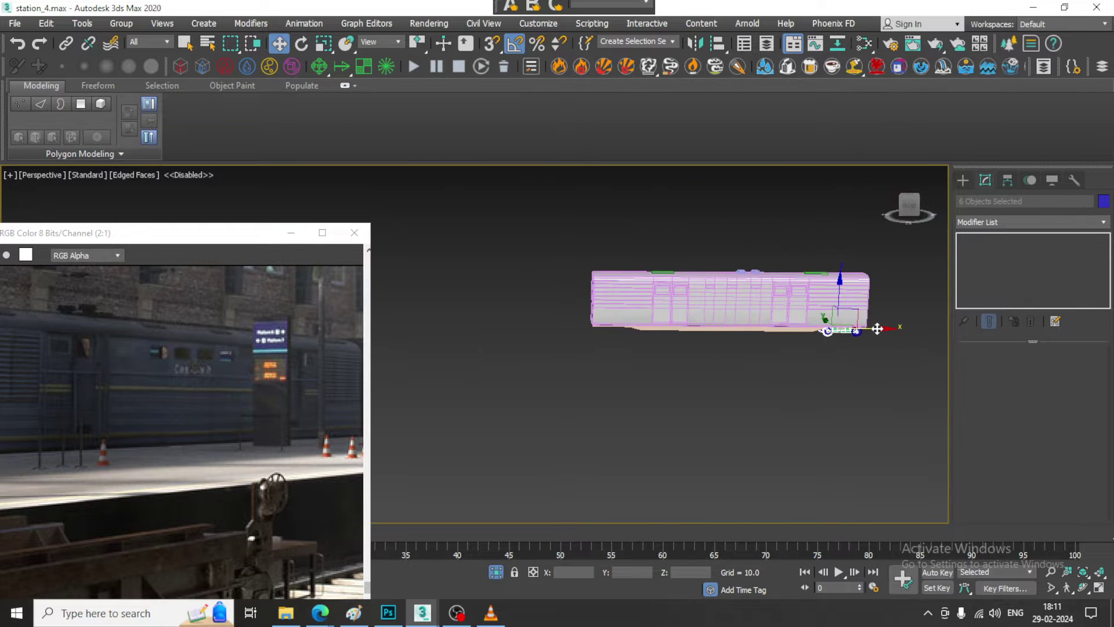
pyautogui.moveTo(876, 329)
pyautogui.mouseDown()
pyautogui.moveTo(665, 323)
pyautogui.moveTo(650, 337)
pyautogui.mouseUp()
pyautogui.click(555, 367)
# Step: End the isolation to show the whole station scene and switch to the four-viewport layout with the Left view active
pyautogui.rightClick(656, 379)
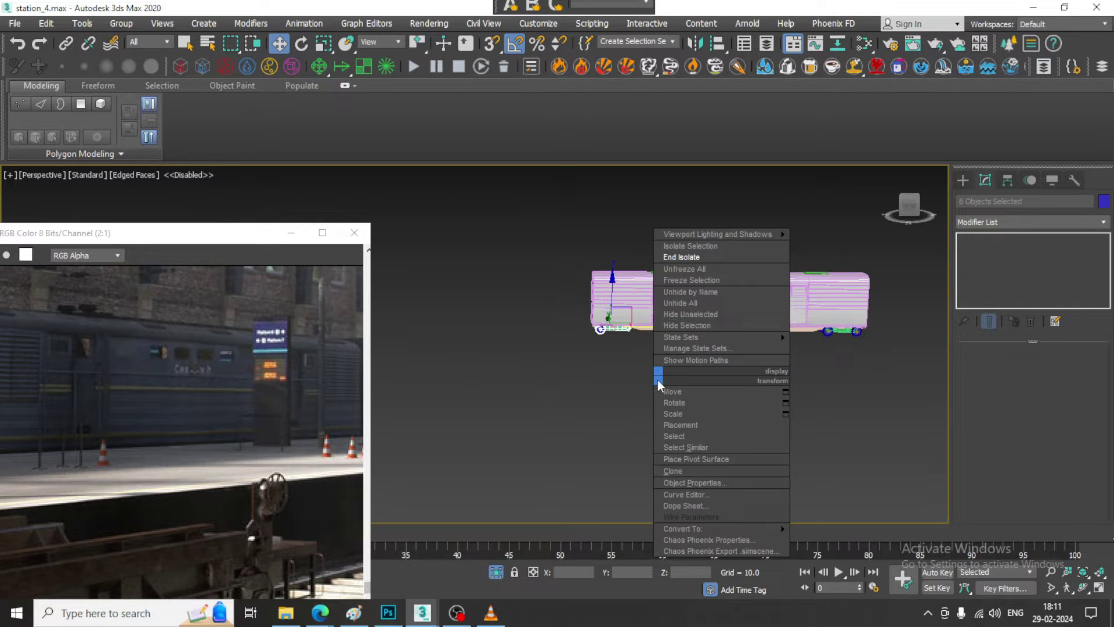
pyautogui.click(706, 269)
pyautogui.scroll(-4, 554, 340)
pyautogui.keyDown('alt'); pyautogui.moveTo(553, 340); pyautogui.dragTo(589, 340, button='middle'); pyautogui.keyUp('alt')
pyautogui.hotkey('alt', 'w')
pyautogui.rightClick(420, 395)
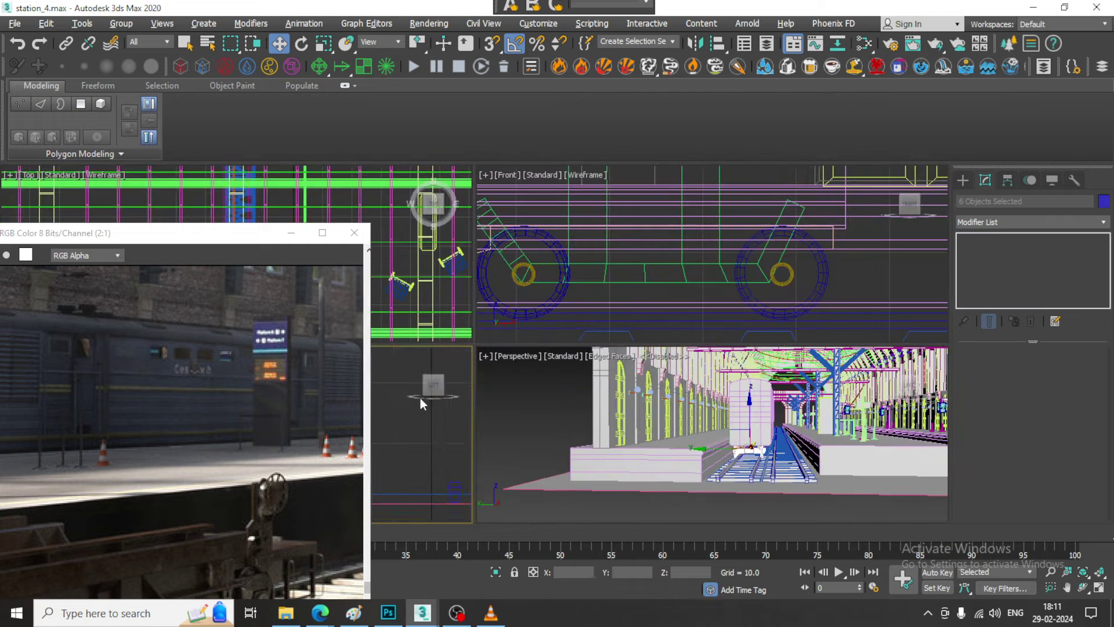
# Step: Move the wheels on both sides inward along the axle in the Left view so they line up with the rails
pyautogui.hotkey('alt', 'w')
pyautogui.moveTo(494, 354); pyautogui.dragTo(597, 303, button='middle')
pyautogui.scroll(-2, 638, 348)
pyautogui.moveTo(656, 394); pyautogui.dragTo(696, 382, button='middle')
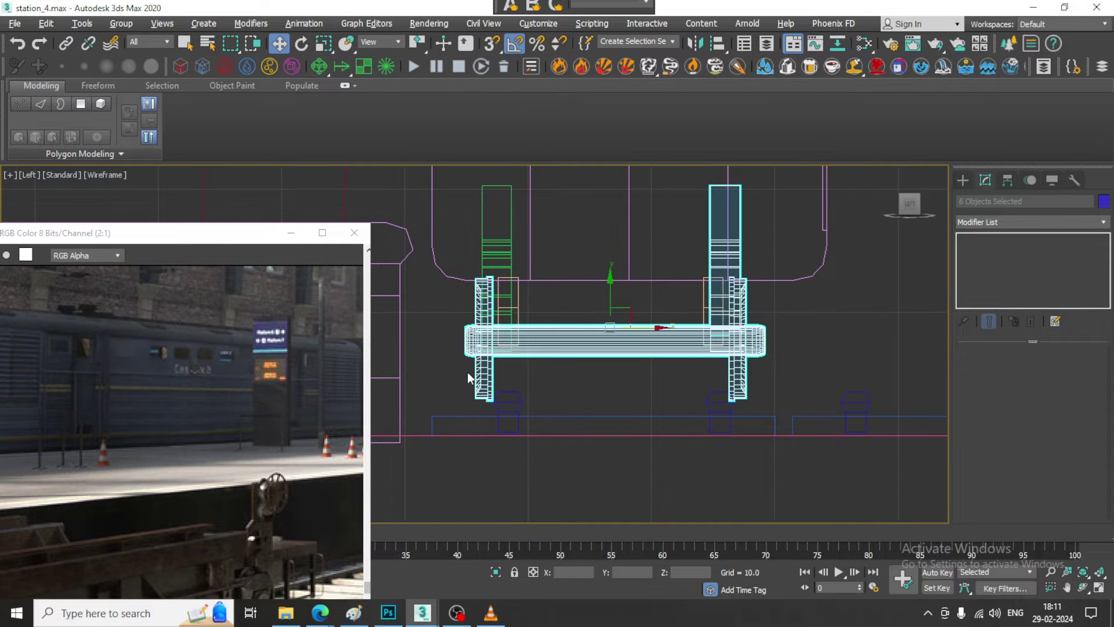
pyautogui.click(507, 379)
pyautogui.moveTo(520, 337); pyautogui.dragTo(536, 339)
pyautogui.click(737, 378)
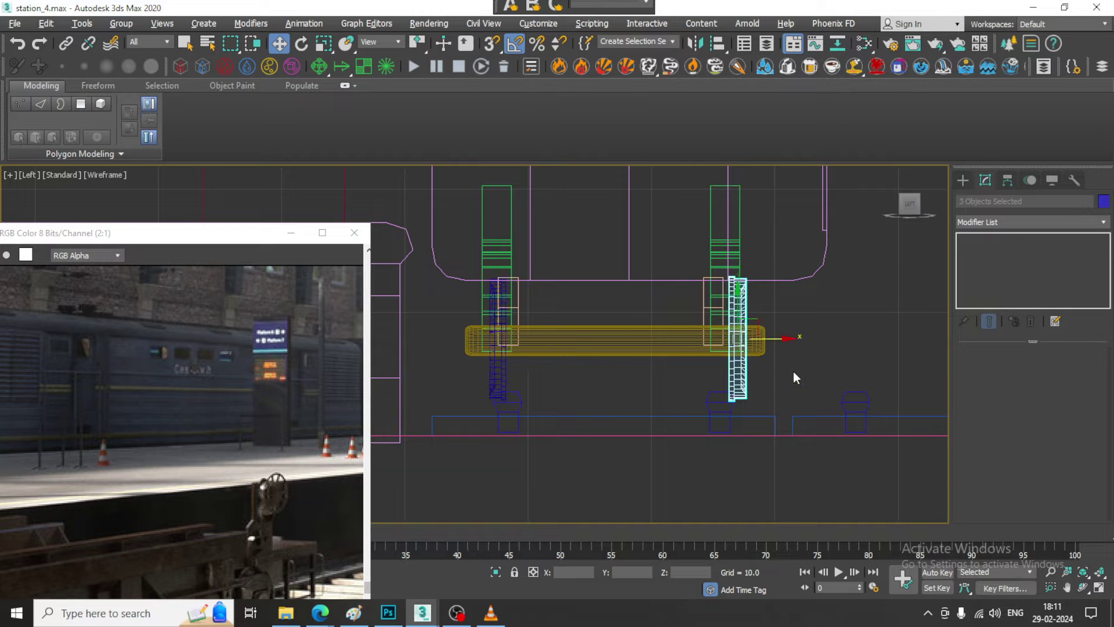
pyautogui.moveTo(785, 340); pyautogui.dragTo(774, 337)
pyautogui.hotkey('alt', 'w')
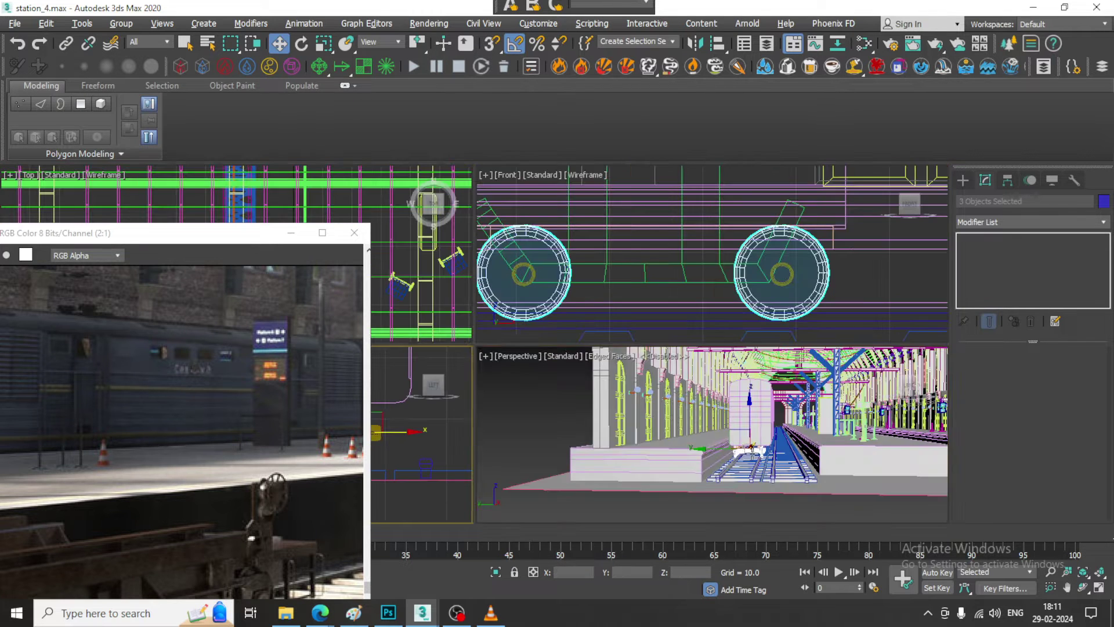
# Step: Copy the near-side wheel at the car's front end along X onto the bogie's second axle
pyautogui.keyDown('alt'); pyautogui.moveTo(741, 450); pyautogui.dragTo(700, 467, button='middle'); pyautogui.keyUp('alt')
pyautogui.scroll(3, 691, 462)
pyautogui.scroll(-3, 690, 458)
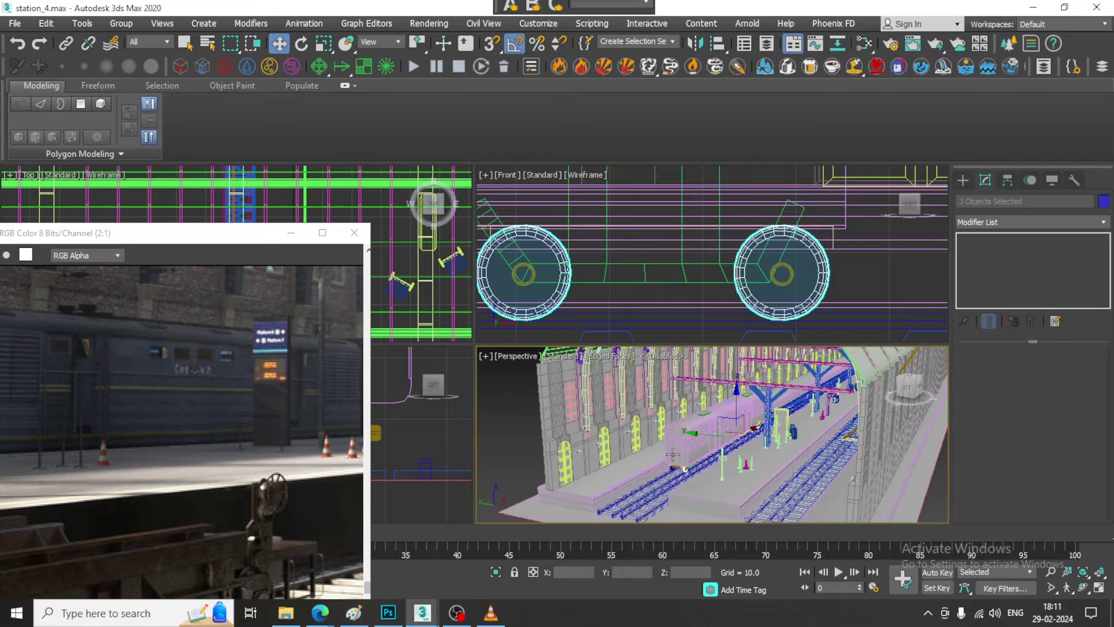
pyautogui.scroll(3, 700, 468)
pyautogui.scroll(4, 698, 470)
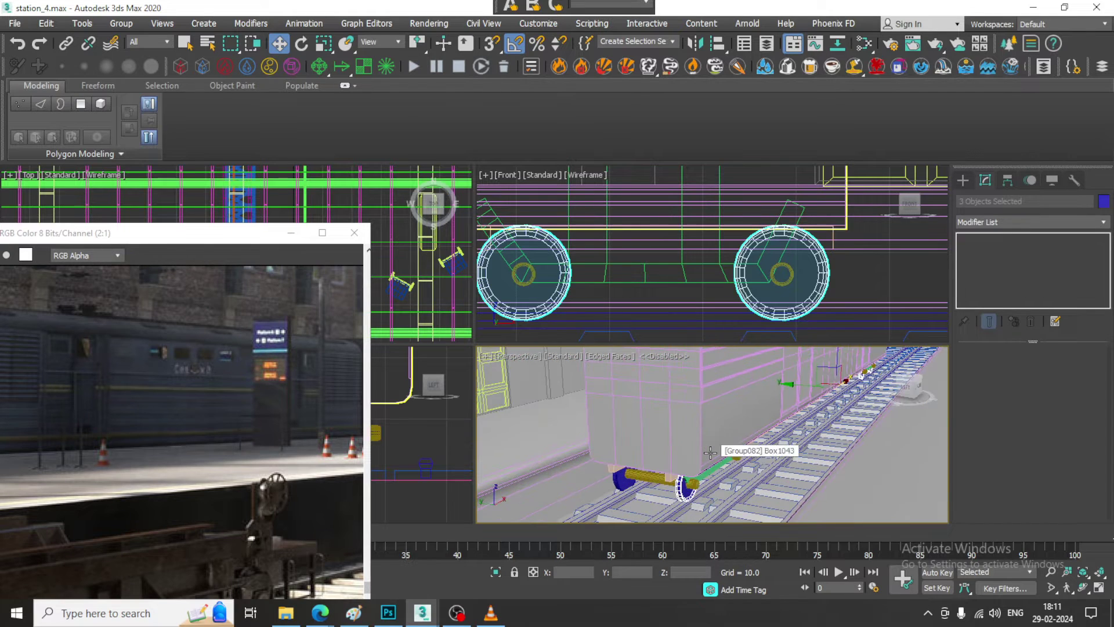
pyautogui.scroll(1, 716, 450)
pyautogui.hotkey('alt', 'w')
pyautogui.scroll(3, 792, 418)
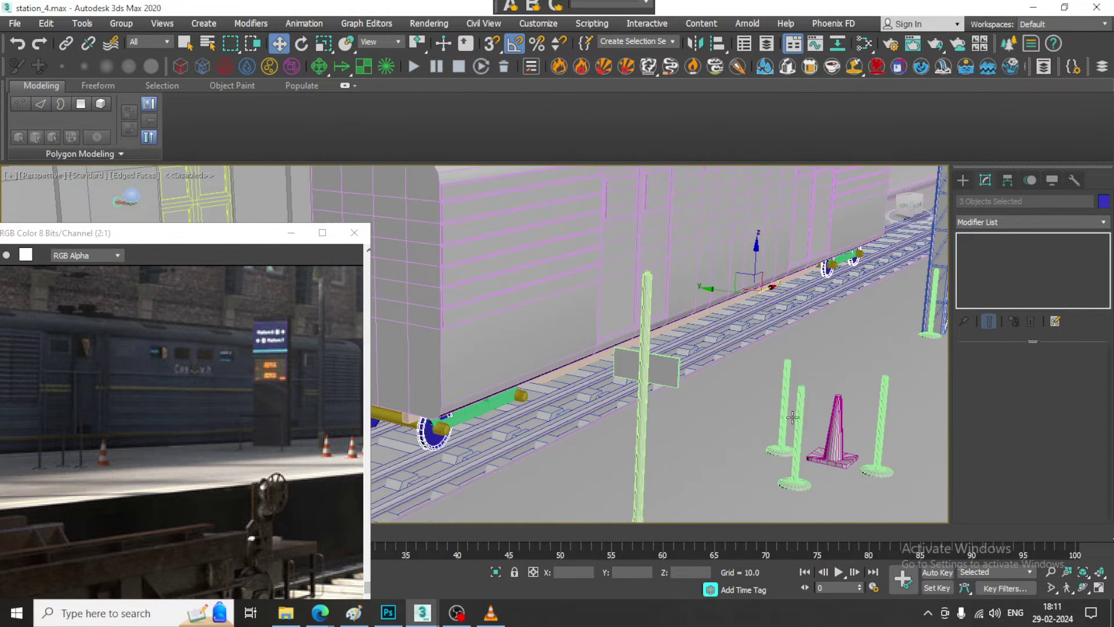
pyautogui.keyDown('alt'); pyautogui.moveTo(550, 404); pyautogui.dragTo(554, 400, button='middle'); pyautogui.keyUp('alt')
pyautogui.click(456, 430)
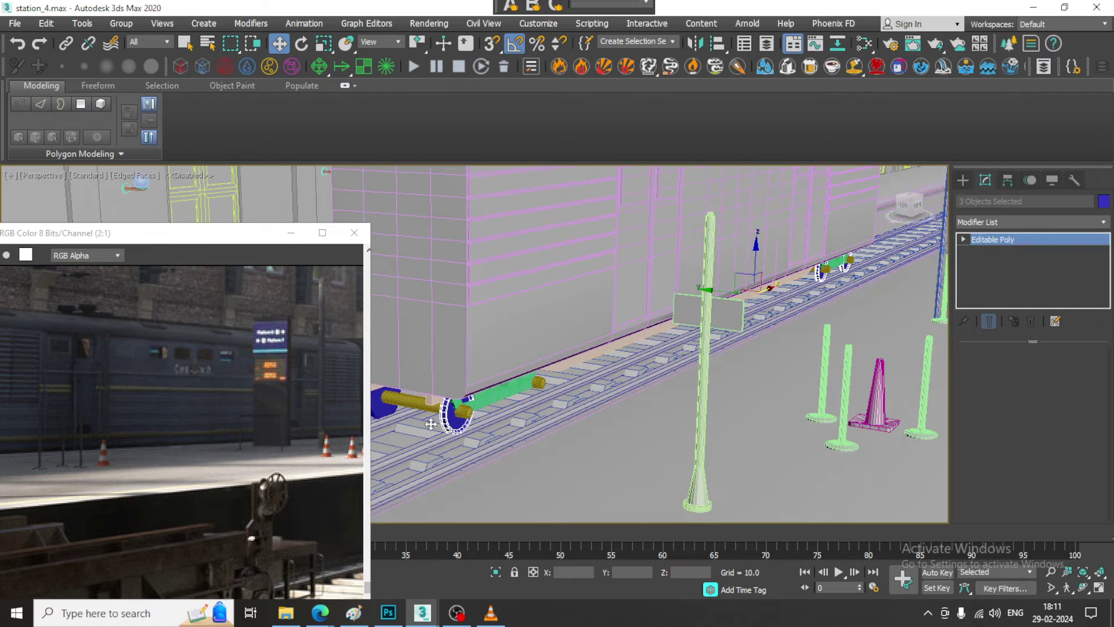
pyautogui.keyDown('ctrl'); pyautogui.click(457, 398); pyautogui.keyUp('ctrl')
pyautogui.keyDown('shift'); pyautogui.moveTo(442, 397); pyautogui.dragTo(517, 376); pyautogui.keyUp('shift')
pyautogui.click(564, 368)
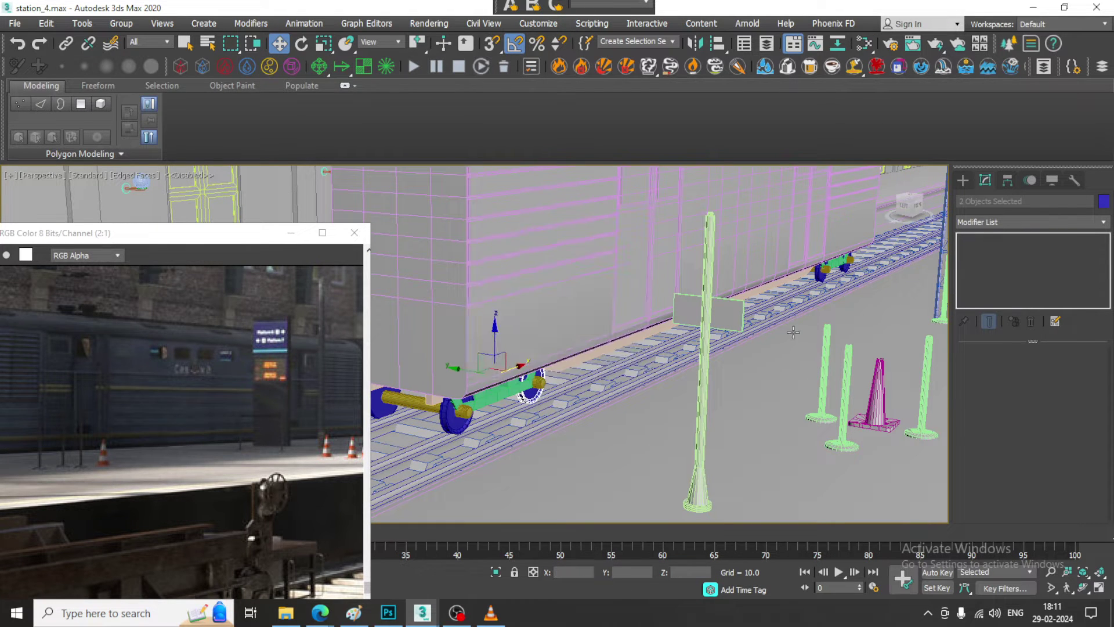
# Step: Adjust the copied wheel along X in the Front view so it is centred on the second axle
pyautogui.hotkey('alt', 'w')
pyautogui.middleClick(803, 219)
pyautogui.hotkey('alt', 'w')
pyautogui.scroll(-1, 717, 363)
pyautogui.moveTo(716, 363); pyautogui.dragTo(734, 311, button='middle')
pyautogui.scroll(-3, 734, 310)
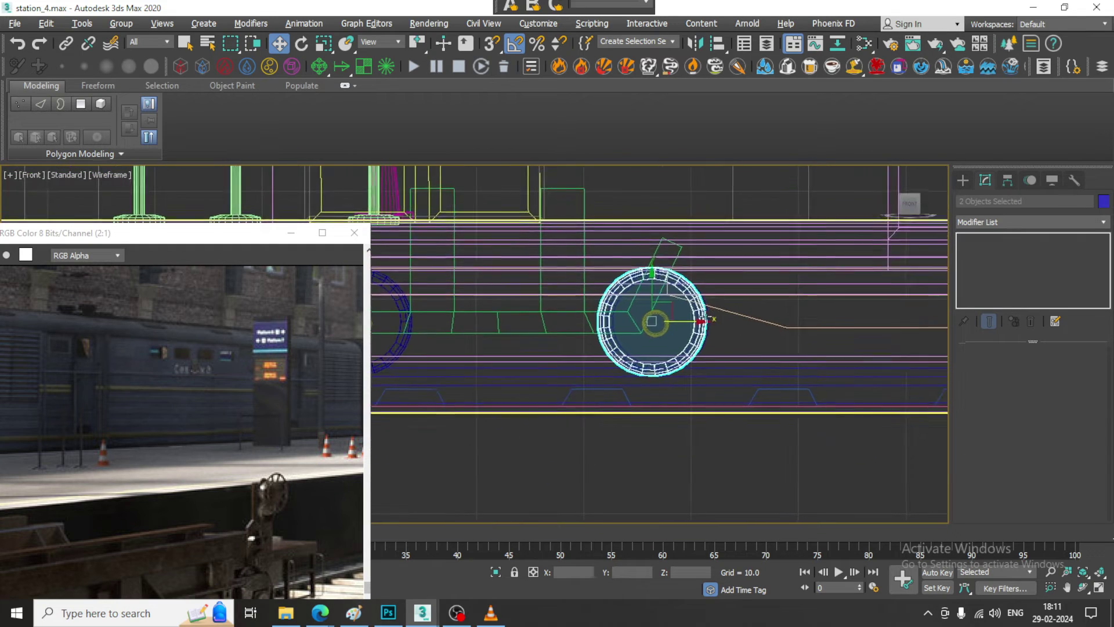
pyautogui.moveTo(693, 320); pyautogui.dragTo(702, 321)
pyautogui.hotkey('alt', 'w')
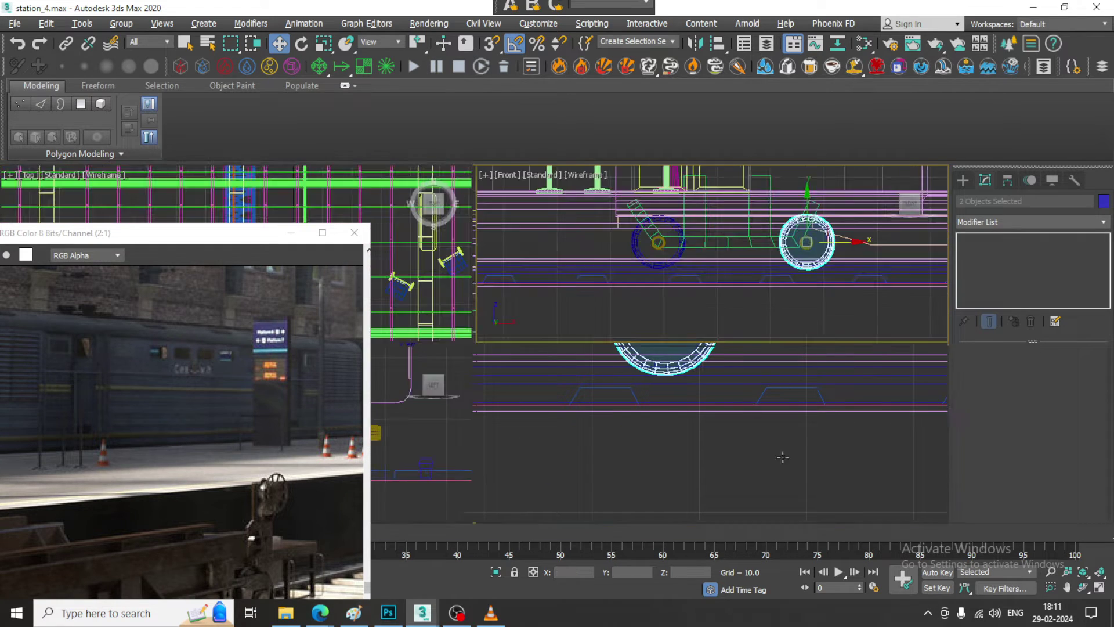
# Step: Add the front bogie's bracket, both axles and remaining wheels to the selection
pyautogui.middleClick(781, 455)
pyautogui.hotkey('alt', 'w')
pyautogui.scroll(-4, 766, 449)
pyautogui.scroll(4, 682, 416)
pyautogui.scroll(5, 682, 416)
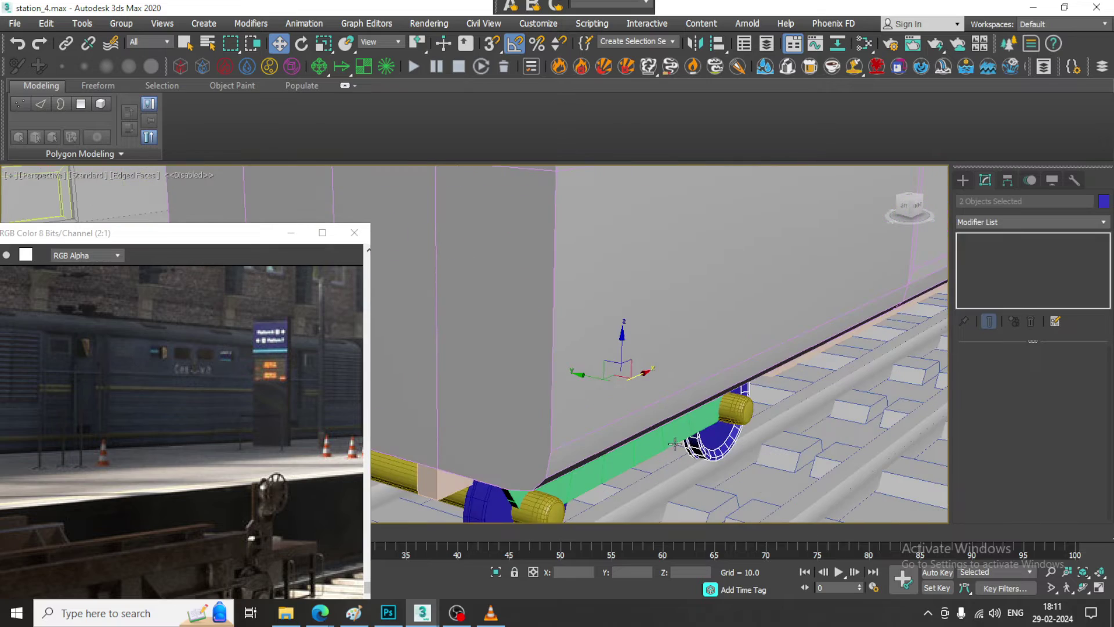
pyautogui.keyDown('ctrl'); pyautogui.click(737, 408); pyautogui.keyUp('ctrl')
pyautogui.keyDown('ctrl'); pyautogui.click(664, 437); pyautogui.keyUp('ctrl')
pyautogui.scroll(-4, 664, 437)
pyautogui.keyDown('alt'); pyautogui.moveTo(664, 437); pyautogui.dragTo(749, 442, button='middle'); pyautogui.keyUp('alt')
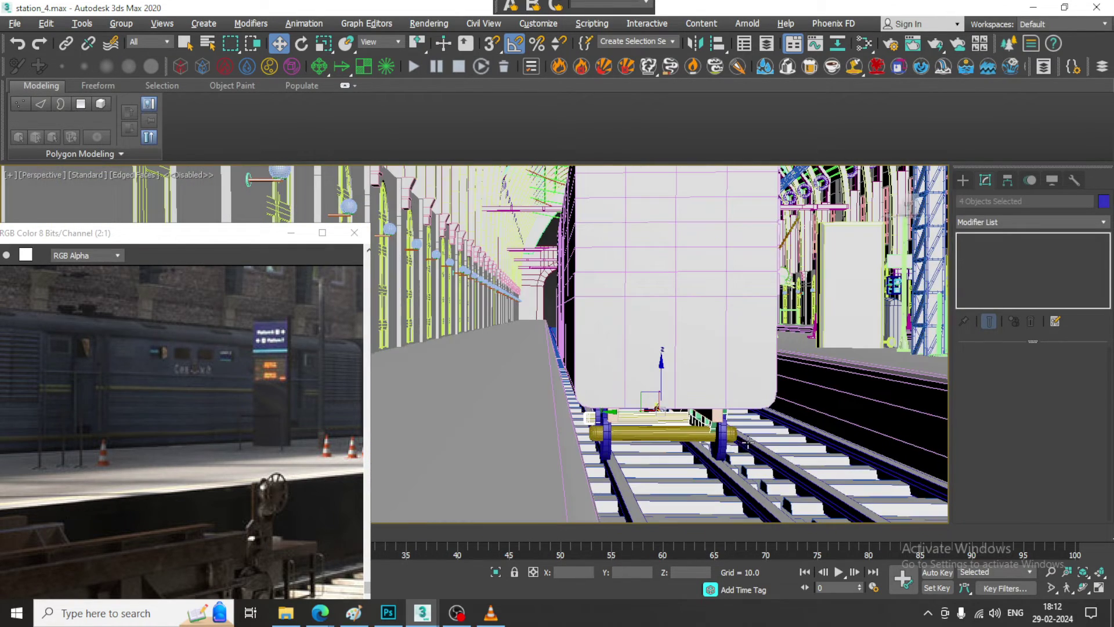
pyautogui.keyDown('ctrl'); pyautogui.click(678, 434); pyautogui.keyUp('ctrl')
pyautogui.keyDown('ctrl'); pyautogui.click(606, 429); pyautogui.keyUp('ctrl')
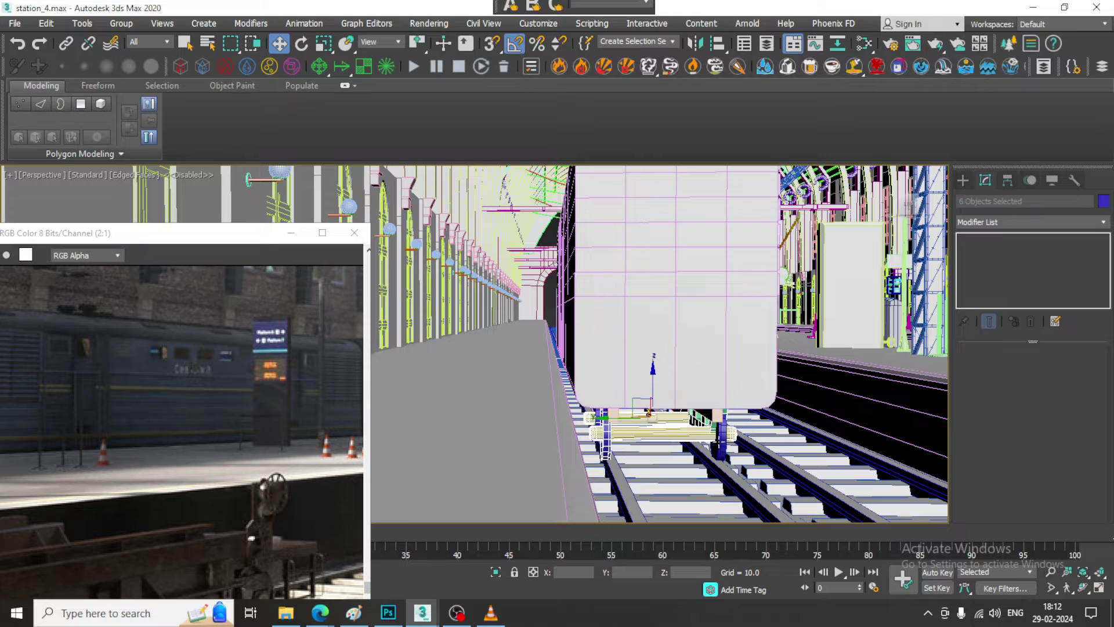
pyautogui.keyDown('ctrl'); pyautogui.click(721, 441); pyautogui.keyUp('ctrl')
pyautogui.keyDown('alt'); pyautogui.moveTo(721, 441); pyautogui.dragTo(694, 455, button='middle'); pyautogui.keyUp('alt')
pyautogui.scroll(-4, 767, 447)
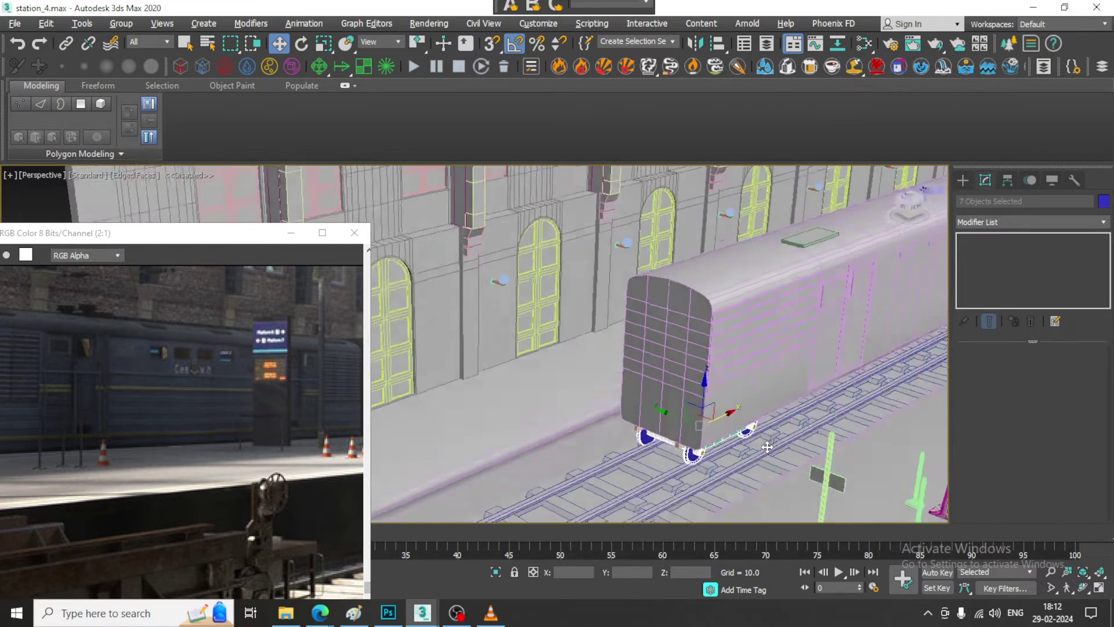
# Step: Add the train car body and the long beam beneath it to the selection
pyautogui.moveTo(767, 447); pyautogui.dragTo(517, 378, button='middle')
pyautogui.keyDown('ctrl'); pyautogui.click(578, 298); pyautogui.keyUp('ctrl')
pyautogui.scroll(-5, 577, 297)
pyautogui.scroll(5, 711, 328)
pyautogui.scroll(4, 602, 256)
pyautogui.scroll(3, 523, 395)
pyautogui.keyDown('ctrl'); pyautogui.click(535, 432); pyautogui.keyUp('ctrl')
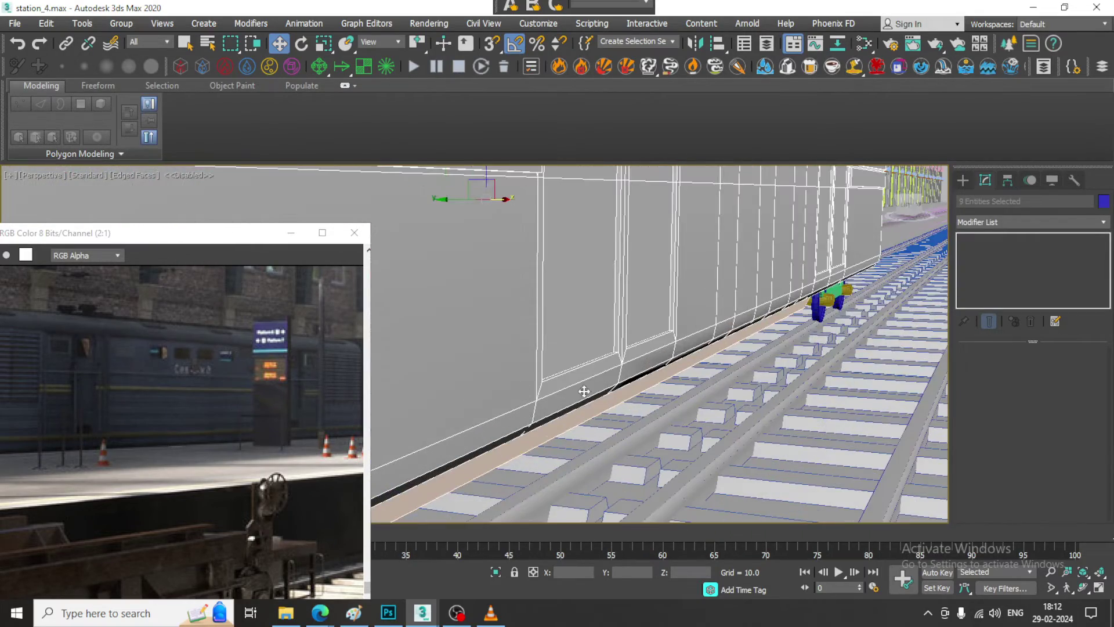
# Step: Add the far bogie's near-side wheels, bracket and both axles to the selection
pyautogui.scroll(5, 870, 278)
pyautogui.moveTo(850, 284); pyautogui.dragTo(874, 244, button='middle')
pyautogui.scroll(-3, 806, 255)
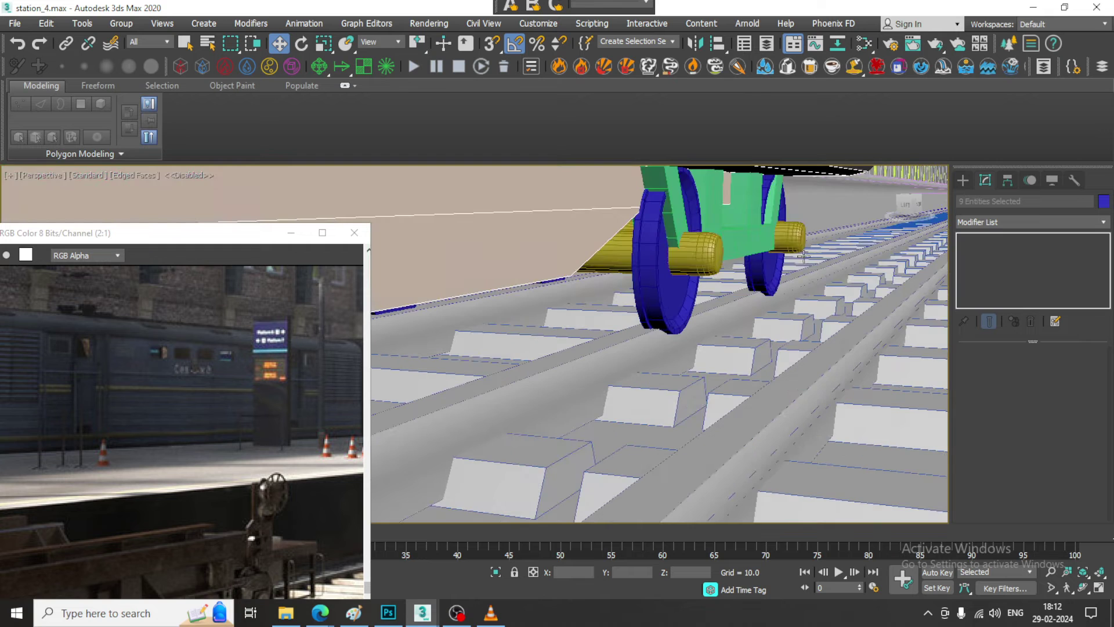
pyautogui.keyDown('ctrl'); pyautogui.click(703, 258); pyautogui.keyUp('ctrl')
pyautogui.keyDown('ctrl'); pyautogui.click(681, 203); pyautogui.keyUp('ctrl')
pyautogui.keyDown('ctrl'); pyautogui.click(689, 228); pyautogui.keyUp('ctrl')
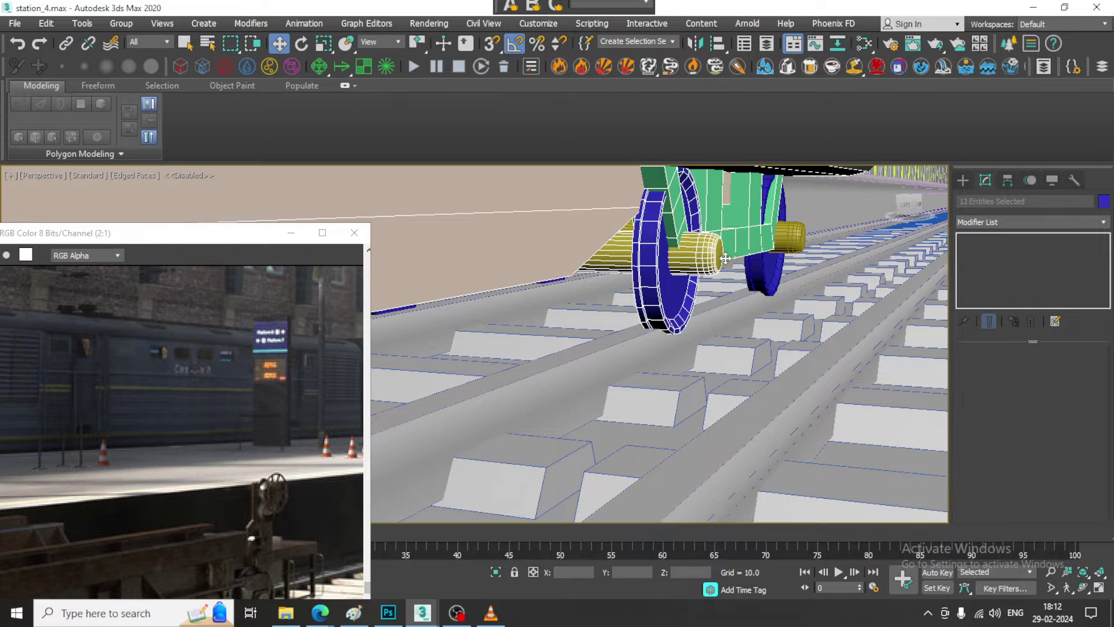
pyautogui.keyDown('ctrl'); pyautogui.click(763, 280); pyautogui.keyUp('ctrl')
pyautogui.keyDown('ctrl'); pyautogui.click(788, 237); pyautogui.keyUp('ctrl')
pyautogui.scroll(-4, 741, 256)
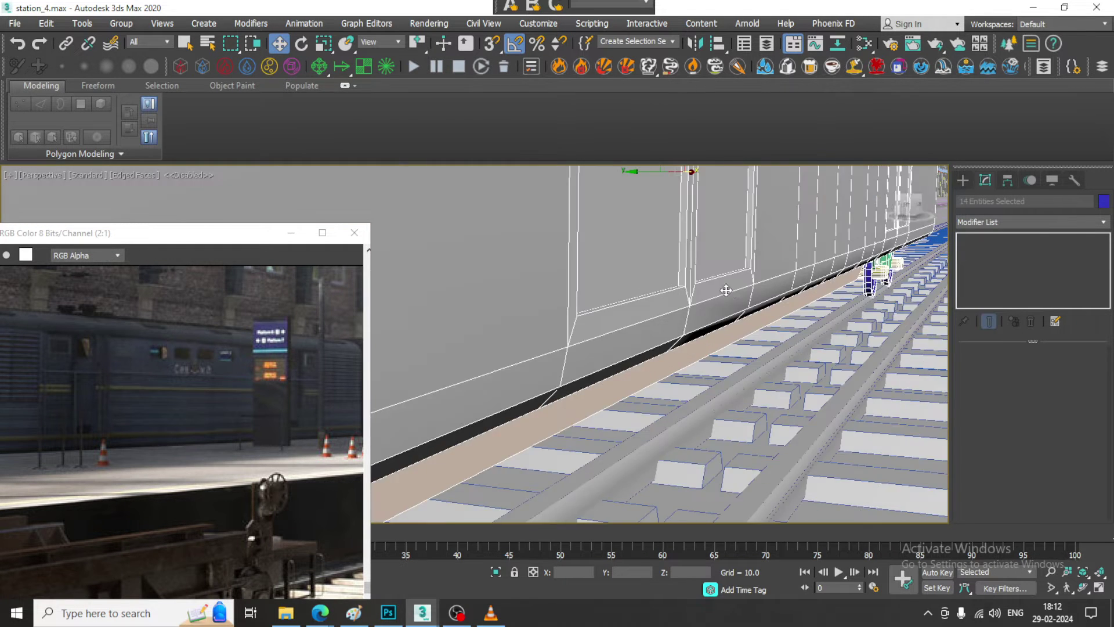
# Step: Add the wheels and bracket on the opposite side of the far bogie to the selection
pyautogui.keyDown('alt'); pyautogui.moveTo(726, 291); pyautogui.dragTo(758, 283, button='middle'); pyautogui.keyUp('alt')
pyautogui.scroll(10, 757, 282)
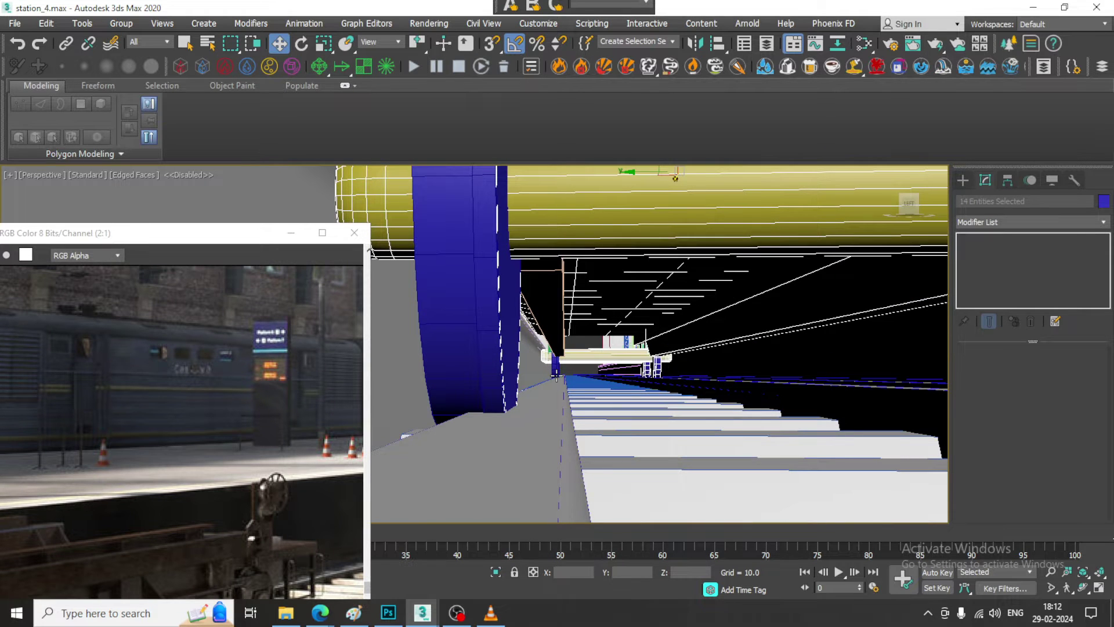
pyautogui.scroll(6, 556, 376)
pyautogui.scroll(-3, 548, 387)
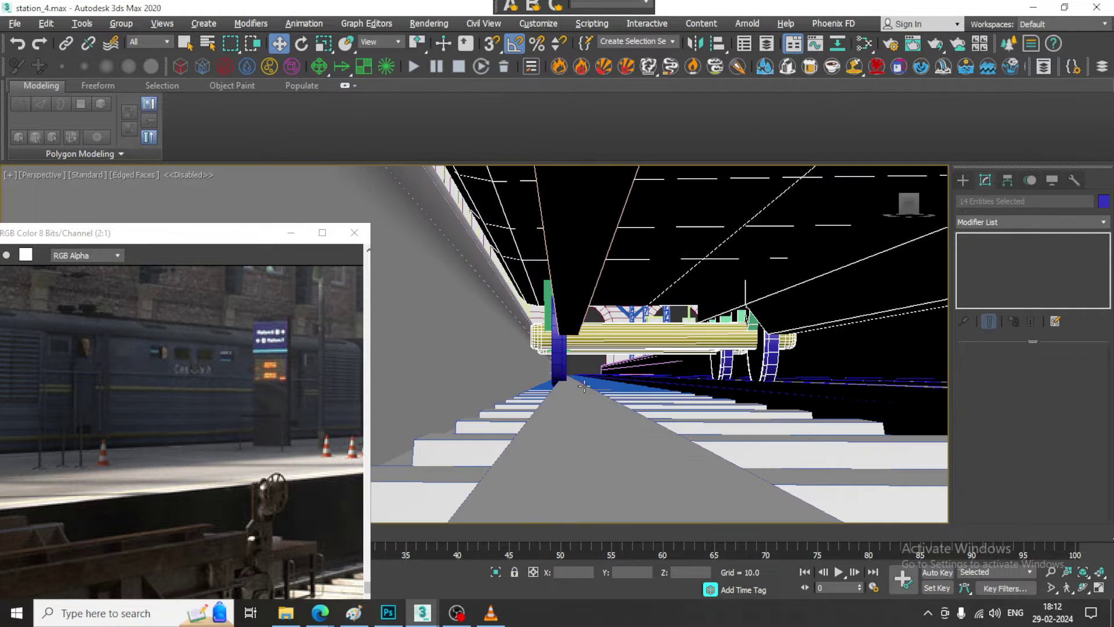
pyautogui.keyDown('alt'); pyautogui.moveTo(584, 387); pyautogui.dragTo(545, 394, button='middle'); pyautogui.keyUp('alt')
pyautogui.moveTo(546, 394); pyautogui.dragTo(494, 388, button='middle')
pyautogui.scroll(3, 738, 353)
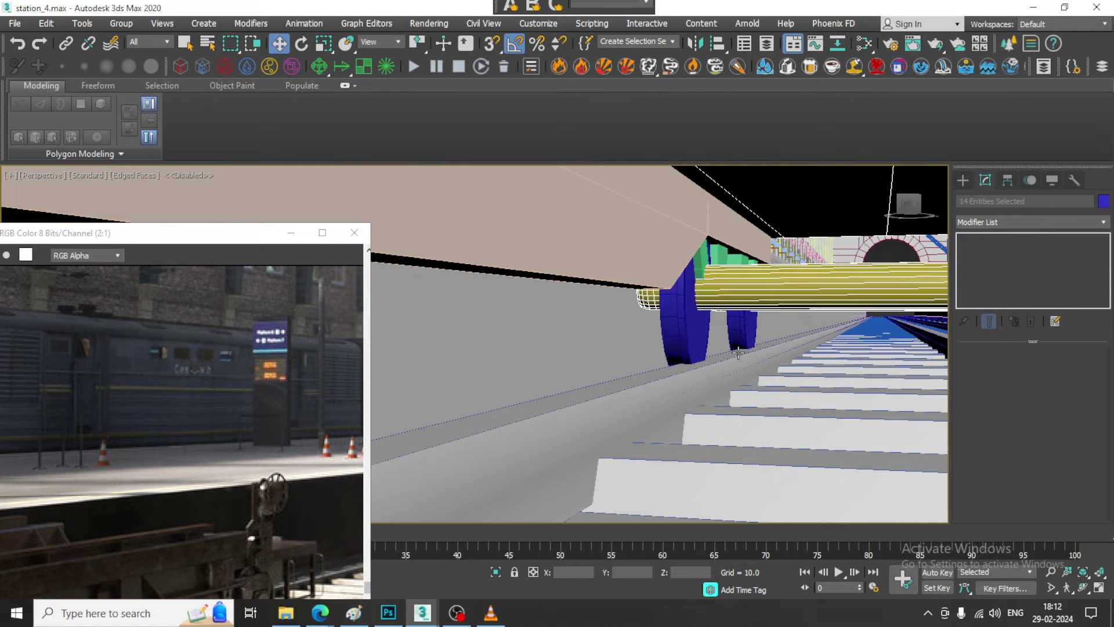
pyautogui.keyDown('ctrl'); pyautogui.click(692, 336); pyautogui.keyUp('ctrl')
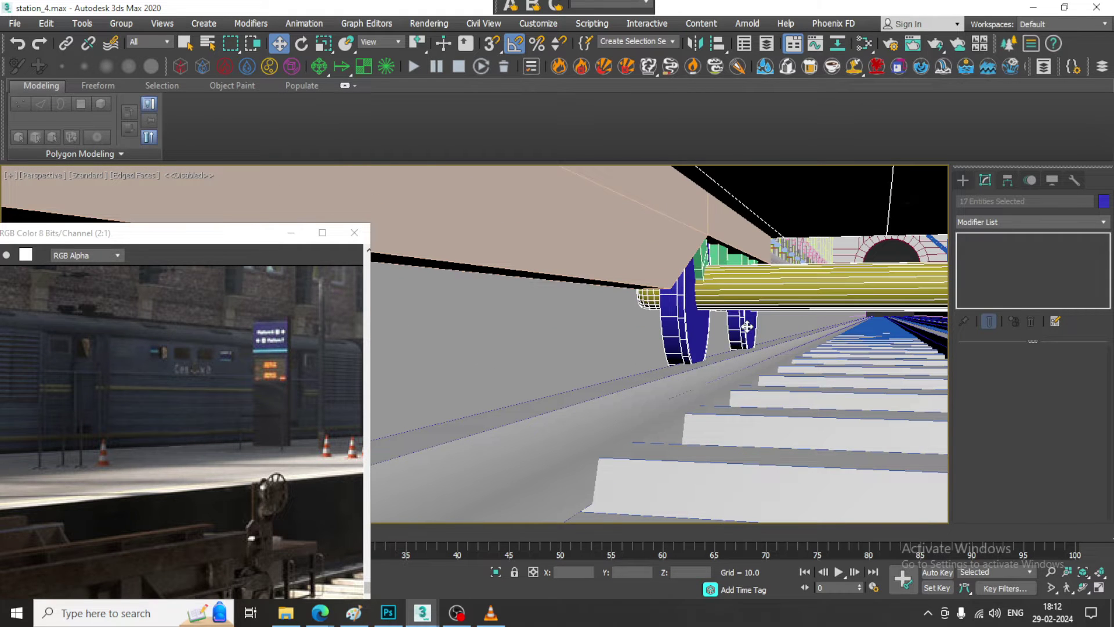
# Step: Inspect the car's underside in shaded and wireframe display to check that every undercarriage part is selected
pyautogui.scroll(5, 778, 314)
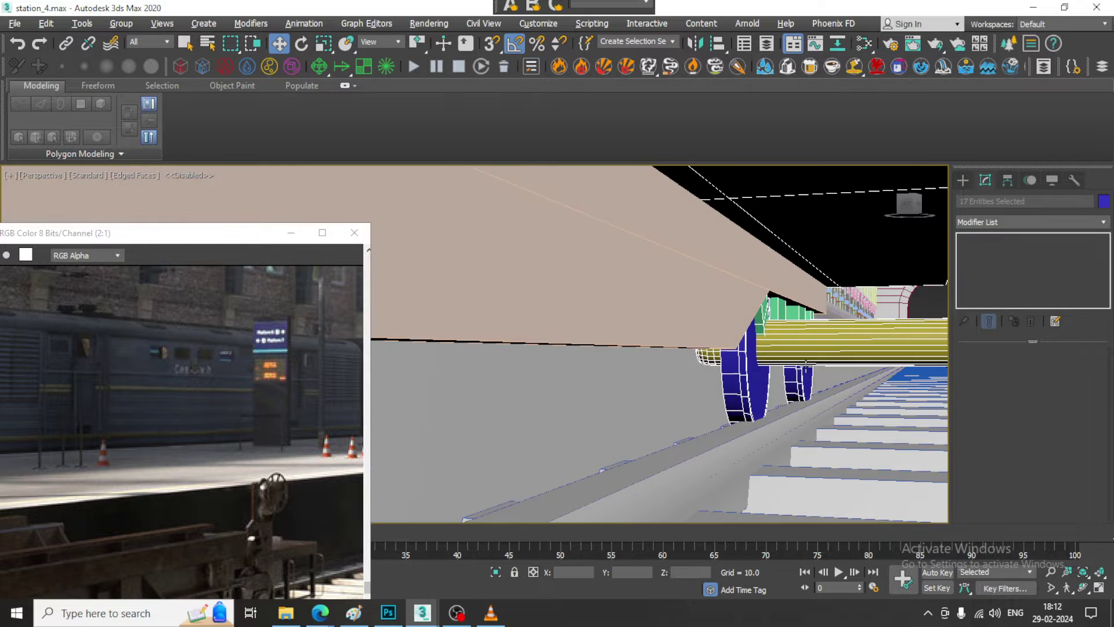
pyautogui.scroll(-3, 836, 386)
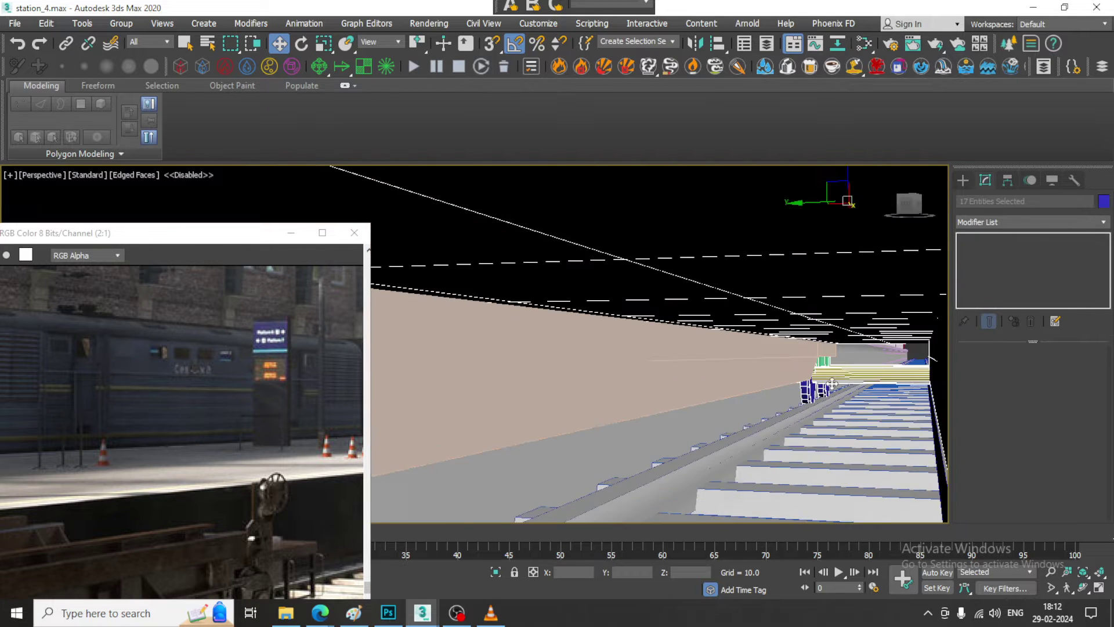
pyautogui.keyDown('alt'); pyautogui.moveTo(788, 382); pyautogui.dragTo(832, 394, button='middle'); pyautogui.keyUp('alt')
pyautogui.scroll(-3, 813, 383)
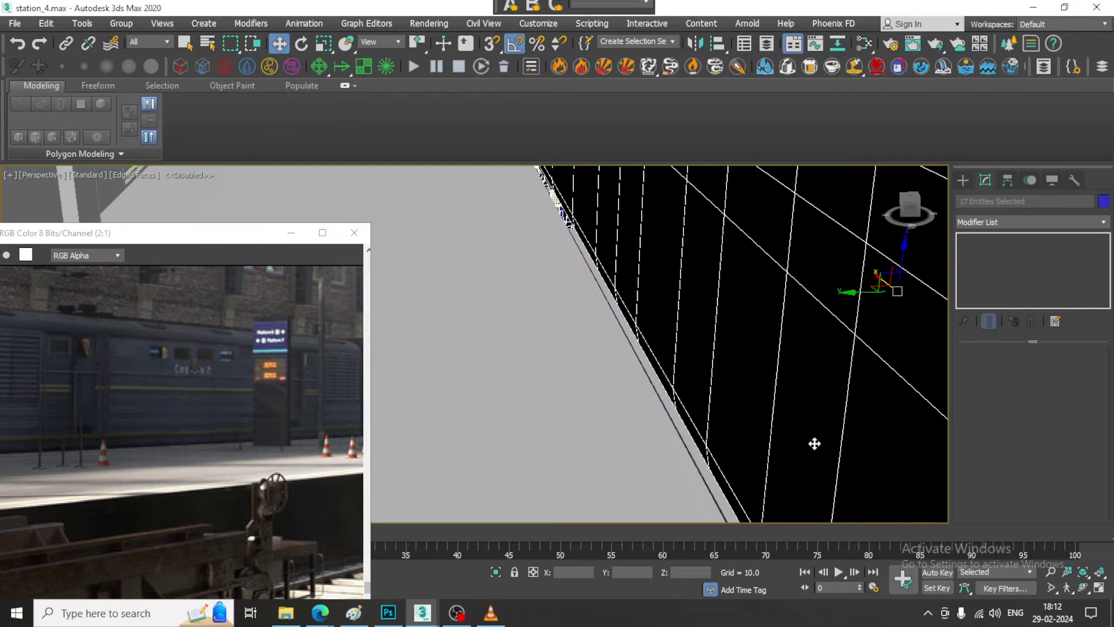
pyautogui.press('F3')
pyautogui.moveTo(630, 353)
pyautogui.keyDown('alt'); pyautogui.mouseDown(button='middle')
pyautogui.moveTo(655, 348)
pyautogui.moveTo(644, 359)
pyautogui.moveTo(675, 363)
pyautogui.moveTo(689, 332)
pyautogui.moveTo(679, 326)
pyautogui.moveTo(735, 320)
pyautogui.mouseUp(button='middle'); pyautogui.keyUp('alt')
pyautogui.scroll(-4, 695, 359)
pyautogui.press('F3')
pyautogui.scroll(-4, 690, 328)
pyautogui.scroll(-2, 722, 322)
# Step: Copy the complete train car with its undercarriage along X down the track behind the first car
pyautogui.scroll(5, 721, 321)
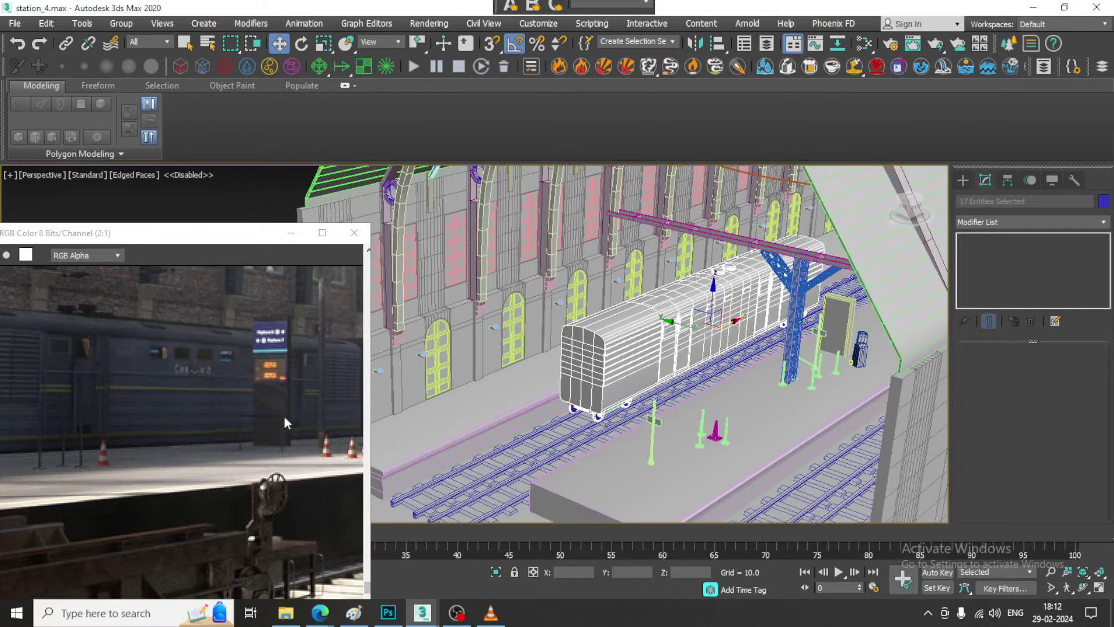
pyautogui.scroll(2, 341, 390)
pyautogui.scroll(3, 715, 335)
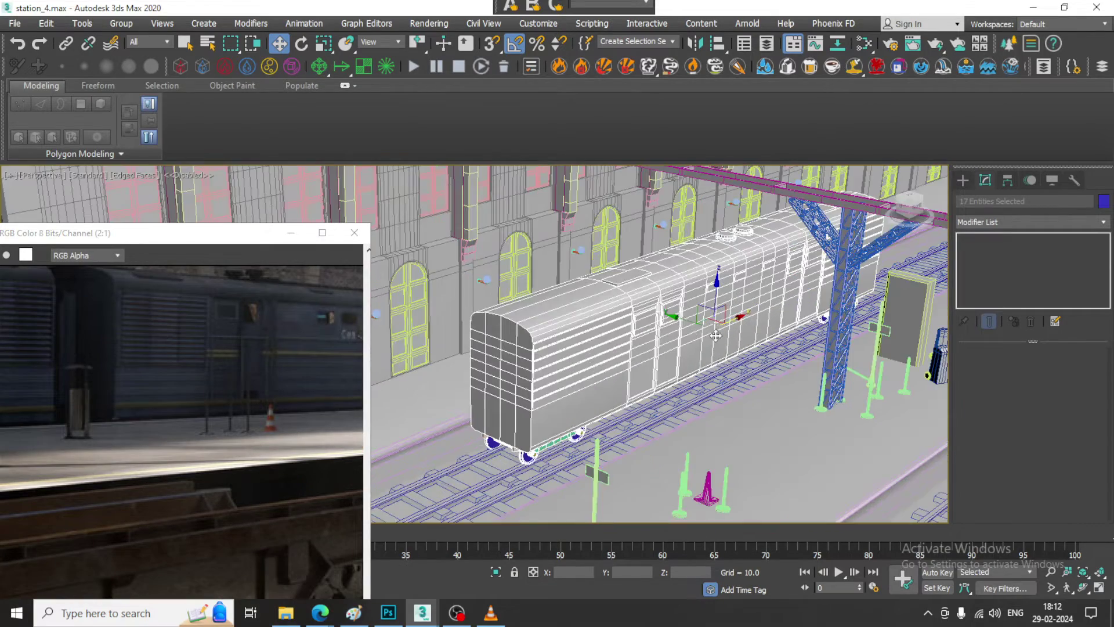
pyautogui.keyDown('shift'); pyautogui.moveTo(735, 318); pyautogui.dragTo(1003, 223); pyautogui.keyUp('shift')
pyautogui.click(558, 365)
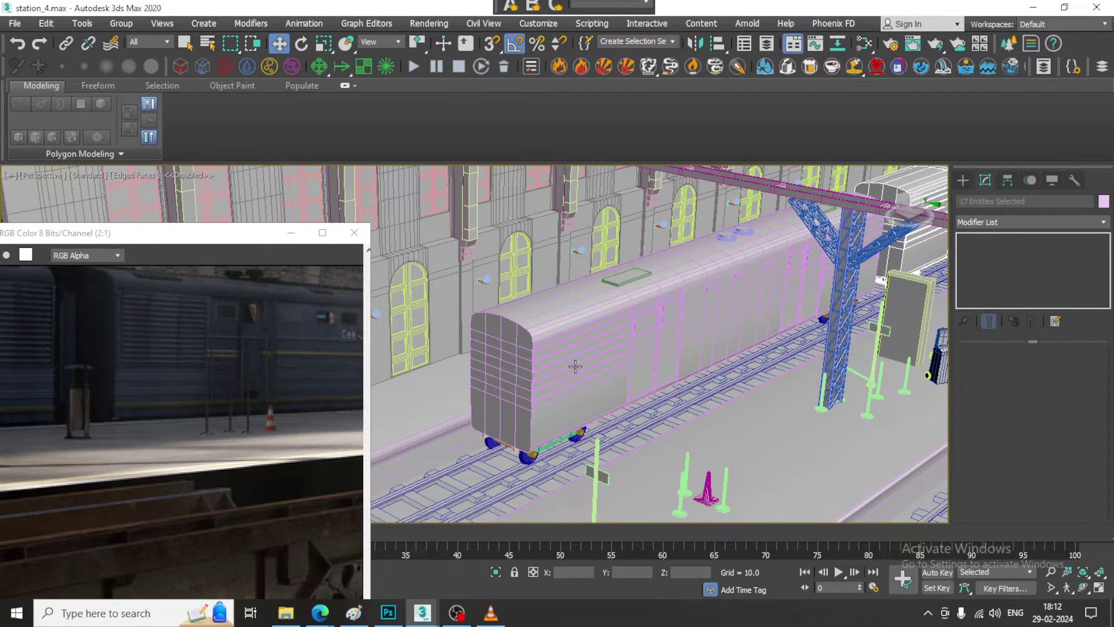
# Step: Isolate the body groups of the two adjacent train cars, framing the gap between them
pyautogui.moveTo(669, 360); pyautogui.dragTo(789, 328, button='middle')
pyautogui.scroll(5, 788, 328)
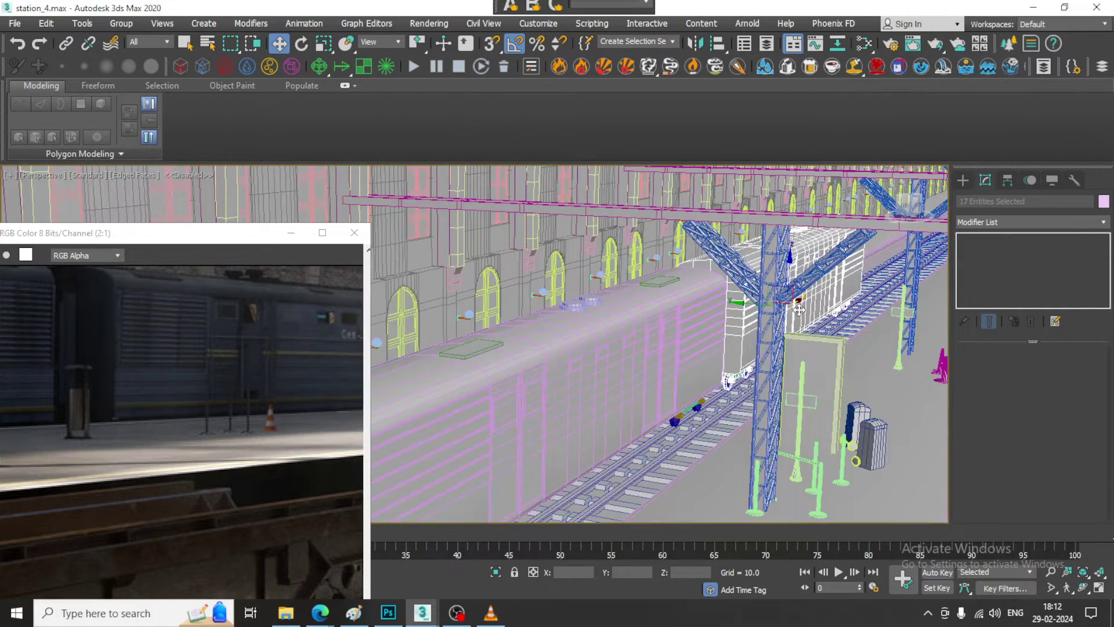
pyautogui.keyDown('alt'); pyautogui.moveTo(653, 401); pyautogui.dragTo(709, 378, button='middle'); pyautogui.keyUp('alt')
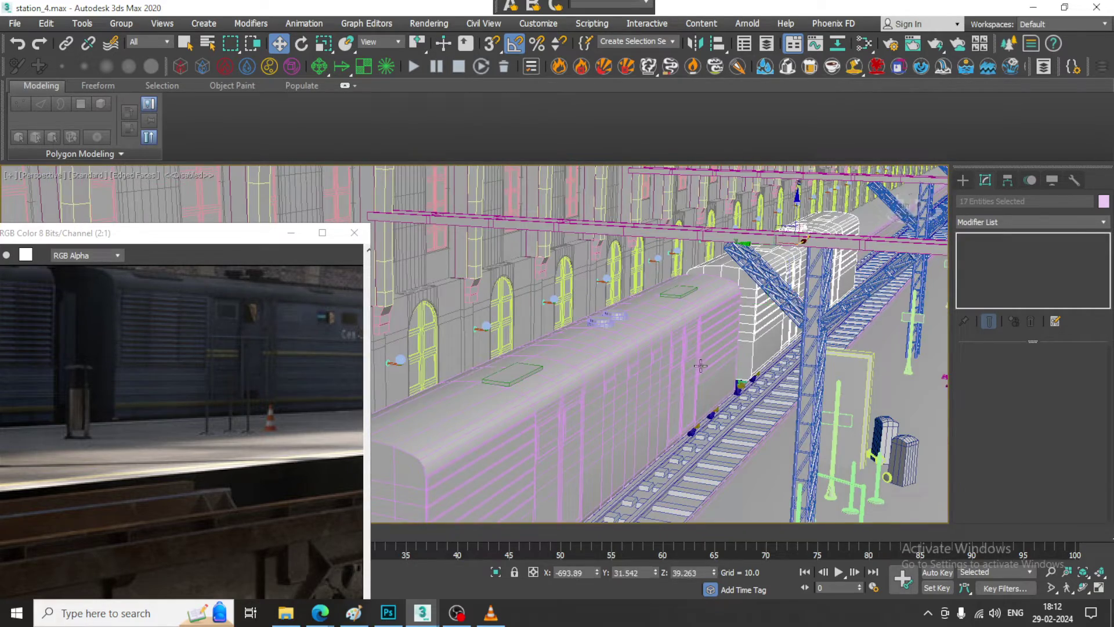
pyautogui.keyDown('ctrl'); pyautogui.click(699, 367); pyautogui.keyUp('ctrl')
pyautogui.hotkey('alt', 'q')
pyautogui.keyDown('alt'); pyautogui.moveTo(685, 365); pyautogui.dragTo(645, 348, button='middle'); pyautogui.keyUp('alt')
pyautogui.click(963, 180)
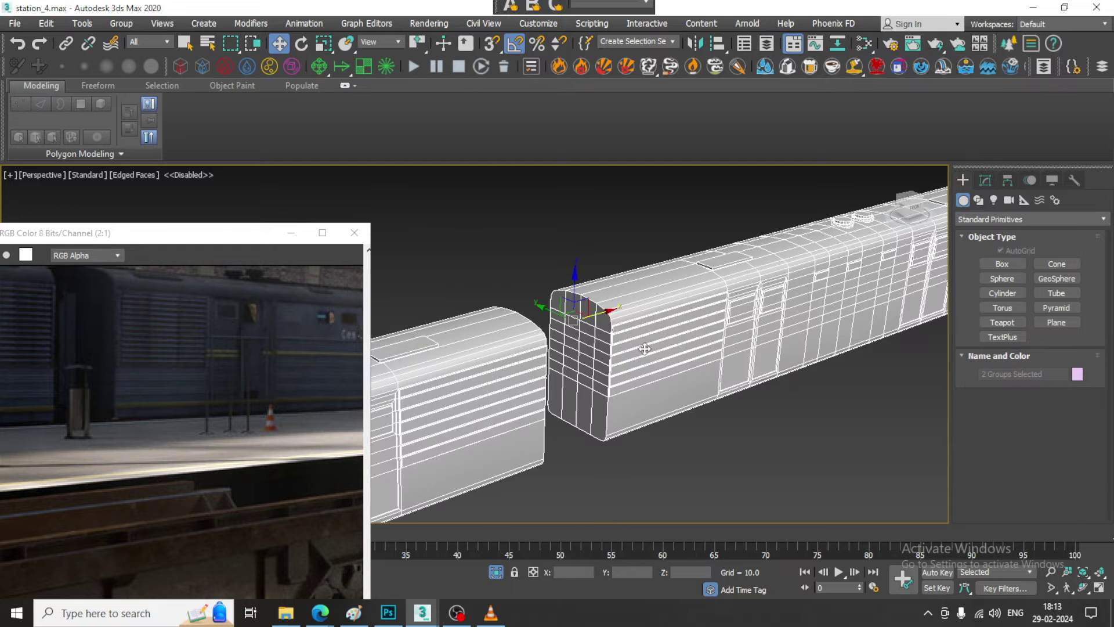
pyautogui.scroll(2, 645, 349)
pyautogui.click(985, 180)
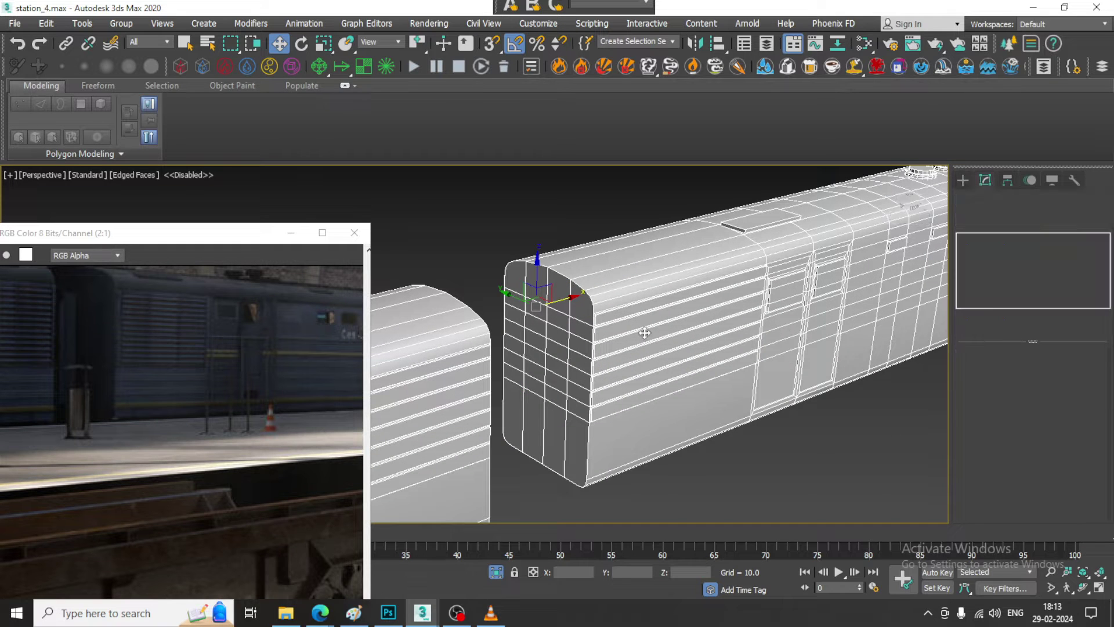
pyautogui.scroll(3, 535, 311)
# Step: Make the parts of the car's body group with the exposed end face individually editable, and select its main body shell
pyautogui.click(532, 290)
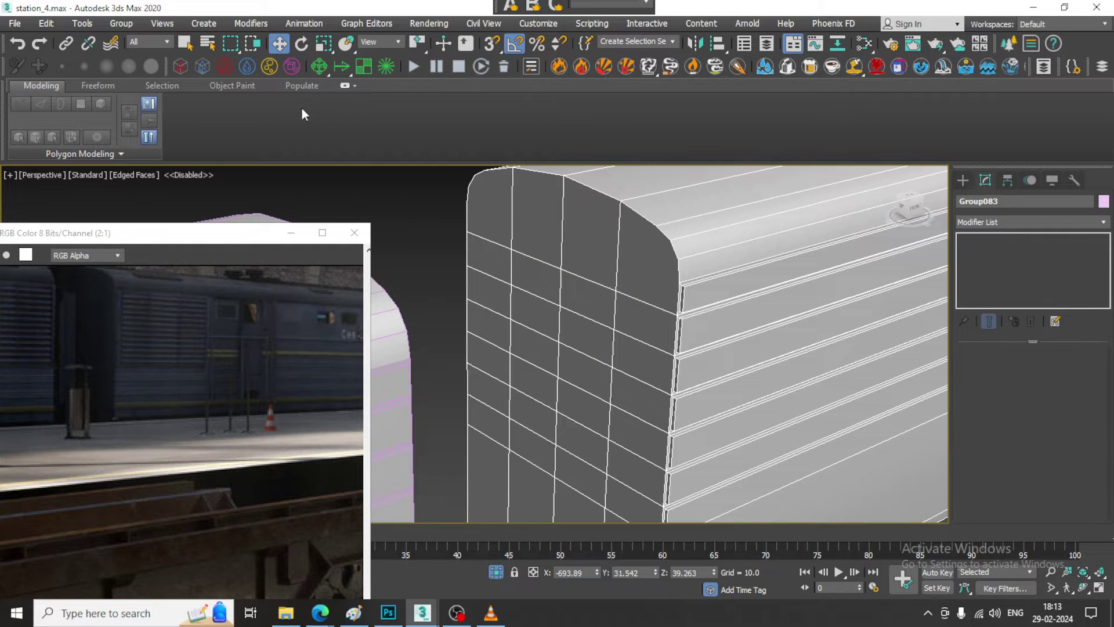
pyautogui.click(122, 24)
pyautogui.click(143, 68)
pyautogui.click(442, 221)
pyautogui.click(574, 256)
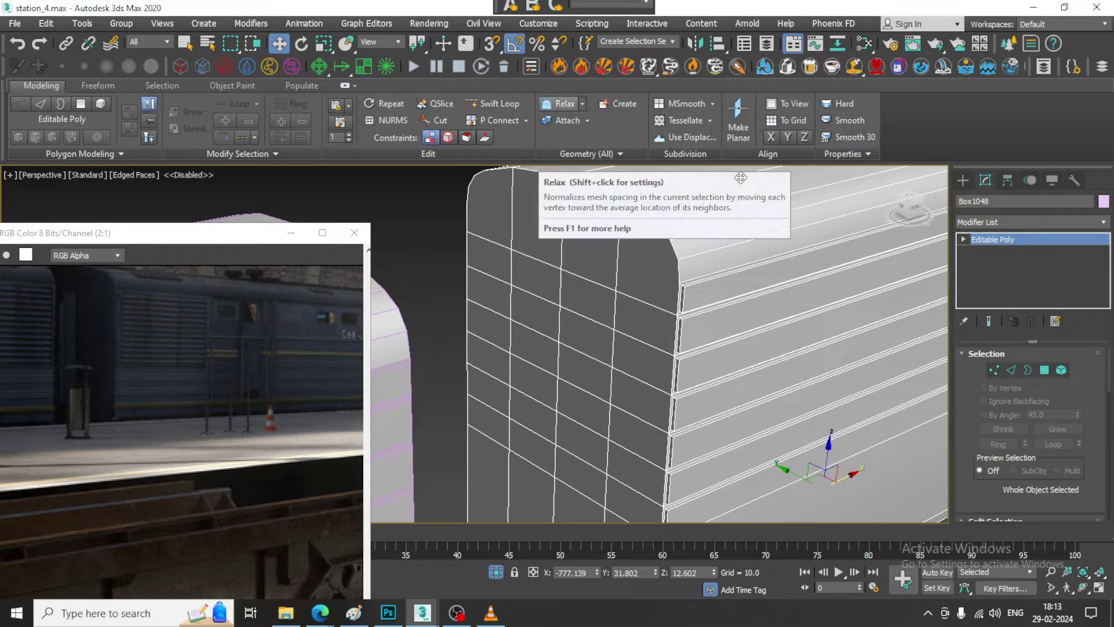
# Step: Add one horizontal and two vertical edge loops with SwiftLoop on the shell's end face to outline a narrow door frame
pyautogui.click(533, 280)
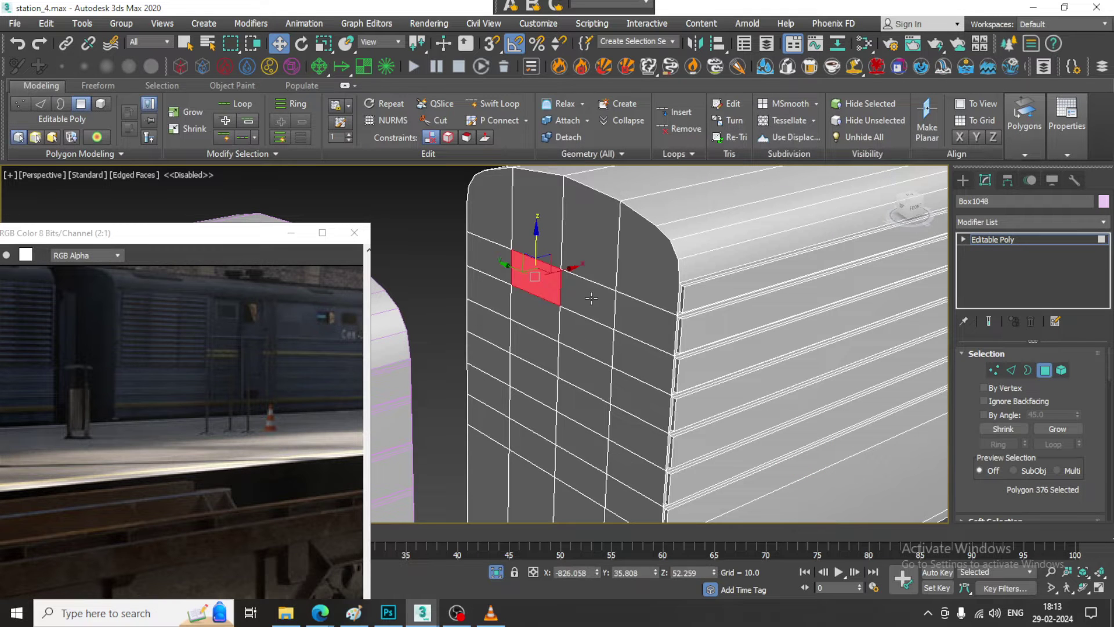
pyautogui.click(470, 105)
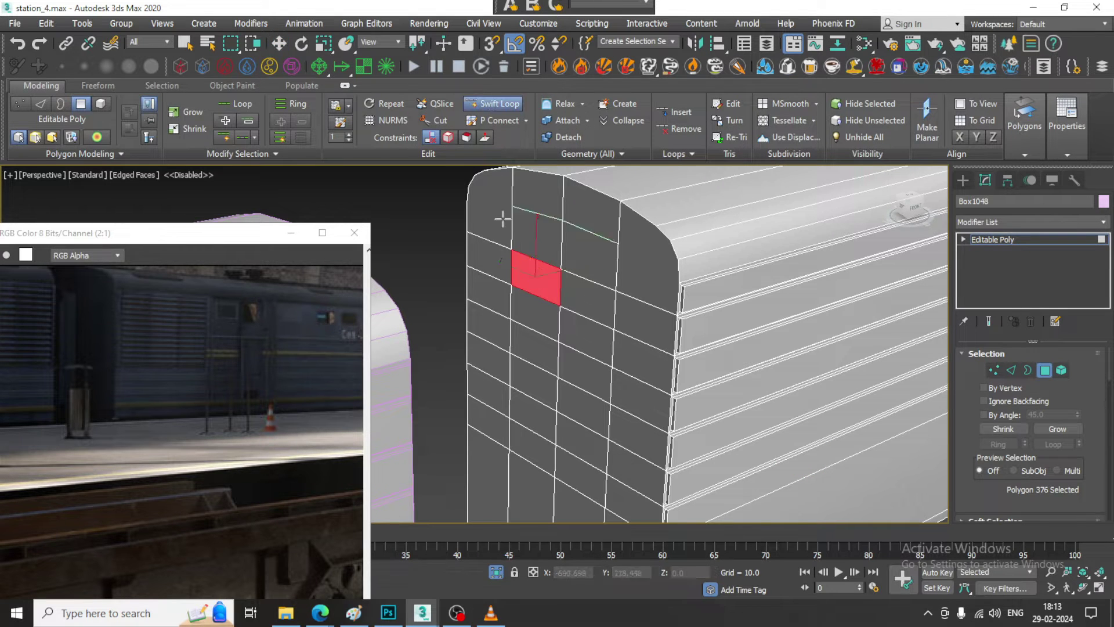
pyautogui.click(517, 261)
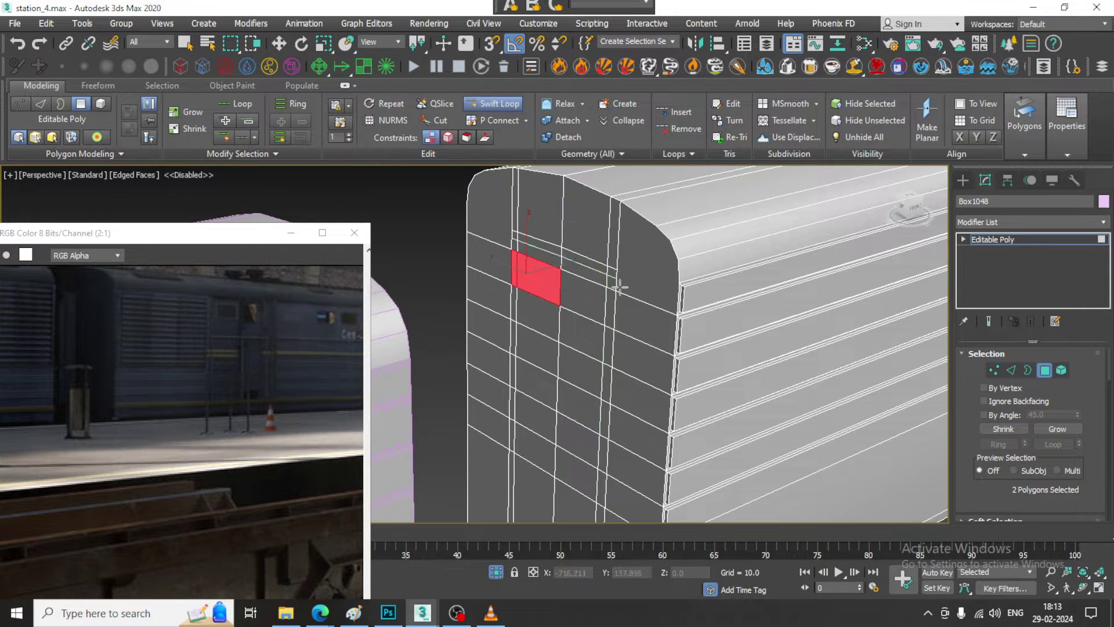
pyautogui.rightClick(640, 350)
pyautogui.press('4')
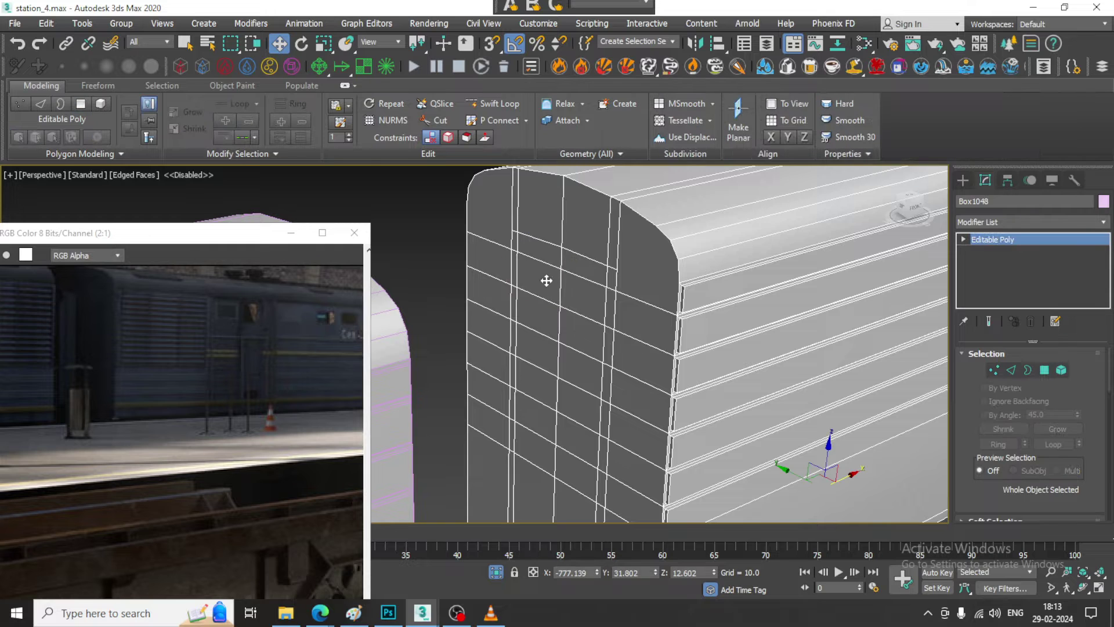
# Step: Select the end-face polygons forming the door frame's top bar and the upper part of both jambs
pyautogui.press('4')
pyautogui.click(515, 242)
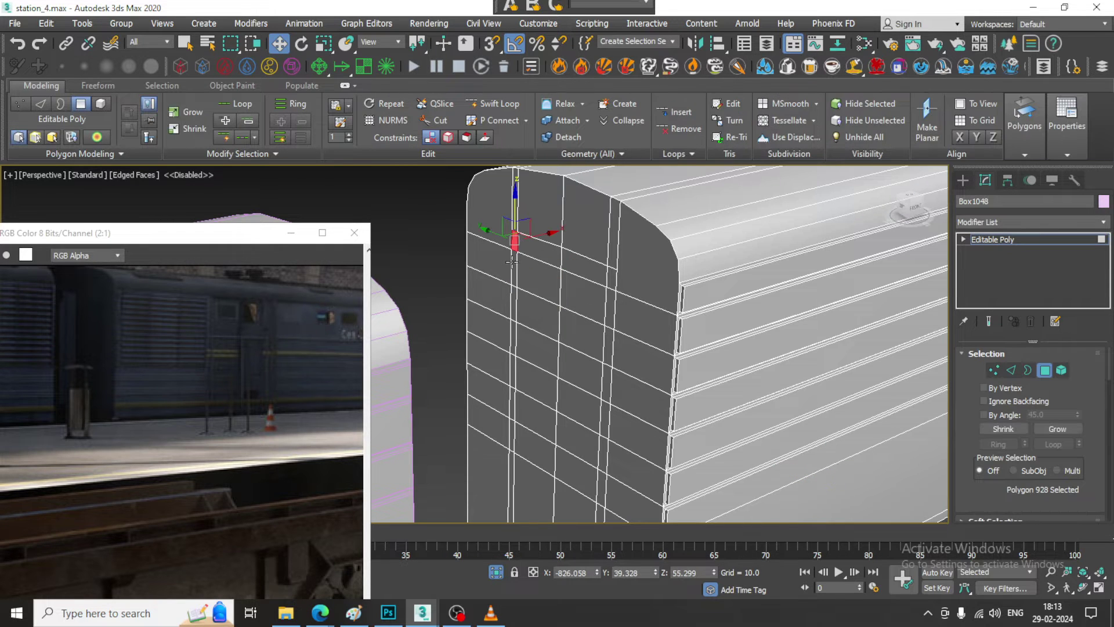
pyautogui.keyDown('ctrl'); pyautogui.click(516, 264); pyautogui.keyUp('ctrl')
pyautogui.keyDown('ctrl'); pyautogui.click(546, 251); pyautogui.keyUp('ctrl')
pyautogui.keyDown('ctrl'); pyautogui.click(604, 260); pyautogui.keyUp('ctrl')
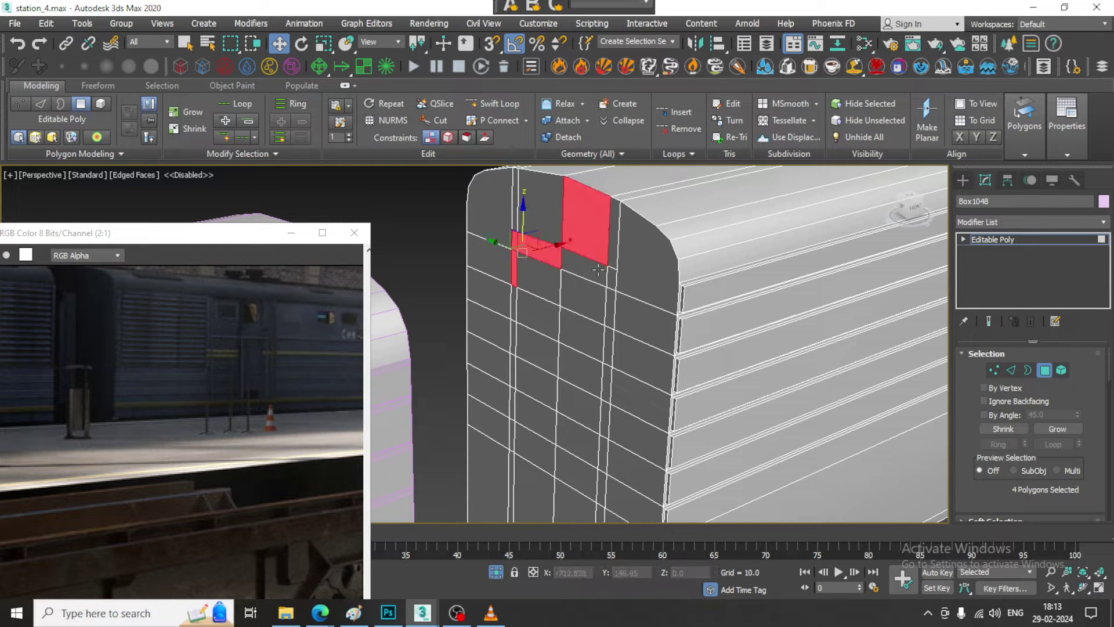
pyautogui.hotkey('ctrl', 'z')
pyautogui.keyDown('ctrl'); pyautogui.click(590, 271); pyautogui.keyUp('ctrl')
pyautogui.keyDown('ctrl'); pyautogui.click(610, 276); pyautogui.keyUp('ctrl')
pyautogui.keyDown('ctrl'); pyautogui.click(609, 307); pyautogui.keyUp('ctrl')
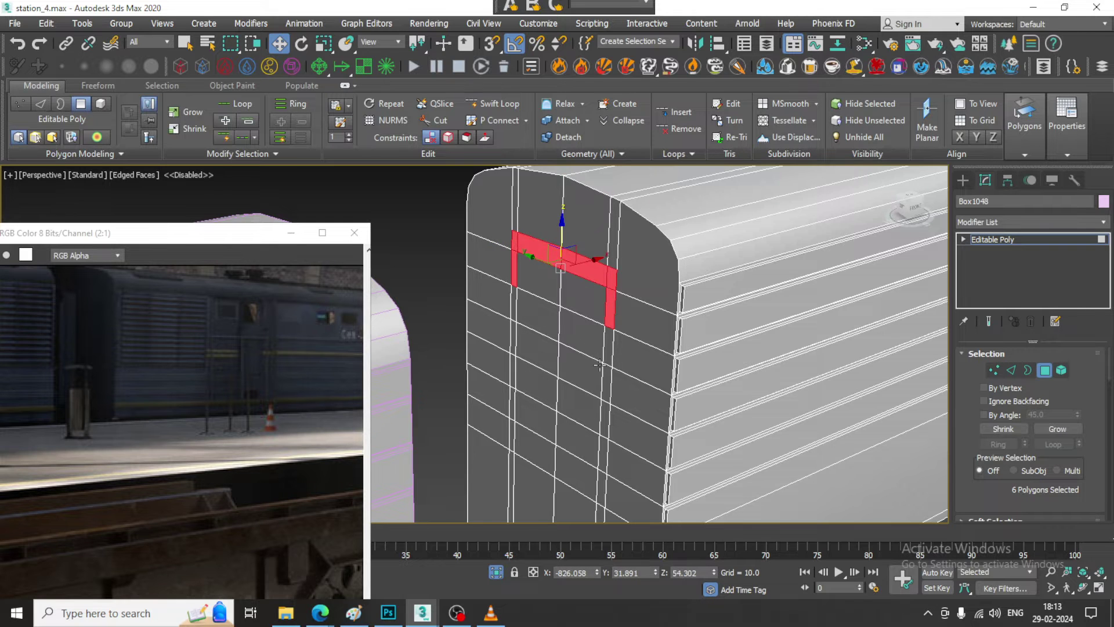
# Step: Extend the polygon selection down the jamb nearest the louvred side to the bottom edge of the end face
pyautogui.moveTo(645, 336); pyautogui.dragTo(663, 254, button='middle')
pyautogui.keyDown('ctrl'); pyautogui.click(621, 276); pyautogui.keyUp('ctrl')
pyautogui.keyDown('ctrl'); pyautogui.click(626, 326); pyautogui.keyUp('ctrl')
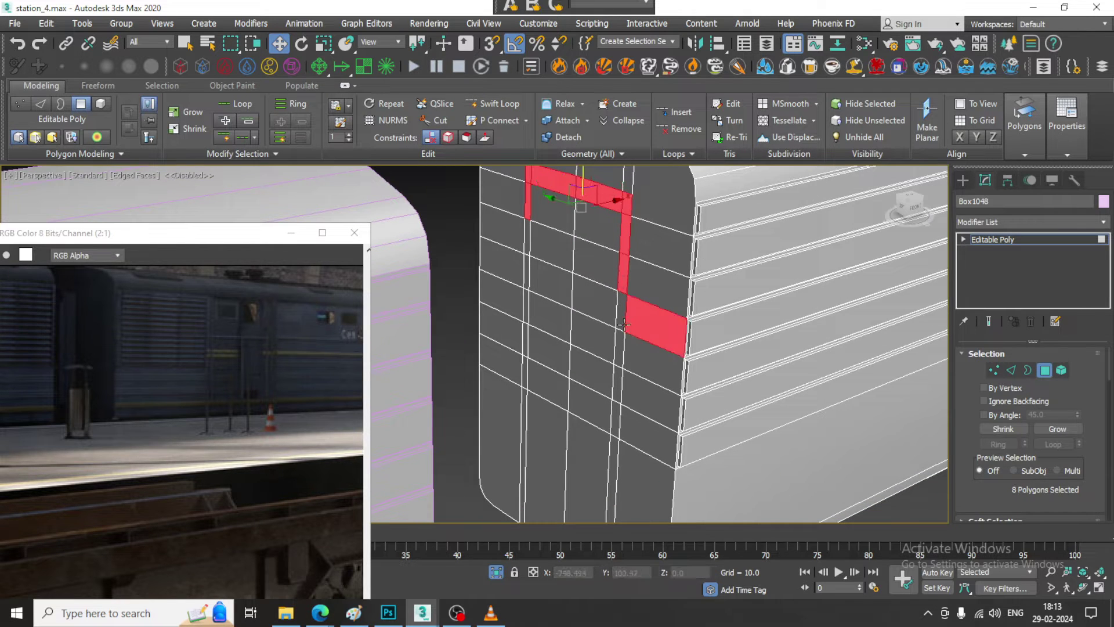
pyautogui.hotkey('ctrl', 'z')
pyautogui.keyDown('ctrl'); pyautogui.click(623, 313); pyautogui.keyUp('ctrl')
pyautogui.keyDown('ctrl'); pyautogui.click(620, 351); pyautogui.keyUp('ctrl')
pyautogui.keyDown('ctrl'); pyautogui.click(618, 386); pyautogui.keyUp('ctrl')
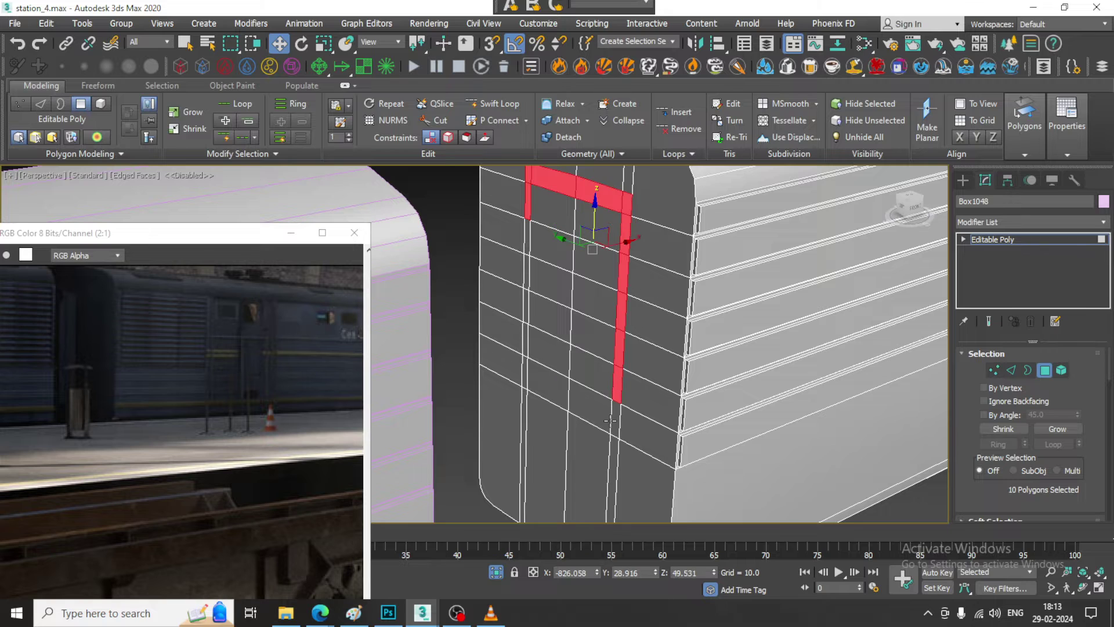
pyautogui.keyDown('ctrl'); pyautogui.click(616, 421); pyautogui.keyUp('ctrl')
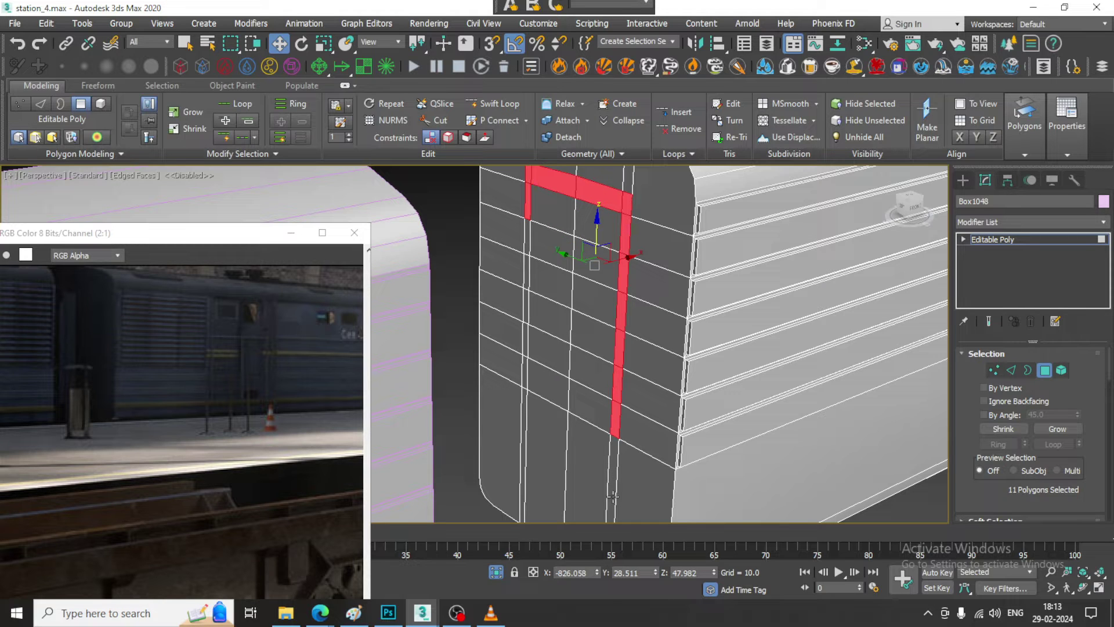
pyautogui.keyDown('ctrl'); pyautogui.click(612, 497); pyautogui.keyUp('ctrl')
pyautogui.keyDown('ctrl'); pyautogui.click(615, 473); pyautogui.keyUp('ctrl')
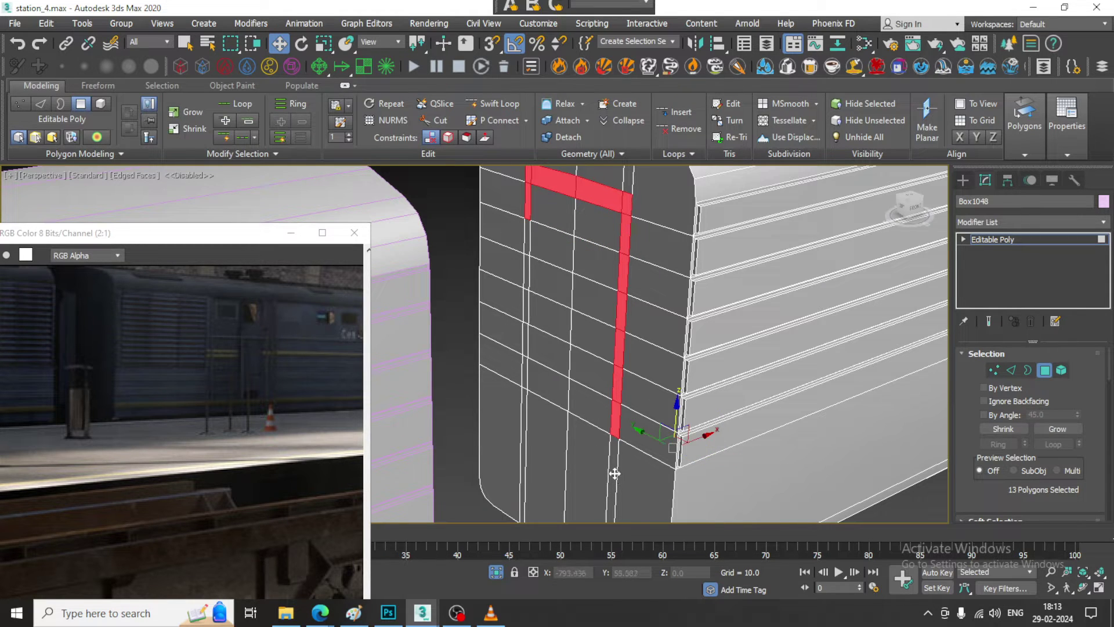
pyautogui.keyDown('ctrl'); pyautogui.click(612, 469); pyautogui.keyUp('ctrl')
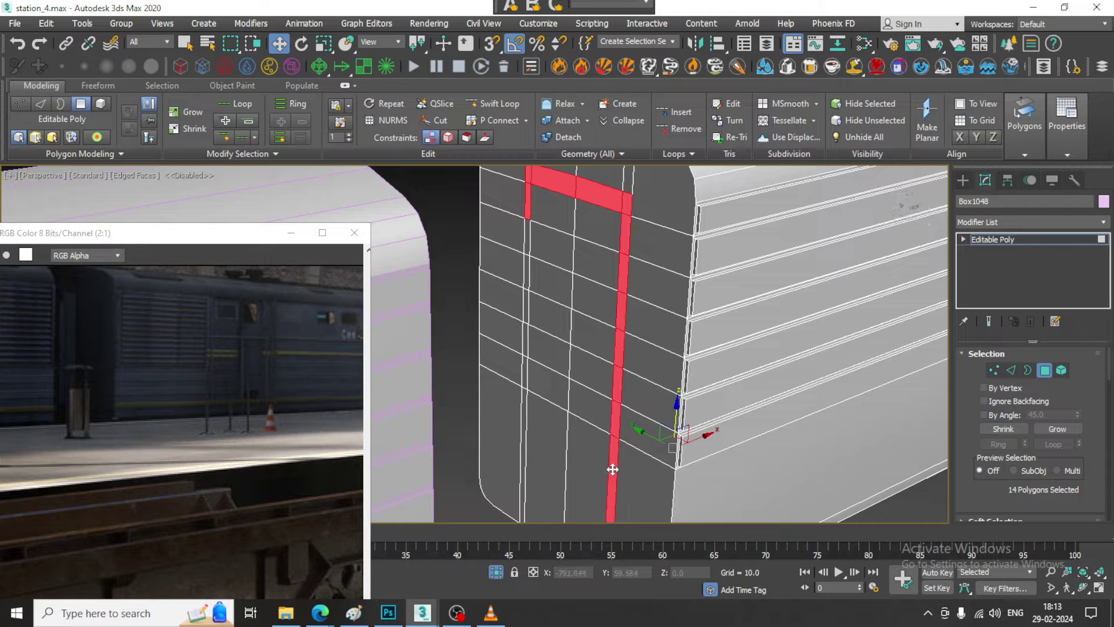
# Step: Check the selection in wireframe display and remove the stray polygons on the car's louvred side from it
pyautogui.press('F3')
pyautogui.keyDown('alt'); pyautogui.moveTo(612, 468); pyautogui.dragTo(675, 440, button='middle'); pyautogui.keyUp('alt')
pyautogui.keyDown('alt'); pyautogui.moveTo(721, 390); pyautogui.dragTo(675, 323); pyautogui.keyUp('alt')
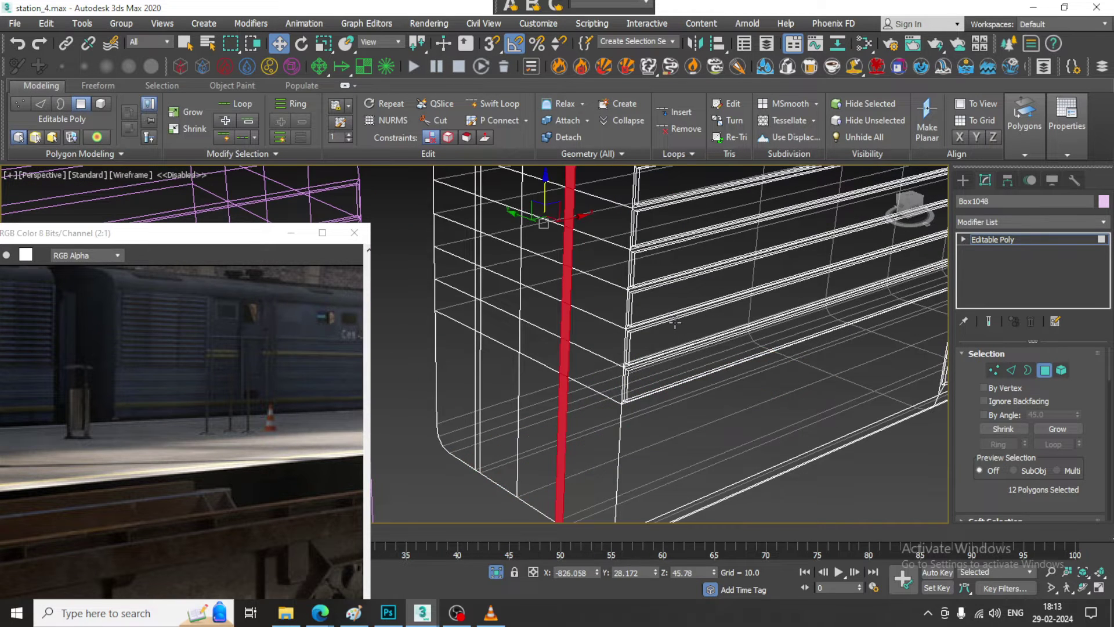
pyautogui.press('F3')
# Step: Add all remaining polygons of the opposite jamb, down to the end face's bottom edge, to the door frame selection
pyautogui.keyDown('alt'); pyautogui.moveTo(643, 374); pyautogui.dragTo(641, 365, button='middle'); pyautogui.keyUp('alt')
pyautogui.scroll(2, 589, 366)
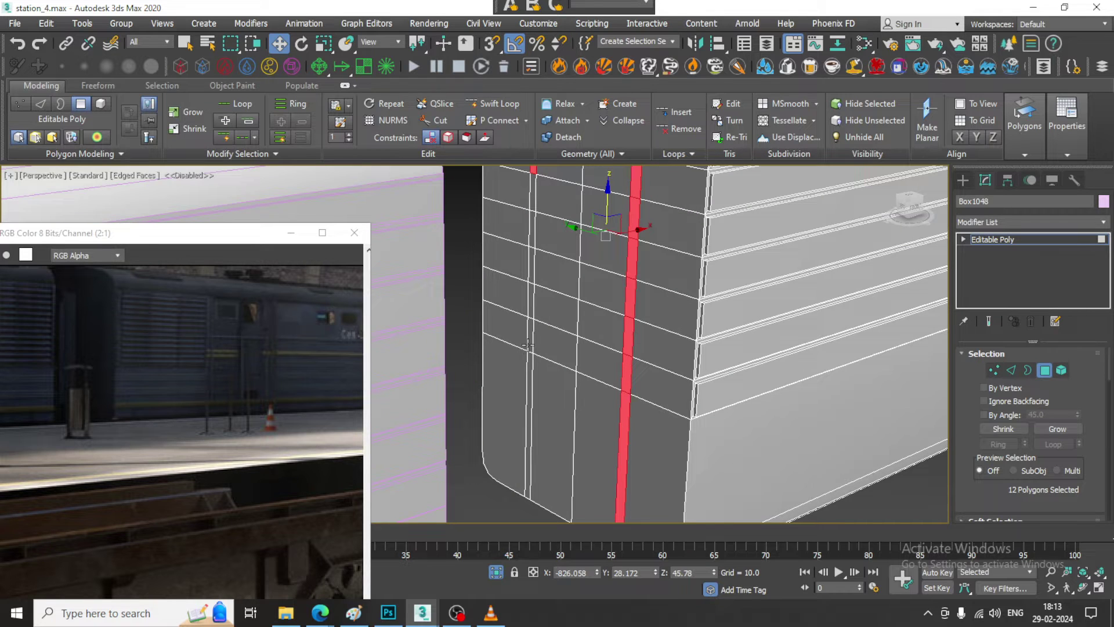
pyautogui.keyDown('ctrl'); pyautogui.click(531, 345); pyautogui.keyUp('ctrl')
pyautogui.keyDown('ctrl'); pyautogui.click(529, 363); pyautogui.keyUp('ctrl')
pyautogui.keyDown('ctrl'); pyautogui.click(530, 301); pyautogui.keyUp('ctrl')
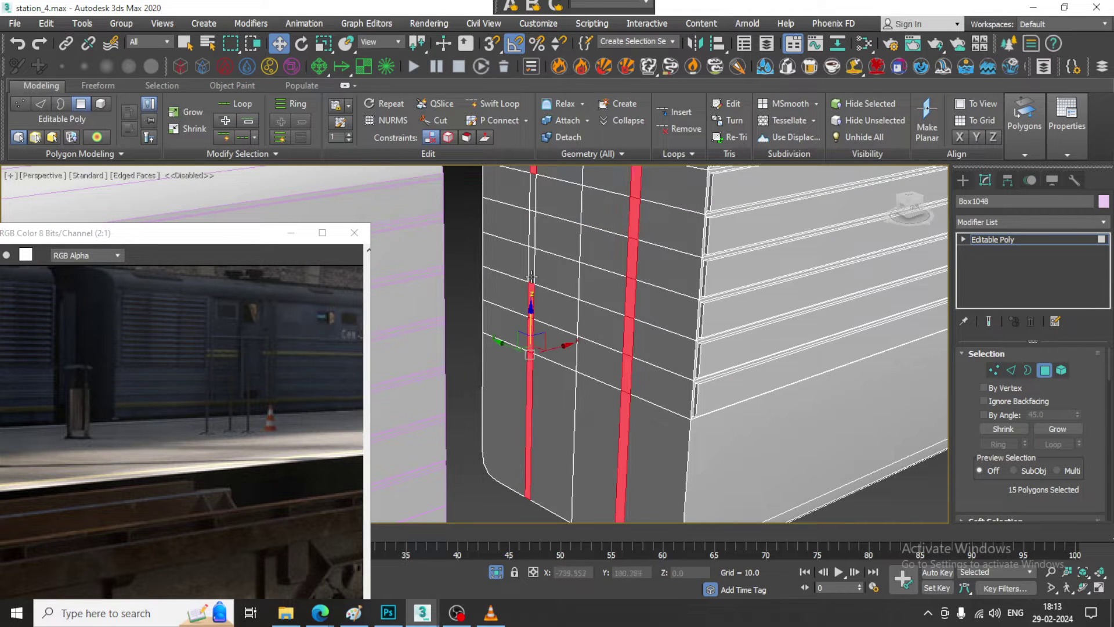
pyautogui.keyDown('ctrl'); pyautogui.click(532, 267); pyautogui.keyUp('ctrl')
pyautogui.keyDown('ctrl'); pyautogui.click(533, 230); pyautogui.keyUp('ctrl')
pyautogui.keyDown('ctrl'); pyautogui.click(533, 195); pyautogui.keyUp('ctrl')
pyautogui.scroll(-2, 533, 195)
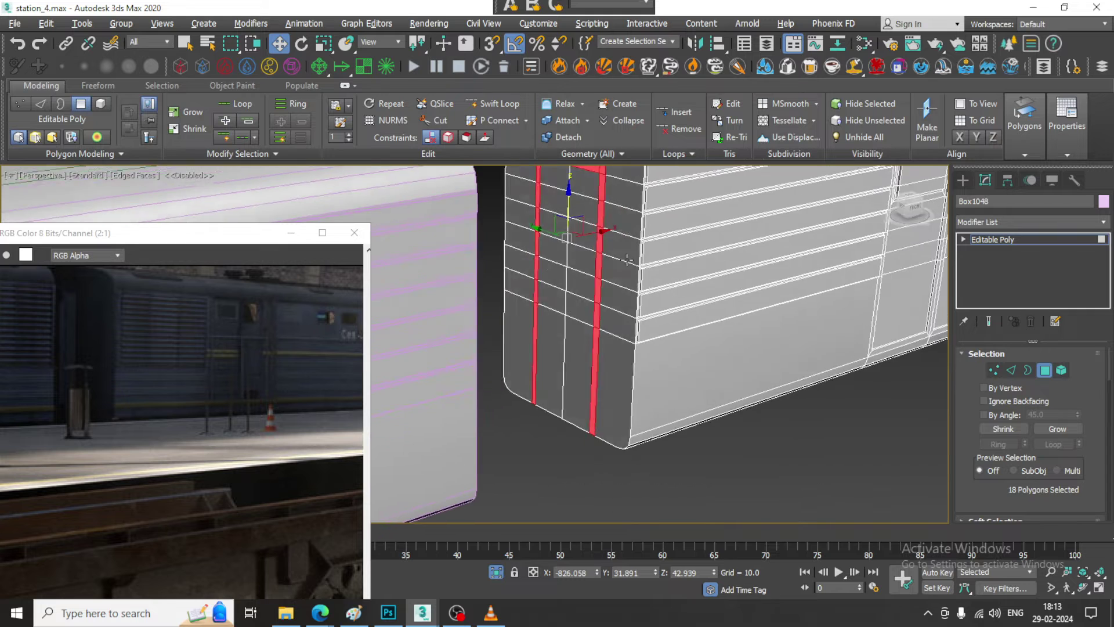
# Step: Extrude the selected door frame polygons about 9 units outward from the end face into the gap between the cars
pyautogui.keyDown('alt'); pyautogui.moveTo(602, 231); pyautogui.dragTo(571, 261, button='middle'); pyautogui.keyUp('alt')
pyautogui.scroll(-3, 1032, 464)
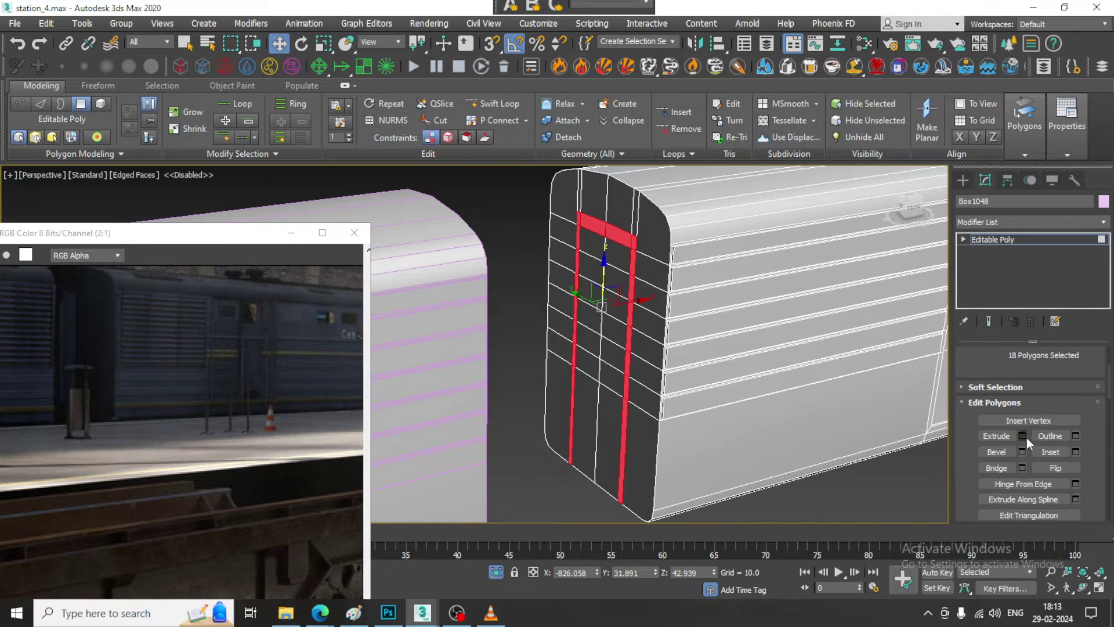
pyautogui.click(1023, 436)
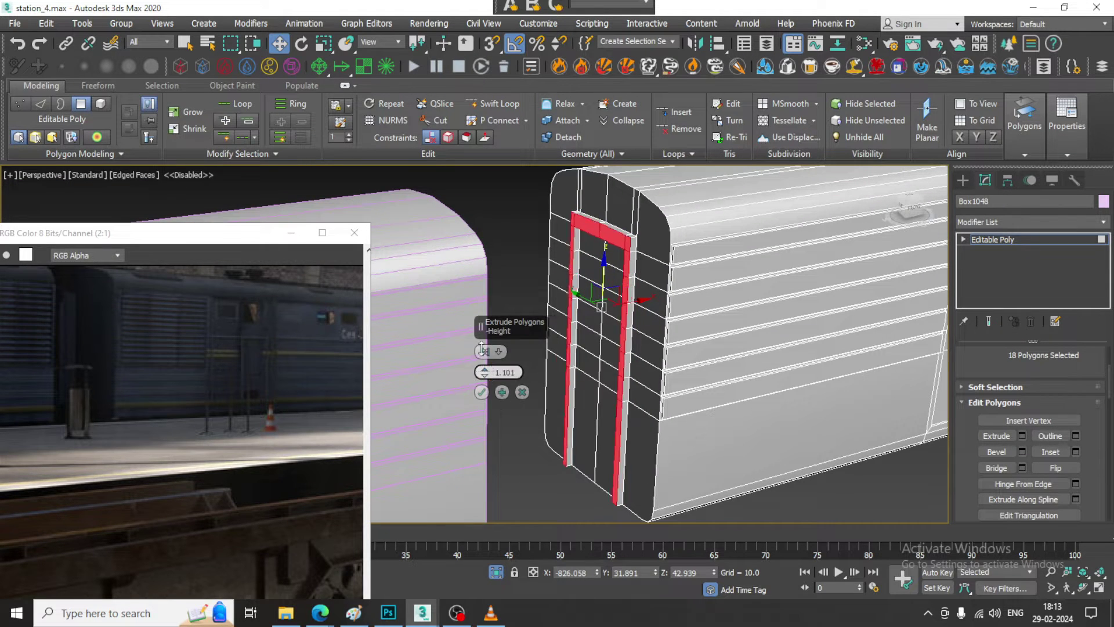
pyautogui.moveTo(485, 372); pyautogui.dragTo(487, 316)
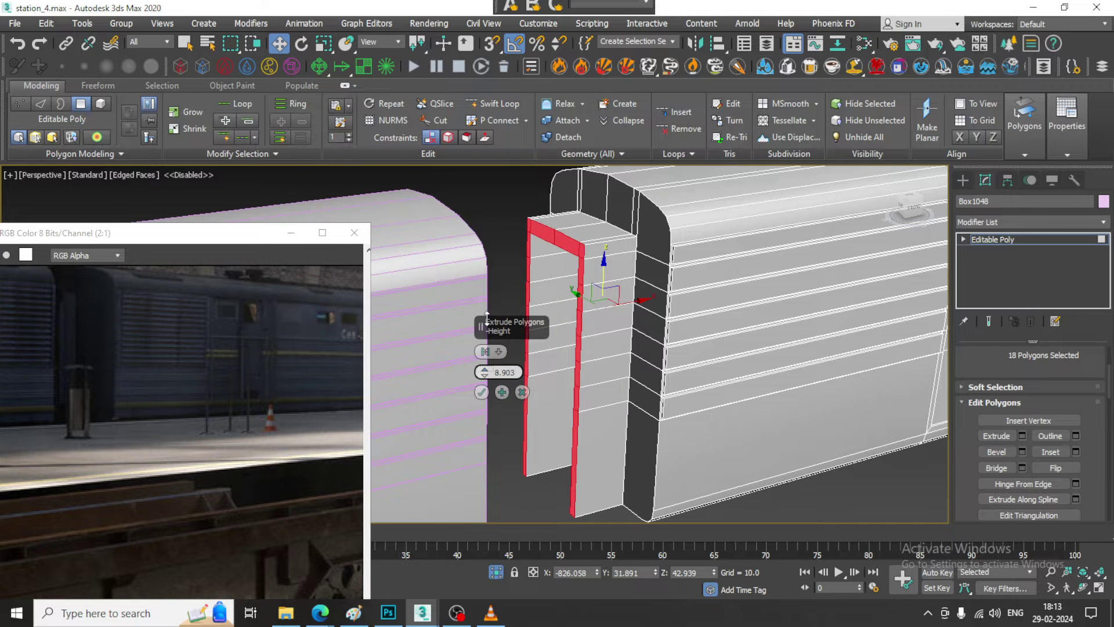
pyautogui.click(486, 392)
# Step: Select the extruded frame's edges running along the car's length and connect them with 2 segments
pyautogui.keyDown('alt'); pyautogui.moveTo(624, 380); pyautogui.dragTo(612, 355, button='middle'); pyautogui.keyUp('alt')
pyautogui.scroll(-3, 591, 371)
pyautogui.scroll(-3, 698, 335)
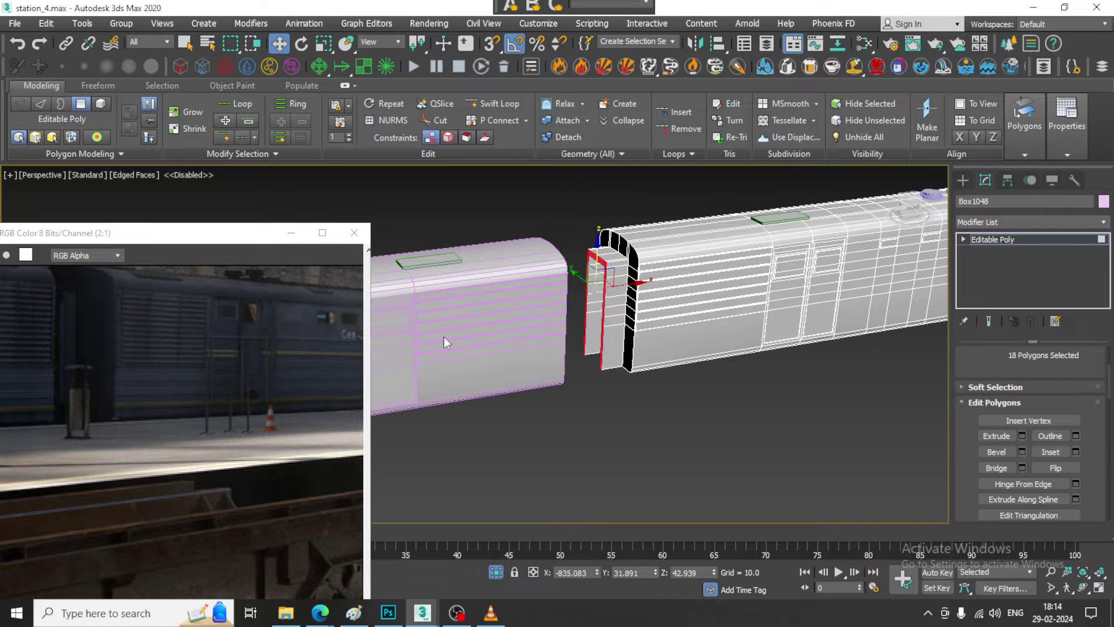
pyautogui.moveTo(632, 311)
pyautogui.keyDown('alt'); pyautogui.mouseDown(button='middle')
pyautogui.moveTo(619, 273)
pyautogui.moveTo(614, 318)
pyautogui.mouseUp(button='middle'); pyautogui.keyUp('alt')
pyautogui.scroll(4, 618, 273)
pyautogui.keyDown('alt'); pyautogui.moveTo(615, 318); pyautogui.dragTo(611, 284, button='middle'); pyautogui.keyUp('alt')
pyautogui.press('2')
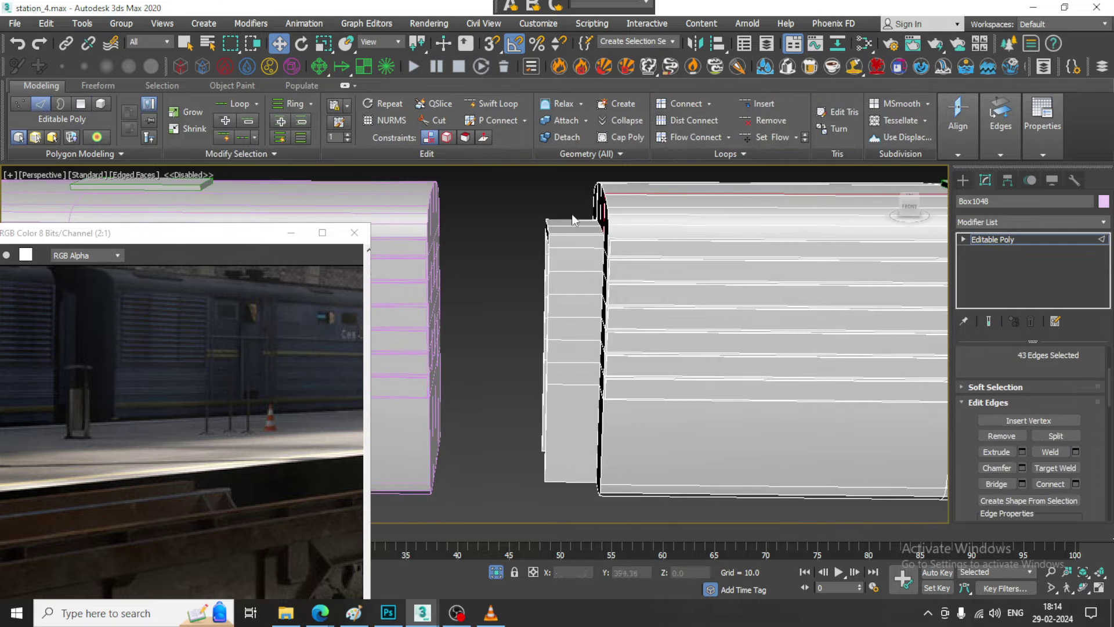
pyautogui.moveTo(581, 503); pyautogui.dragTo(578, 531)
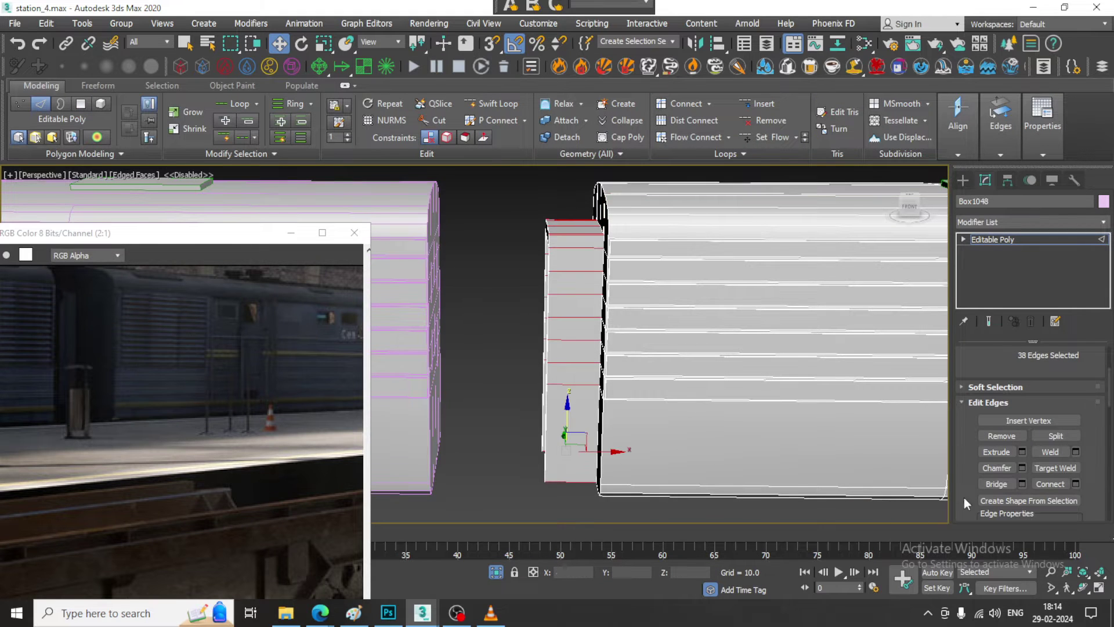
pyautogui.click(1076, 484)
pyautogui.moveTo(484, 355); pyautogui.dragTo(484, 366)
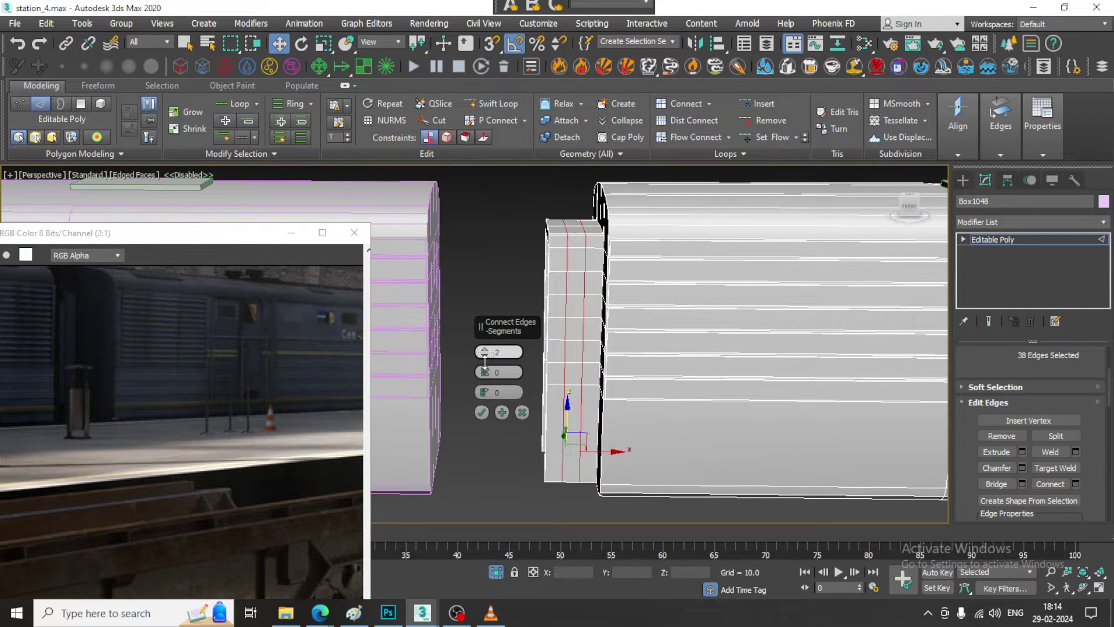
pyautogui.click(482, 412)
# Step: Finish editing the body shell and end the isolation to bring back the full station scene
pyautogui.keyDown('alt'); pyautogui.moveTo(620, 283); pyautogui.dragTo(645, 361, button='middle'); pyautogui.keyUp('alt')
pyautogui.scroll(-2, 655, 301)
pyautogui.scroll(-2, 650, 293)
pyautogui.click(1013, 240)
pyautogui.scroll(-3, 603, 313)
pyautogui.rightClick(606, 218)
pyautogui.click(635, 100)
# Step: Select the other train car's body group and add its underframe to the selection in the full-size Front view
pyautogui.click(577, 371)
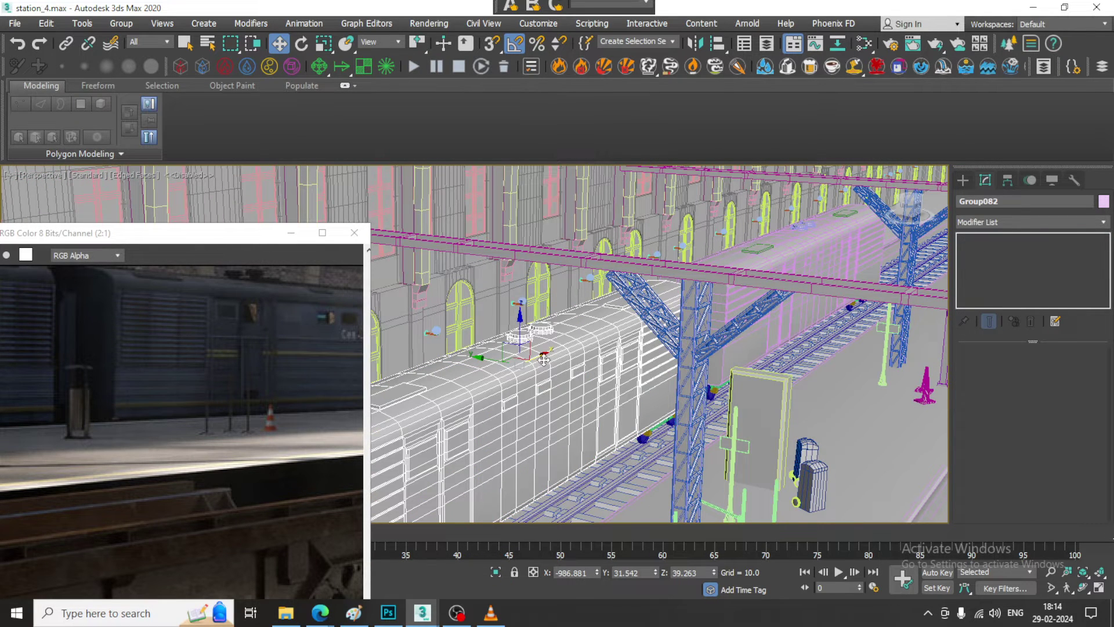
pyautogui.hotkey('alt', 'w')
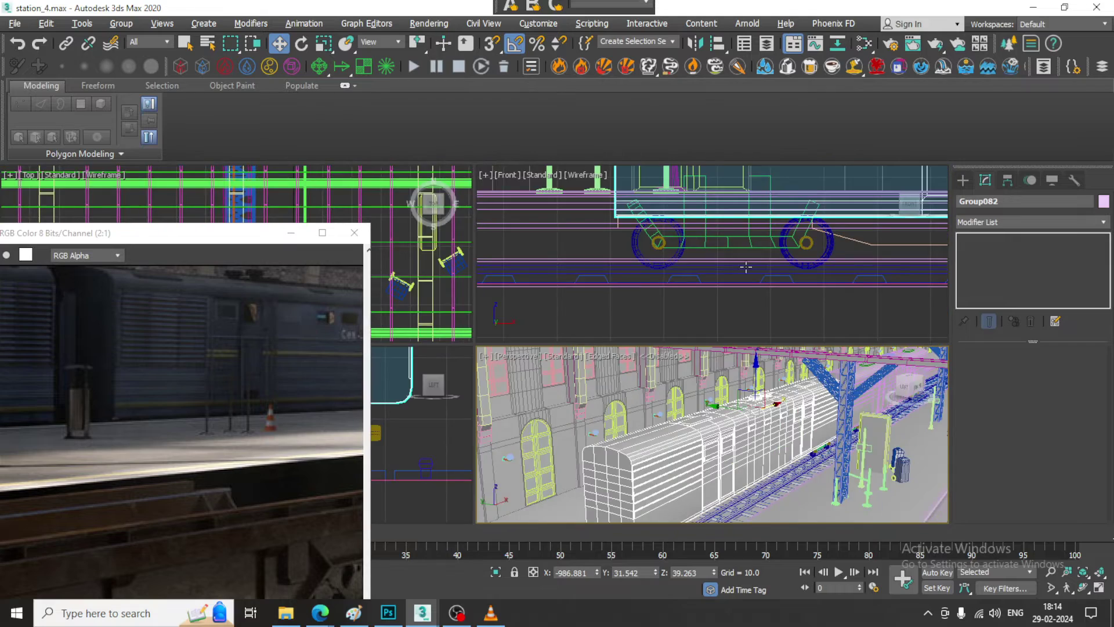
pyautogui.hotkey('alt', 'w')
pyautogui.scroll(-8, 711, 269)
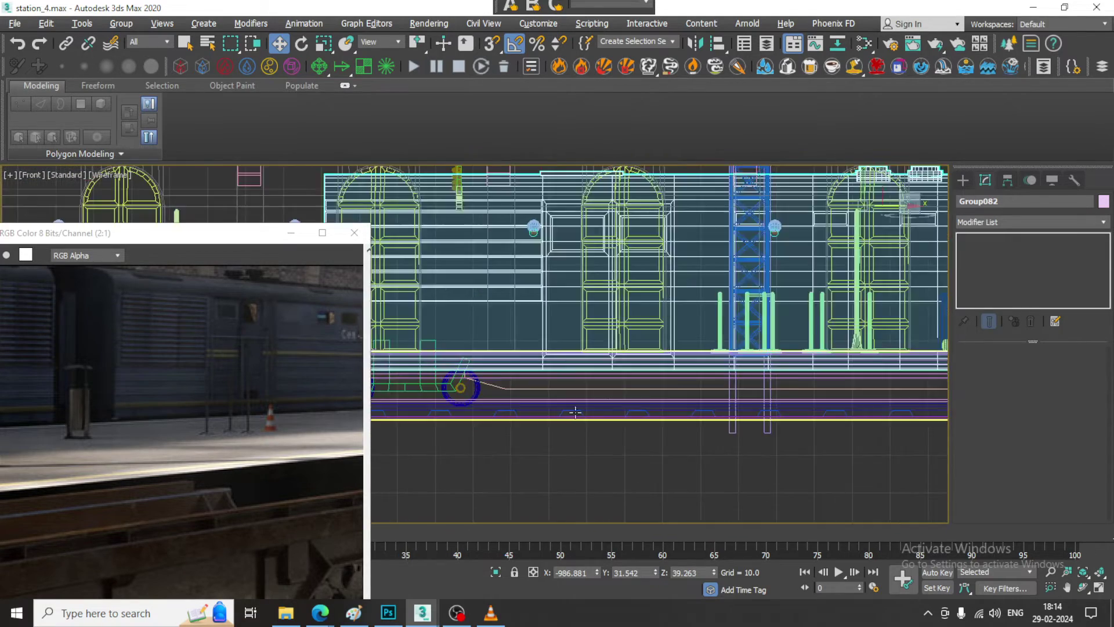
pyautogui.scroll(4, 575, 411)
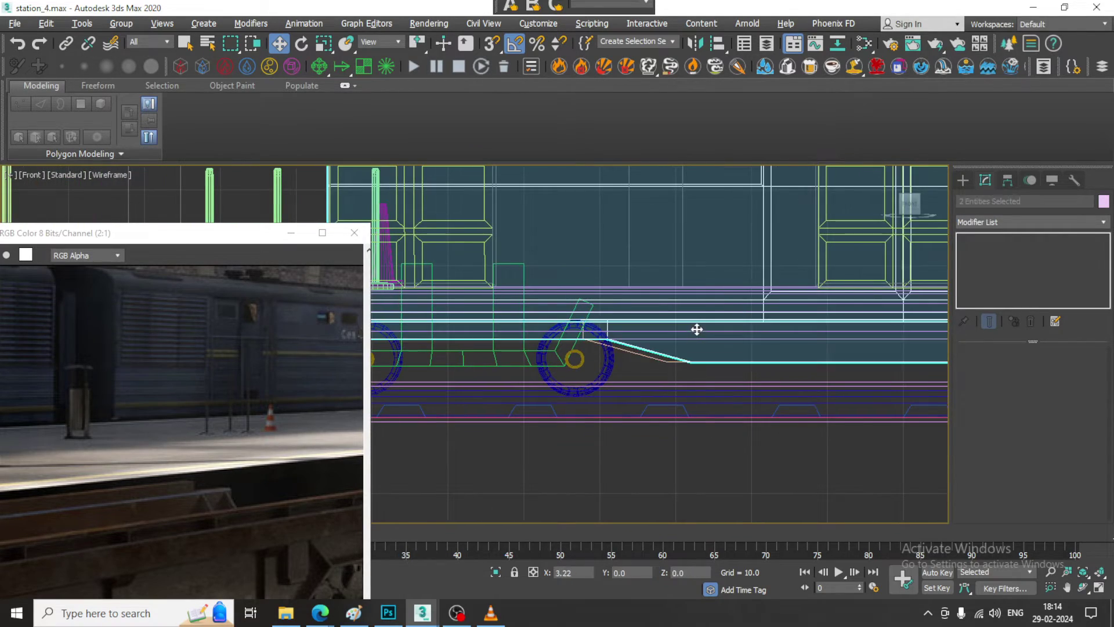
pyautogui.keyDown('ctrl'); pyautogui.click(671, 363); pyautogui.keyUp('ctrl')
pyautogui.keyDown('ctrl'); pyautogui.click(672, 340); pyautogui.keyUp('ctrl')
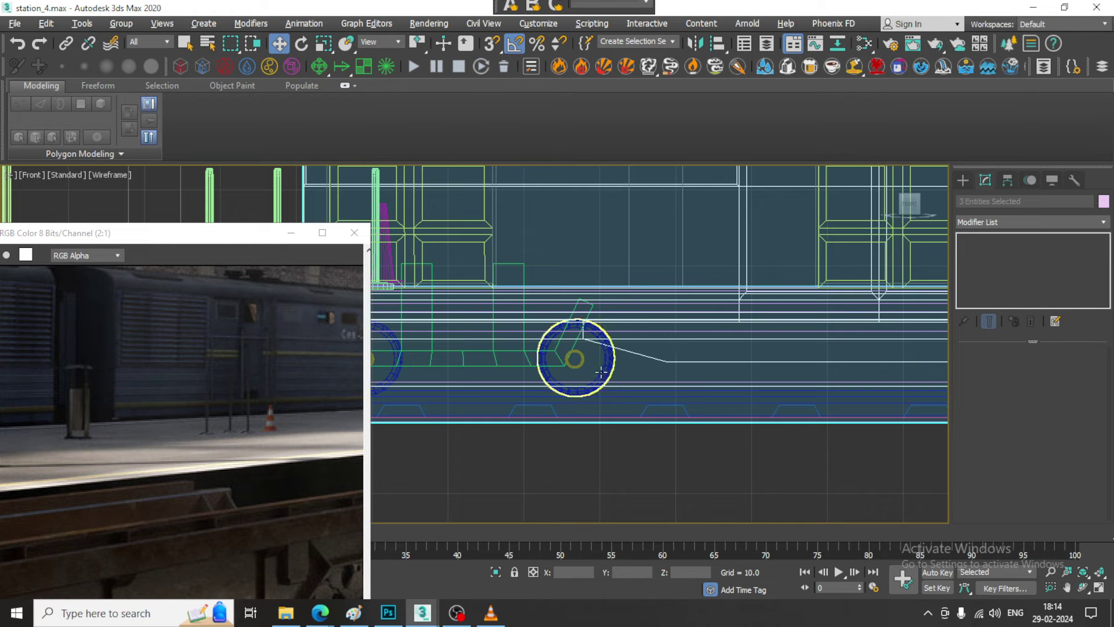
# Step: Add both wheels, the axle hubs and the side bracket of the car's first bogie to the selection
pyautogui.keyDown('ctrl'); pyautogui.click(586, 362); pyautogui.keyUp('ctrl')
pyautogui.moveTo(573, 359); pyautogui.dragTo(698, 354, button='middle')
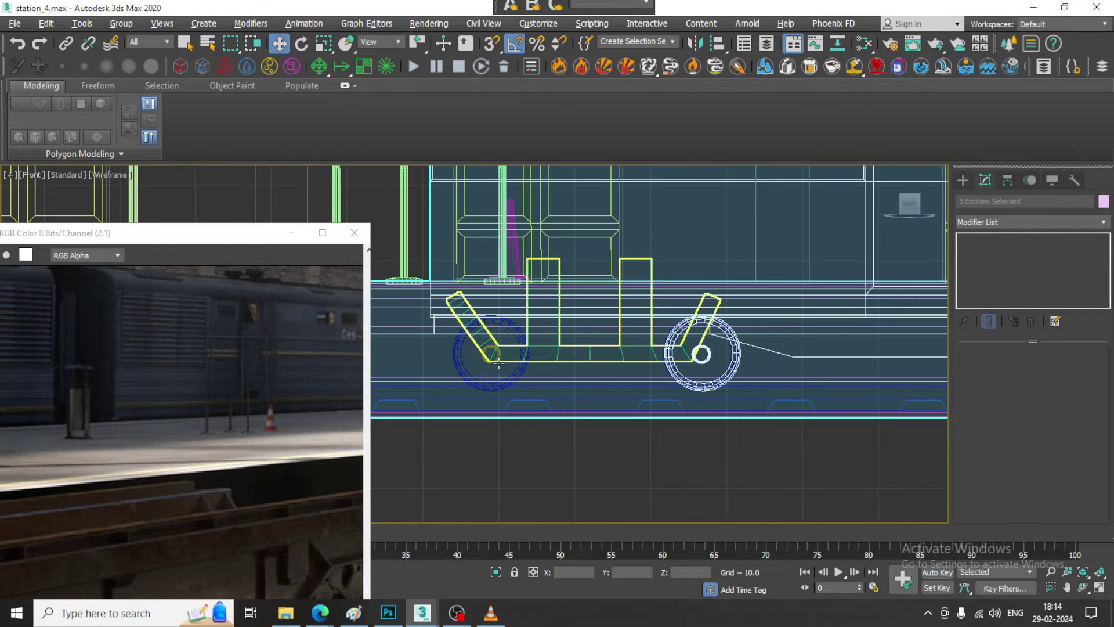
pyautogui.keyDown('ctrl'); pyautogui.click(498, 361); pyautogui.keyUp('ctrl')
pyautogui.keyDown('ctrl'); pyautogui.click(523, 362); pyautogui.keyUp('ctrl')
pyautogui.keyDown('ctrl'); pyautogui.click(522, 370); pyautogui.keyUp('ctrl')
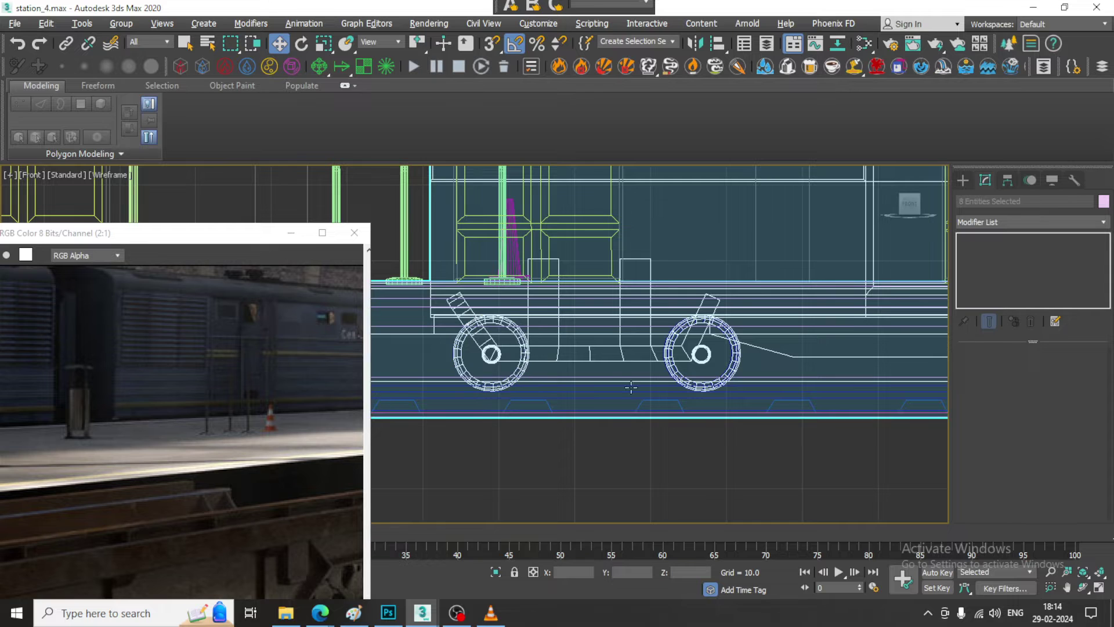
# Step: Remove the track object running beneath the car from the selection
pyautogui.moveTo(615, 345); pyautogui.dragTo(4, 345, button='middle')
pyautogui.moveTo(898, 388); pyautogui.dragTo(637, 408, button='middle')
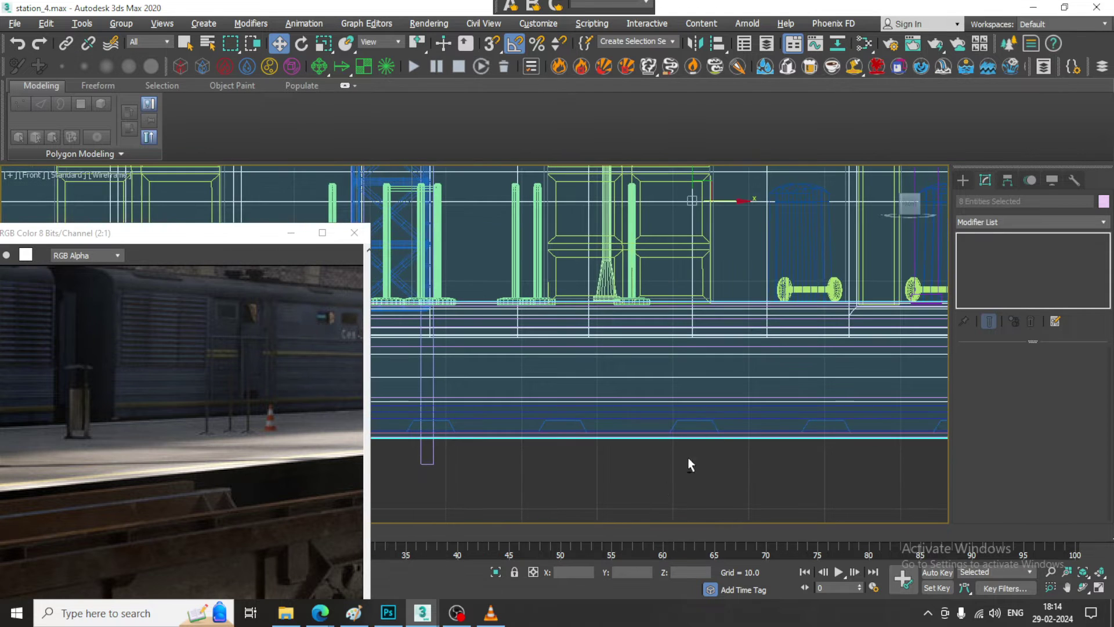
pyautogui.keyDown('alt'); pyautogui.moveTo(668, 477); pyautogui.dragTo(727, 423); pyautogui.keyUp('alt')
# Step: Add the near-side bracket, wheels and axles of the car's second bogie to the selection in the Front view
pyautogui.moveTo(771, 398); pyautogui.dragTo(497, 455, button='middle')
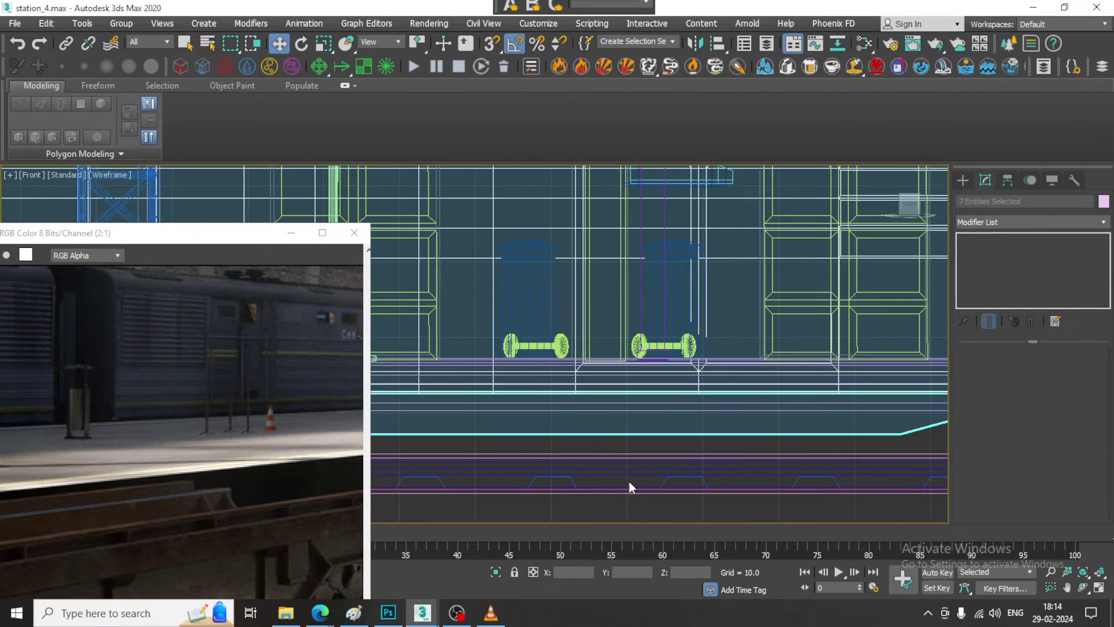
pyautogui.moveTo(836, 420); pyautogui.dragTo(416, 415, button='middle')
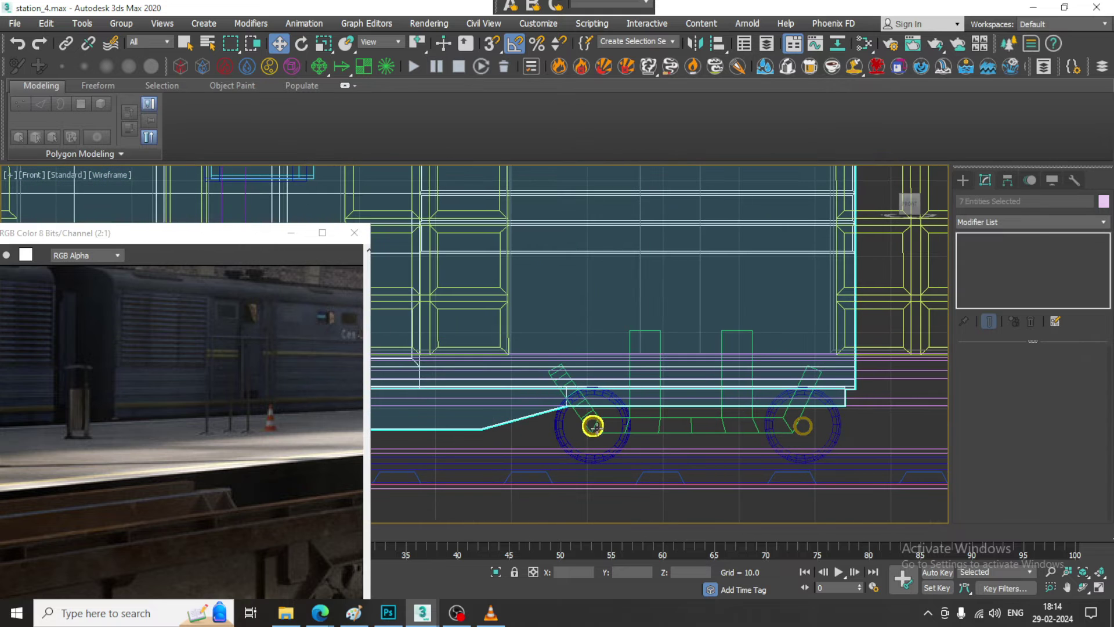
pyautogui.keyDown('ctrl'); pyautogui.click(635, 434); pyautogui.keyUp('ctrl')
pyautogui.keyDown('ctrl'); pyautogui.click(586, 427); pyautogui.keyUp('ctrl')
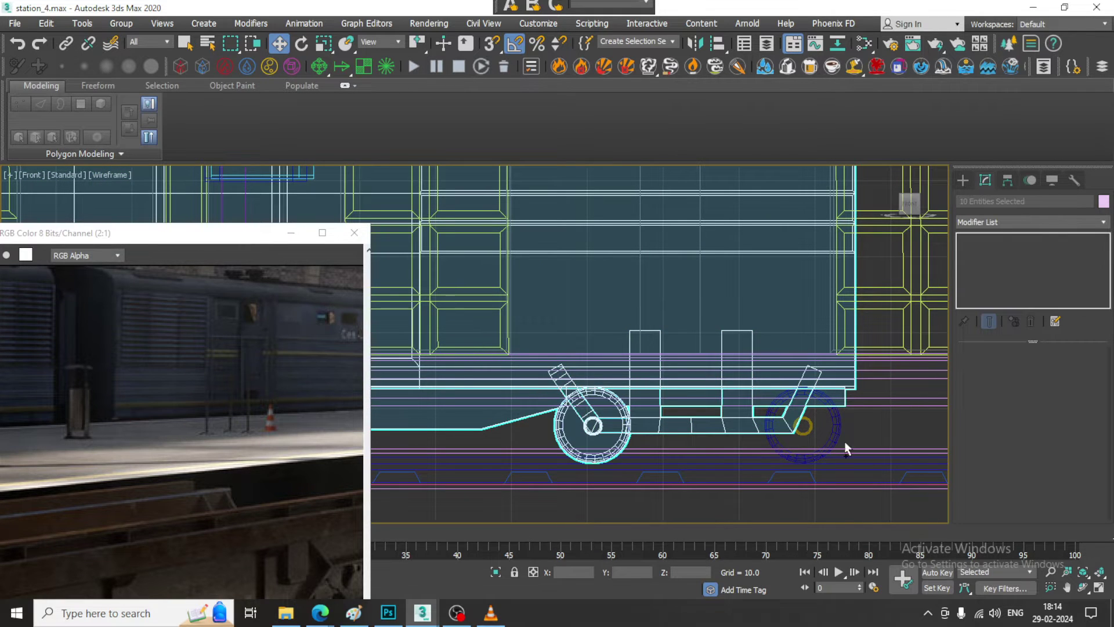
pyautogui.keyDown('ctrl'); pyautogui.click(805, 427); pyautogui.keyUp('ctrl')
pyautogui.keyDown('ctrl'); pyautogui.click(835, 432); pyautogui.keyUp('ctrl')
# Step: Isolate the selected car parts in the full-size Perspective view, check the undercarriage from both sides, and end the isolation
pyautogui.hotkey('alt', 'w')
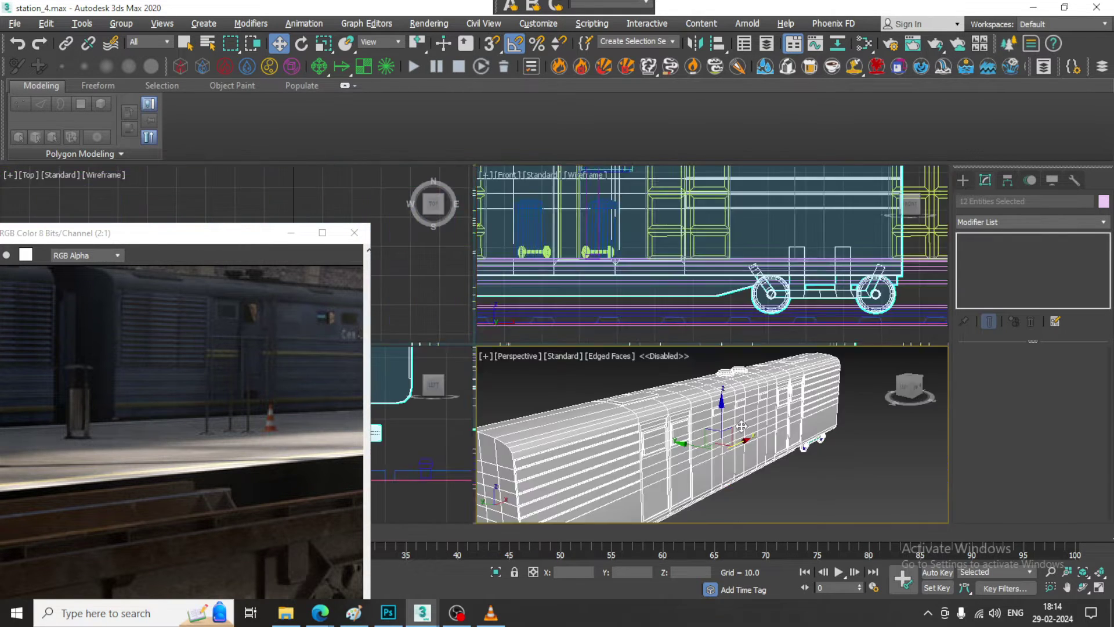
pyautogui.hotkey('alt', 'w')
pyautogui.scroll(8, 672, 412)
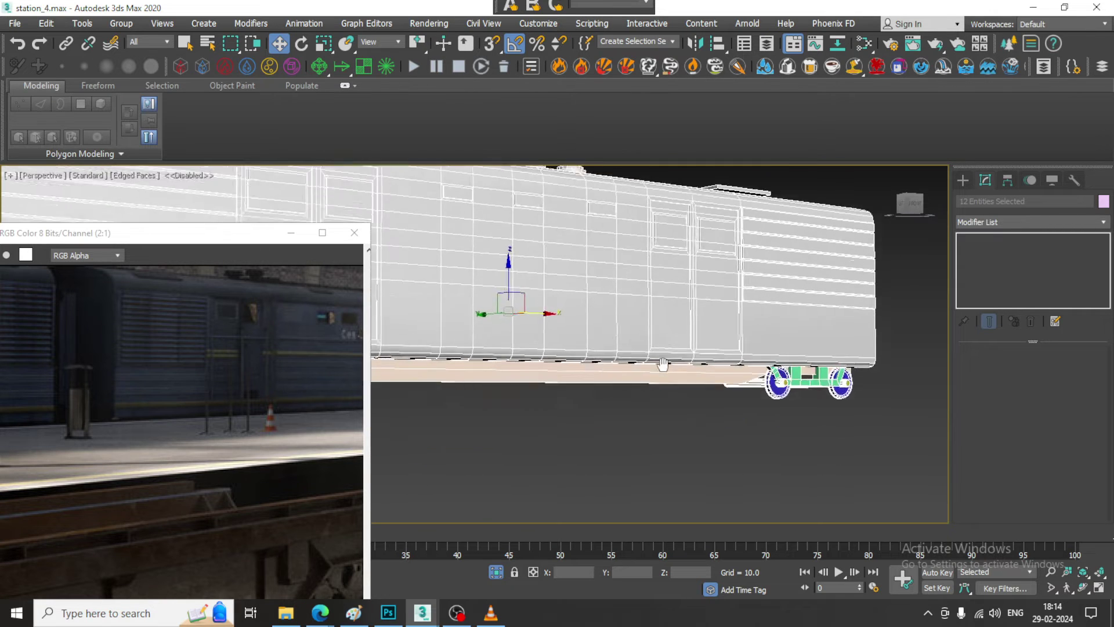
pyautogui.keyDown('alt'); pyautogui.moveTo(730, 381); pyautogui.dragTo(499, 375, button='middle'); pyautogui.keyUp('alt')
pyautogui.scroll(-5, 499, 375)
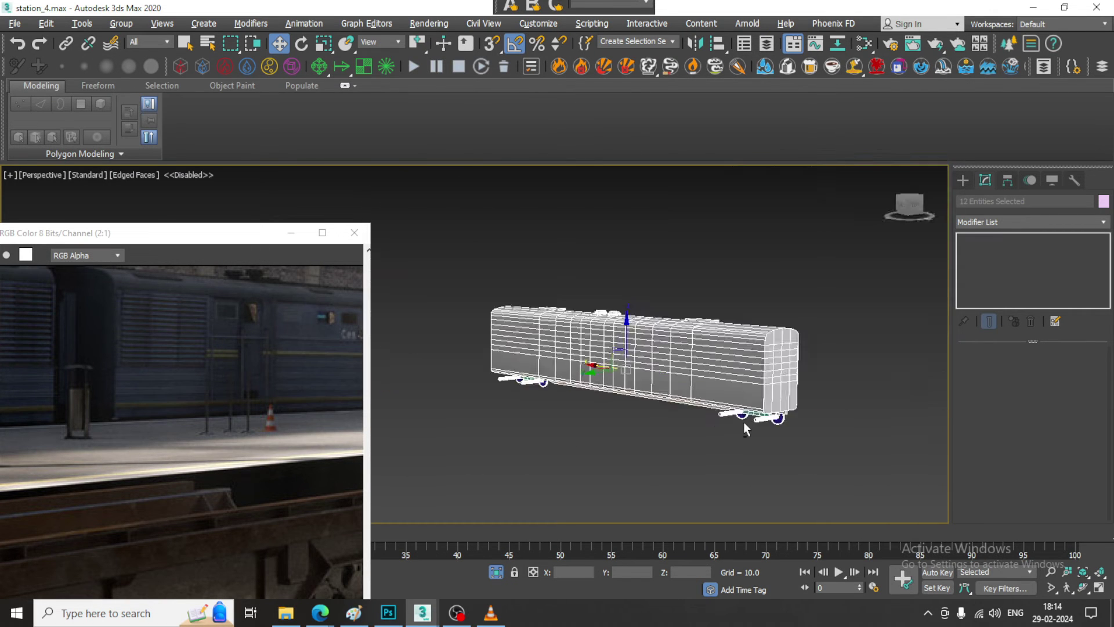
pyautogui.keyDown('alt'); pyautogui.moveTo(744, 423); pyautogui.dragTo(696, 332, button='middle'); pyautogui.keyUp('alt')
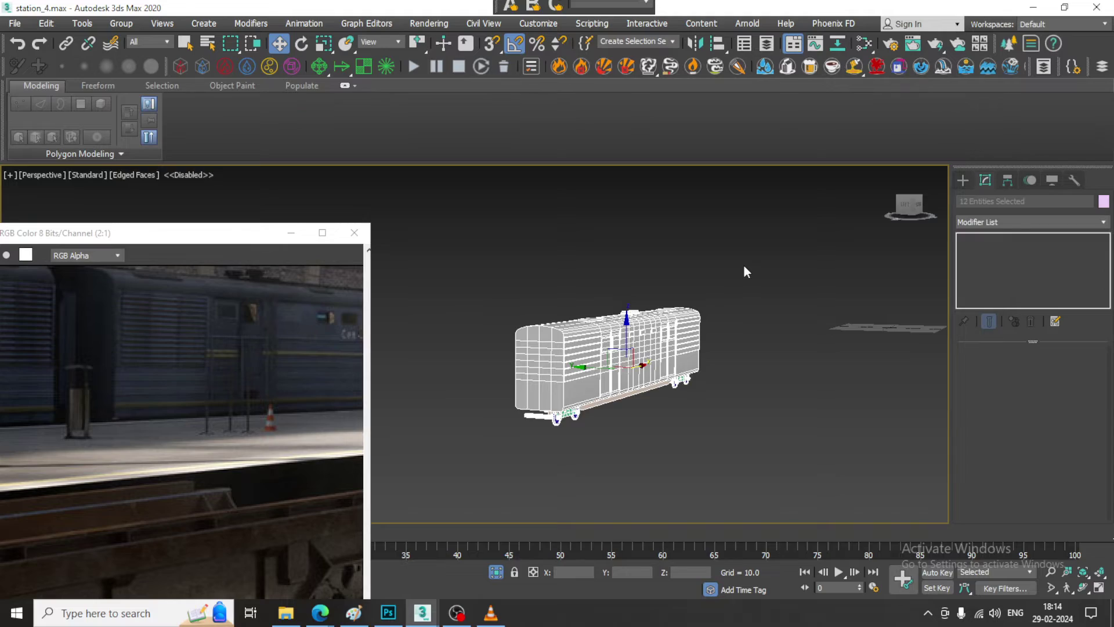
pyautogui.hotkey('alt', 'q')
# Step: Add the outer far-side wheel and an adjacent unselected part of the free-end bogie to the selection
pyautogui.scroll(8, 581, 334)
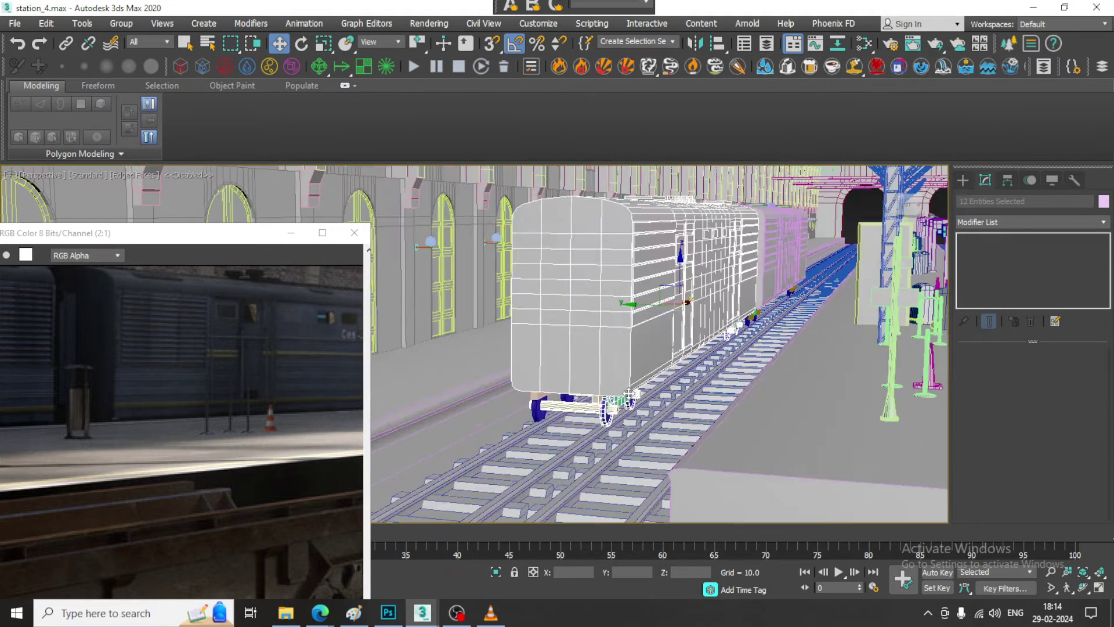
pyautogui.keyDown('ctrl'); pyautogui.click(539, 413); pyautogui.keyUp('ctrl')
pyautogui.moveTo(603, 402)
pyautogui.keyDown('alt'); pyautogui.mouseDown(button='middle')
pyautogui.moveTo(572, 405)
pyautogui.moveTo(597, 429)
pyautogui.moveTo(623, 397)
pyautogui.mouseUp(button='middle'); pyautogui.keyUp('alt')
pyautogui.scroll(3, 622, 398)
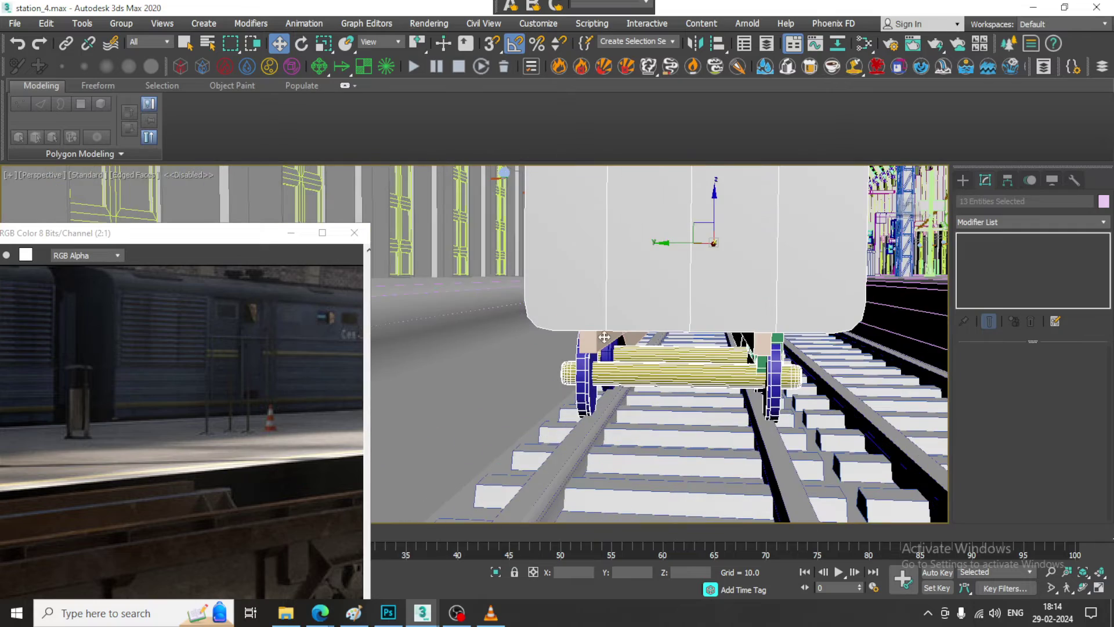
pyautogui.keyDown('ctrl'); pyautogui.click(604, 336); pyautogui.keyUp('ctrl')
pyautogui.scroll(5, 733, 359)
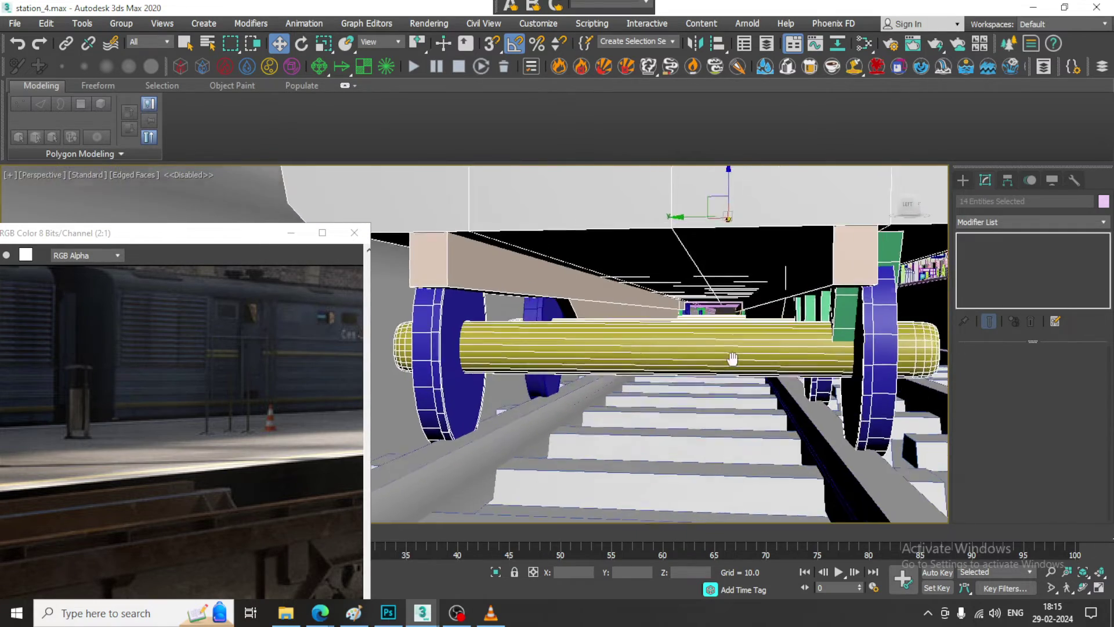
# Step: Show the scene in wireframe and add the far-side bracket and both far-side wheels of the other bogie to the selection
pyautogui.moveTo(733, 360); pyautogui.dragTo(423, 461, button='middle')
pyautogui.scroll(-5, 664, 406)
pyautogui.keyDown('alt'); pyautogui.moveTo(663, 405); pyautogui.dragTo(706, 359, button='middle'); pyautogui.keyUp('alt')
pyautogui.press('F3')
pyautogui.moveTo(691, 281); pyautogui.dragTo(704, 464, button='middle')
pyautogui.scroll(5, 654, 336)
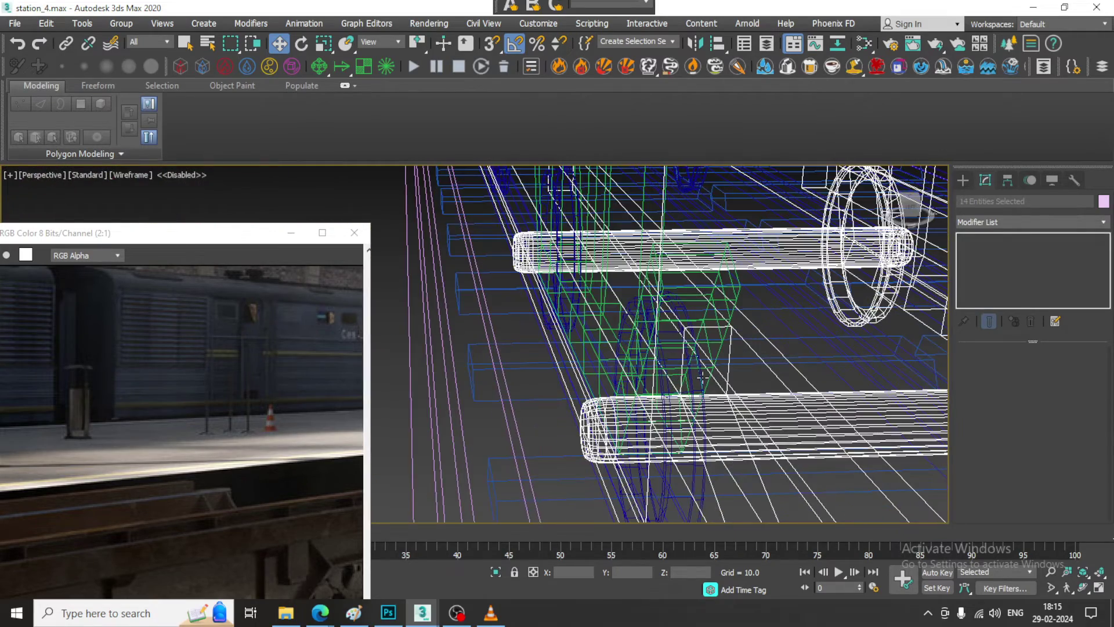
pyautogui.keyDown('ctrl'); pyautogui.click(738, 295); pyautogui.keyUp('ctrl')
pyautogui.keyDown('ctrl'); pyautogui.click(702, 468); pyautogui.keyUp('ctrl')
pyautogui.moveTo(567, 308); pyautogui.dragTo(761, 564, button='middle')
pyautogui.scroll(1, 633, 284)
pyautogui.keyDown('ctrl'); pyautogui.click(643, 297); pyautogui.keyUp('ctrl')
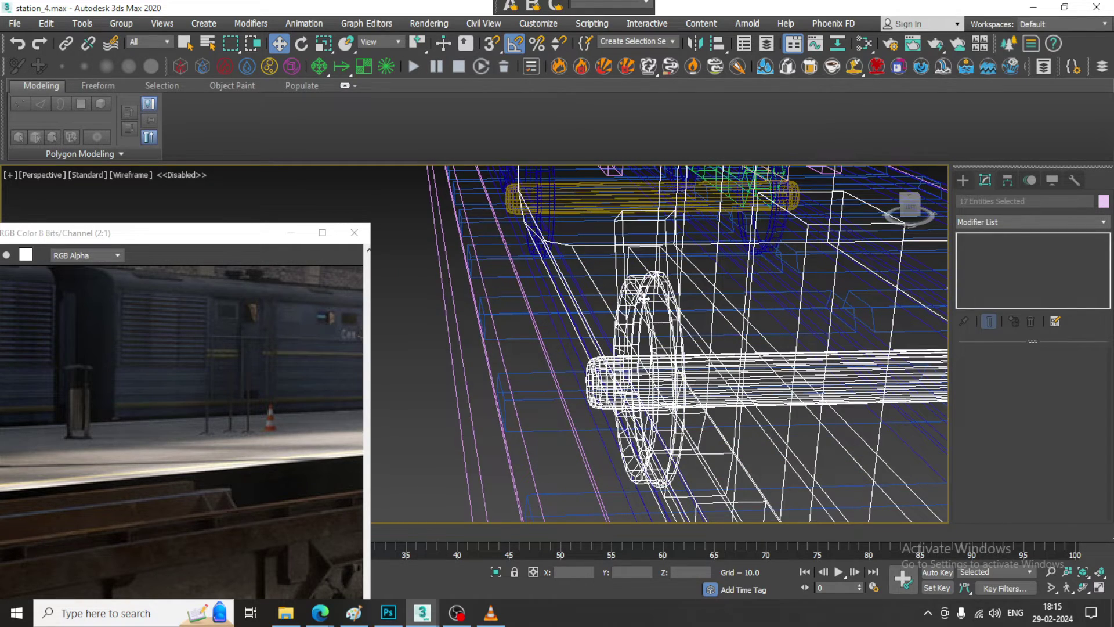
# Step: Restore shaded display, group the selected car body, underframe and bogies, then try lifting the group and undo the lift
pyautogui.scroll(-5, 704, 292)
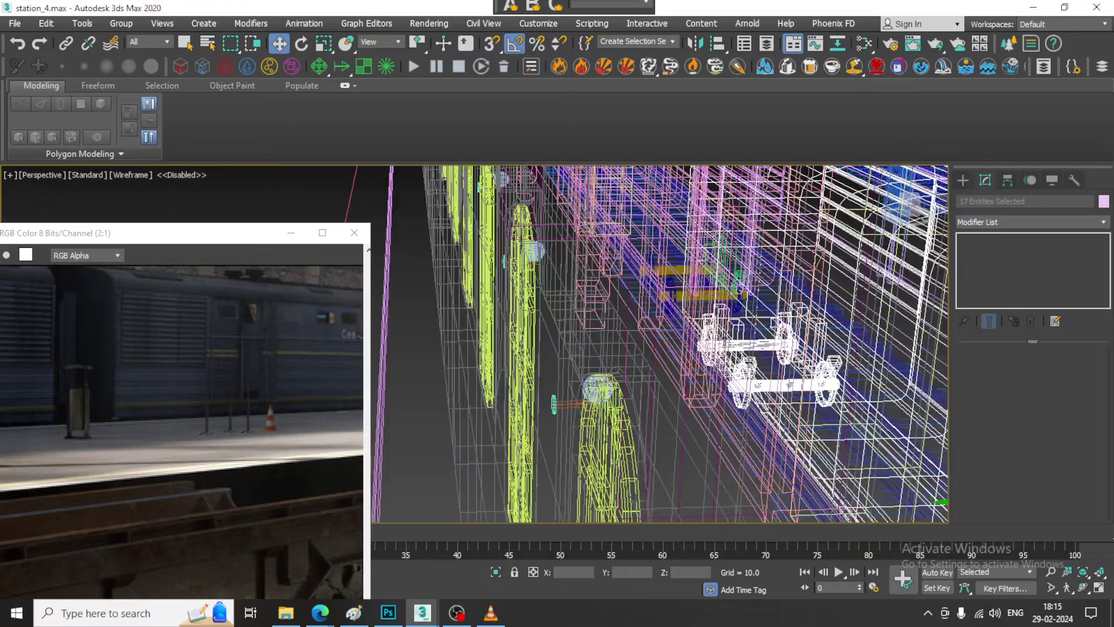
pyautogui.keyDown('alt'); pyautogui.moveTo(847, 395); pyautogui.dragTo(427, 319, button='middle'); pyautogui.keyUp('alt')
pyautogui.scroll(-4, 593, 302)
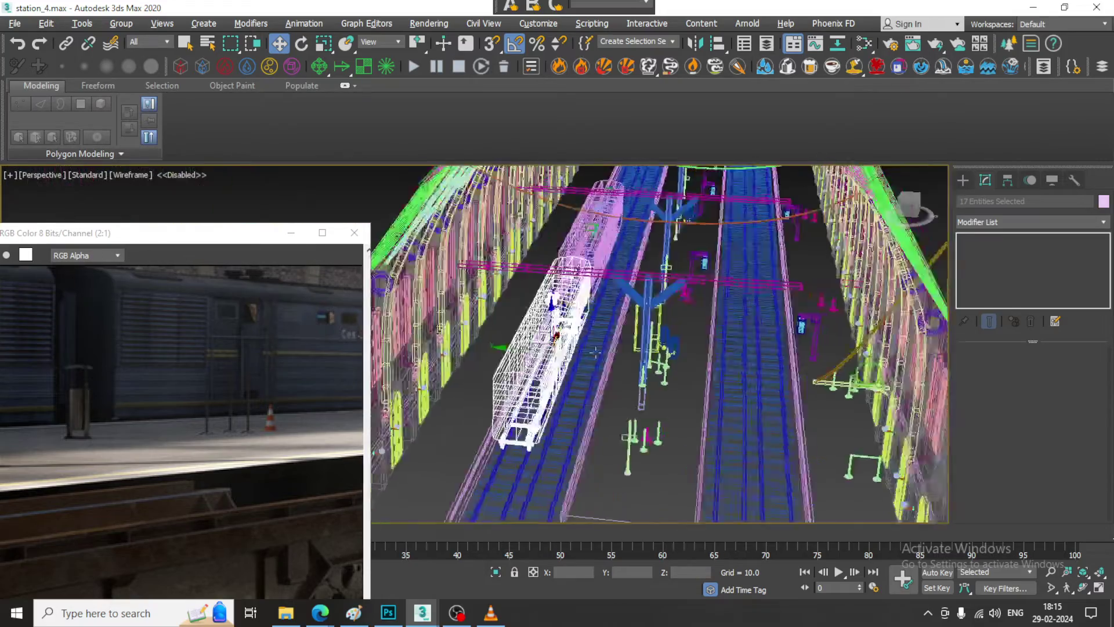
pyautogui.keyDown('alt'); pyautogui.moveTo(697, 308); pyautogui.dragTo(658, 331, button='middle'); pyautogui.keyUp('alt')
pyautogui.keyDown('alt'); pyautogui.moveTo(578, 331); pyautogui.dragTo(557, 328, button='middle'); pyautogui.keyUp('alt')
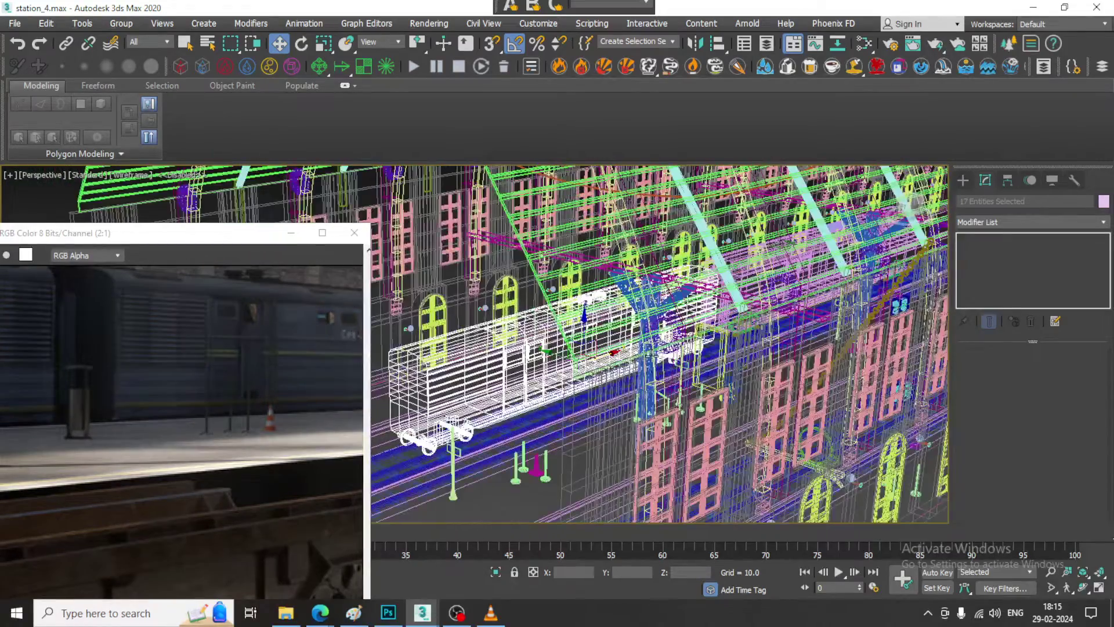
pyautogui.press('F3')
pyautogui.keyDown('alt'); pyautogui.moveTo(627, 341); pyautogui.dragTo(584, 318, button='middle'); pyautogui.keyUp('alt')
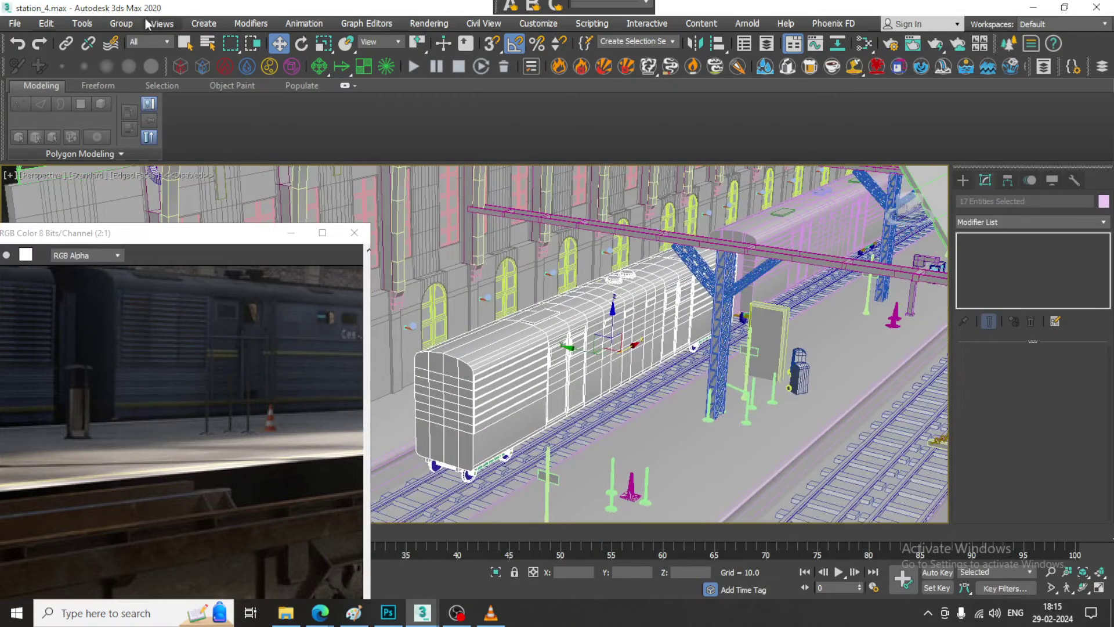
pyautogui.click(122, 24)
pyautogui.click(125, 46)
pyautogui.click(567, 330)
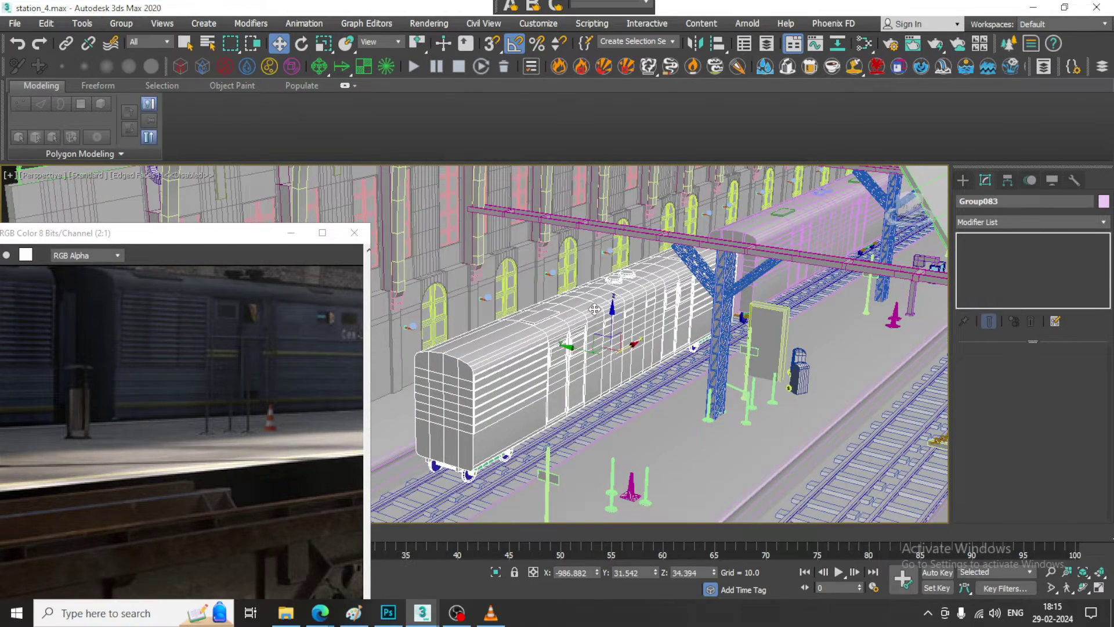
pyautogui.moveTo(614, 317); pyautogui.dragTo(614, 247)
pyautogui.hotkey('ctrl', 'z')
# Step: Add the missed part behind the free-end bogie's front axle to the selection and group it together with the car
pyautogui.keyDown('alt'); pyautogui.moveTo(504, 470); pyautogui.dragTo(515, 424, button='middle'); pyautogui.keyUp('alt')
pyautogui.scroll(10, 516, 425)
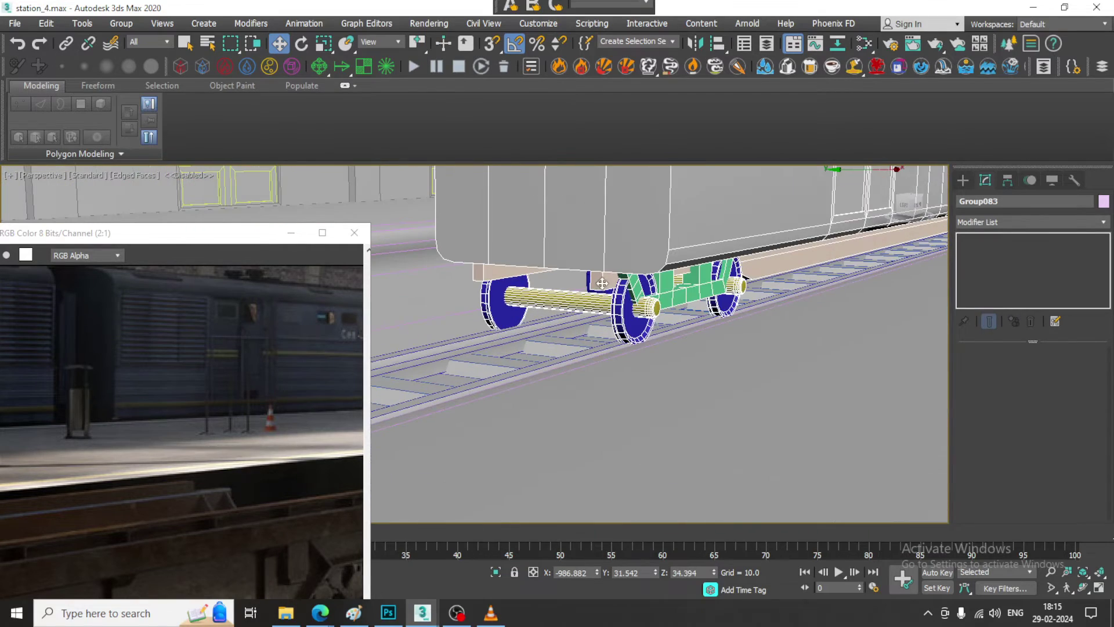
pyautogui.scroll(5, 582, 275)
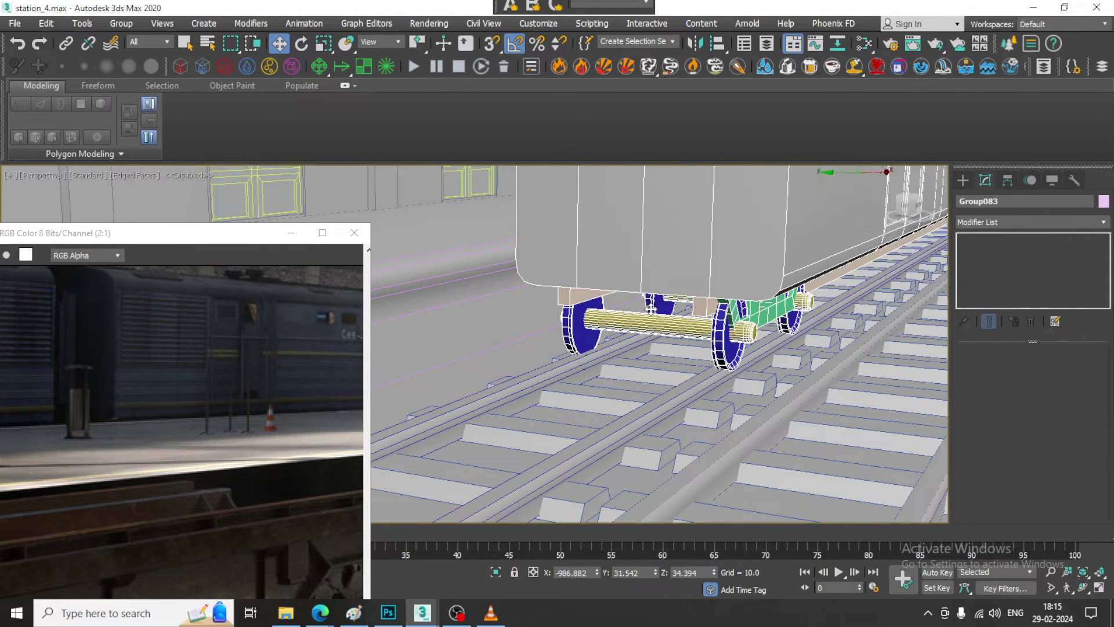
pyautogui.keyDown('ctrl'); pyautogui.click(642, 311); pyautogui.keyUp('ctrl')
pyautogui.click(82, 23)
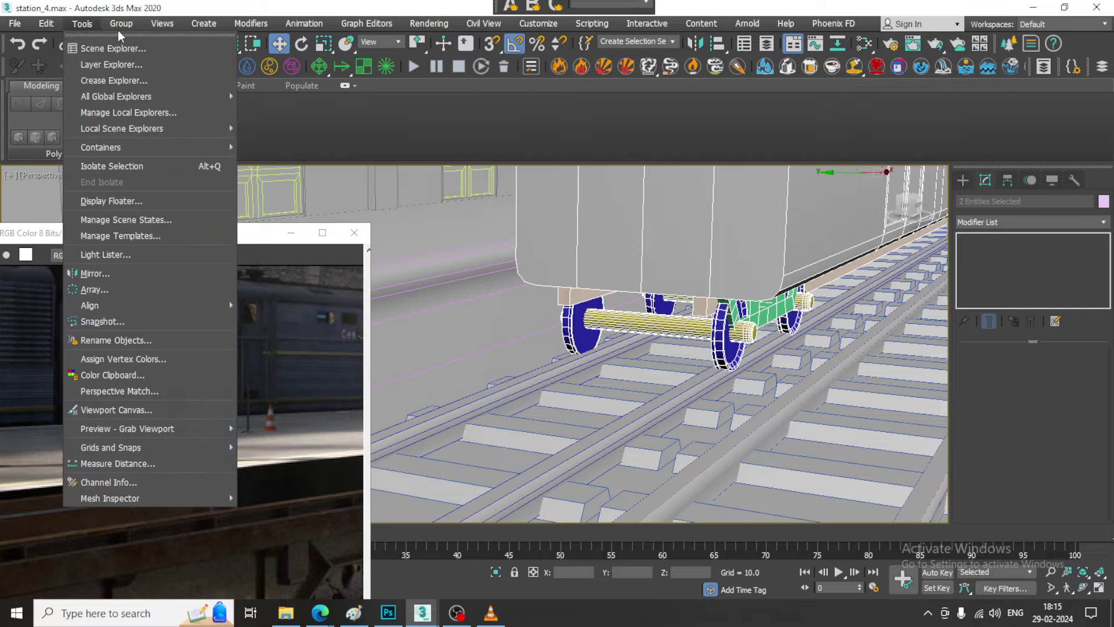
pyautogui.click(134, 49)
pyautogui.click(558, 330)
pyautogui.scroll(-4, 639, 301)
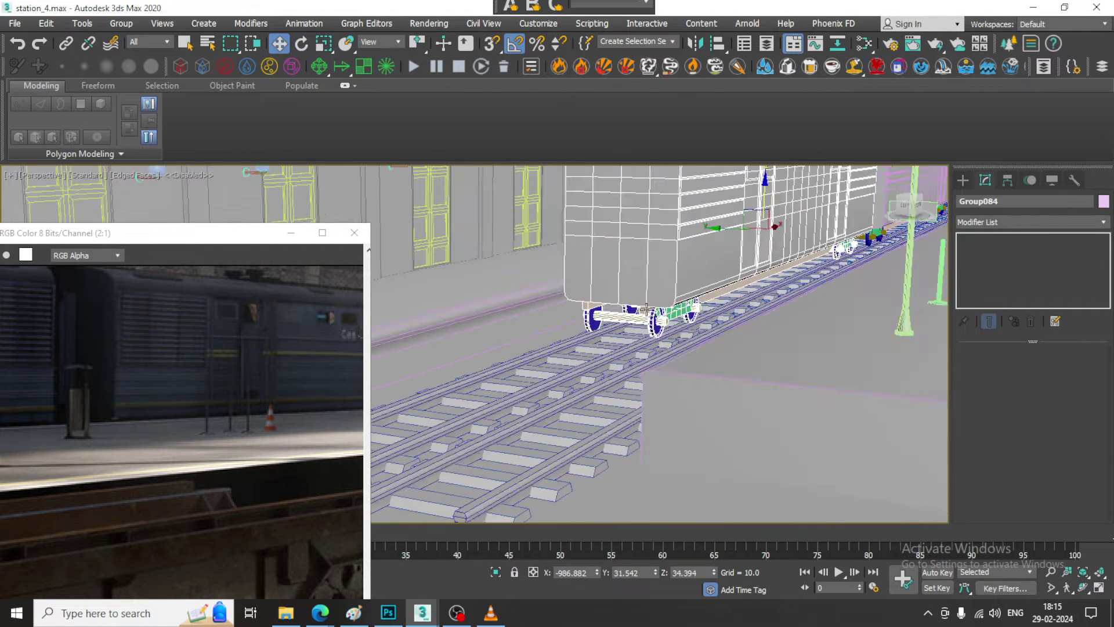
# Step: Examine the arrangement of the blue train cars in the station.jpg reference image, then minimize the image window
pyautogui.keyDown('alt'); pyautogui.moveTo(726, 311); pyautogui.dragTo(240, 343, button='middle'); pyautogui.keyUp('alt')
pyautogui.scroll(-4, 545, 325)
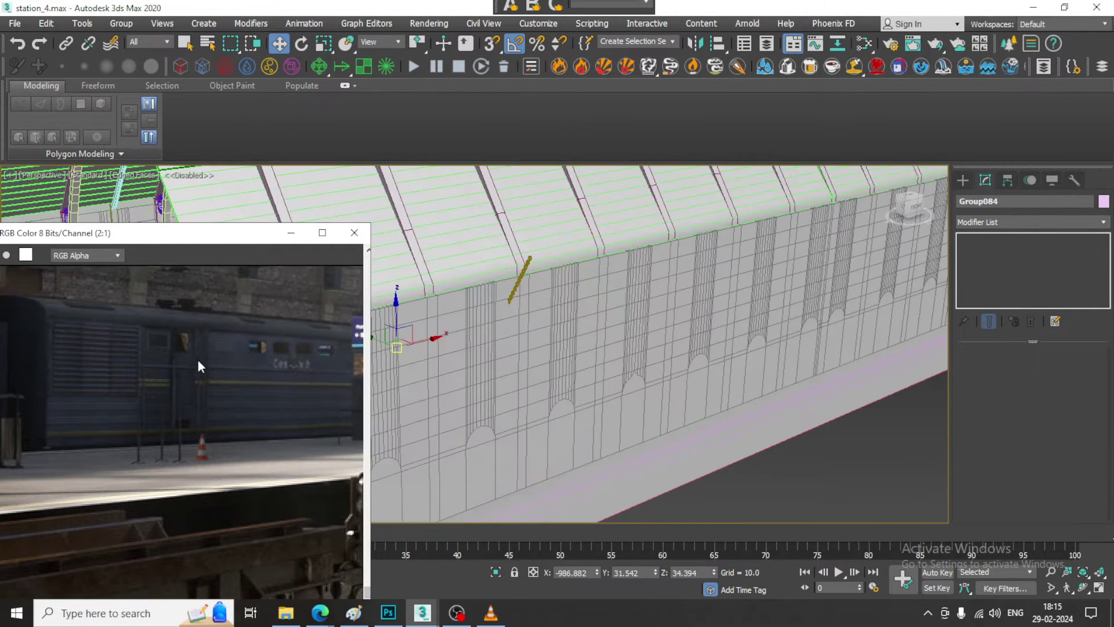
pyautogui.scroll(-1, 197, 360)
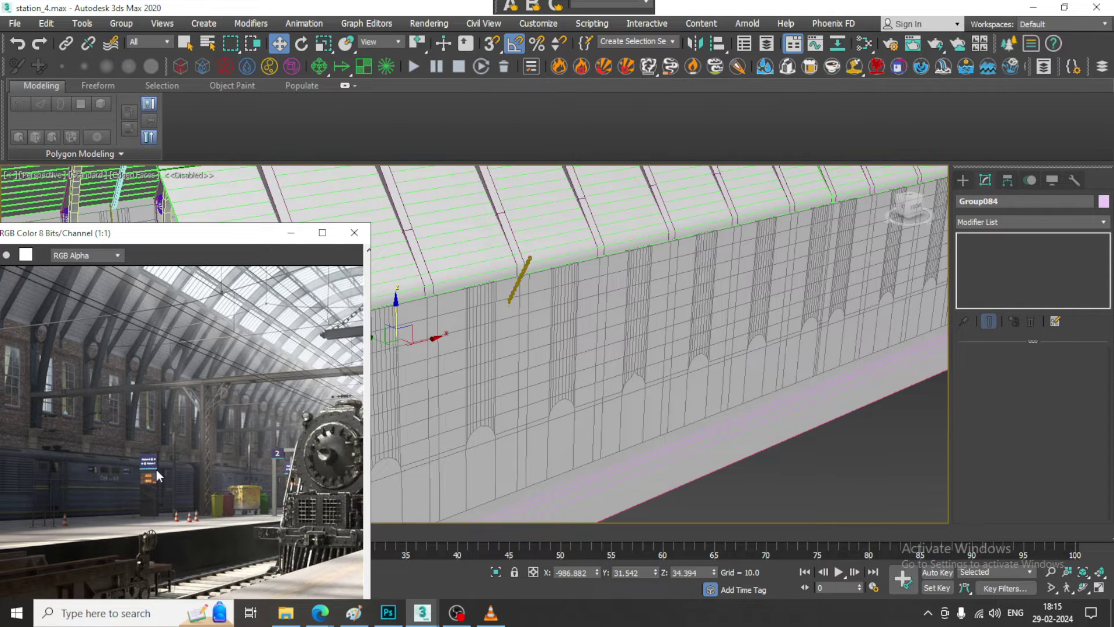
pyautogui.moveTo(61, 234); pyautogui.dragTo(289, 153)
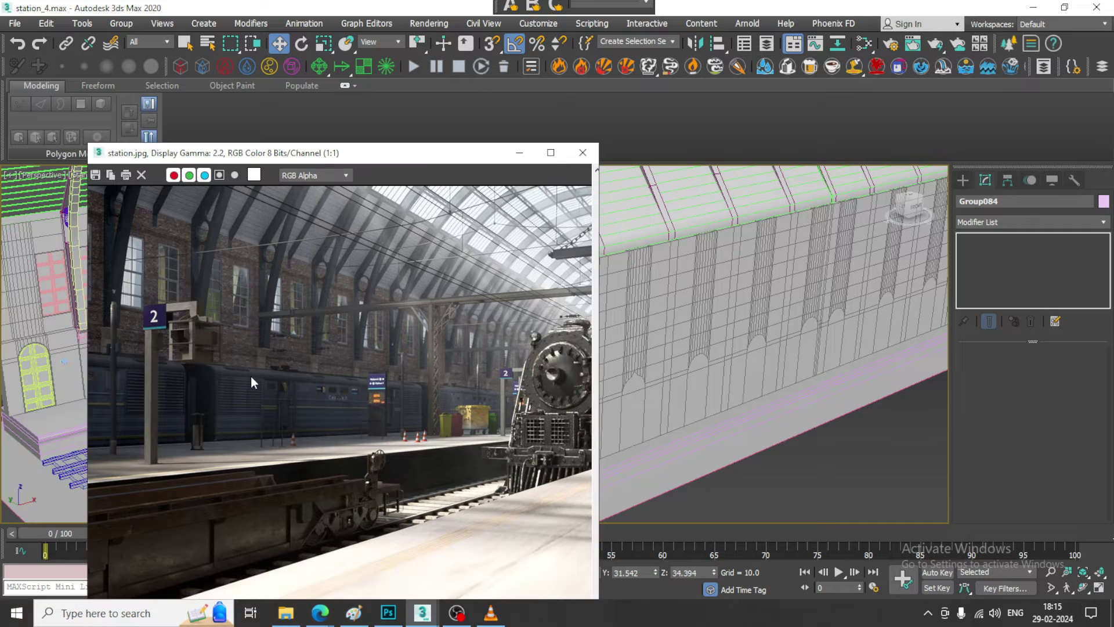
pyautogui.scroll(1, 312, 357)
pyautogui.scroll(-1, 314, 355)
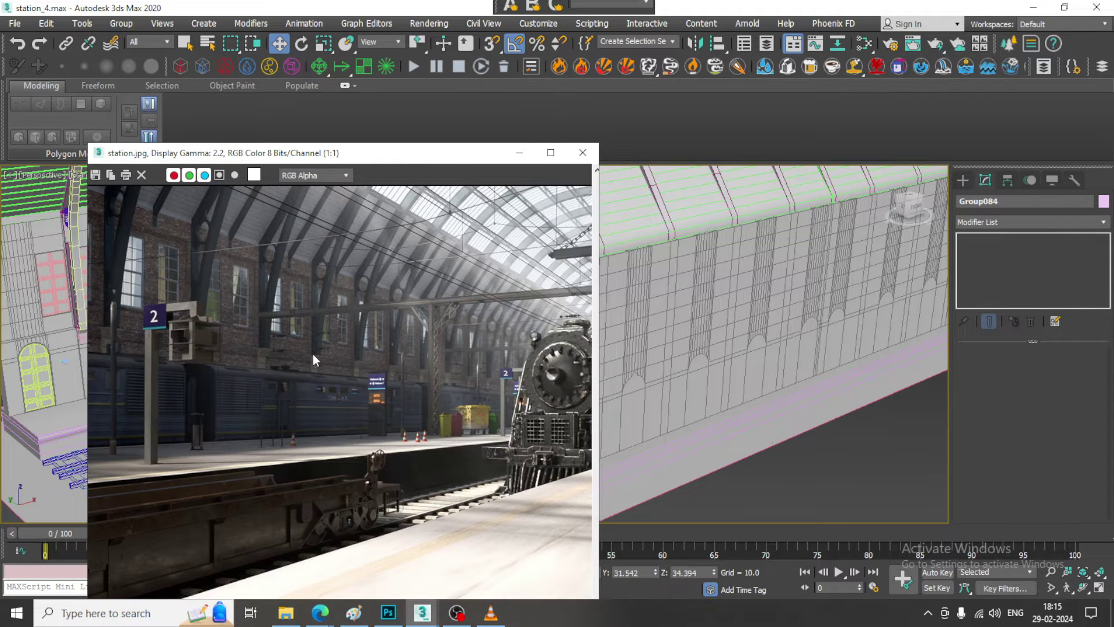
pyautogui.scroll(-4, 748, 357)
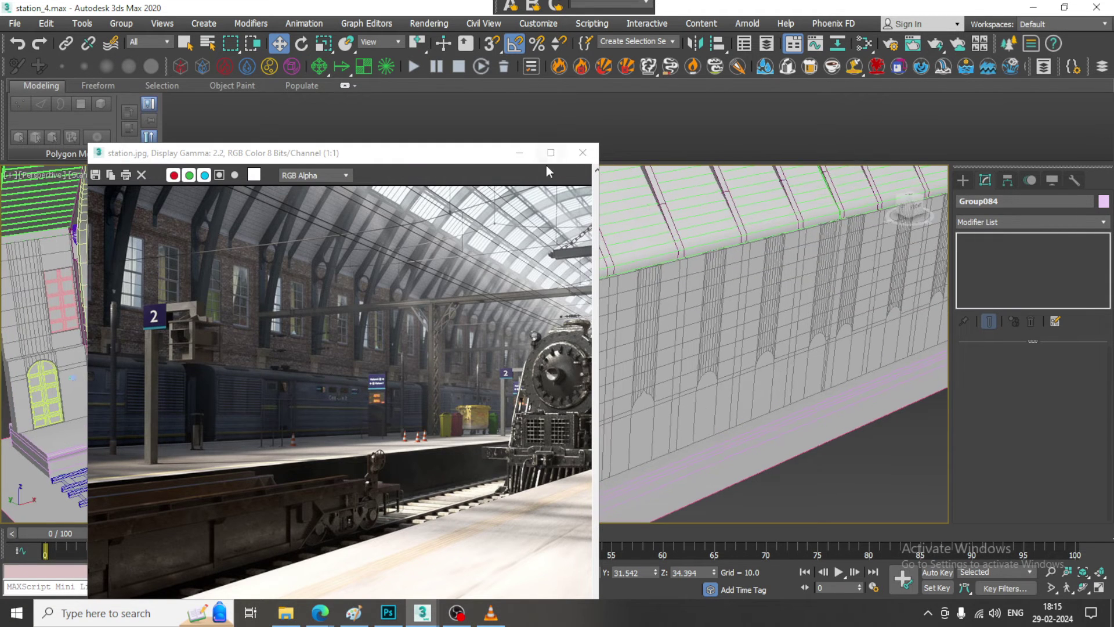
pyautogui.click(520, 153)
# Step: Duplicate the grouped car along the same track, placing the copy beyond the second car toward the tunnel
pyautogui.scroll(-3, 809, 314)
pyautogui.scroll(3, 810, 313)
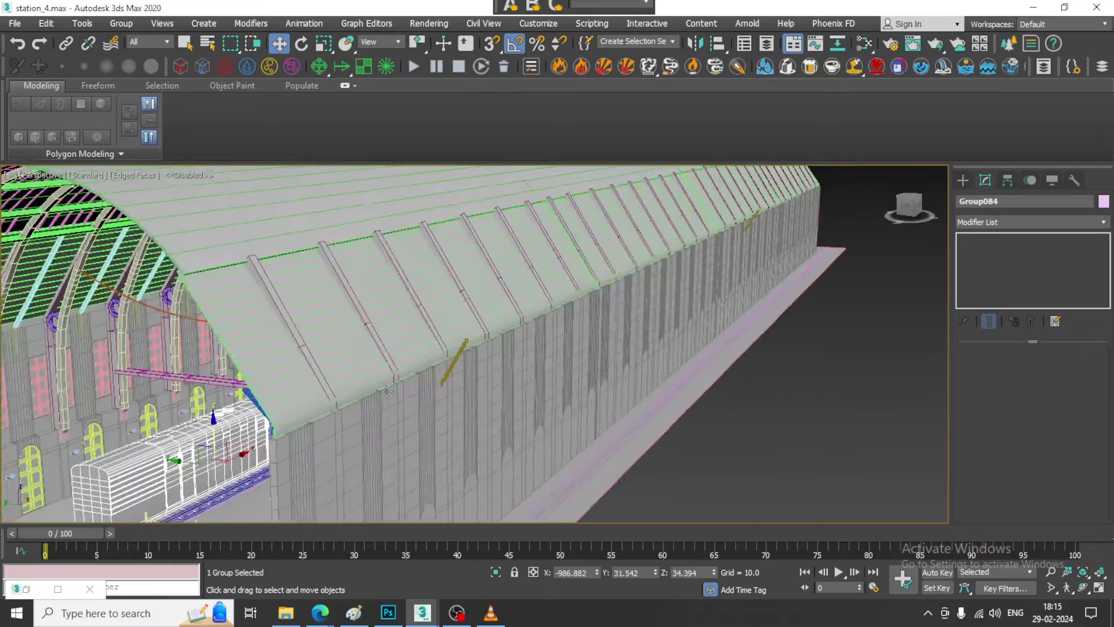
pyautogui.scroll(5, 486, 385)
pyautogui.scroll(3, 486, 384)
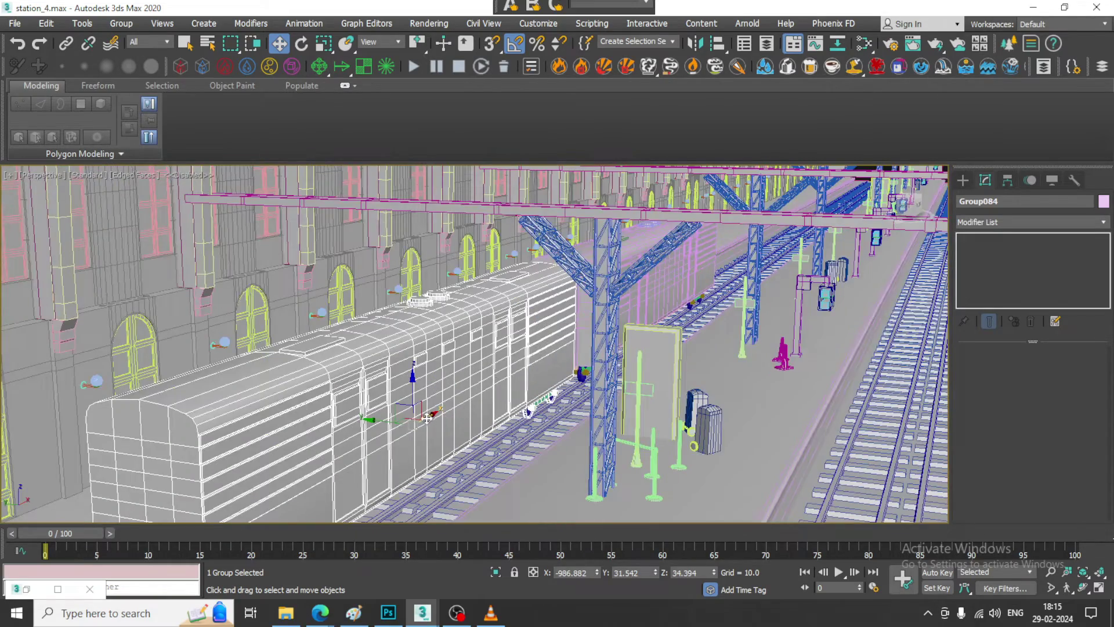
pyautogui.keyDown('shift'); pyautogui.moveTo(425, 418); pyautogui.dragTo(809, 249); pyautogui.keyUp('shift')
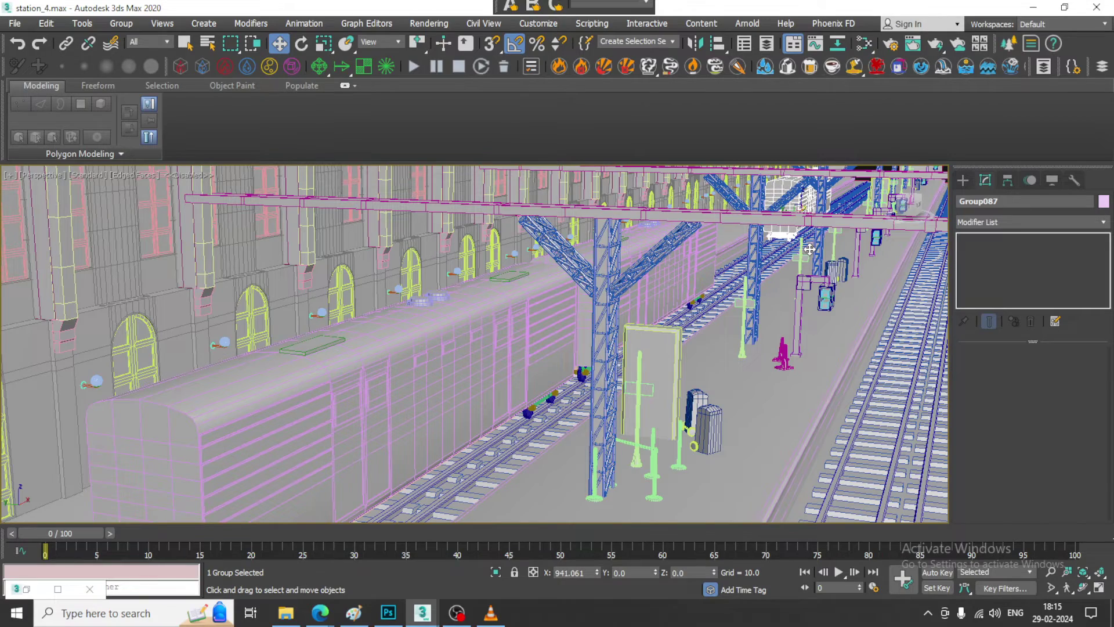
pyautogui.click(559, 365)
# Step: Examine the newly duplicated train car's position on the track beyond the second car and near the tunnel
pyautogui.scroll(-5, 561, 365)
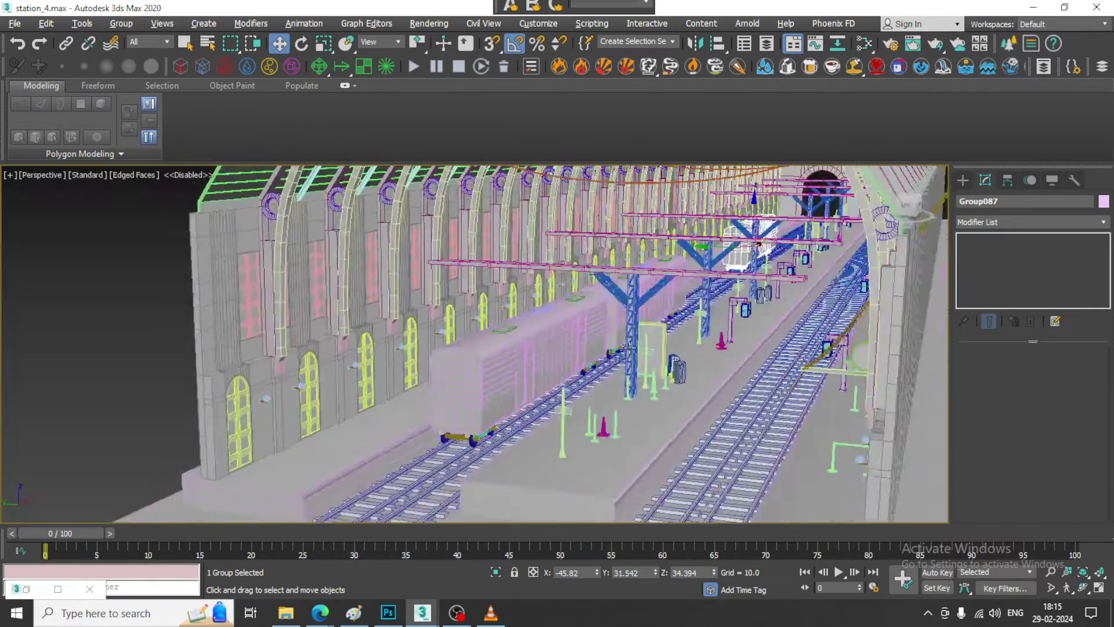
pyautogui.keyDown('alt'); pyautogui.moveTo(572, 377); pyautogui.dragTo(637, 346, button='middle'); pyautogui.keyUp('alt')
pyautogui.keyDown('alt'); pyautogui.moveTo(798, 269); pyautogui.dragTo(783, 277, button='middle'); pyautogui.keyUp('alt')
pyautogui.scroll(3, 776, 246)
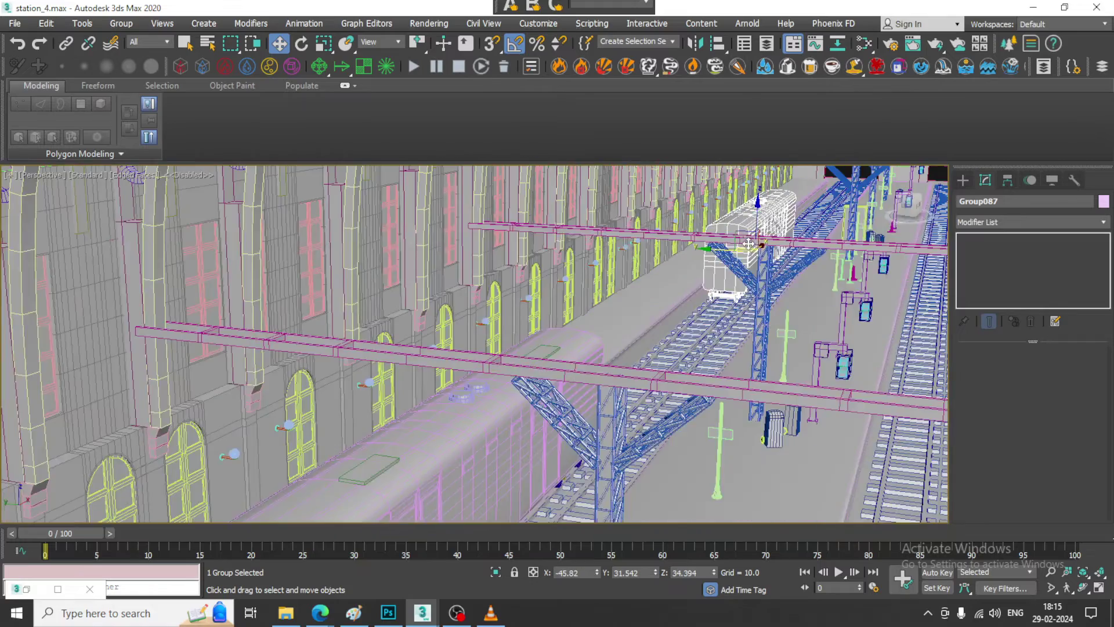
pyautogui.scroll(6, 748, 245)
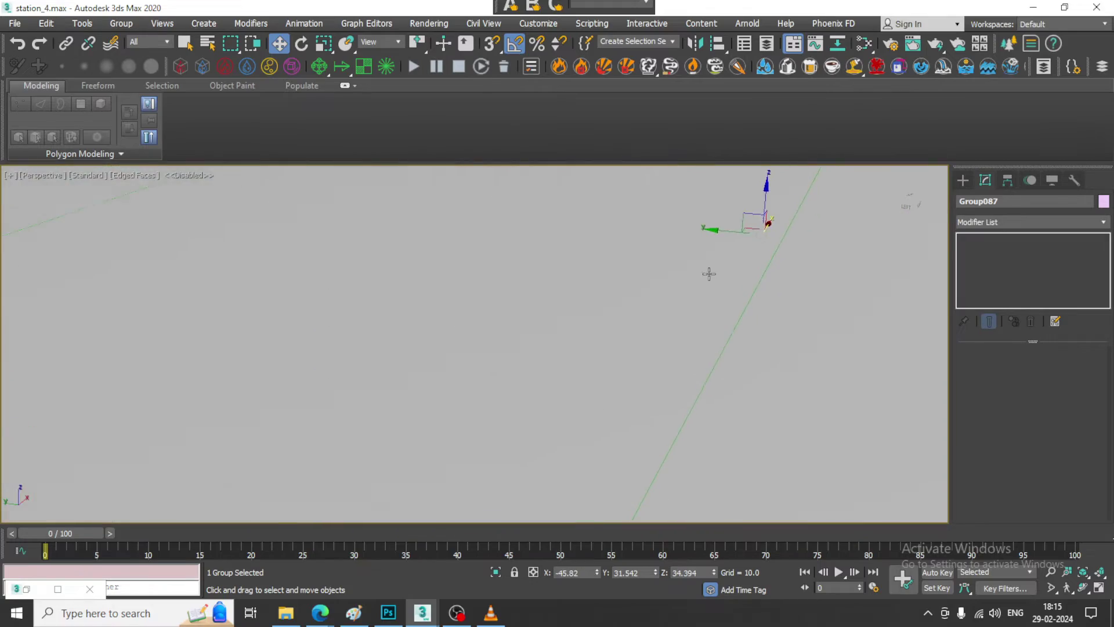
pyautogui.moveTo(703, 317); pyautogui.dragTo(749, 294, button='middle')
pyautogui.hotkey('shift', 'z')
pyautogui.hotkey('shift', 'z')
pyautogui.hotkey('shift', 'z')
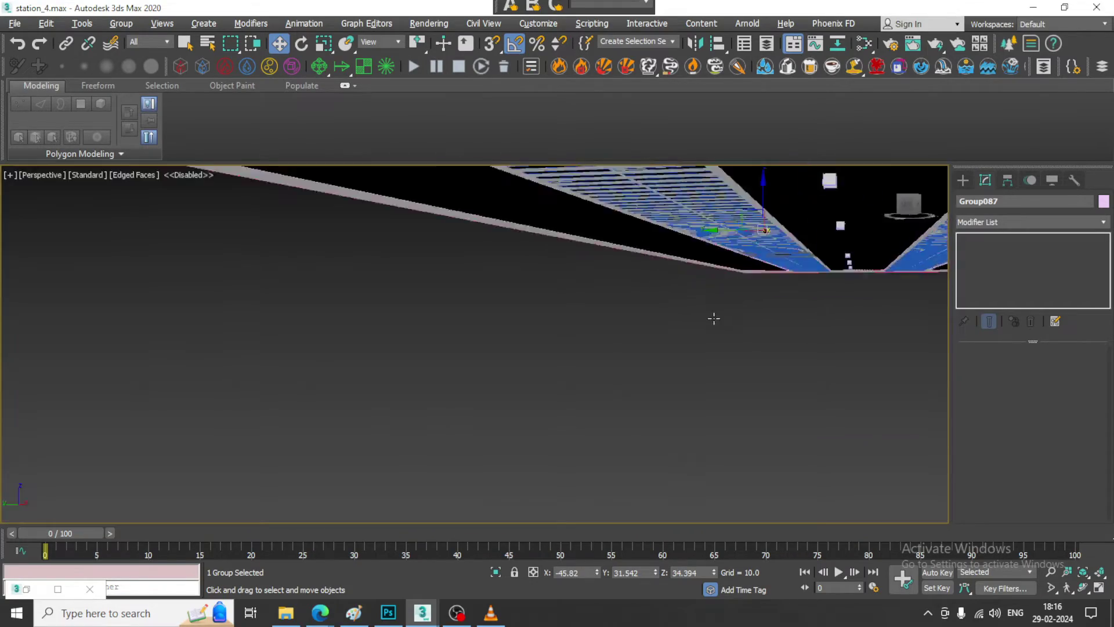
pyautogui.hotkey('shift', 'z')
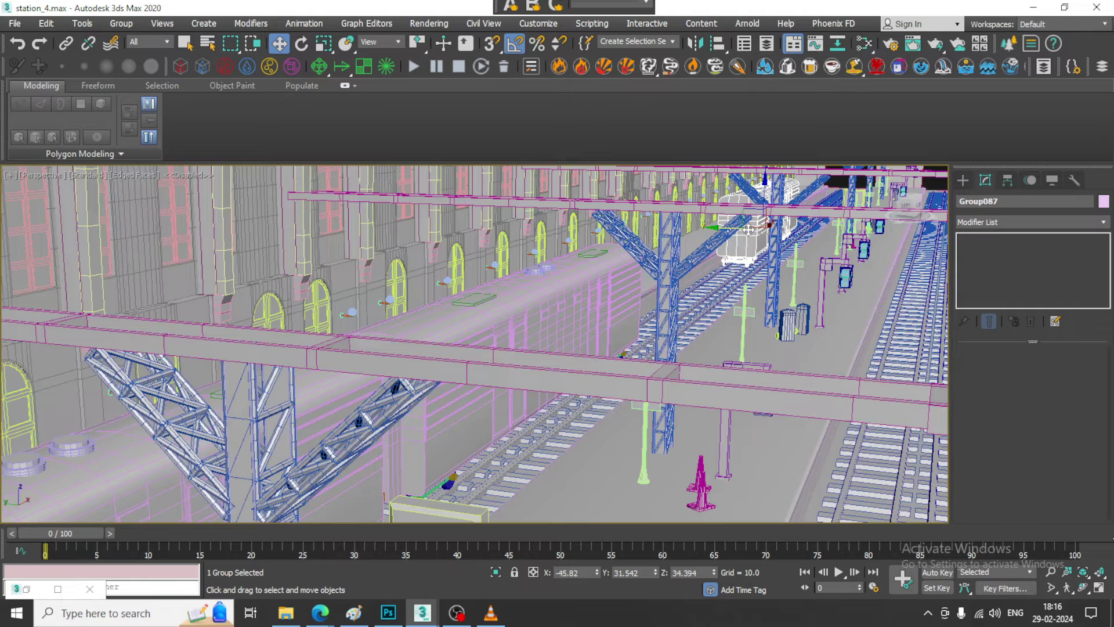
pyautogui.hotkey('shift', 'z')
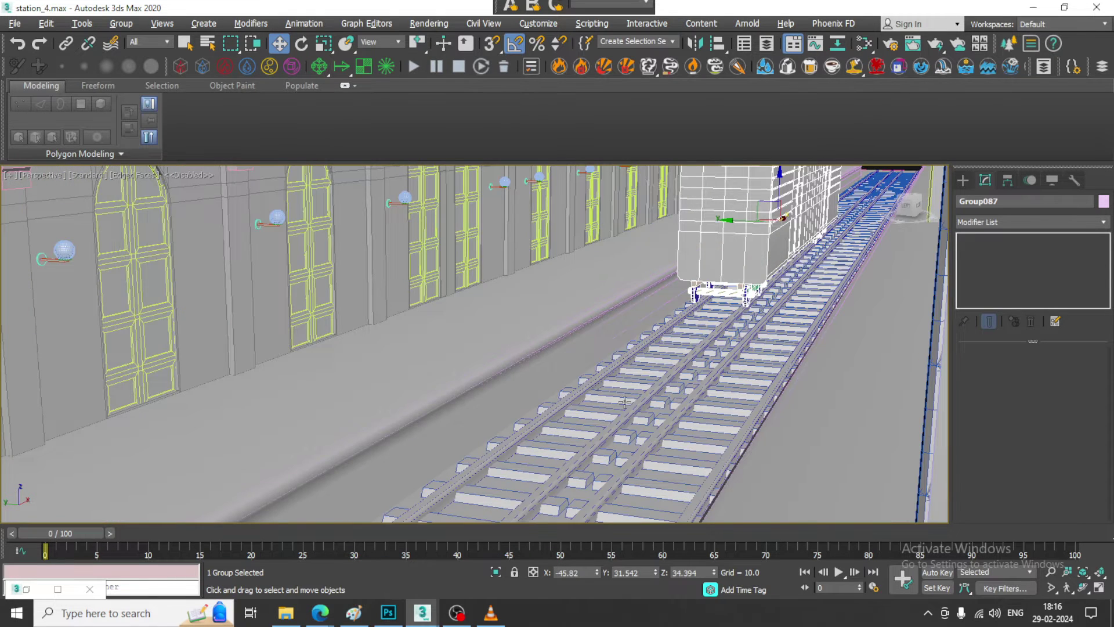
# Step: Duplicate the car group sideways in the Left view onto the adjacent track, at about Y 2.9
pyautogui.hotkey('alt', 'w')
pyautogui.hotkey('alt', 'w')
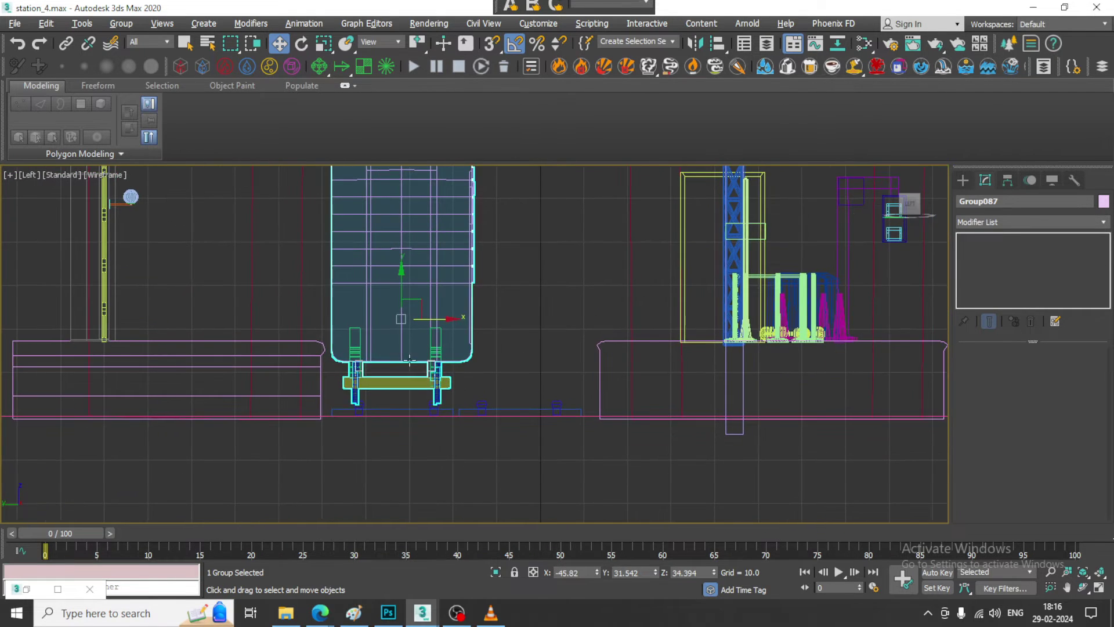
pyautogui.keyDown('shift'); pyautogui.moveTo(434, 320); pyautogui.dragTo(558, 314); pyautogui.keyUp('shift')
pyautogui.click(579, 367)
pyautogui.hotkey('alt', 'w')
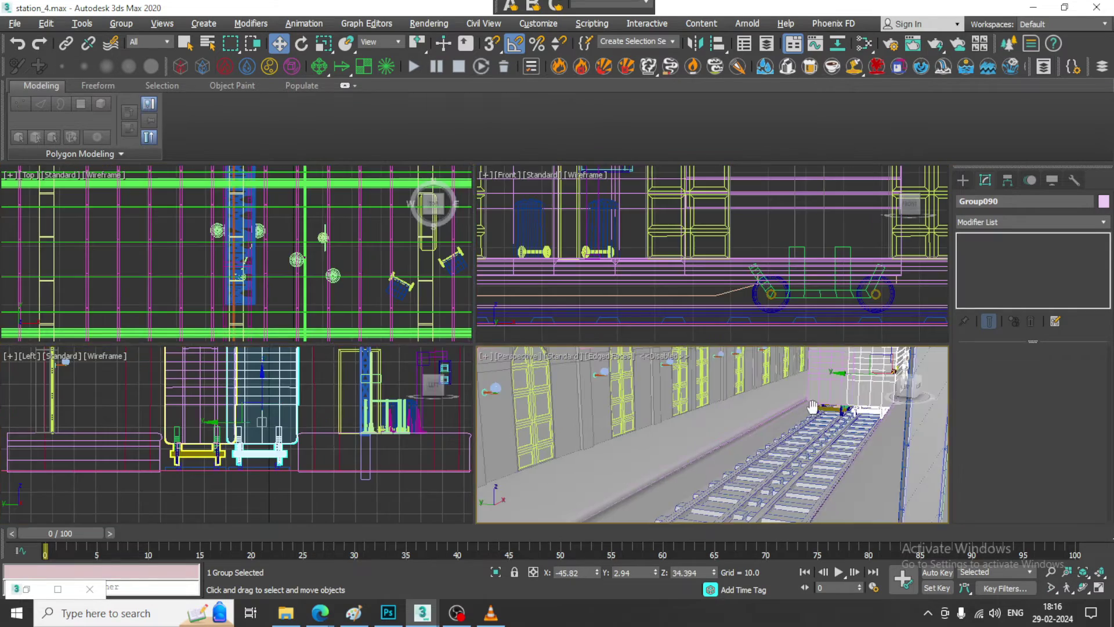
# Step: Move the new car along the adjacent track away from the tunnel to about X -368.6
pyautogui.rightClick(813, 407)
pyautogui.hotkey('alt', 'w')
pyautogui.keyDown('alt'); pyautogui.moveTo(815, 316); pyautogui.dragTo(781, 338, button='middle'); pyautogui.keyUp('alt')
pyautogui.scroll(-10, 781, 338)
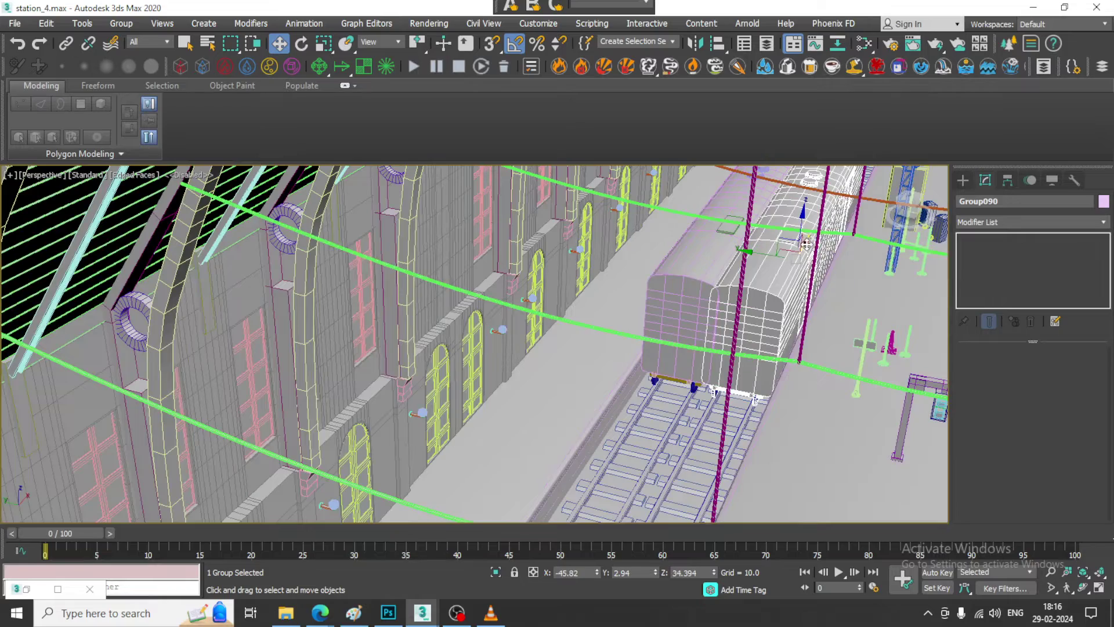
pyautogui.moveTo(807, 244); pyautogui.dragTo(649, 619)
pyautogui.scroll(-3, 715, 461)
pyautogui.moveTo(715, 461); pyautogui.dragTo(669, 323, button='middle')
pyautogui.scroll(-3, 706, 398)
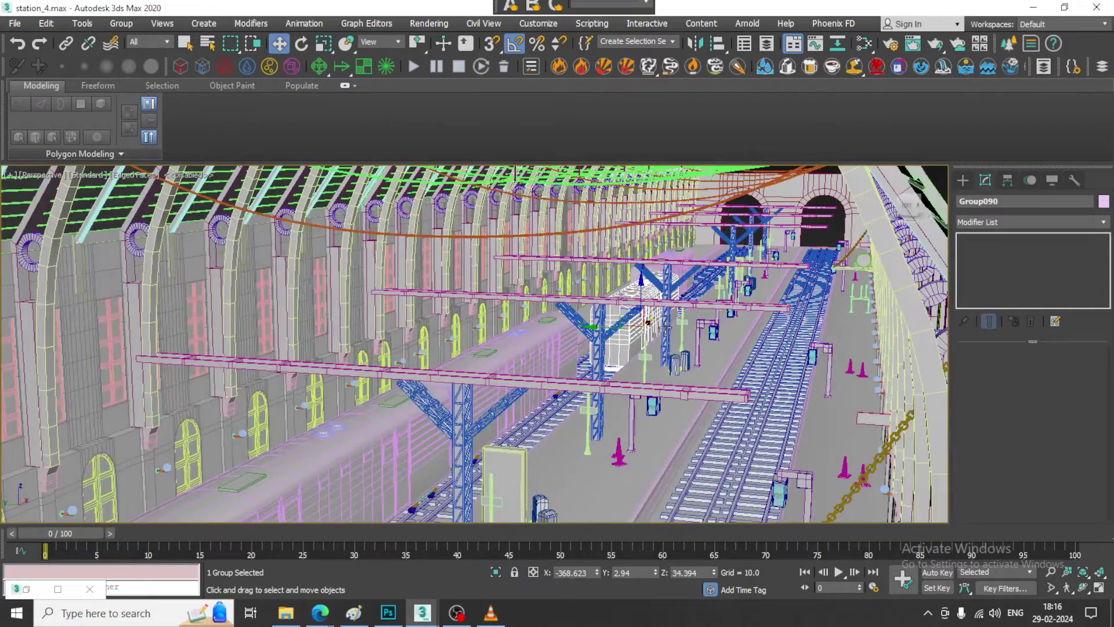
# Step: Region-select the trains, tracks and platform objects, assign them the existing white Standard material from the Slate Material Editor, then clear the selection
pyautogui.scroll(-3, 662, 330)
pyautogui.keyDown('alt'); pyautogui.moveTo(662, 329); pyautogui.dragTo(667, 376, button='middle'); pyautogui.keyUp('alt')
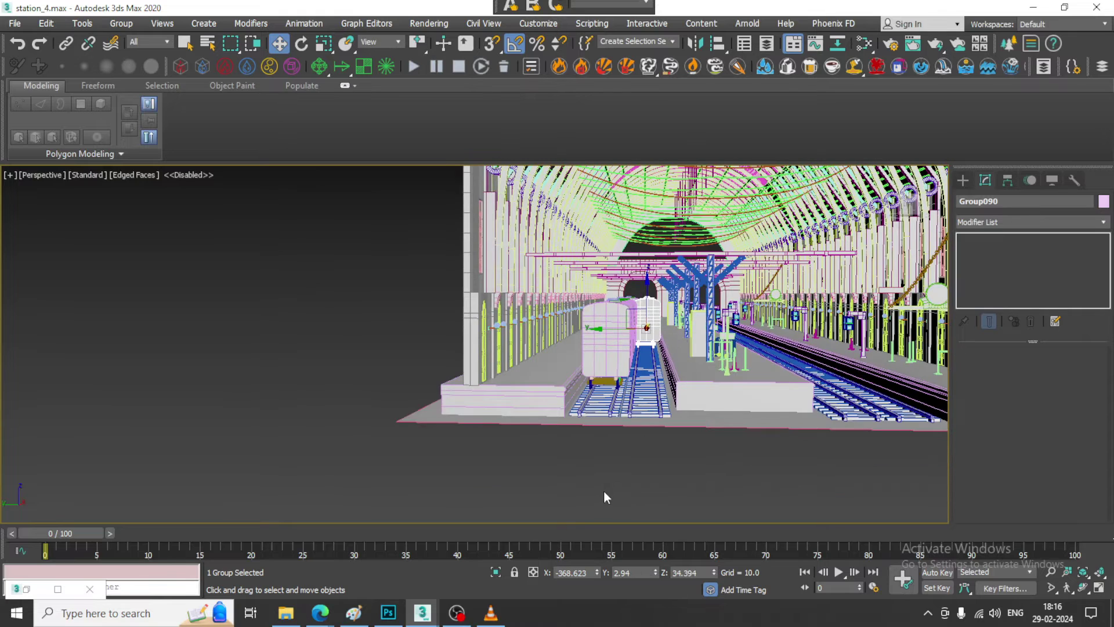
pyautogui.moveTo(727, 323); pyautogui.dragTo(728, 324)
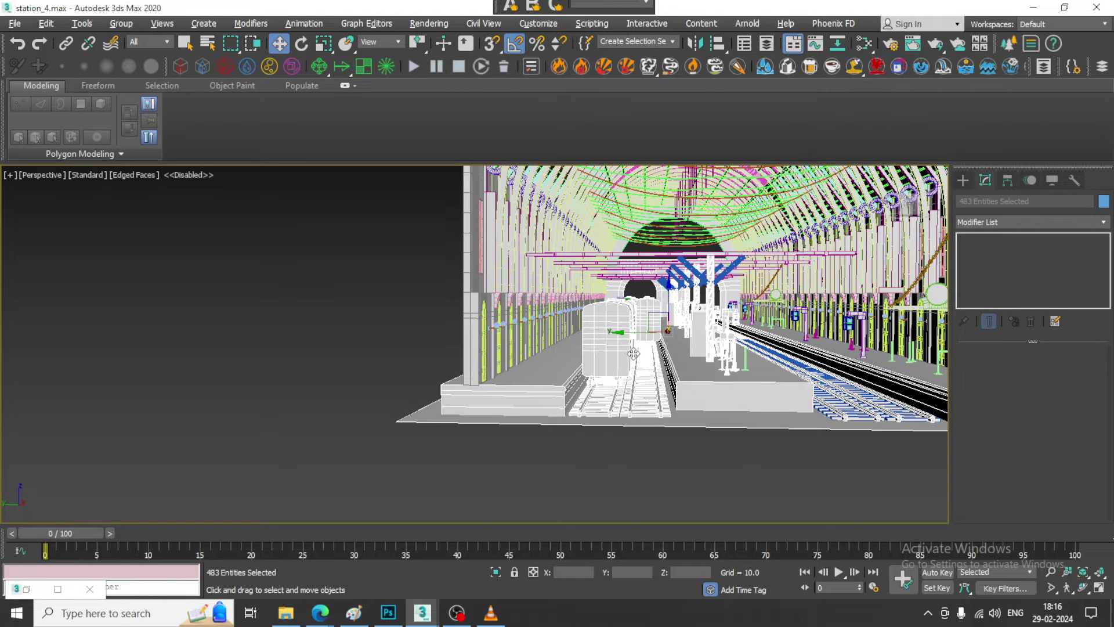
pyautogui.scroll(1, 637, 354)
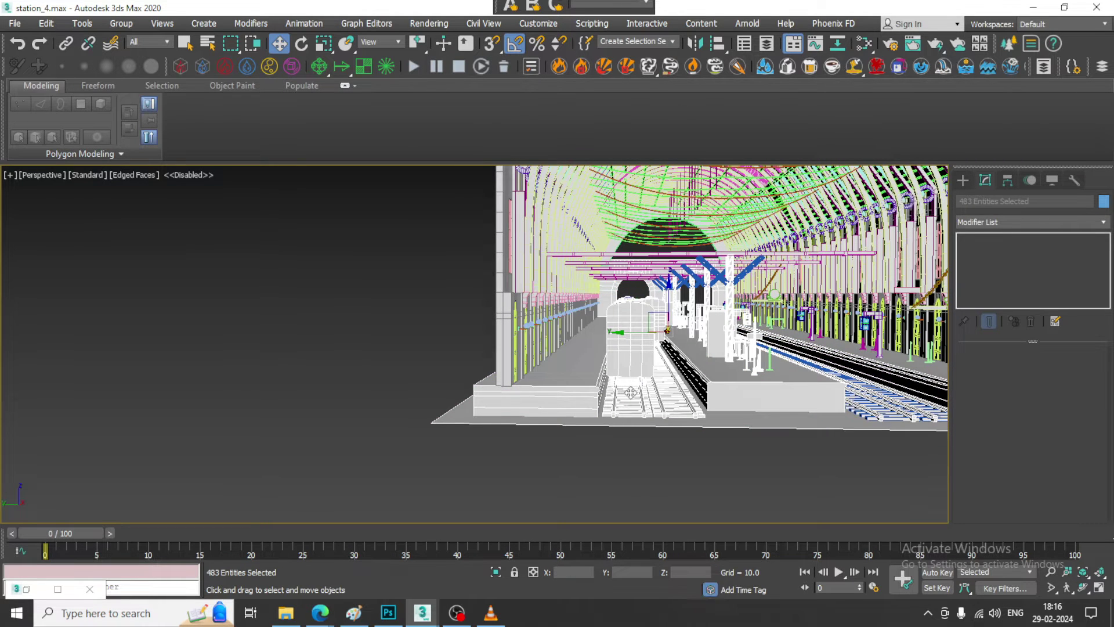
pyautogui.press('m')
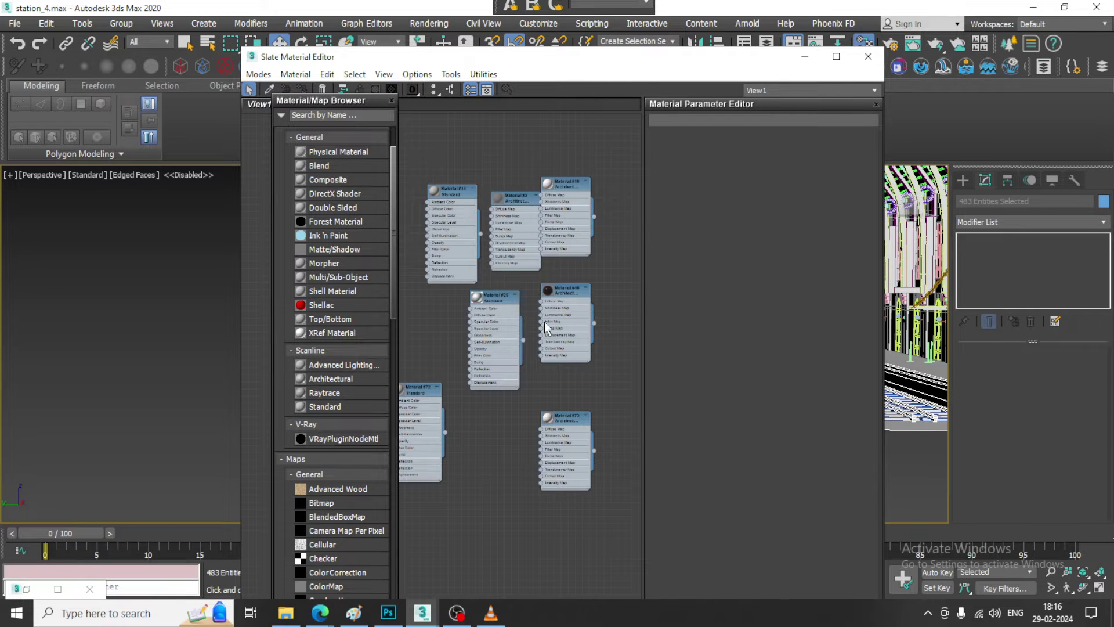
pyautogui.click(497, 301)
pyautogui.click(303, 90)
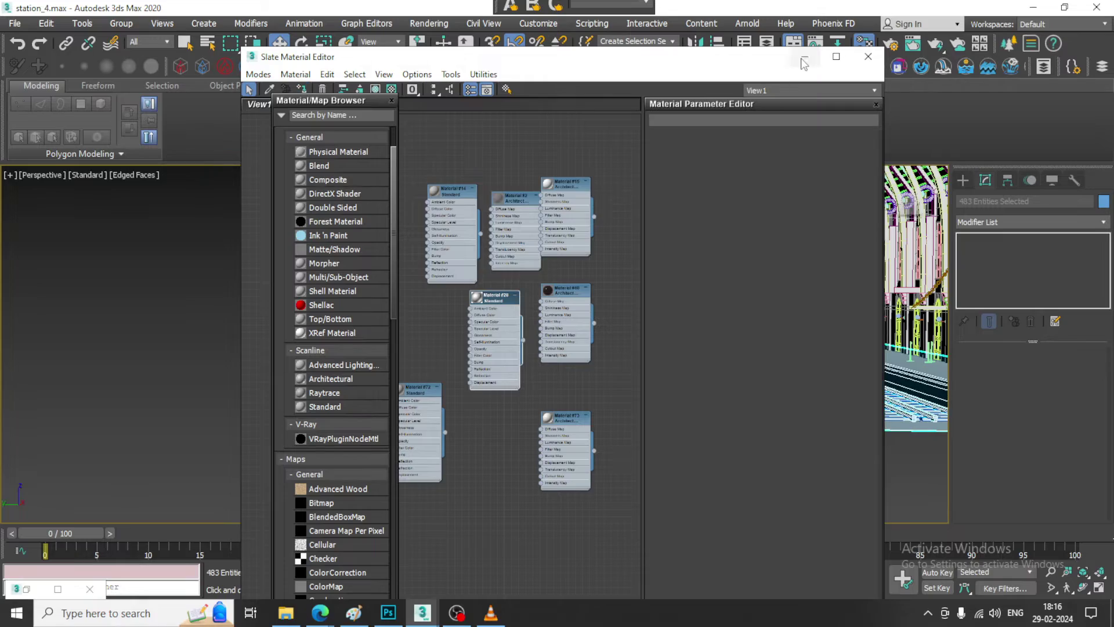
pyautogui.click(804, 56)
pyautogui.click(685, 459)
# Step: Turn off edged faces in the perspective view and review the shaded train cars in the station
pyautogui.keyDown('alt'); pyautogui.moveTo(650, 383); pyautogui.dragTo(424, 333, button='middle'); pyautogui.keyUp('alt')
pyautogui.scroll(5, 557, 336)
pyautogui.moveTo(567, 336); pyautogui.dragTo(602, 358, button='middle')
pyautogui.scroll(5, 602, 358)
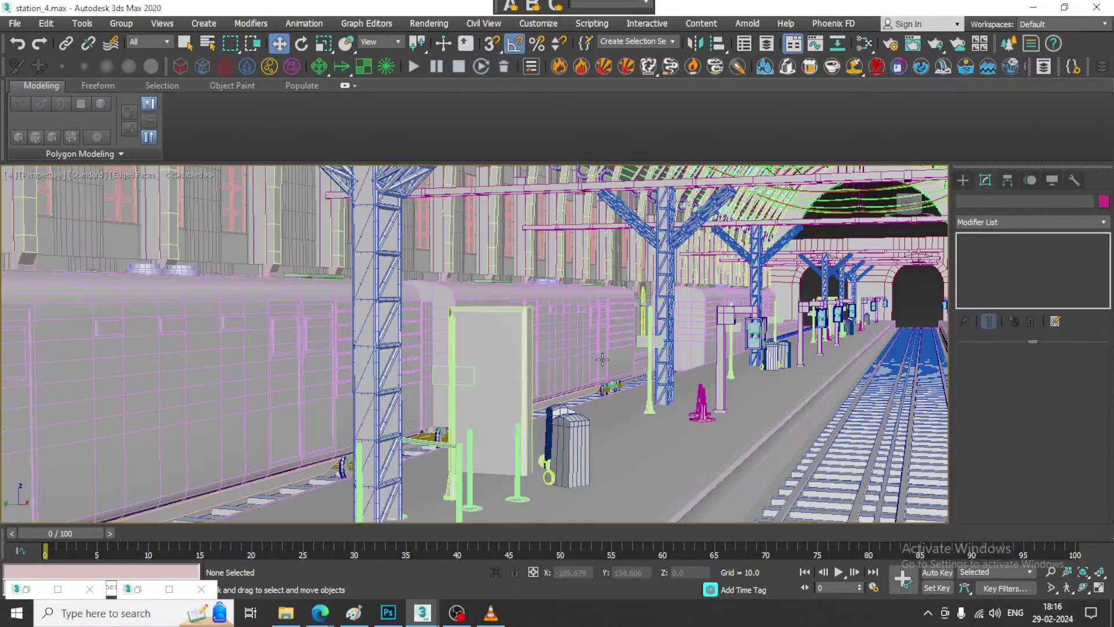
pyautogui.press('F4')
pyautogui.moveTo(619, 395)
pyautogui.mouseDown(button='middle')
pyautogui.moveTo(612, 351)
pyautogui.moveTo(633, 373)
pyautogui.moveTo(607, 352)
pyautogui.moveTo(679, 317)
pyautogui.moveTo(665, 319)
pyautogui.moveTo(812, 349)
pyautogui.moveTo(701, 384)
pyautogui.moveTo(691, 427)
pyautogui.moveTo(627, 395)
pyautogui.mouseUp(button='middle')
pyautogui.scroll(-5, 612, 357)
pyautogui.scroll(-4, 607, 351)
pyautogui.scroll(4, 701, 384)
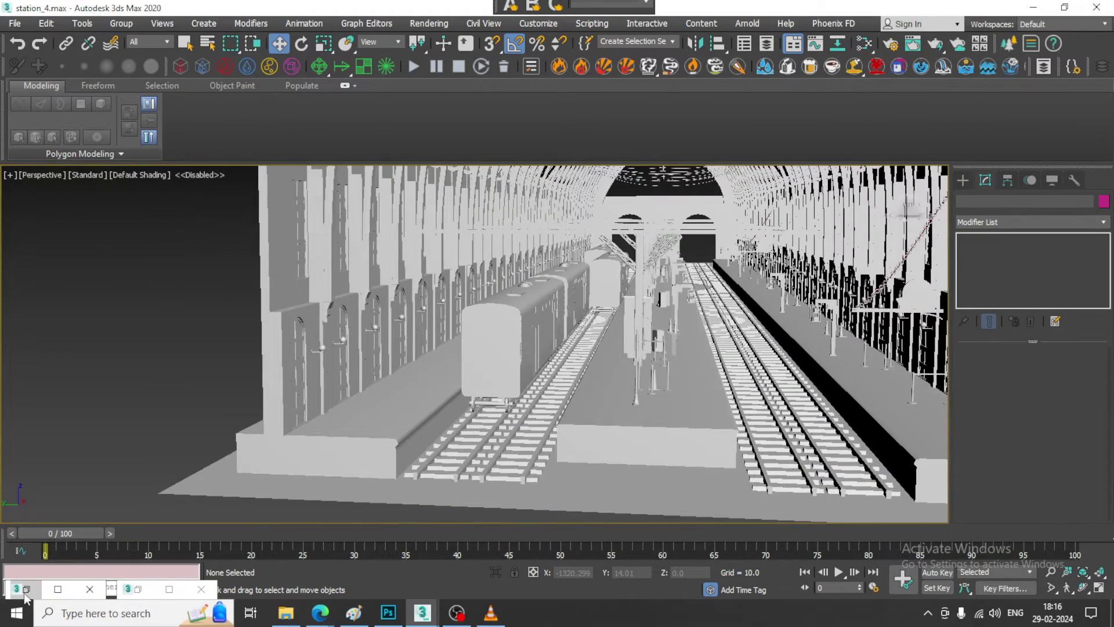
# Step: Examine the blue train cars in the station.jpg reference image again, then minimize the image window
pyautogui.click(57, 589)
pyautogui.scroll(1, 229, 398)
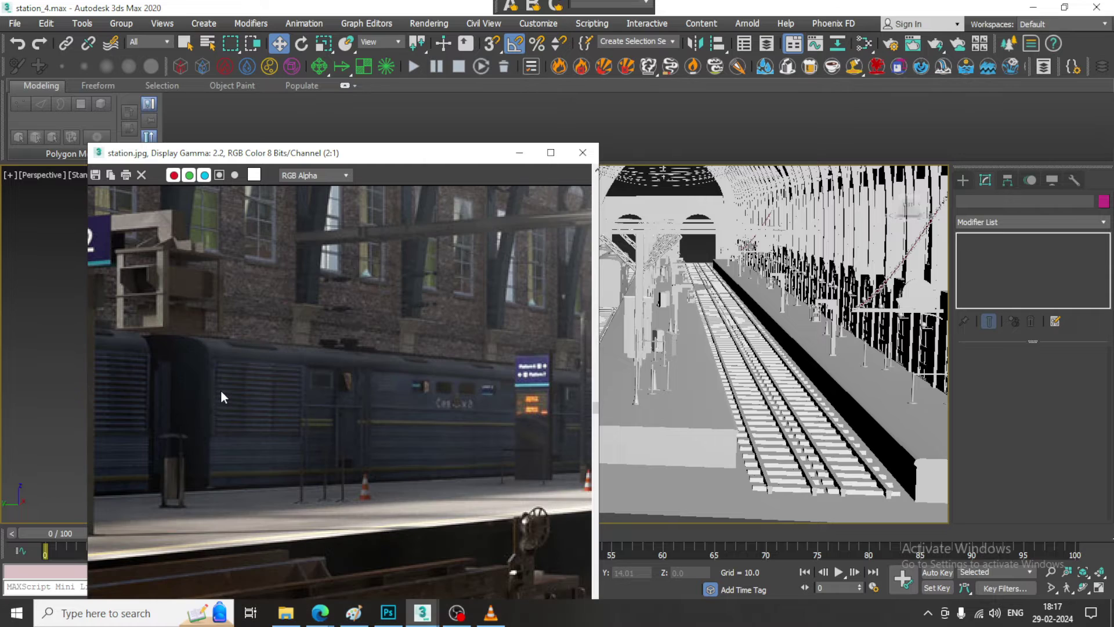
pyautogui.scroll(-1, 225, 388)
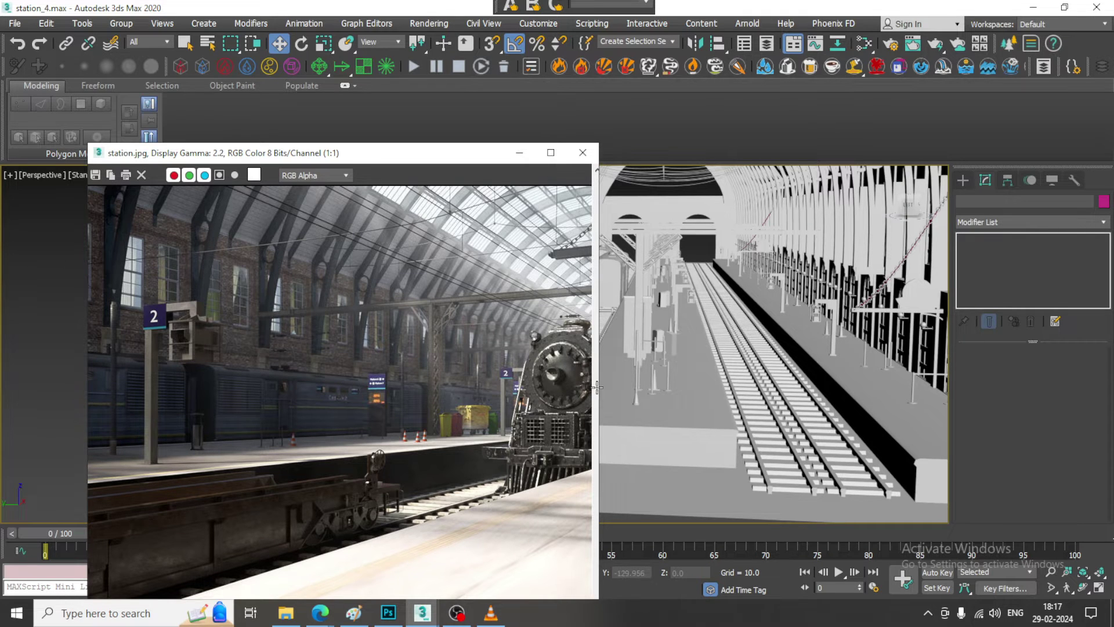
pyautogui.scroll(2, 317, 428)
pyautogui.click(520, 152)
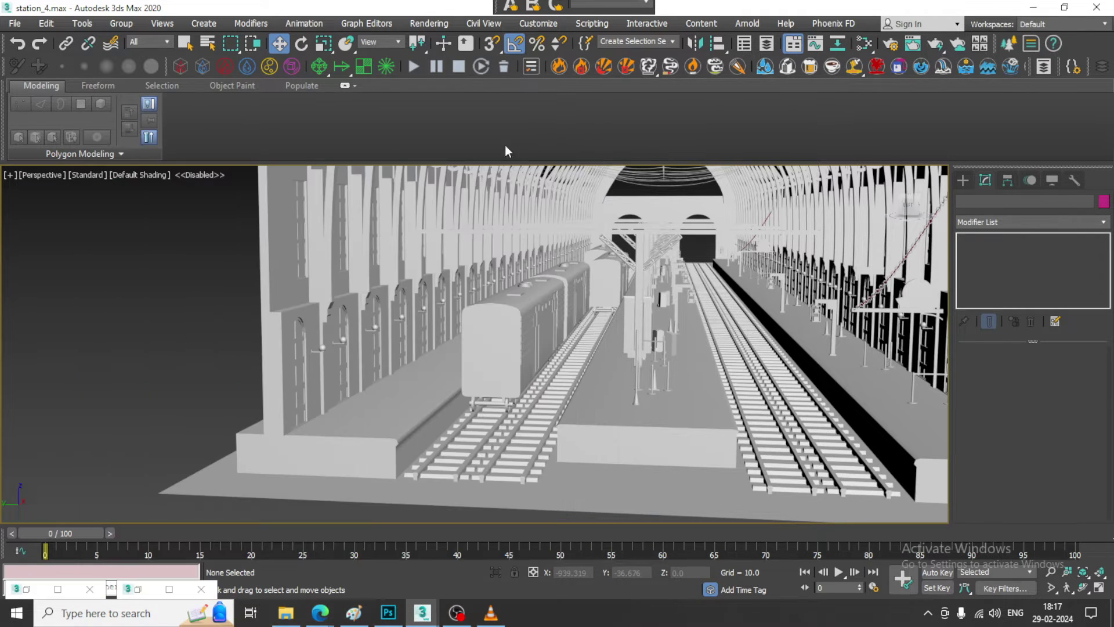
# Step: Open the station1.jpg reference image and examine the dark train's roofs and the joint between its cars
pyautogui.click(16, 24)
pyautogui.click(52, 110)
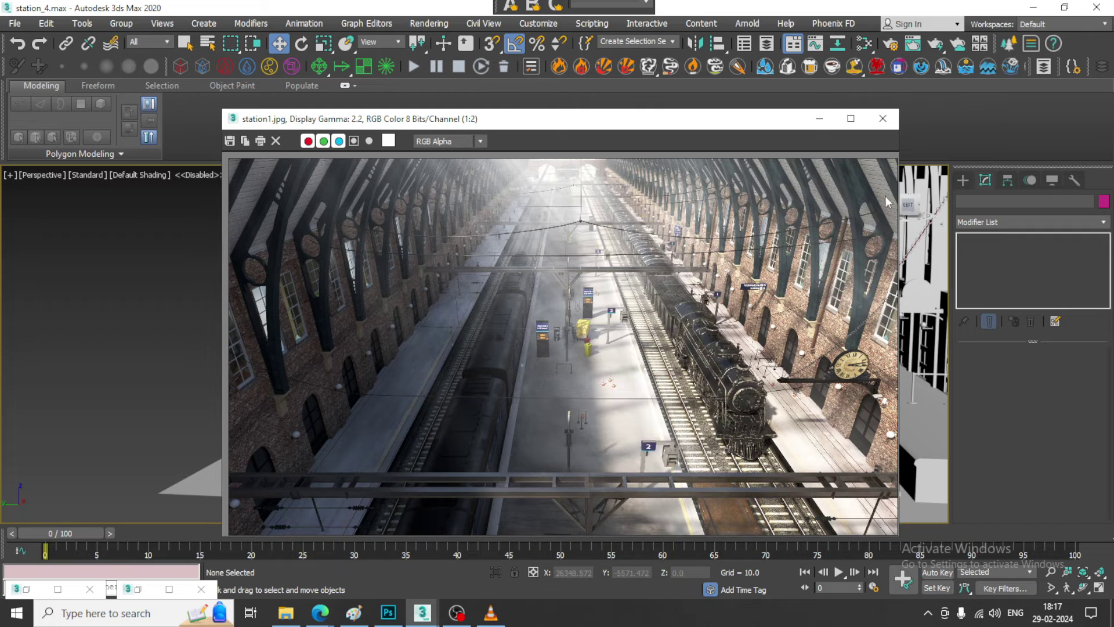
pyautogui.scroll(1, 486, 388)
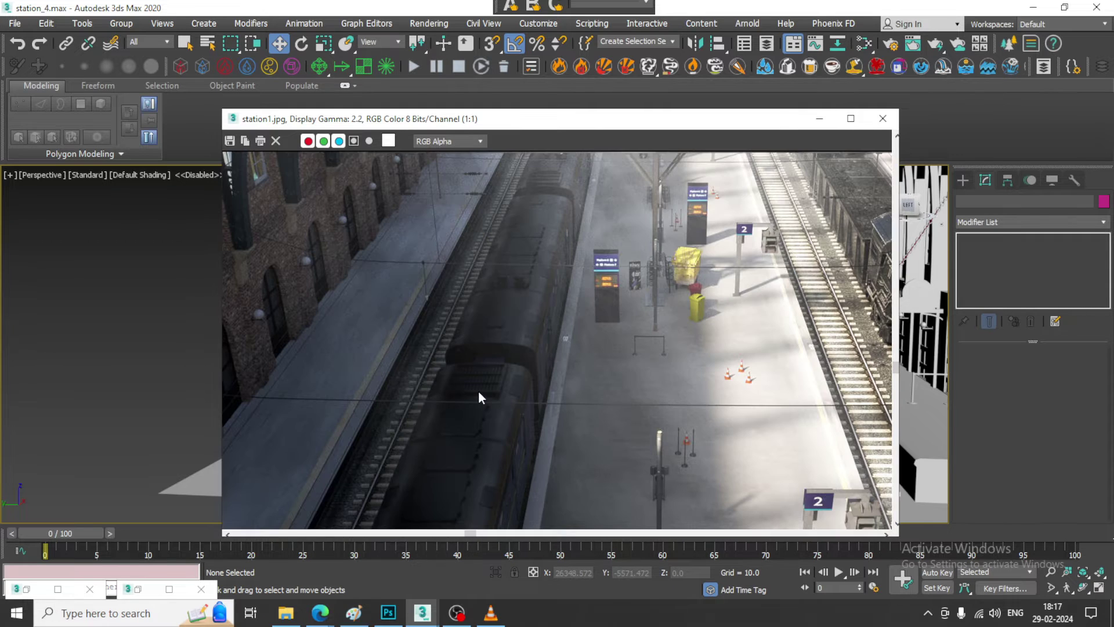
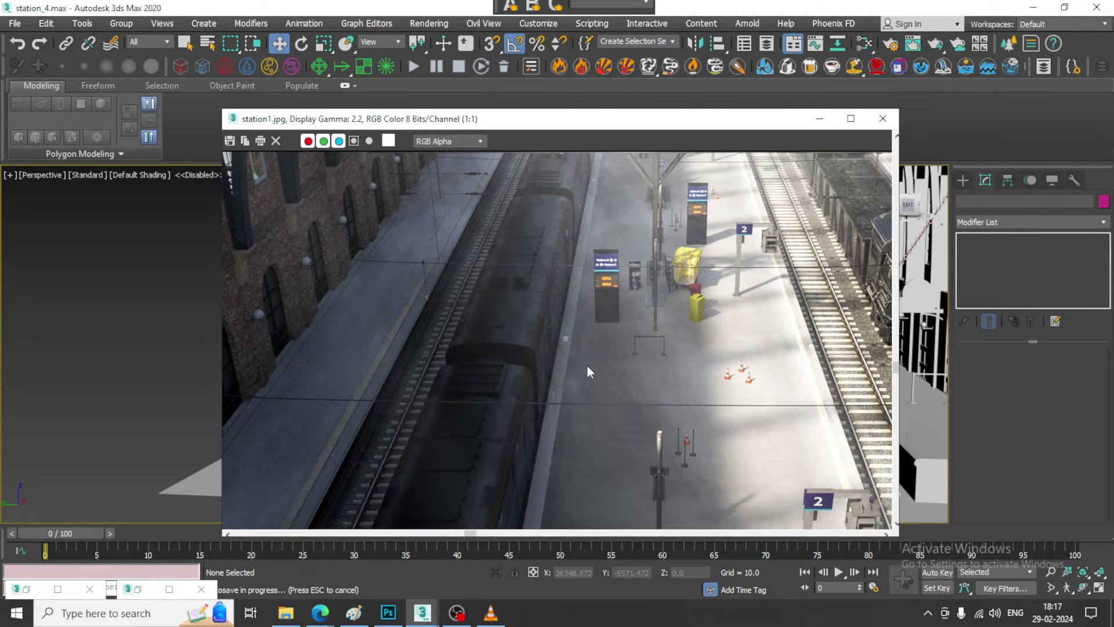
pyautogui.scroll(-1, 587, 371)
# Step: Save the scene file and close the Adobe alert window
pyautogui.click(14, 23)
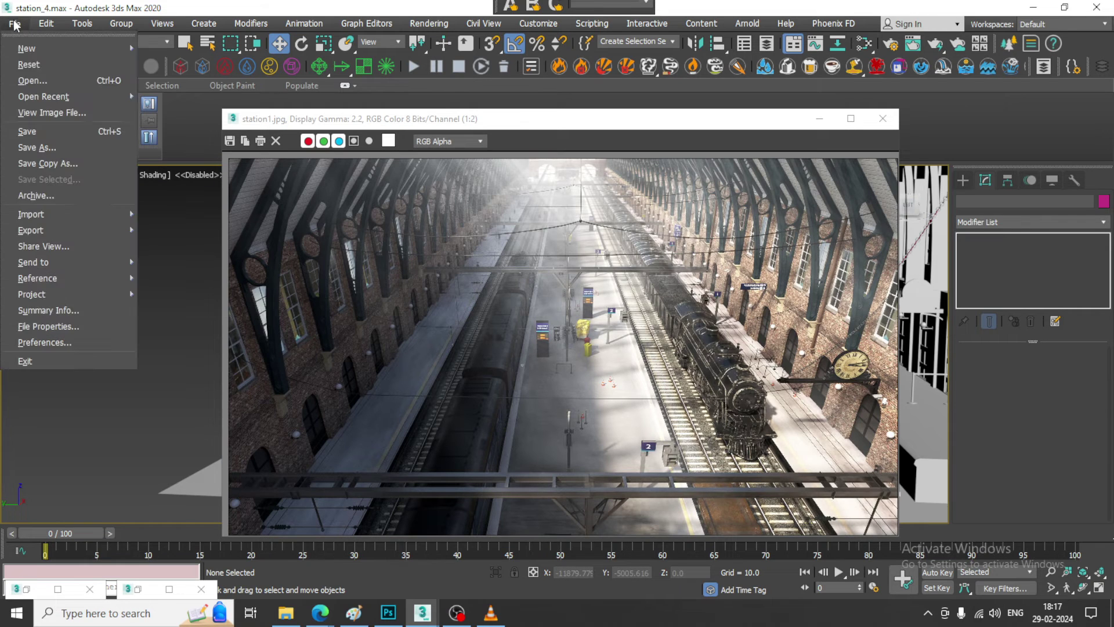
pyautogui.click(63, 131)
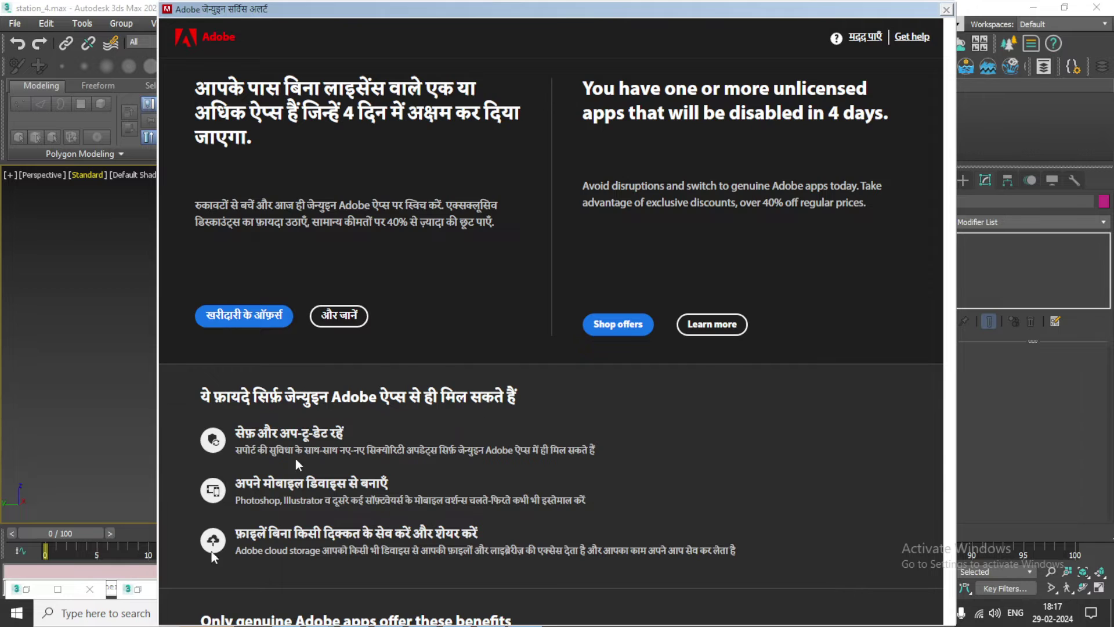
pyautogui.hotkey('alt', 'F4')
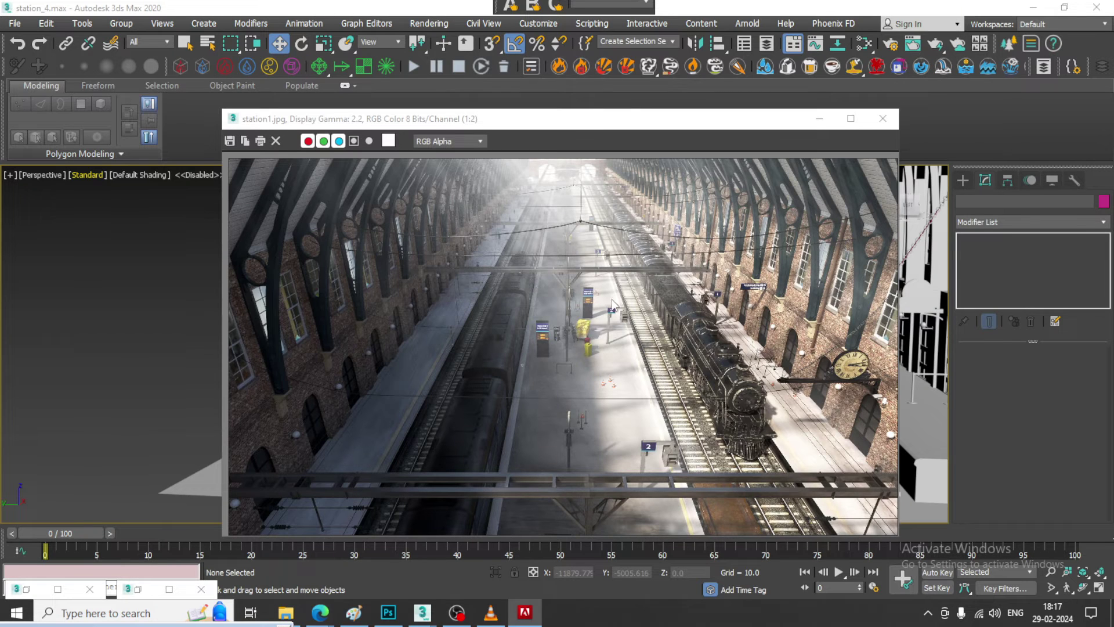
# Step: Examine the connection between the dark train's cars in station1.jpg up close, then minimize the image window
pyautogui.scroll(1, 533, 342)
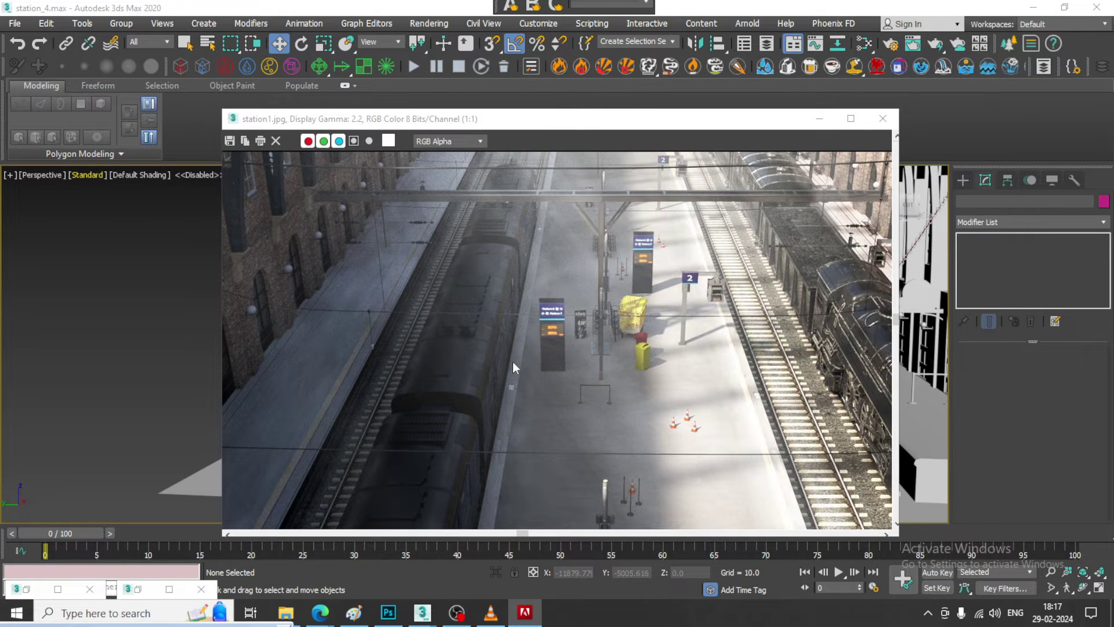
pyautogui.moveTo(491, 399); pyautogui.dragTo(504, 323, button='middle')
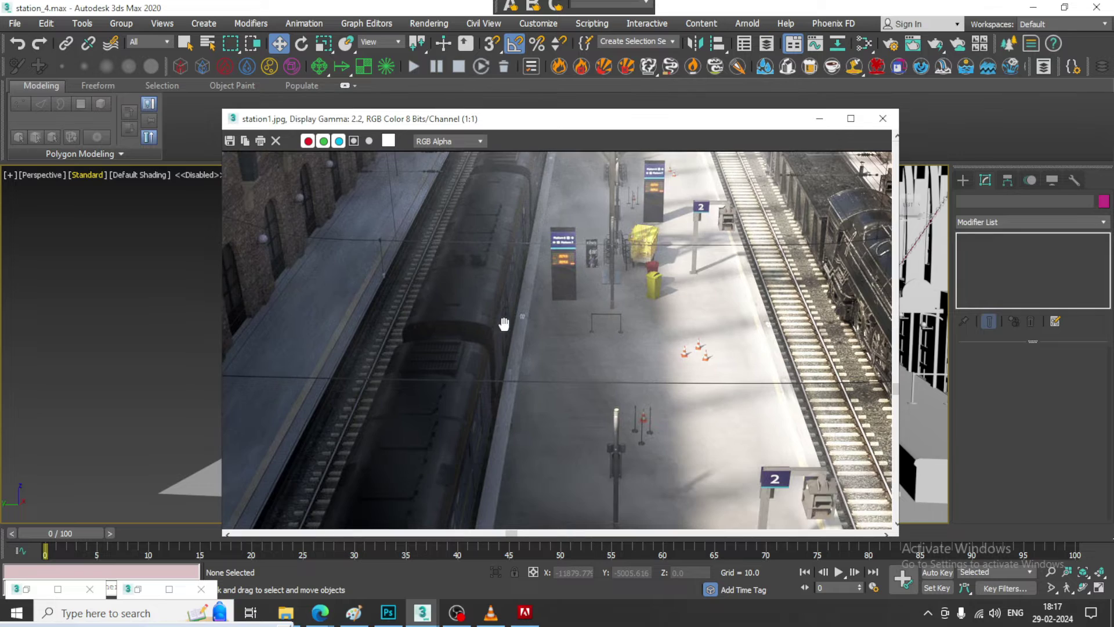
pyautogui.click(825, 120)
# Step: Try to draw a box with AutoGrid on the roof of the nearest train car
pyautogui.keyDown('alt'); pyautogui.moveTo(618, 321); pyautogui.dragTo(607, 354, button='middle'); pyautogui.keyUp('alt')
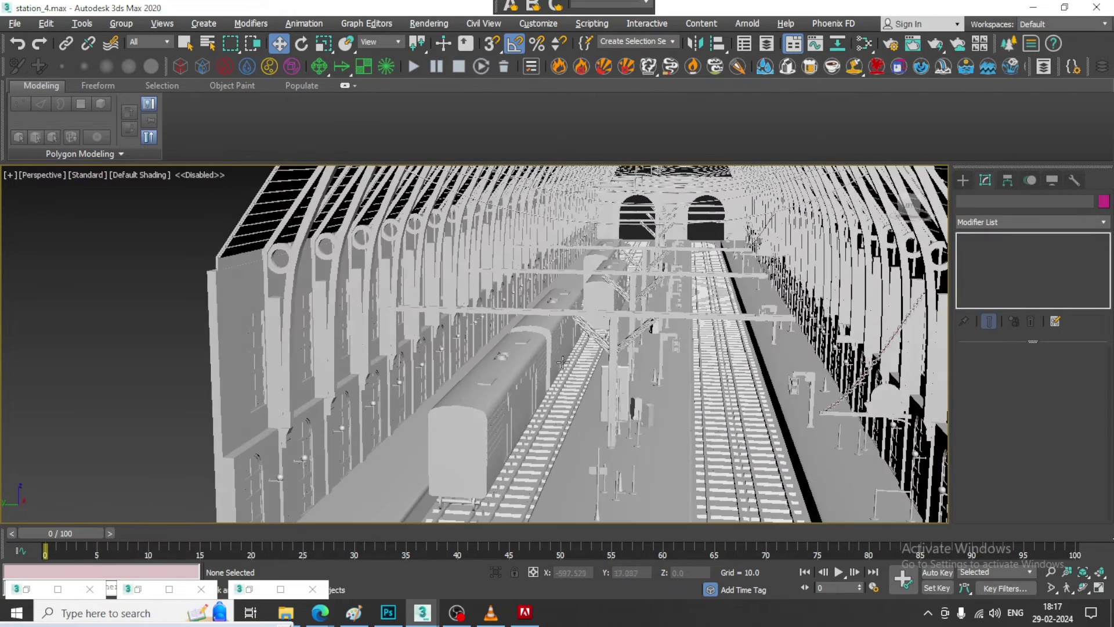
pyautogui.scroll(4, 507, 356)
pyautogui.moveTo(507, 355); pyautogui.dragTo(588, 320, button='middle')
pyautogui.click(433, 399)
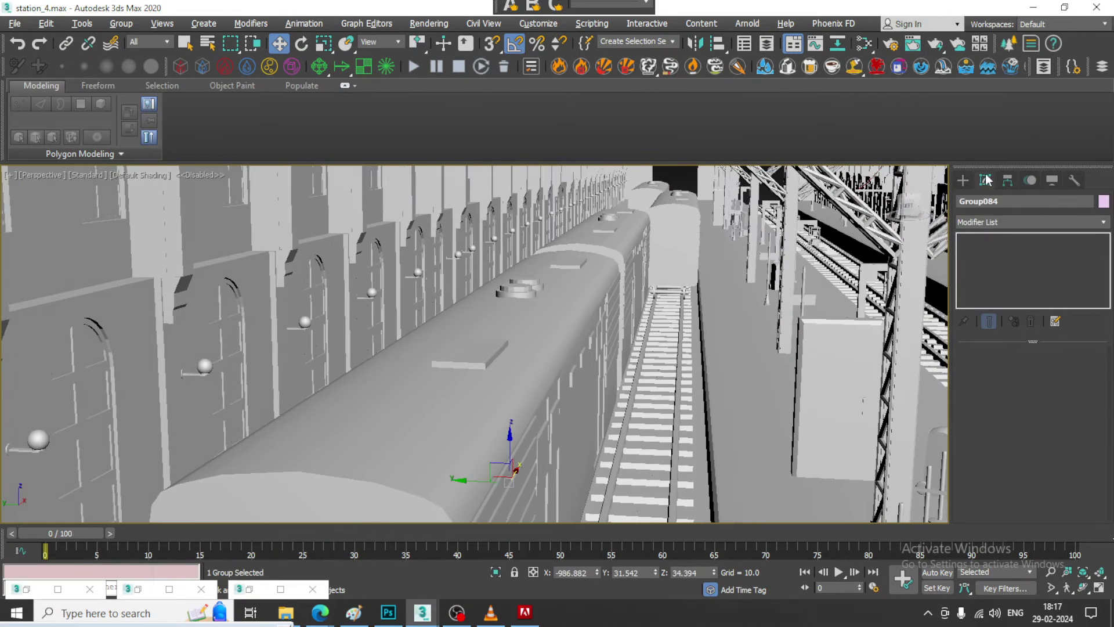
pyautogui.click(962, 180)
pyautogui.click(1003, 264)
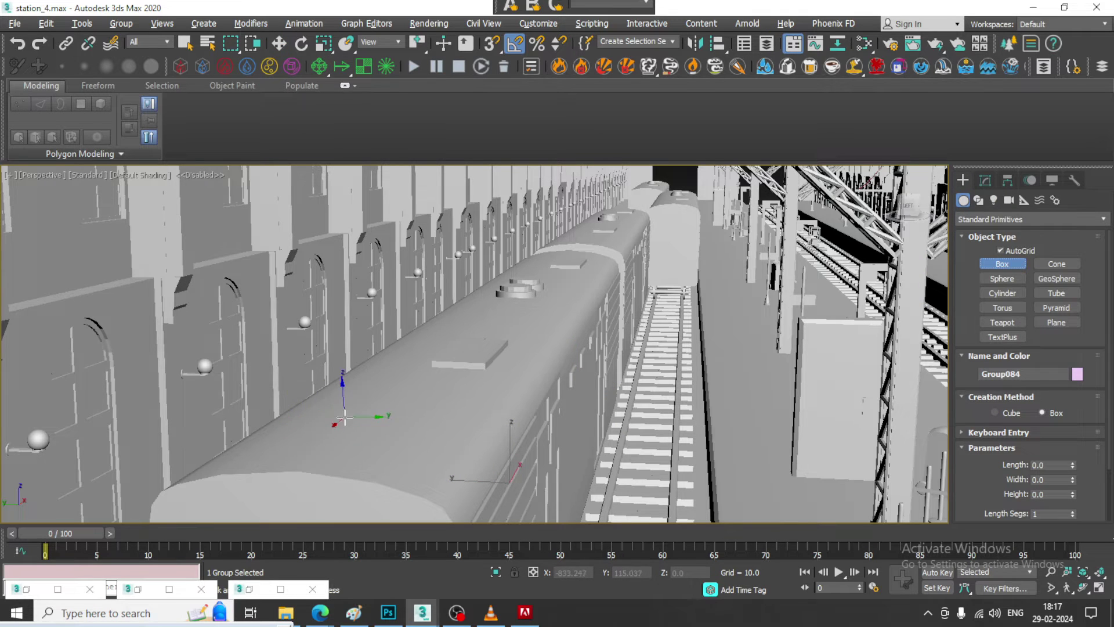
pyautogui.moveTo(342, 413); pyautogui.dragTo(497, 516)
pyautogui.rightClick(472, 428)
# Step: Create a flat, thin box on the ground just in front of the track carrying the nearest train car
pyautogui.moveTo(550, 404); pyautogui.dragTo(737, 203, button='middle')
pyautogui.scroll(-4, 638, 313)
pyautogui.moveTo(599, 281); pyautogui.dragTo(604, 168, button='middle')
pyautogui.scroll(-3, 571, 401)
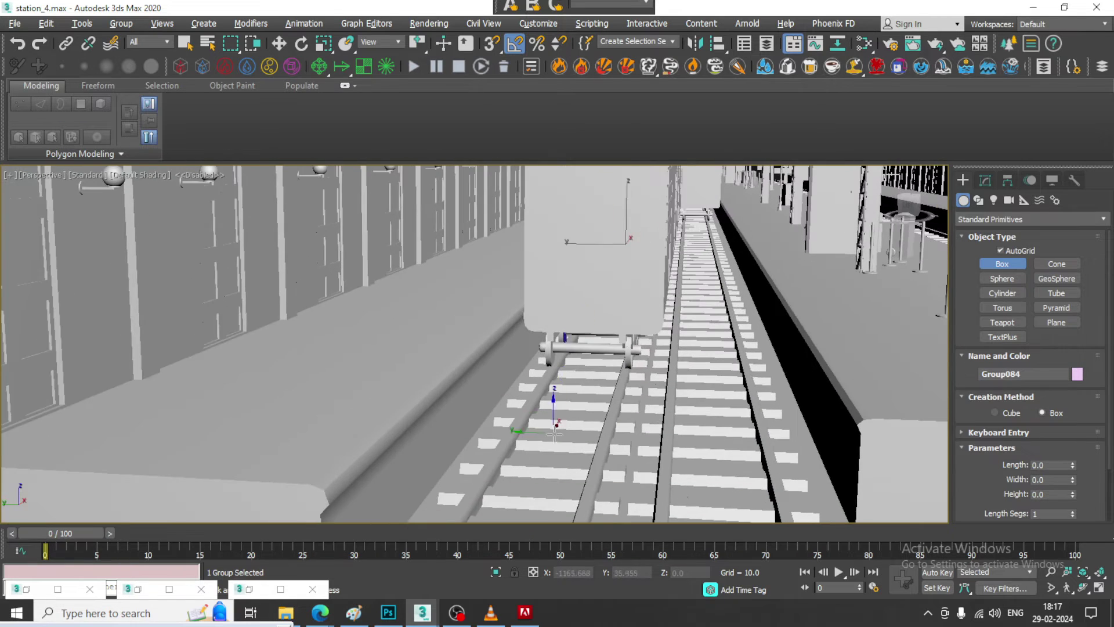
pyautogui.moveTo(556, 418); pyautogui.dragTo(578, 279, button='middle')
pyautogui.moveTo(492, 392); pyautogui.dragTo(594, 453)
pyautogui.click(585, 438)
pyautogui.press('w')
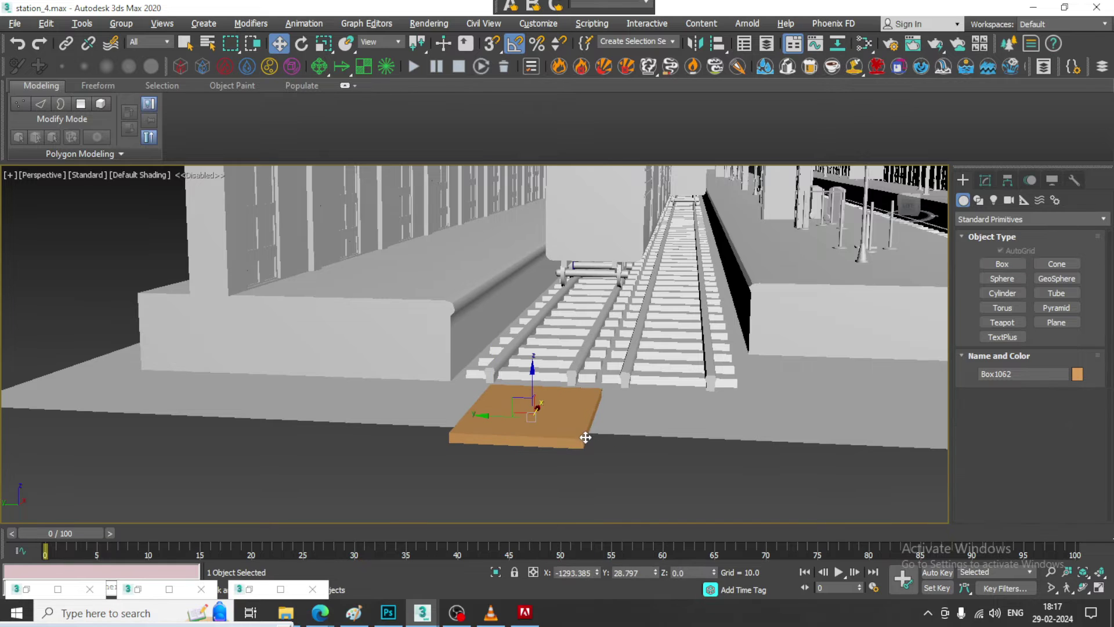
# Step: Align the new box with the train car along the Y axis, at Y 31.542
pyautogui.click(600, 216)
pyautogui.click(567, 420)
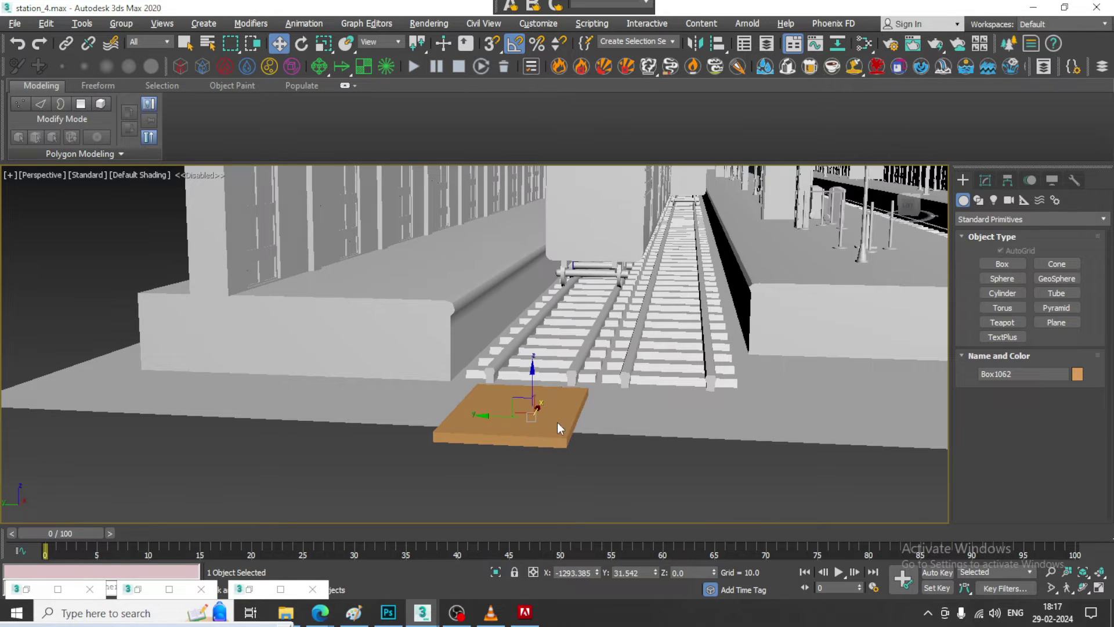
pyautogui.keyDown('alt'); pyautogui.moveTo(539, 411); pyautogui.dragTo(535, 407, button='middle'); pyautogui.keyUp('alt')
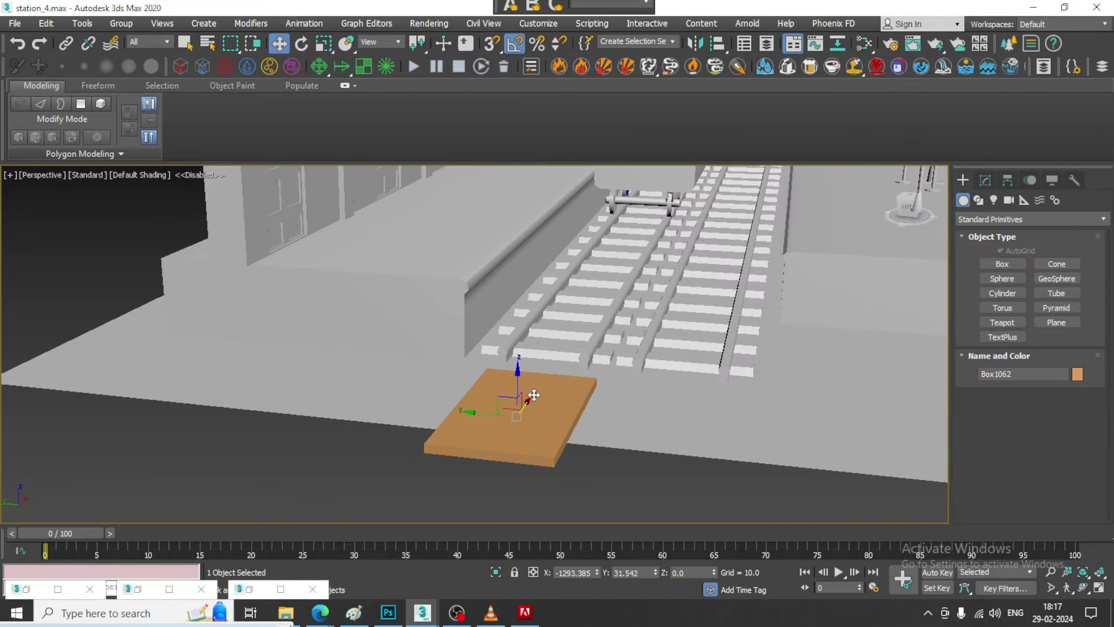
# Step: Move the flat orange box up from the ground onto the roof of the nearest train car
pyautogui.moveTo(534, 395); pyautogui.dragTo(680, 168)
pyautogui.moveTo(654, 200); pyautogui.dragTo(621, 358, button='middle')
pyautogui.moveTo(616, 324); pyautogui.dragTo(631, 199)
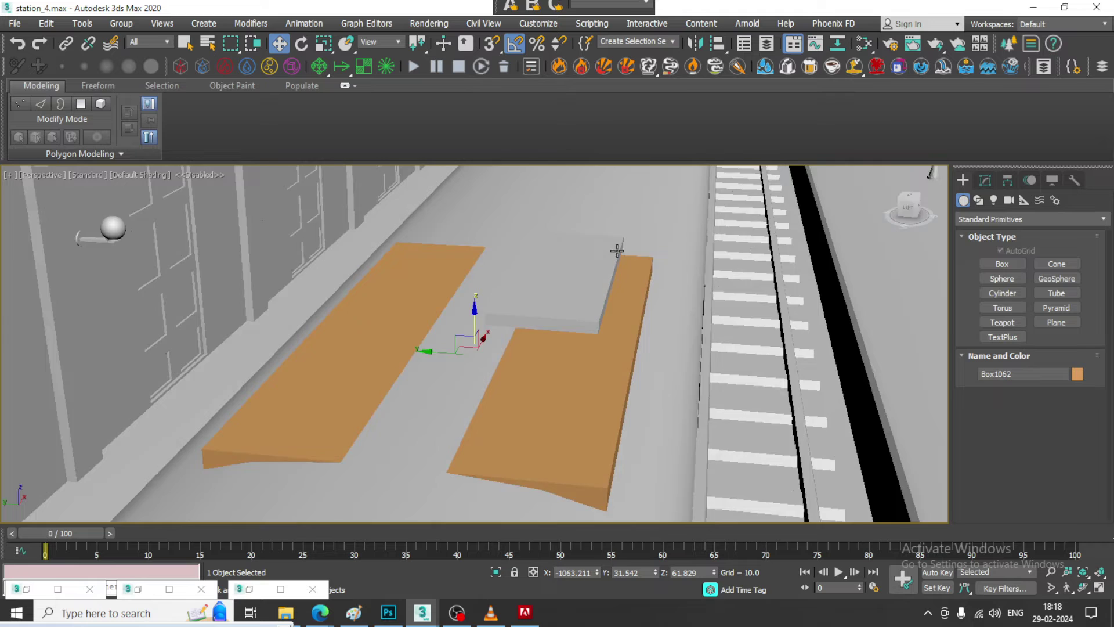
# Step: Scale the box on the roof to about 62% along its X axis
pyautogui.keyDown('alt'); pyautogui.moveTo(441, 371); pyautogui.dragTo(430, 394, button='middle'); pyautogui.keyUp('alt')
pyautogui.press('r')
pyautogui.moveTo(487, 374); pyautogui.dragTo(487, 401)
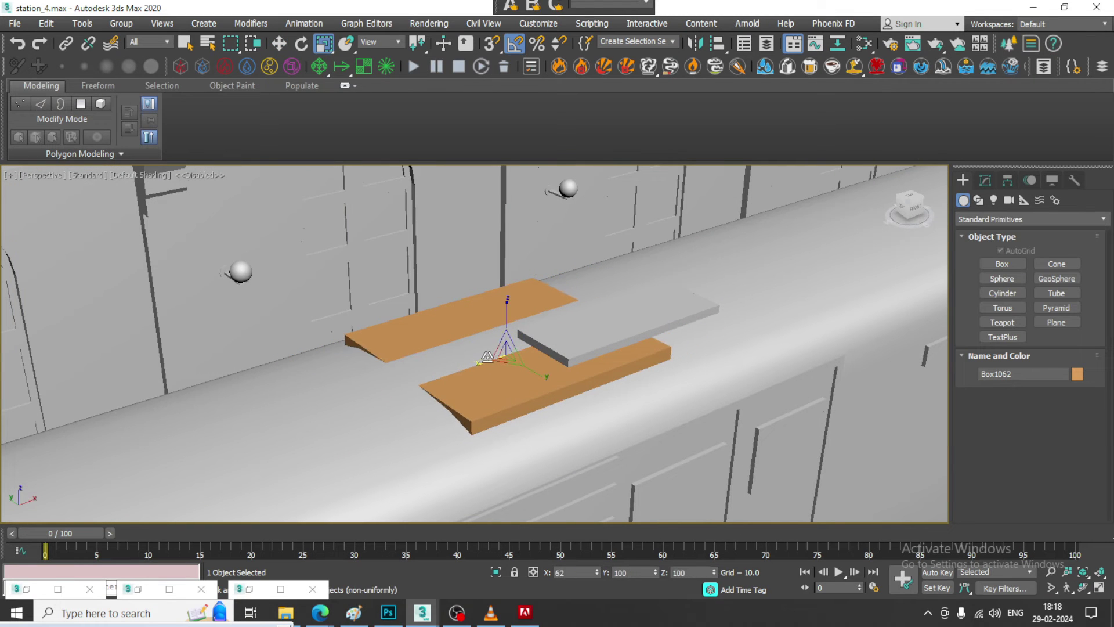
# Step: Slide the box to the near end of the train car's roof, at X -1095.604 and Z 62.709
pyautogui.press('w')
pyautogui.moveTo(478, 361); pyautogui.dragTo(203, 434)
pyautogui.scroll(-5, 278, 401)
pyautogui.keyDown('alt'); pyautogui.moveTo(279, 402); pyautogui.dragTo(359, 411, button='middle'); pyautogui.keyUp('alt')
pyautogui.moveTo(251, 401); pyautogui.dragTo(251, 400)
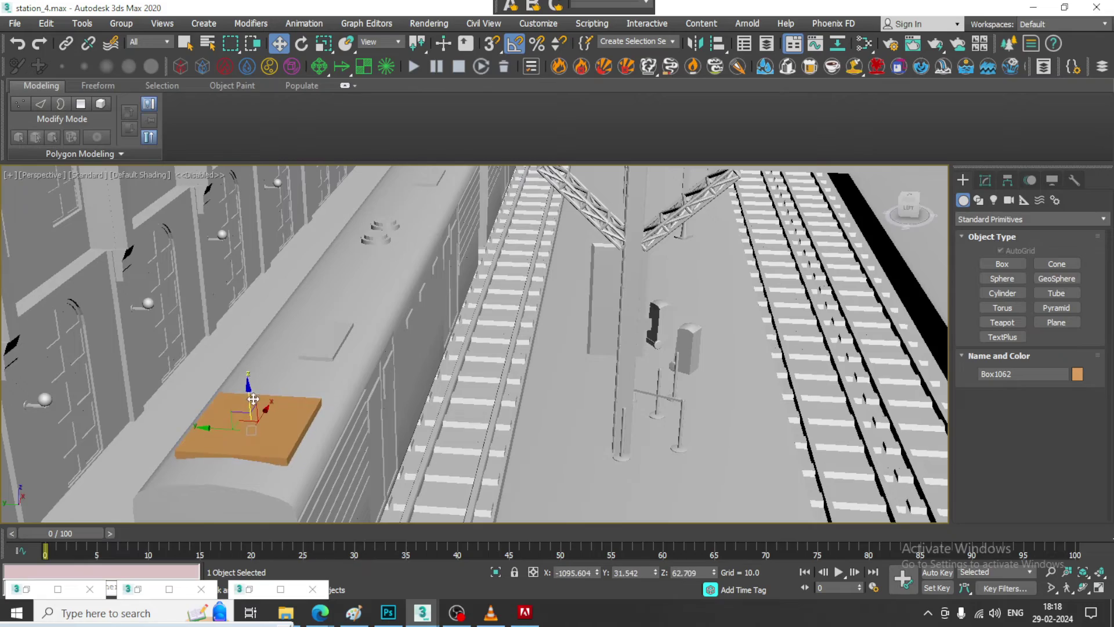
# Step: Close one reference image window and examine the train roofs in station1.jpg, then minimize it
pyautogui.keyDown('alt'); pyautogui.moveTo(251, 402); pyautogui.dragTo(354, 372, button='middle'); pyautogui.keyUp('alt')
pyautogui.scroll(5, 354, 372)
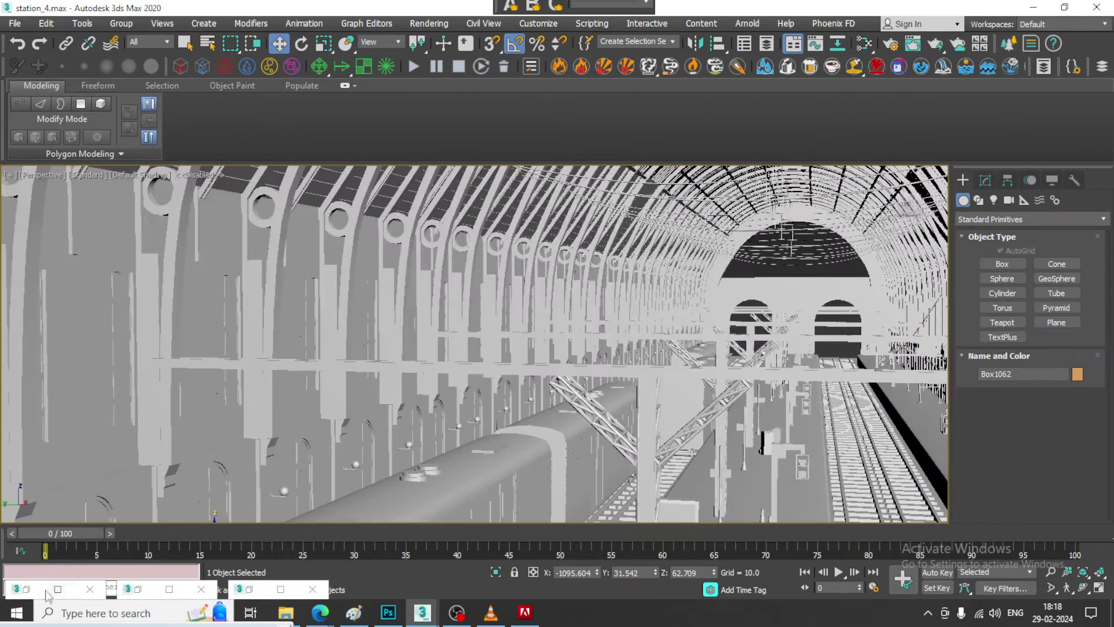
pyautogui.click(26, 589)
pyautogui.click(583, 153)
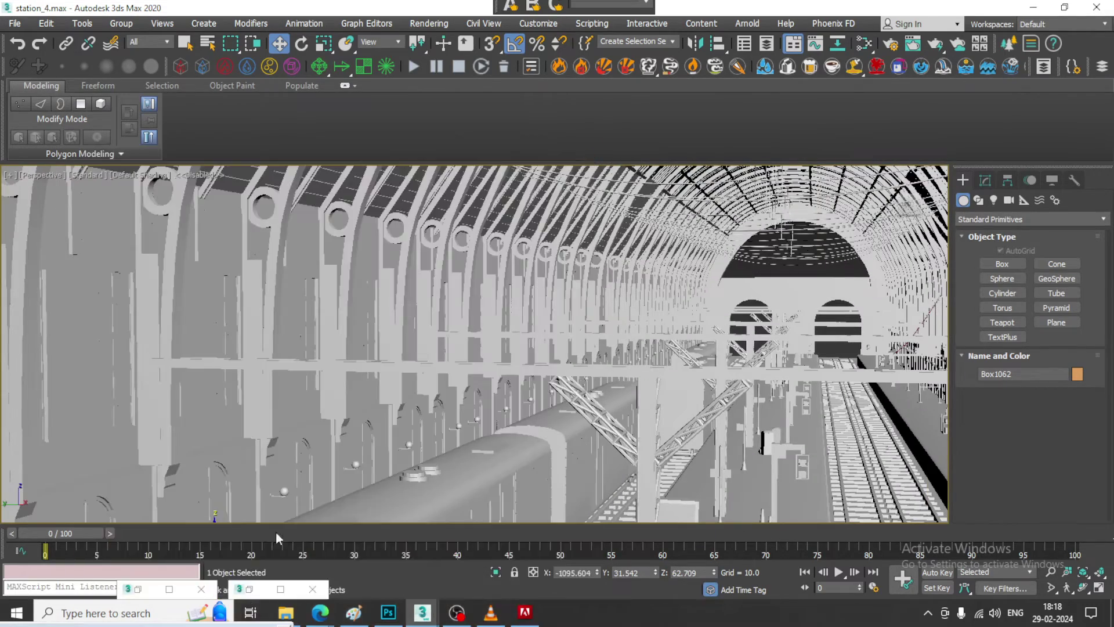
pyautogui.click(244, 592)
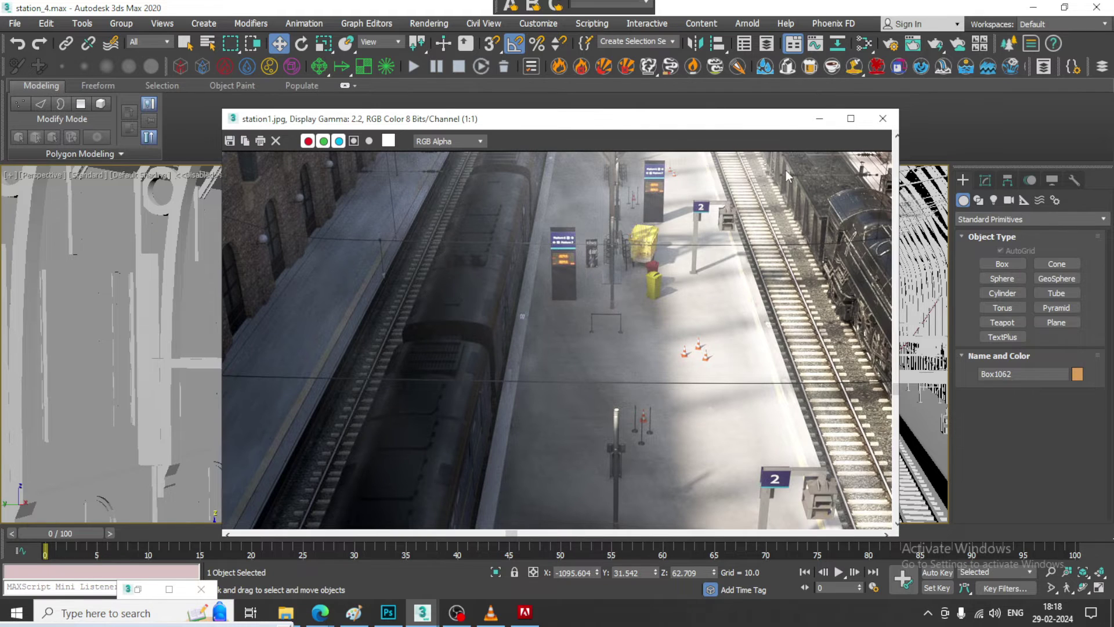
pyautogui.click(819, 118)
# Step: Convert the roof box to an Editable Poly and isolate it
pyautogui.scroll(3, 477, 400)
pyautogui.press('z')
pyautogui.keyDown('alt'); pyautogui.moveTo(477, 400); pyautogui.dragTo(505, 385); pyautogui.keyUp('alt')
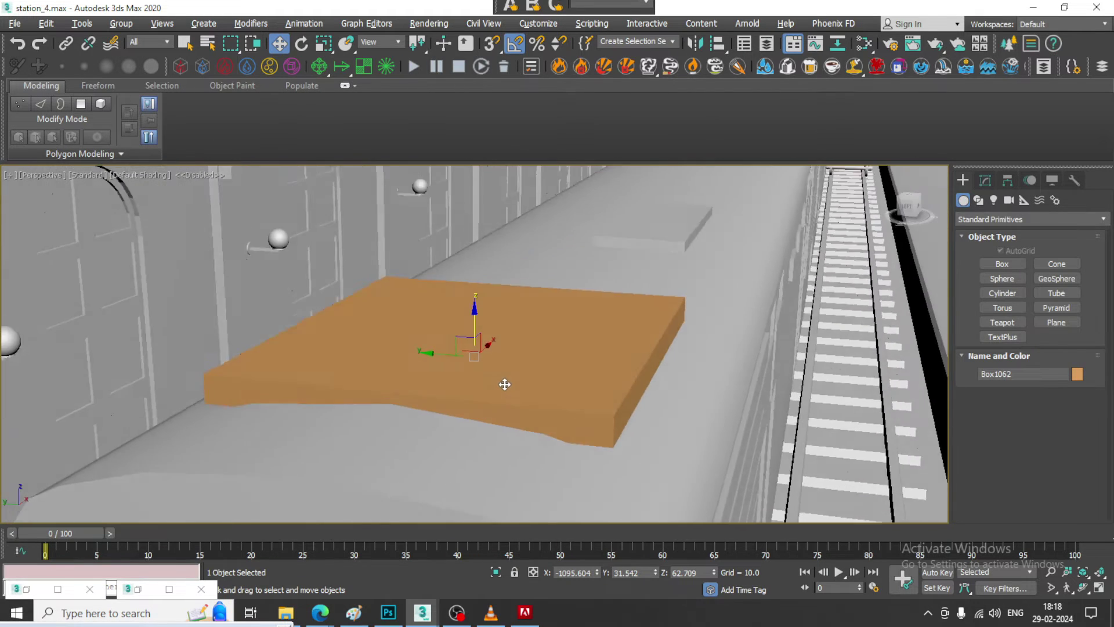
pyautogui.keyDown('alt'); pyautogui.moveTo(505, 385); pyautogui.dragTo(510, 314, button='middle'); pyautogui.keyUp('alt')
pyautogui.rightClick(510, 312)
pyautogui.moveTo(592, 468)
pyautogui.click(700, 479)
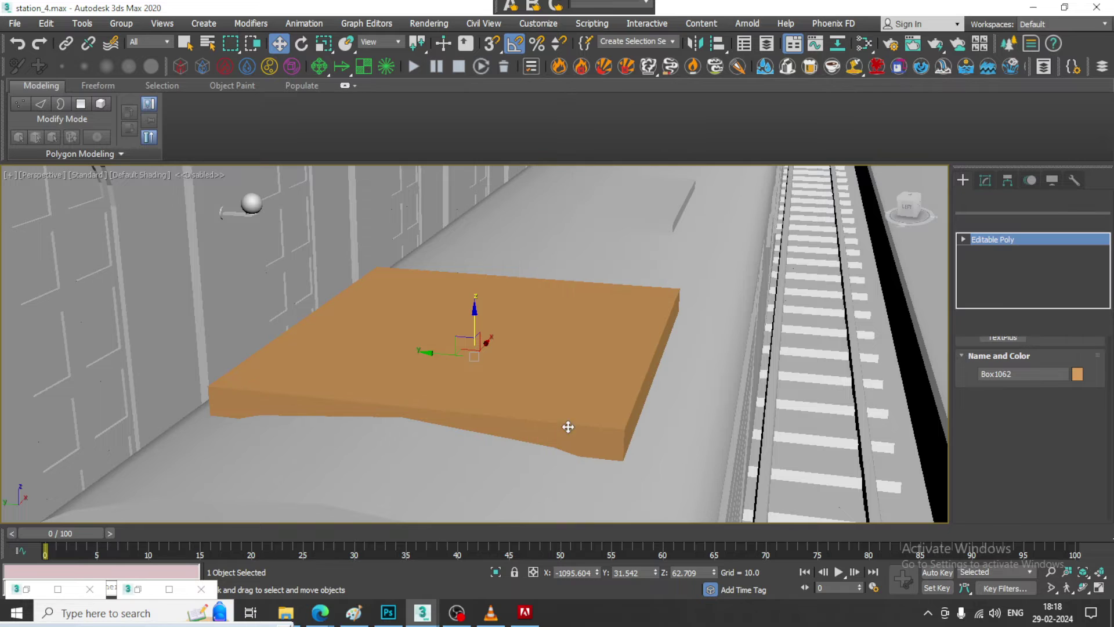
pyautogui.press('z')
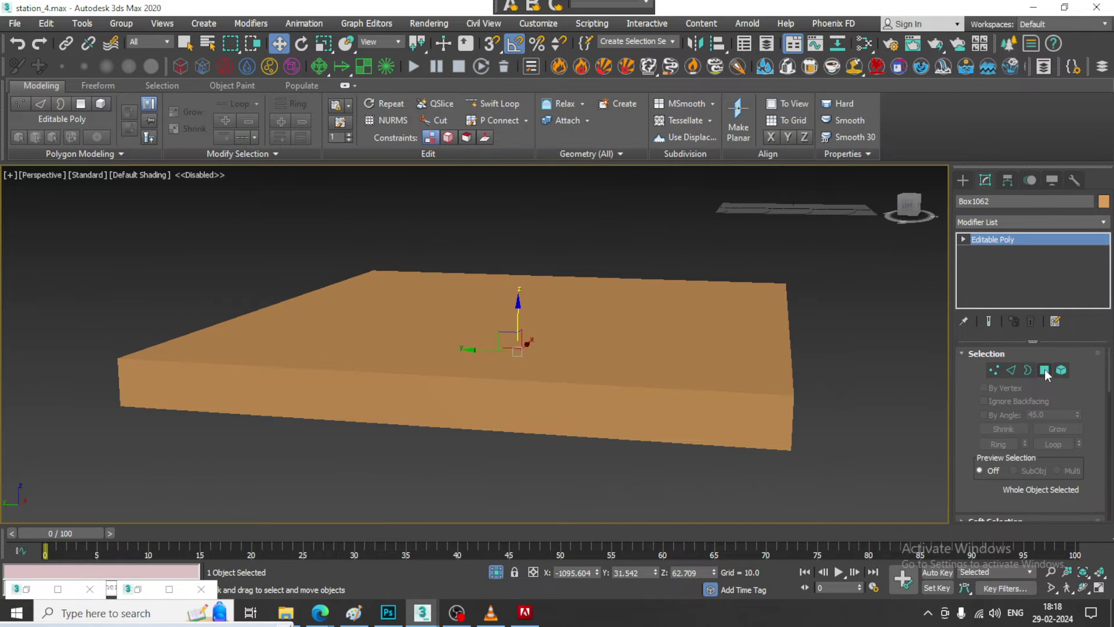
# Step: Select the box's top and bottom polygons and inset them to leave a narrow border
pyautogui.click(1045, 370)
pyautogui.click(589, 303)
pyautogui.keyDown('alt'); pyautogui.moveTo(589, 304); pyautogui.dragTo(620, 276, button='middle'); pyautogui.keyUp('alt')
pyautogui.keyDown('ctrl'); pyautogui.click(603, 271); pyautogui.keyUp('ctrl')
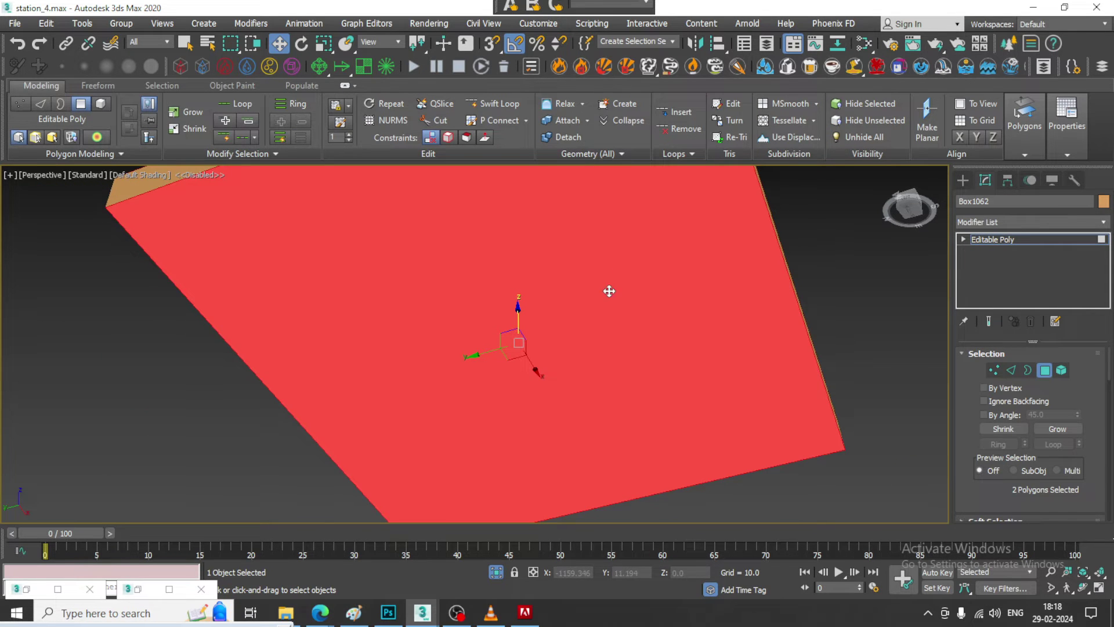
pyautogui.scroll(-5, 1047, 487)
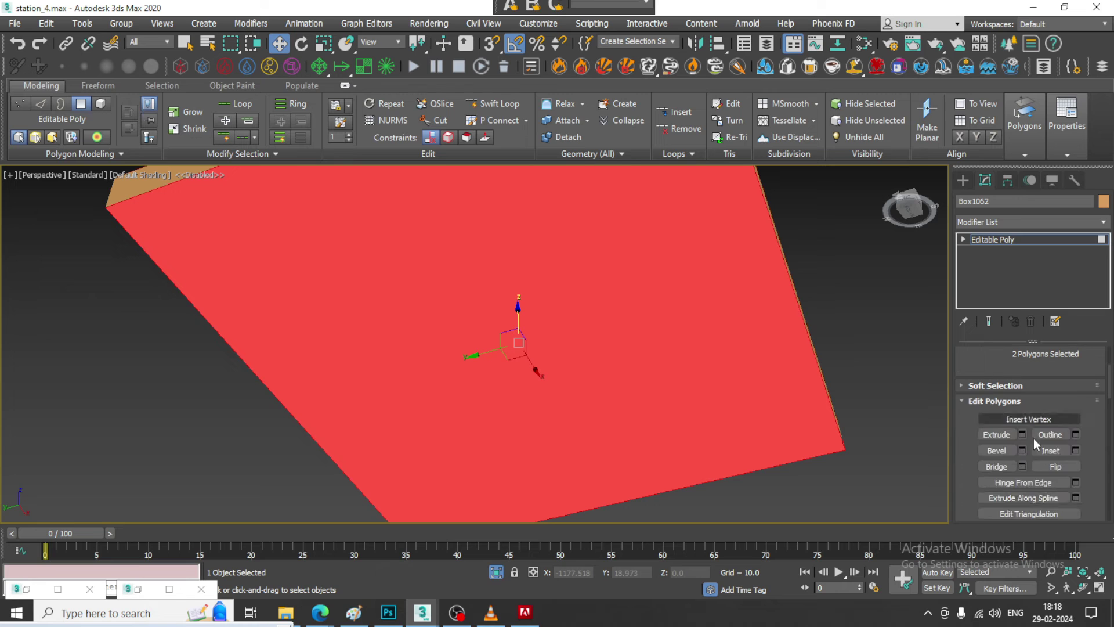
pyautogui.click(1075, 451)
pyautogui.click(479, 392)
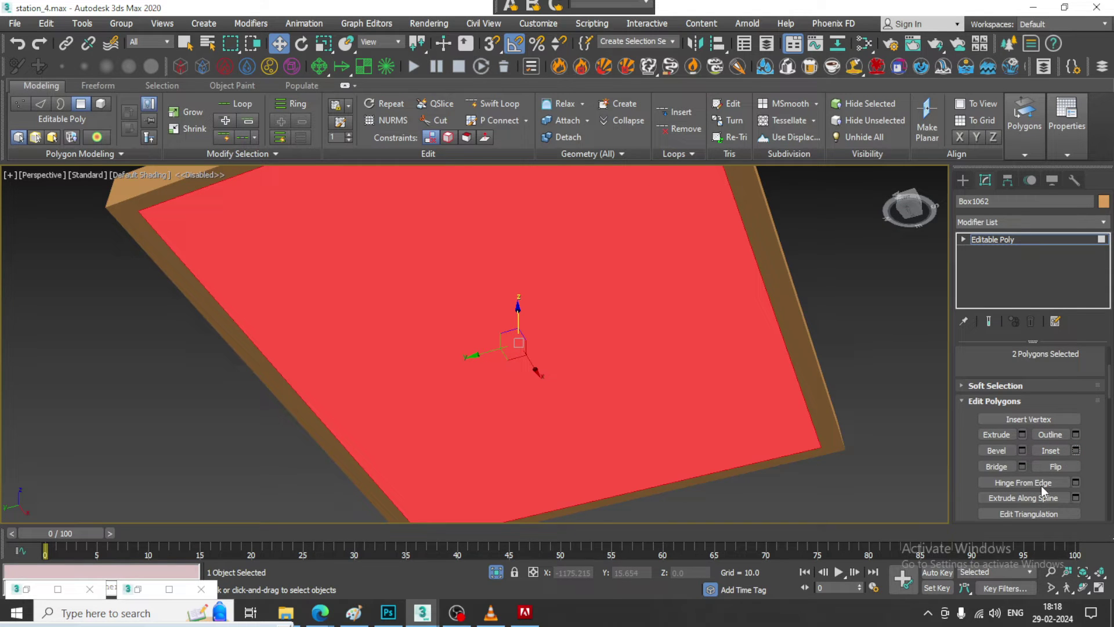
# Step: Bridge the inset top and bottom polygons to open the box into a hollow frame
pyautogui.click(996, 467)
pyautogui.keyDown('alt'); pyautogui.moveTo(939, 447); pyautogui.dragTo(947, 329, button='middle'); pyautogui.keyUp('alt')
pyautogui.click(1030, 243)
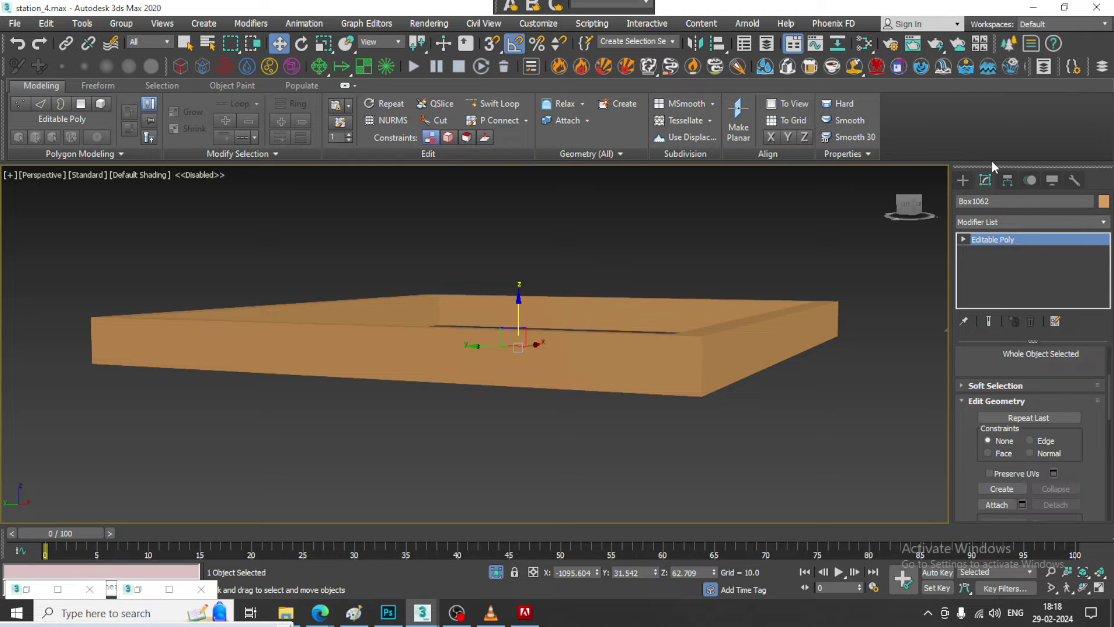
# Step: In the Top view, draw a straight horizontal line spanning the frame just inside its upper edge
pyautogui.click(963, 181)
pyautogui.click(978, 200)
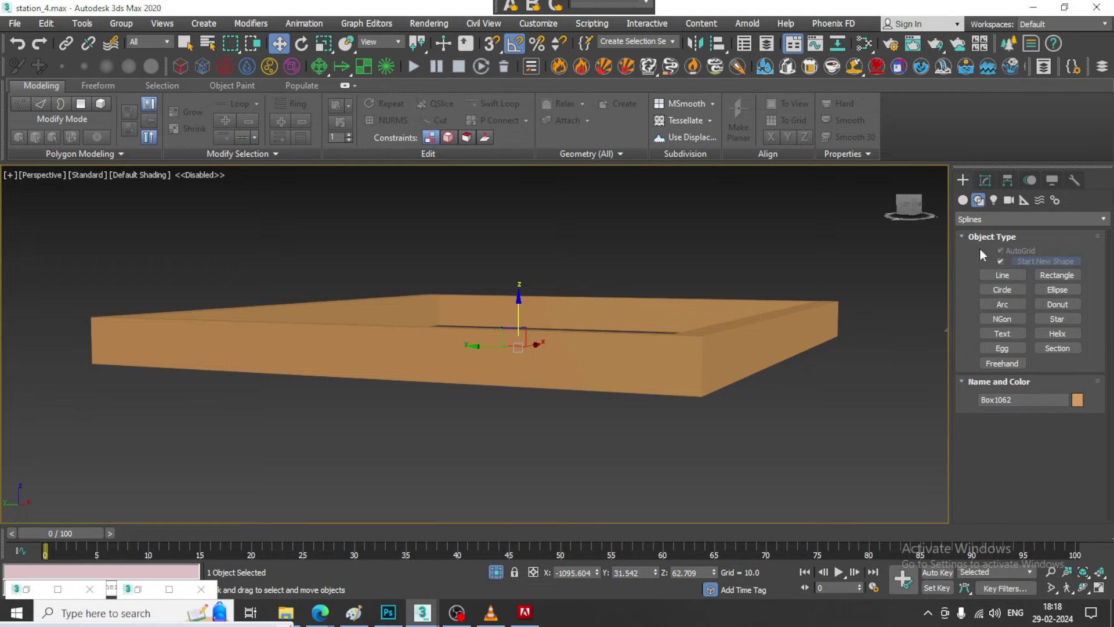
pyautogui.click(991, 278)
pyautogui.hotkey('alt', 'w')
pyautogui.rightClick(331, 281)
pyautogui.hotkey('alt', 'w')
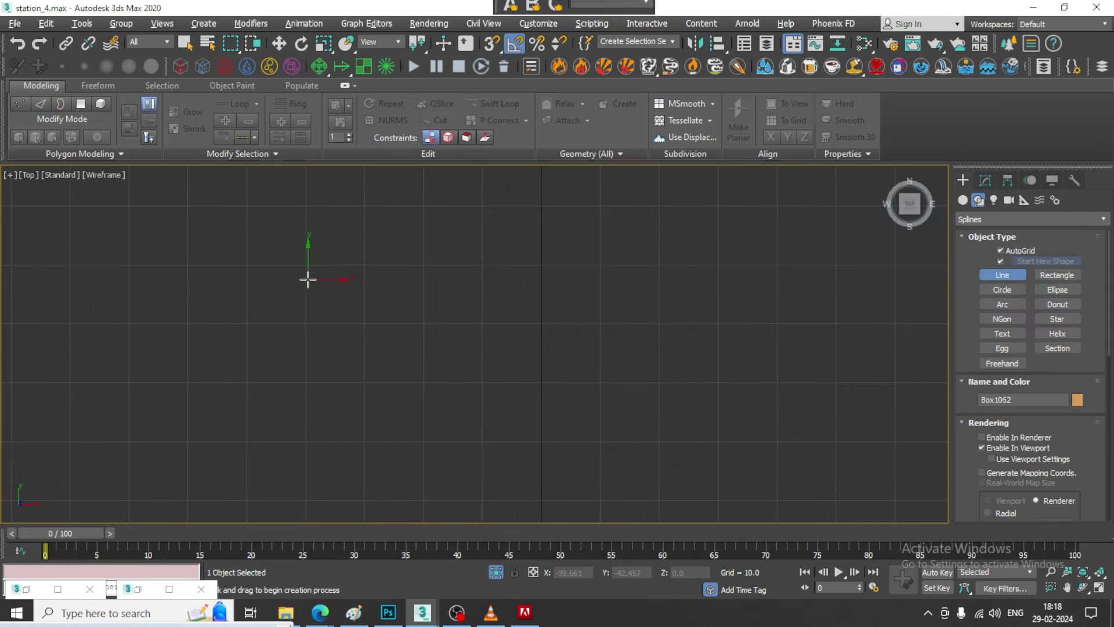
pyautogui.press('z')
pyautogui.scroll(-4, 331, 297)
pyautogui.scroll(6, 332, 296)
pyautogui.scroll(-2, 314, 259)
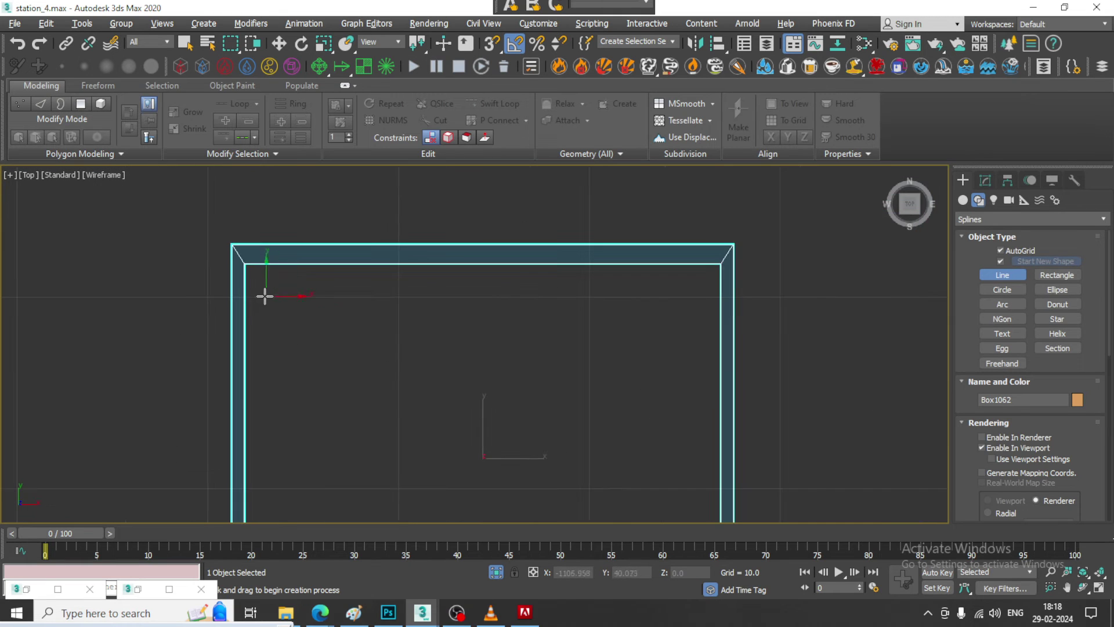
pyautogui.click(238, 277)
pyautogui.keyDown('shift'); pyautogui.click(727, 292); pyautogui.keyUp('shift')
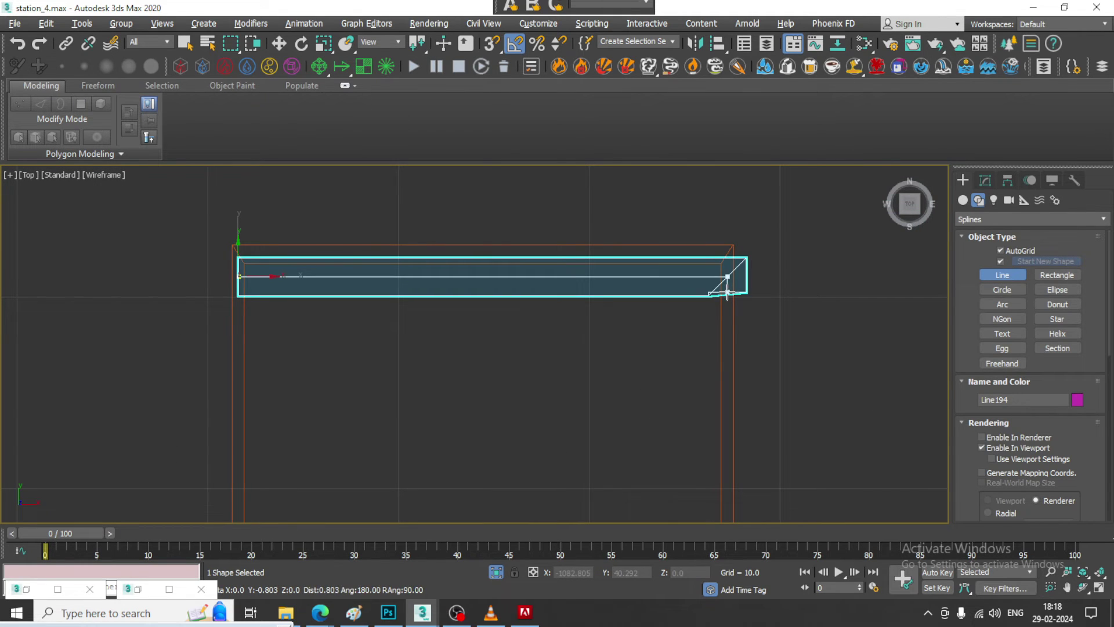
pyautogui.rightClick(728, 292)
pyautogui.rightClick(728, 292)
# Step: Give the line a radial cross-section with thickness 0.44 and lower it into the frame to Z 63.494
pyautogui.click(986, 180)
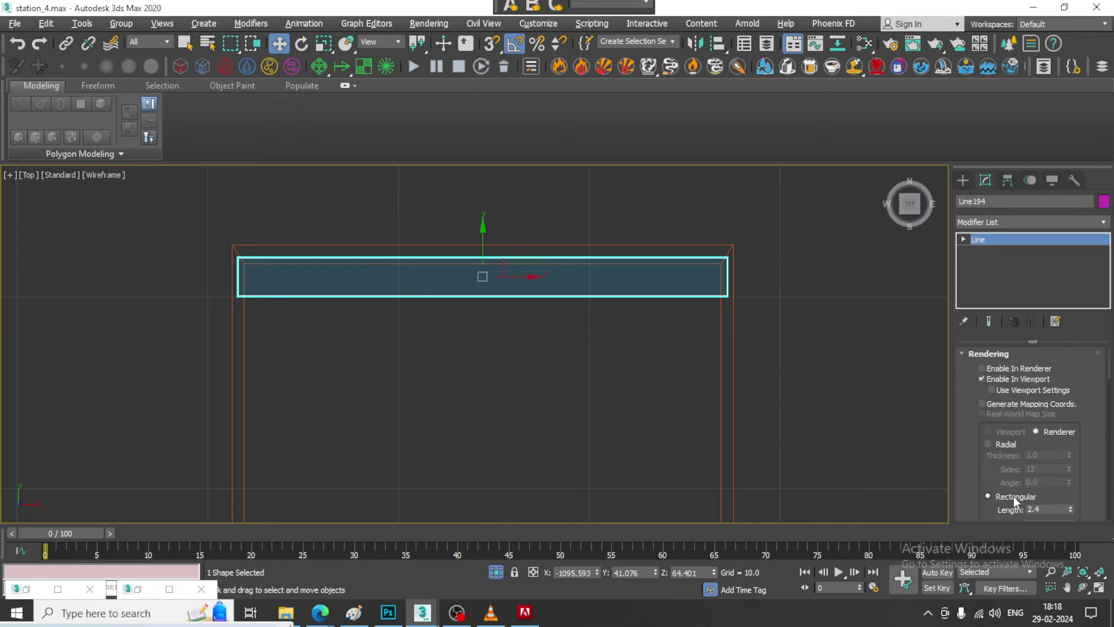
pyautogui.scroll(-3, 983, 422)
pyautogui.click(998, 394)
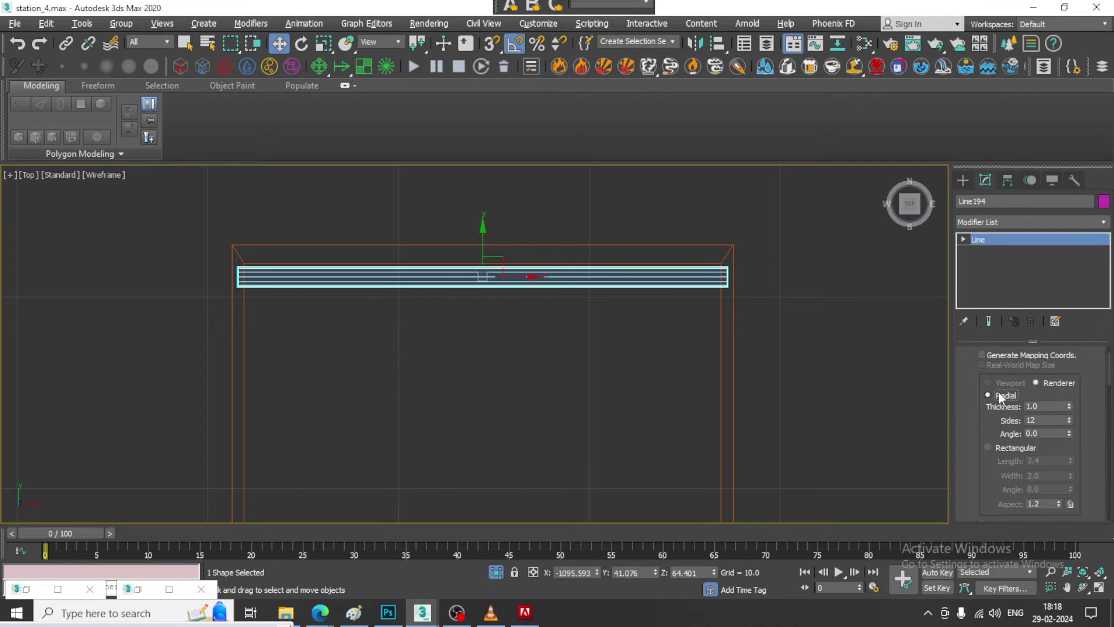
pyautogui.moveTo(1069, 406); pyautogui.dragTo(1076, 450)
pyautogui.hotkey('alt', 'w')
pyautogui.scroll(5, 828, 430)
pyautogui.hotkey('alt', 'w')
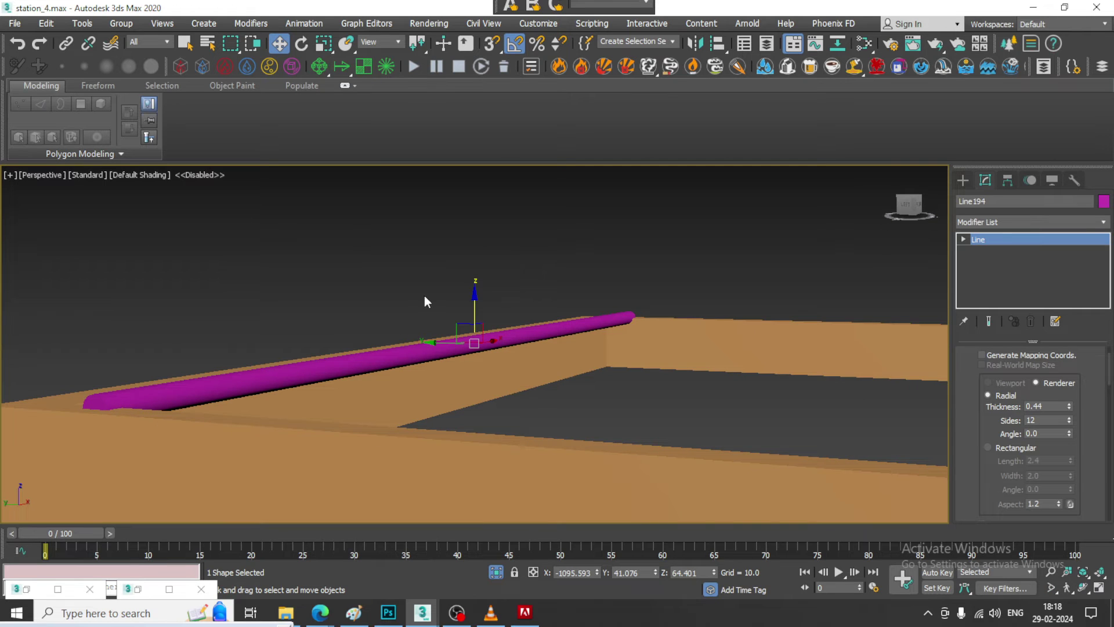
pyautogui.scroll(-4, 473, 306)
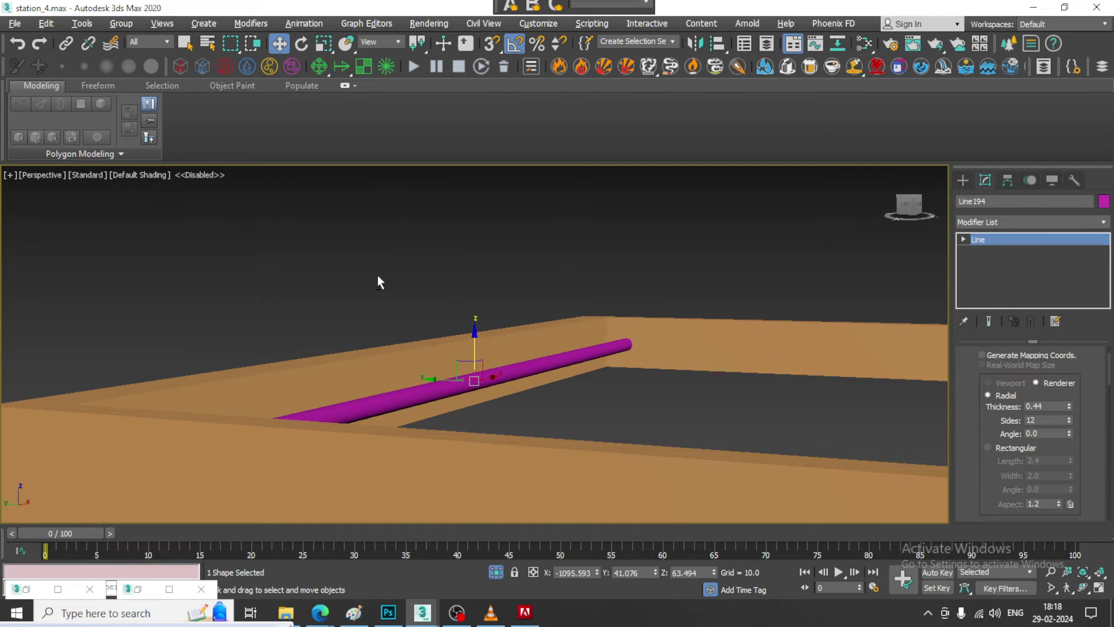
# Step: Clone the rod along Y in the Top view as 18 evenly spaced copies, starting at Y 39.829
pyautogui.hotkey('alt', 'w')
pyautogui.hotkey('alt', 'w')
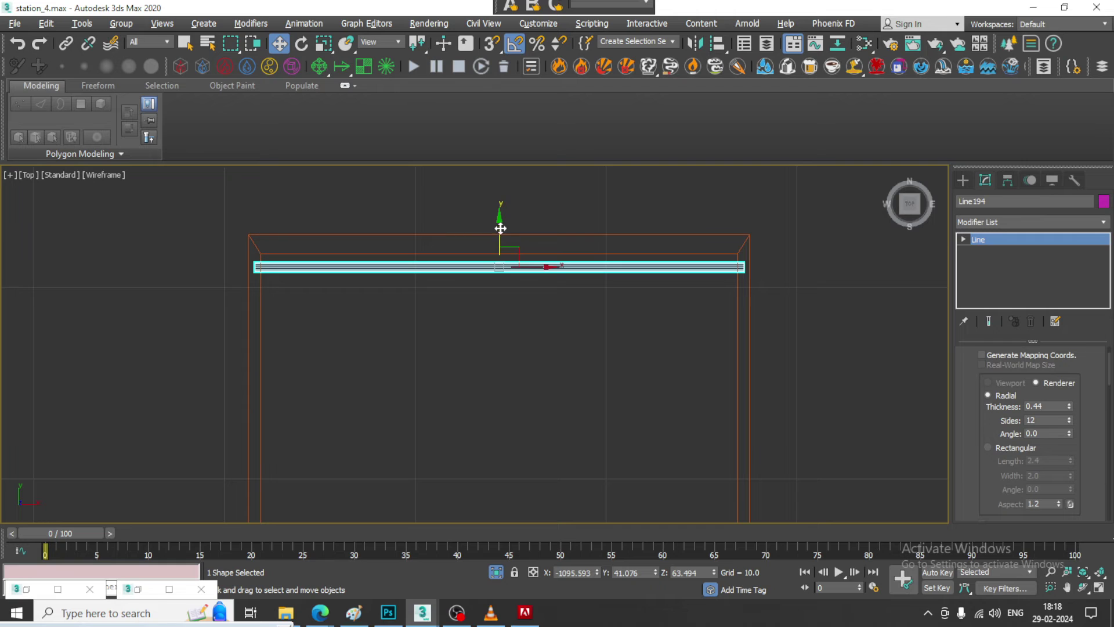
pyautogui.moveTo(500, 228)
pyautogui.keyDown('shift'); pyautogui.mouseDown()
pyautogui.moveTo(508, 279)
pyautogui.moveTo(504, 253)
pyautogui.mouseUp(); pyautogui.keyUp('shift')
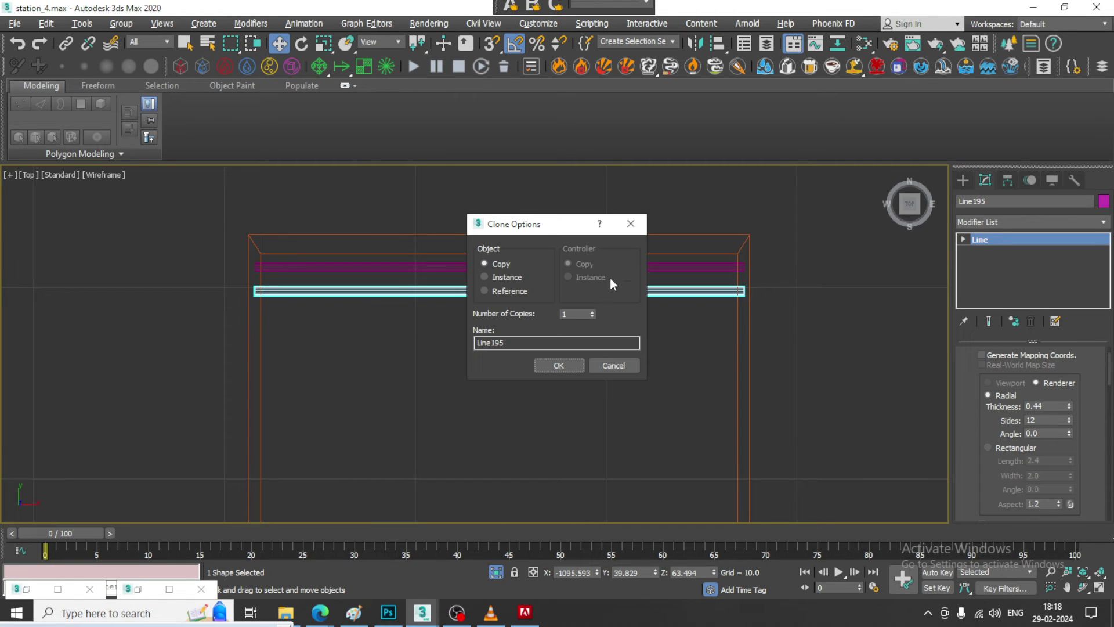
pyautogui.click(572, 366)
pyautogui.scroll(-3, 632, 430)
pyautogui.moveTo(632, 430); pyautogui.dragTo(567, 116, button='middle')
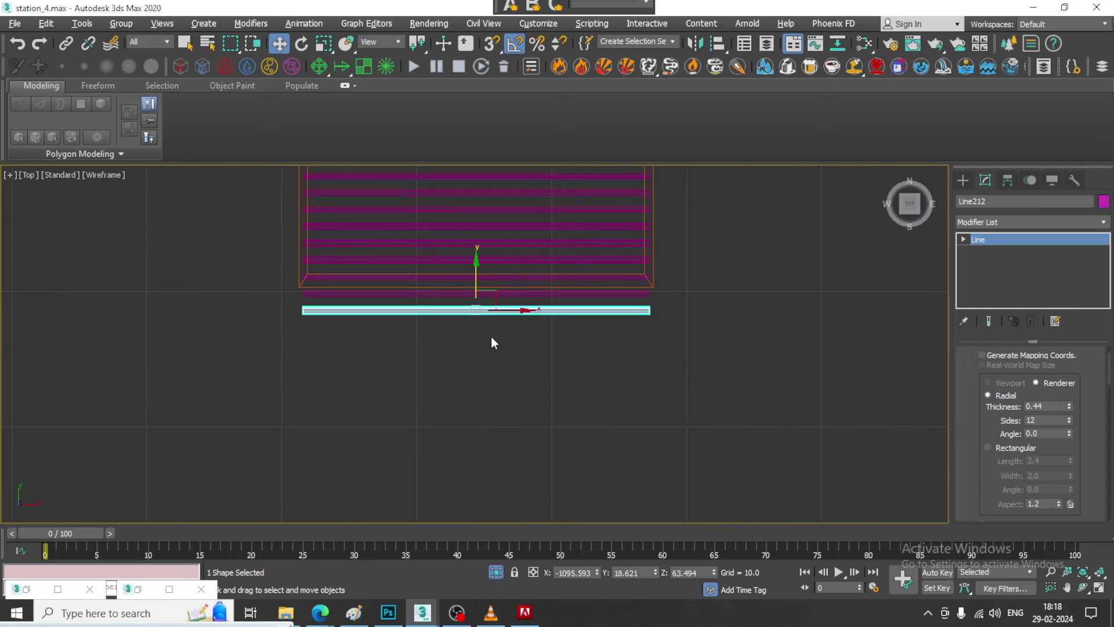
# Step: Delete the two surplus rods lying outside the frame's lower edge
pyautogui.press('Delete')
pyautogui.click(474, 295)
pyautogui.press('Delete')
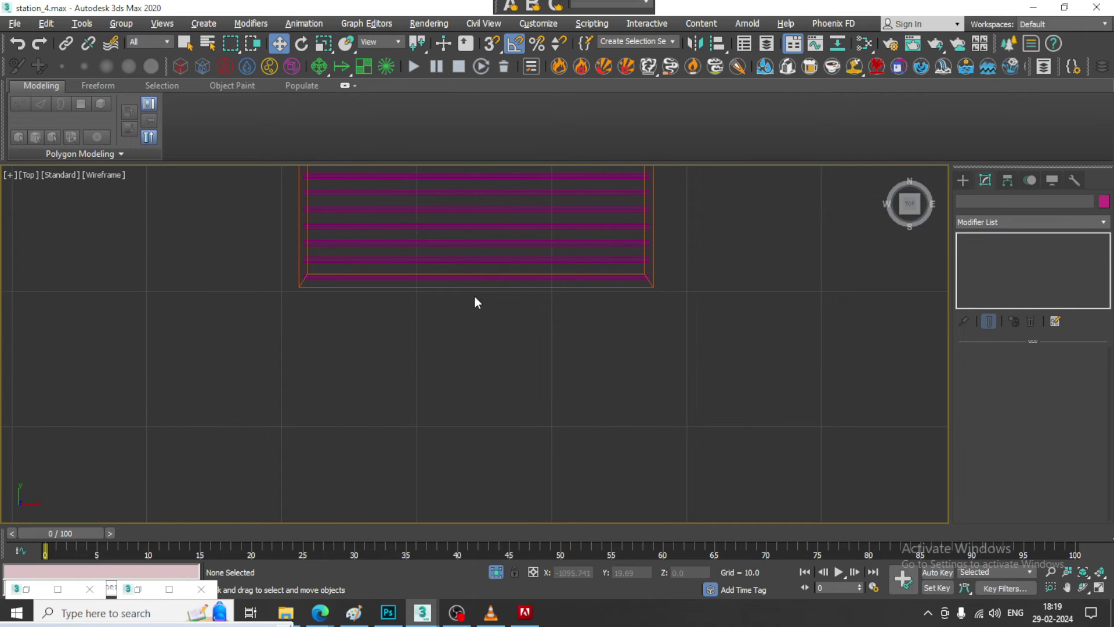
# Step: Inspect the finished grille in the Perspective view and end its isolation to show the whole station
pyautogui.hotkey('alt', 'w')
pyautogui.scroll(-5, 676, 396)
pyautogui.moveTo(676, 395); pyautogui.dragTo(689, 446, button='middle')
pyautogui.moveTo(326, 204); pyautogui.dragTo(325, 249, button='middle')
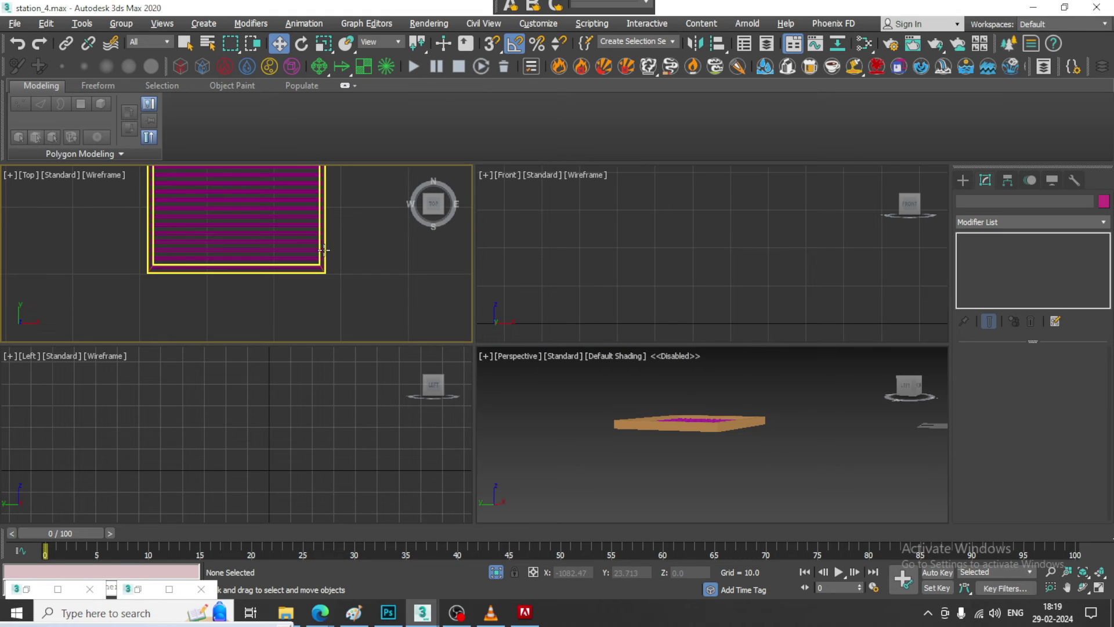
pyautogui.moveTo(753, 400); pyautogui.dragTo(749, 406, button='middle')
pyautogui.hotkey('alt', 'w')
pyautogui.keyDown('alt'); pyautogui.moveTo(675, 401); pyautogui.dragTo(648, 436, button='middle'); pyautogui.keyUp('alt')
pyautogui.press('z')
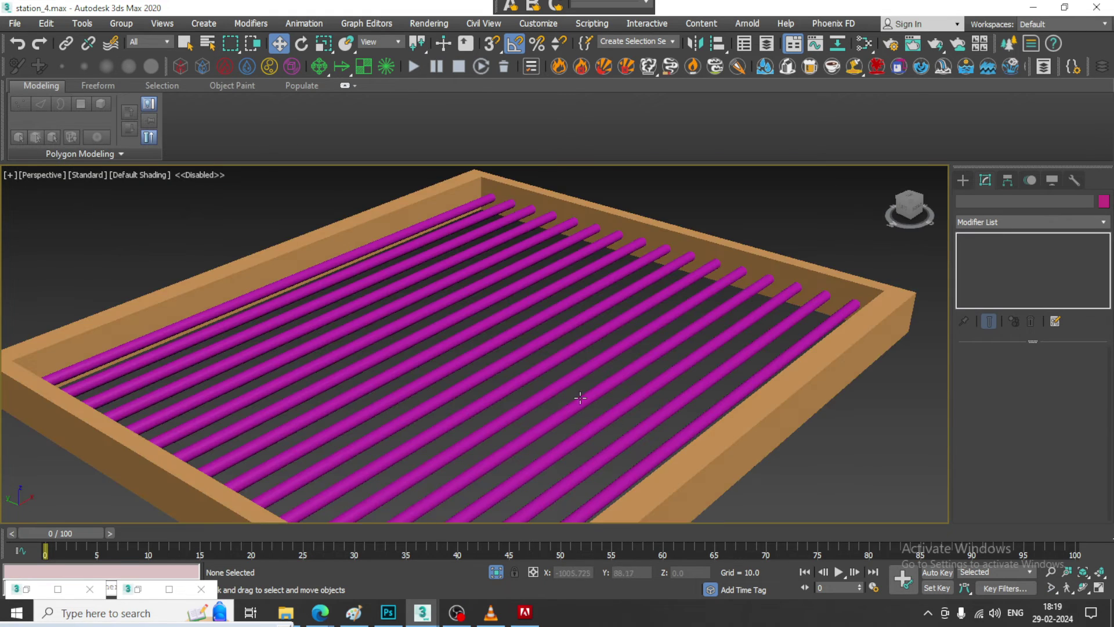
pyautogui.scroll(-5, 574, 390)
pyautogui.keyDown('alt'); pyautogui.moveTo(573, 388); pyautogui.dragTo(582, 386, button='middle'); pyautogui.keyUp('alt')
pyautogui.rightClick(686, 240)
pyautogui.click(712, 135)
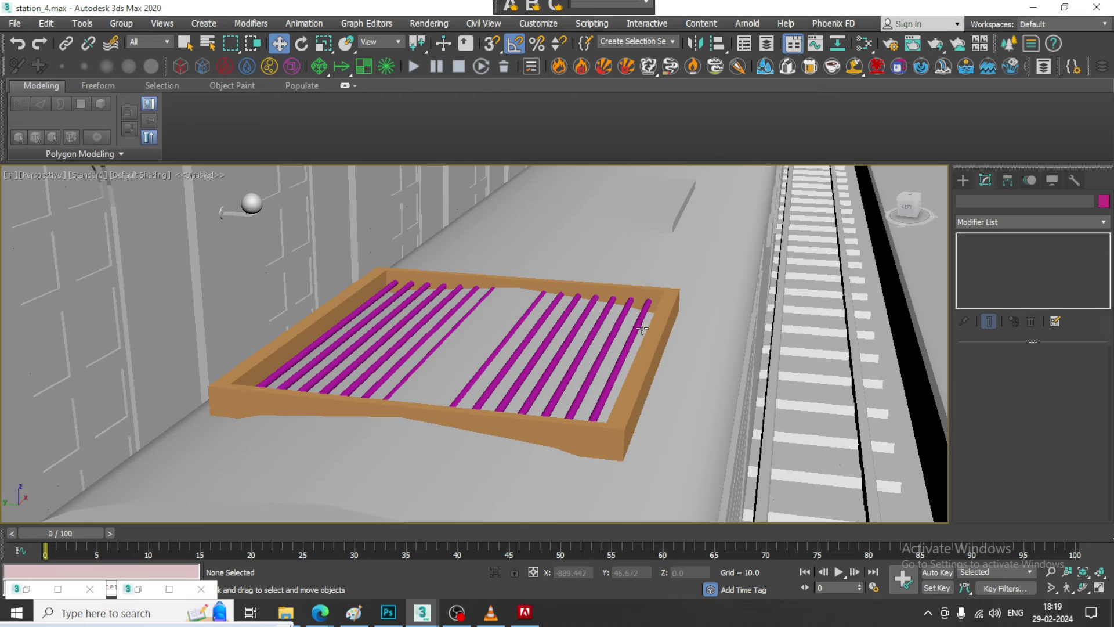
# Step: Set the Perspective view to shaded display with edged faces
pyautogui.scroll(-3, 563, 323)
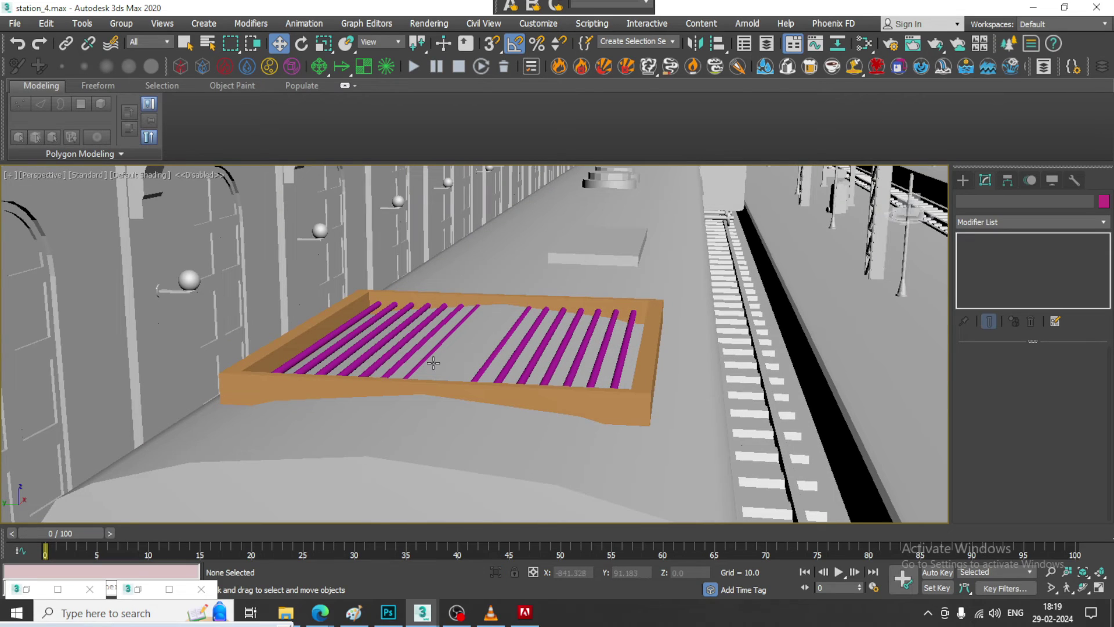
pyautogui.press('F3')
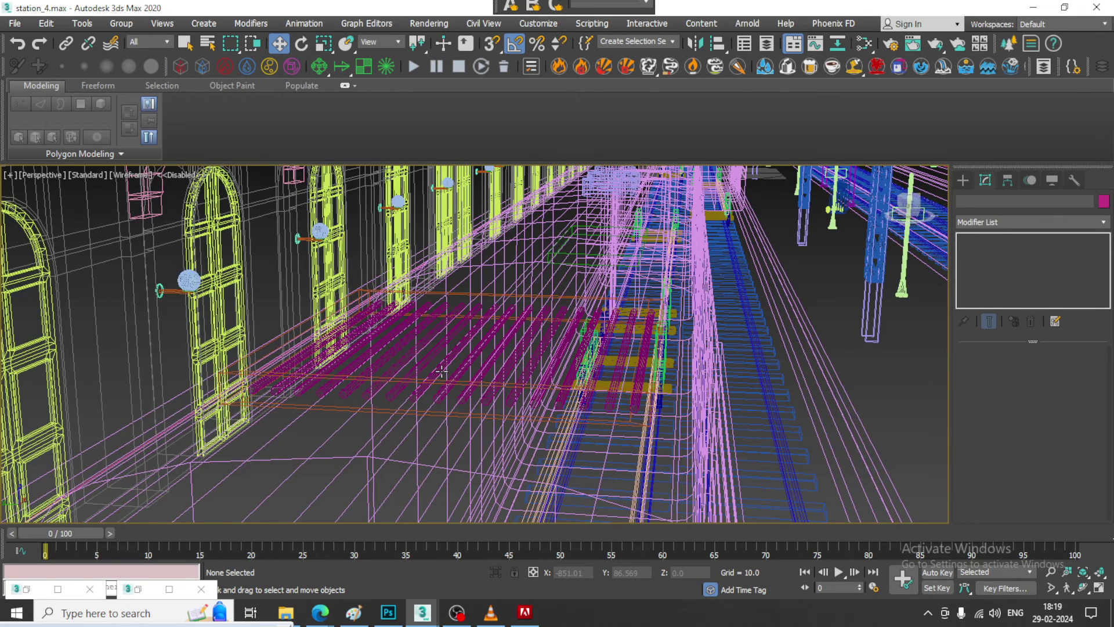
pyautogui.scroll(-3, 516, 379)
pyautogui.press('F4')
pyautogui.scroll(-3, 516, 379)
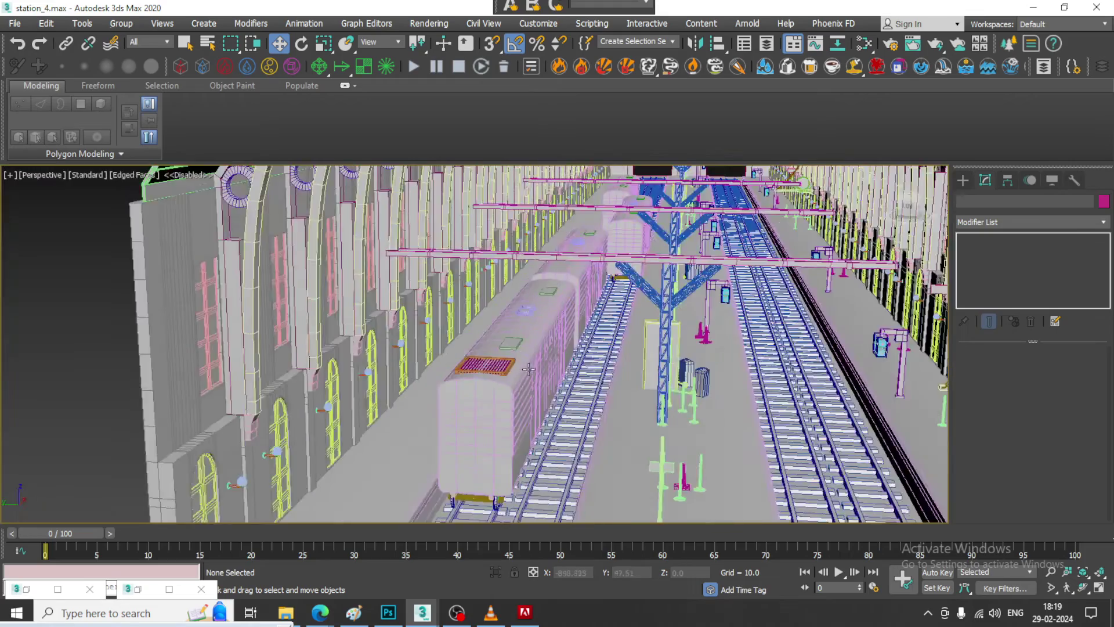
# Step: Raise the roof grille's frame and rods together in the Left view, bringing the frame to about Z 63.4 and leaving the car body in place
pyautogui.keyDown('alt'); pyautogui.moveTo(500, 409); pyautogui.dragTo(492, 385, button='middle'); pyautogui.keyUp('alt')
pyautogui.scroll(3, 513, 382)
pyautogui.click(505, 389)
pyautogui.hotkey('alt', 'w')
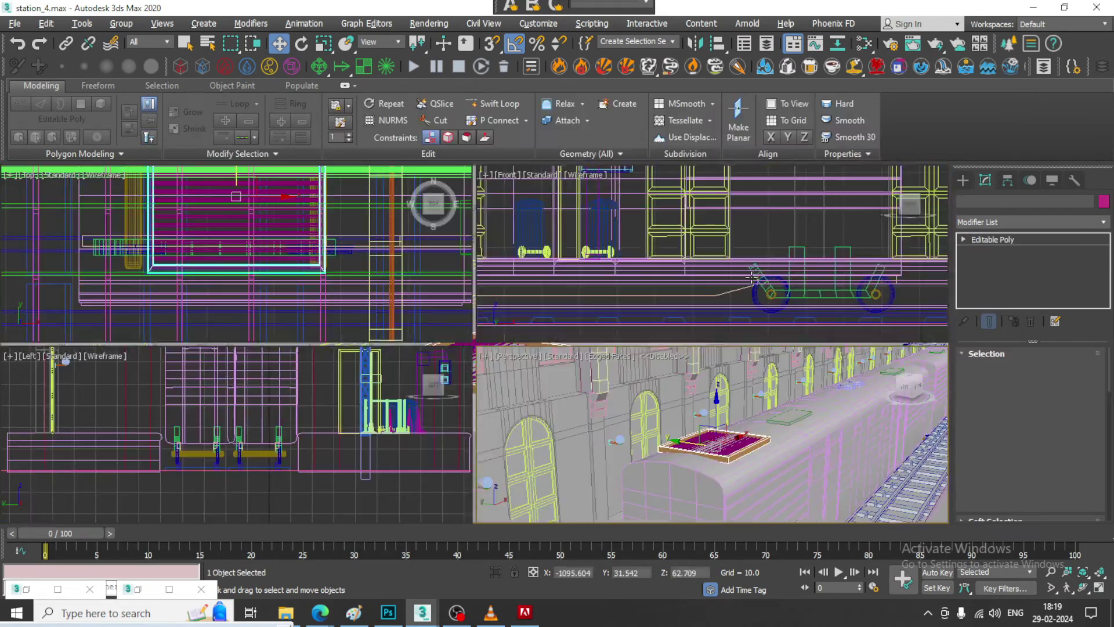
pyautogui.rightClick(320, 446)
pyautogui.hotkey('alt', 'w')
pyautogui.press('z')
pyautogui.moveTo(348, 340); pyautogui.dragTo(437, 372, button='middle')
pyautogui.scroll(-3, 385, 361)
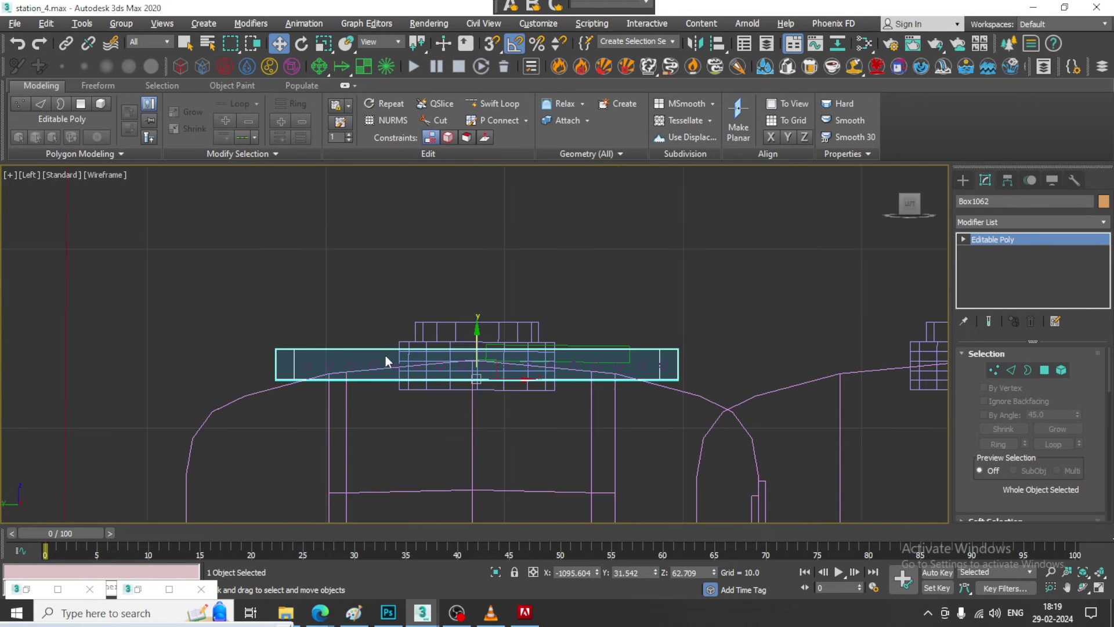
pyautogui.moveTo(681, 374); pyautogui.dragTo(711, 375)
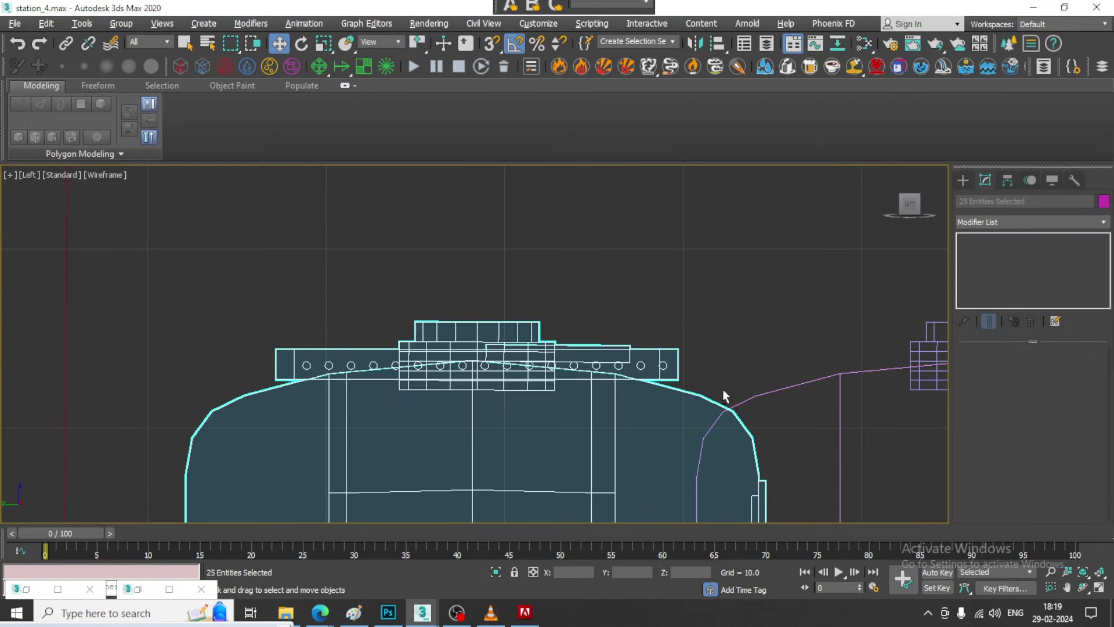
pyautogui.keyDown('alt'); pyautogui.click(719, 404); pyautogui.keyUp('alt')
pyautogui.keyDown('alt'); pyautogui.click(551, 341); pyautogui.keyUp('alt')
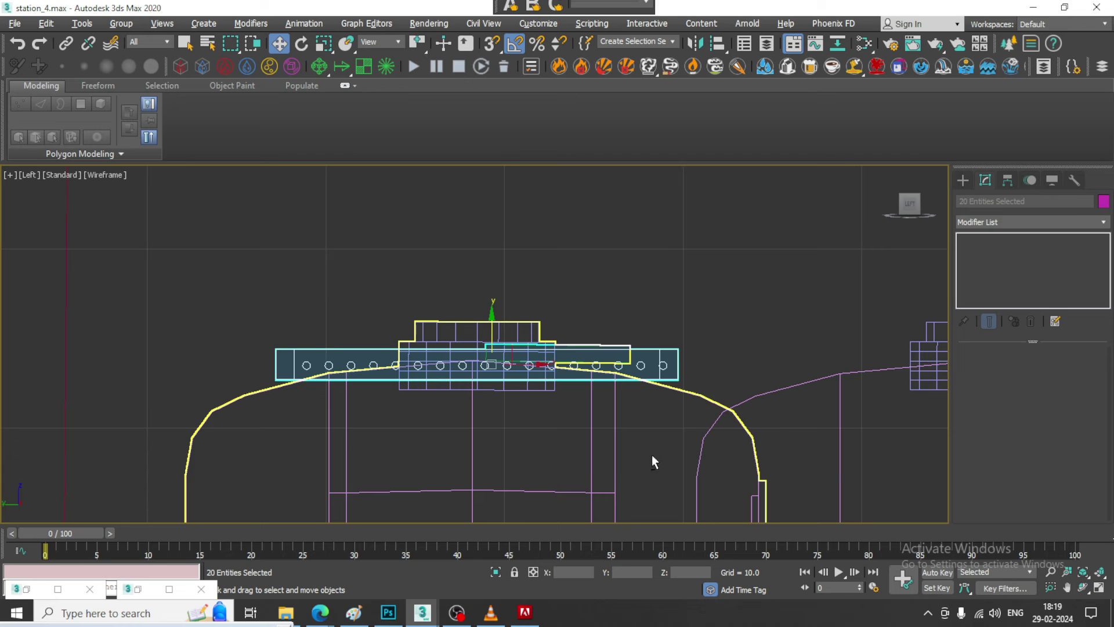
pyautogui.moveTo(492, 324); pyautogui.dragTo(506, 312)
# Step: Lower the grille frame's bottom vertices to about Z 61.74 so its sides sink into the curved car roof
pyautogui.click(317, 368)
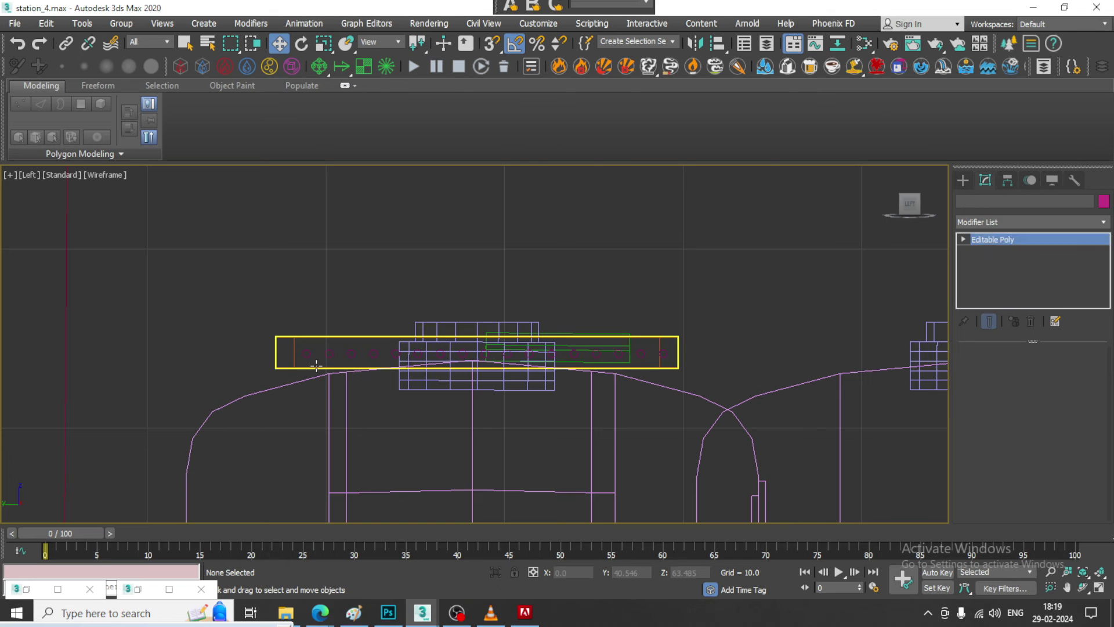
pyautogui.press('1')
pyautogui.moveTo(242, 416); pyautogui.dragTo(679, 365)
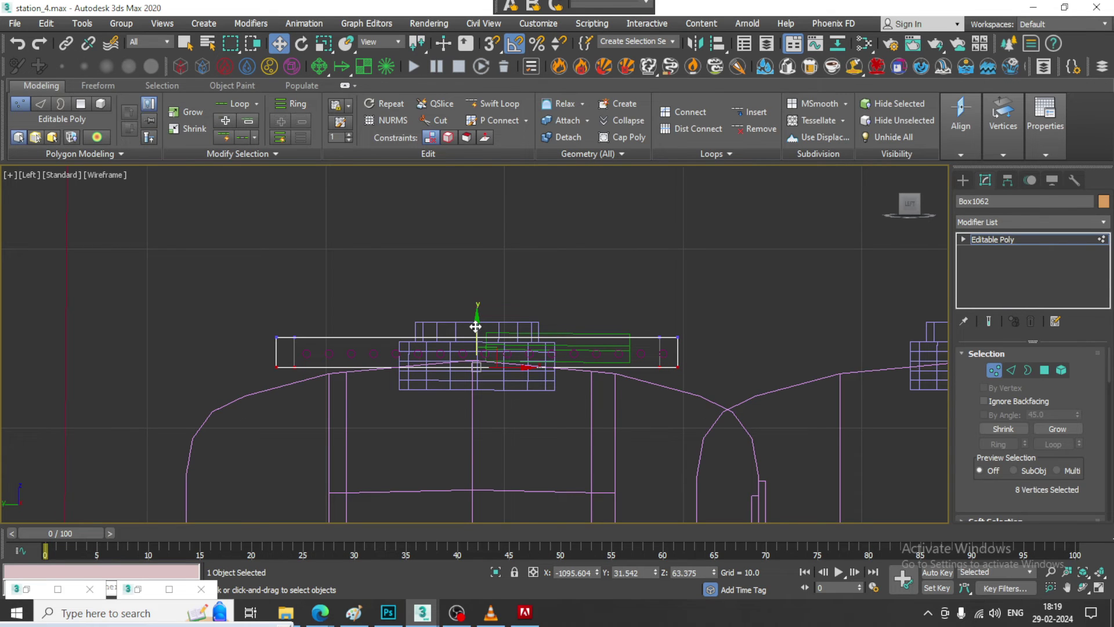
pyautogui.moveTo(475, 327); pyautogui.dragTo(488, 356)
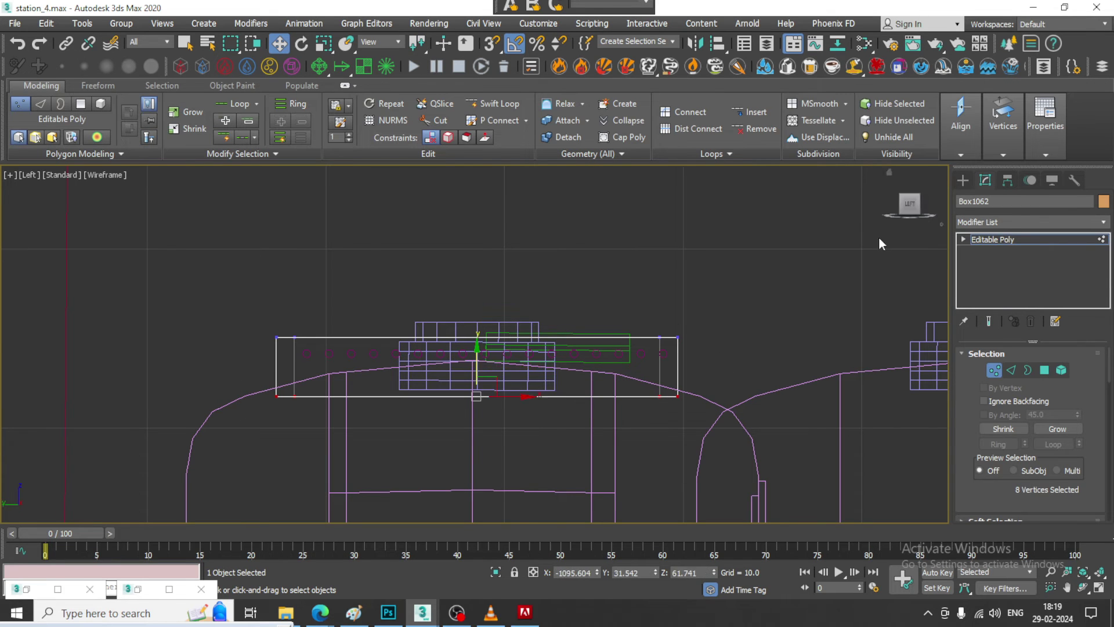
pyautogui.click(1031, 241)
# Step: Examine how the grille frame and rods sit on the car roof up close in the Perspective view
pyautogui.hotkey('alt', 'w')
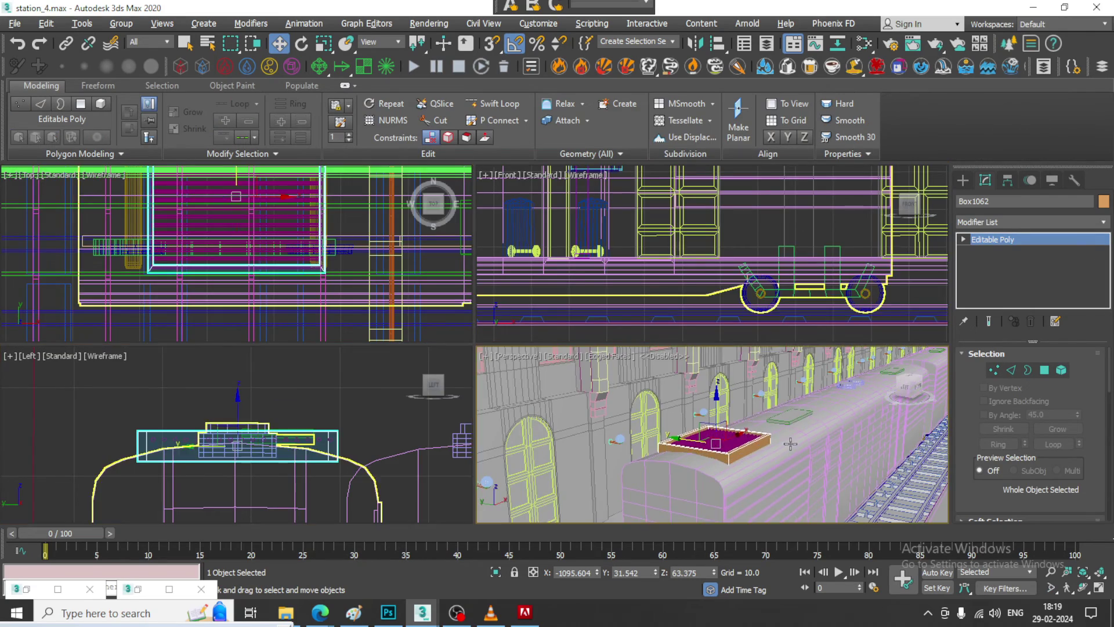
pyautogui.hotkey('alt', 'w')
pyautogui.scroll(5, 553, 374)
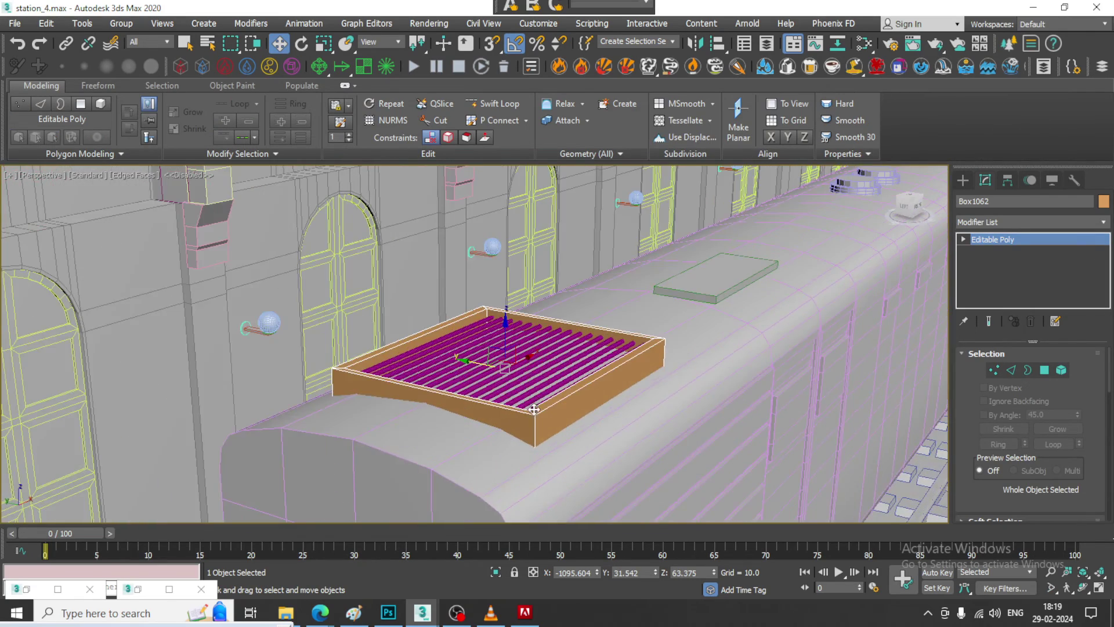
pyautogui.keyDown('alt'); pyautogui.moveTo(556, 417); pyautogui.dragTo(599, 410, button='middle'); pyautogui.keyUp('alt')
pyautogui.keyDown('ctrl'); pyautogui.click(591, 401); pyautogui.keyUp('ctrl')
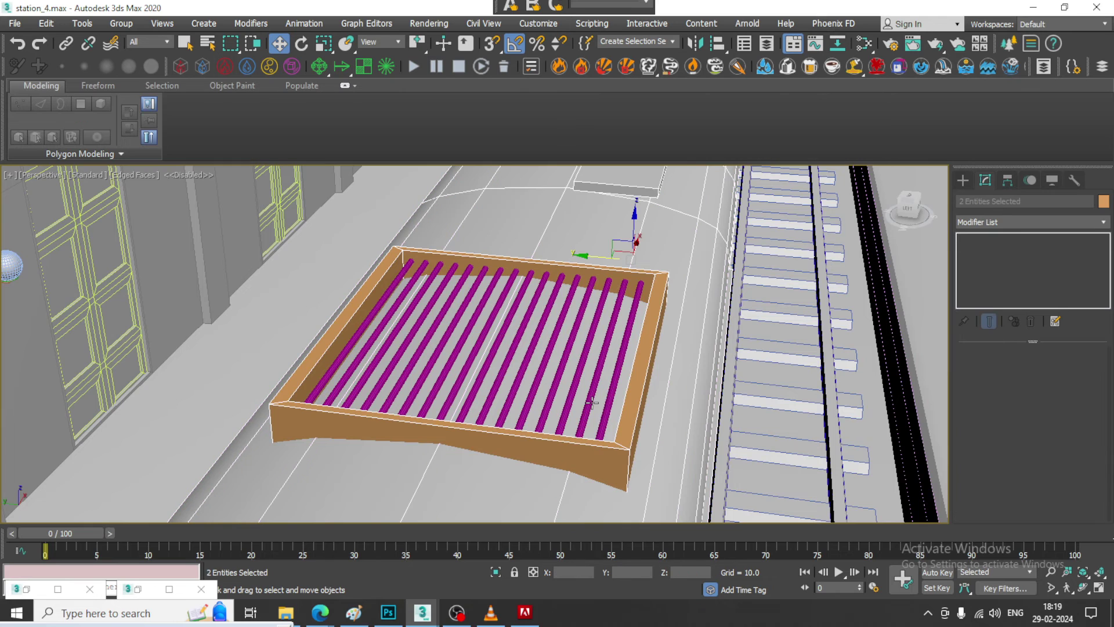
pyautogui.click(623, 394)
pyautogui.hotkey('alt', 'w')
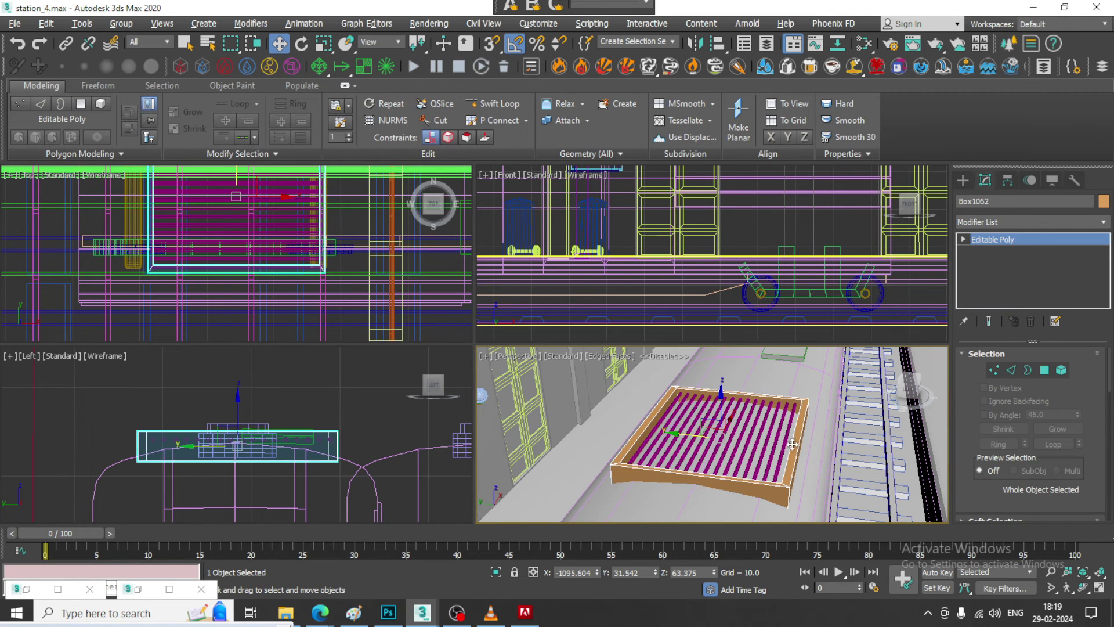
pyautogui.moveTo(792, 444); pyautogui.dragTo(736, 430, button='middle')
pyautogui.hotkey('alt', 'w')
# Step: View the train inside the station with and without edged faces, and switch the interface to Expert Mode
pyautogui.scroll(-7, 739, 391)
pyautogui.keyDown('alt'); pyautogui.moveTo(738, 391); pyautogui.dragTo(674, 336, button='middle'); pyautogui.keyUp('alt')
pyautogui.scroll(-4, 714, 373)
pyautogui.scroll(3, 699, 358)
pyautogui.press('F4')
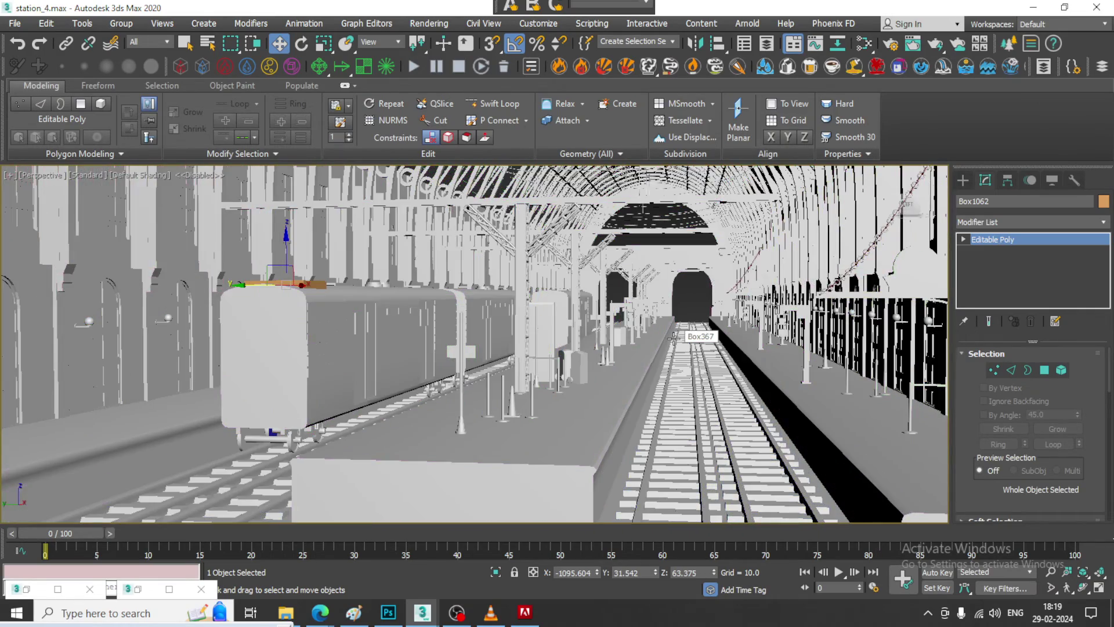
pyautogui.press('F4')
pyautogui.hotkey('ctrl', 'x')
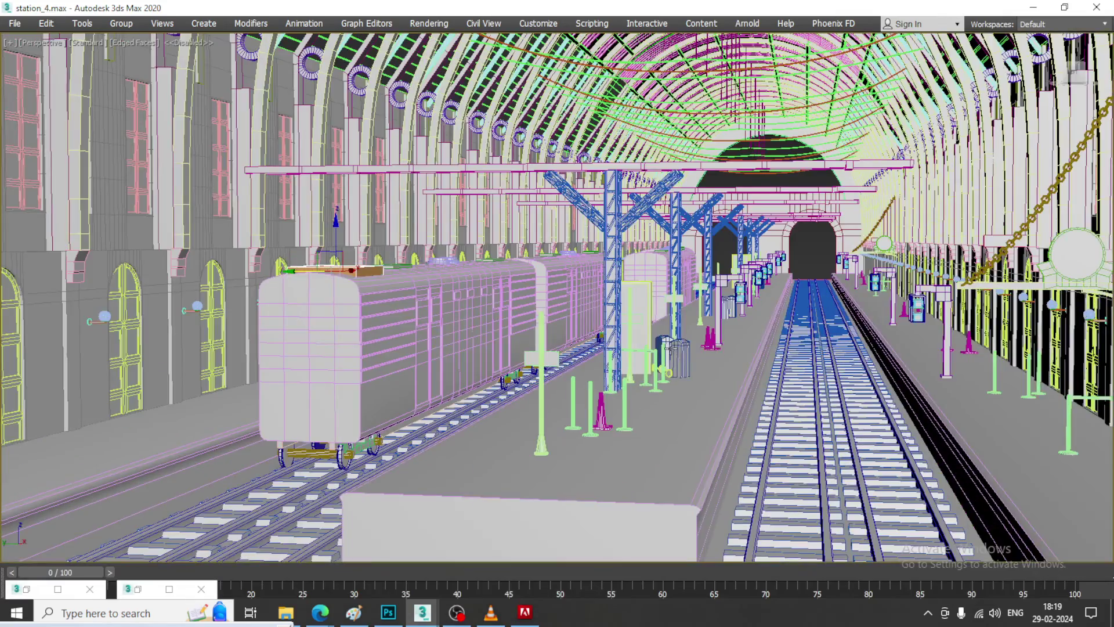
# Step: Examine the whole station from its open end, with nothing selected, comparing plain default shading against edged faces
pyautogui.keyDown('alt'); pyautogui.moveTo(671, 350); pyautogui.dragTo(738, 354, button='middle'); pyautogui.keyUp('alt')
pyautogui.scroll(-3, 970, 393)
pyautogui.scroll(3, 970, 393)
pyautogui.scroll(-5, 772, 335)
pyautogui.moveTo(738, 354); pyautogui.dragTo(34, 432, button='middle')
pyautogui.moveTo(34, 431); pyautogui.dragTo(705, 256, button='middle')
pyautogui.keyDown('alt'); pyautogui.moveTo(696, 328); pyautogui.dragTo(704, 419, button='middle'); pyautogui.keyUp('alt')
pyautogui.scroll(4, 724, 429)
pyautogui.scroll(3, 724, 430)
pyautogui.scroll(-3, 719, 425)
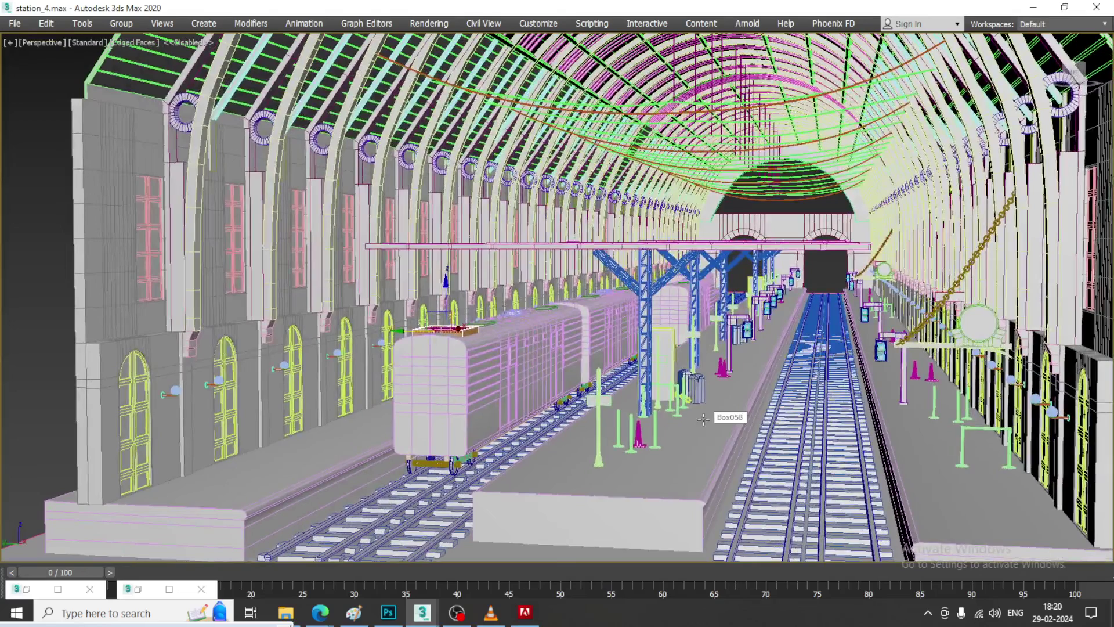
pyautogui.click(55, 312)
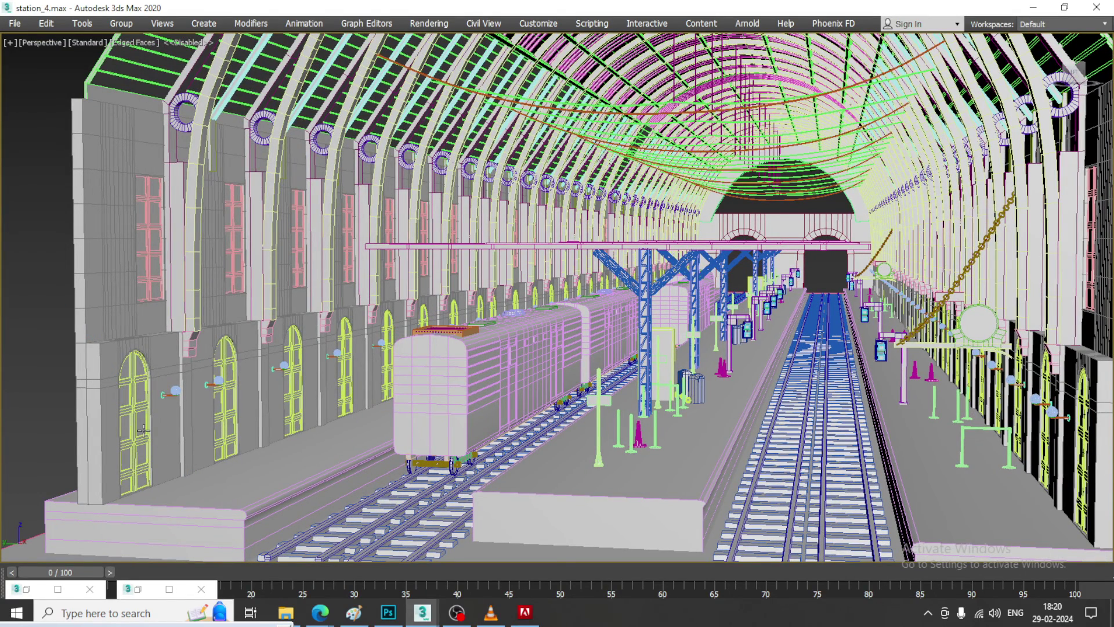
pyautogui.press('F4')
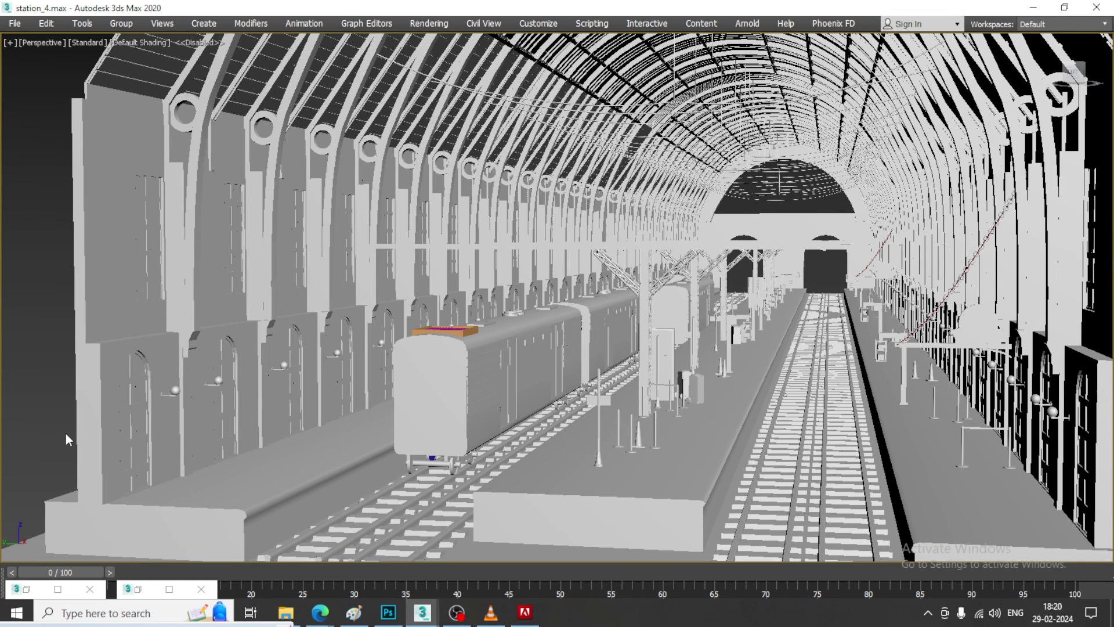
pyautogui.press('F4')
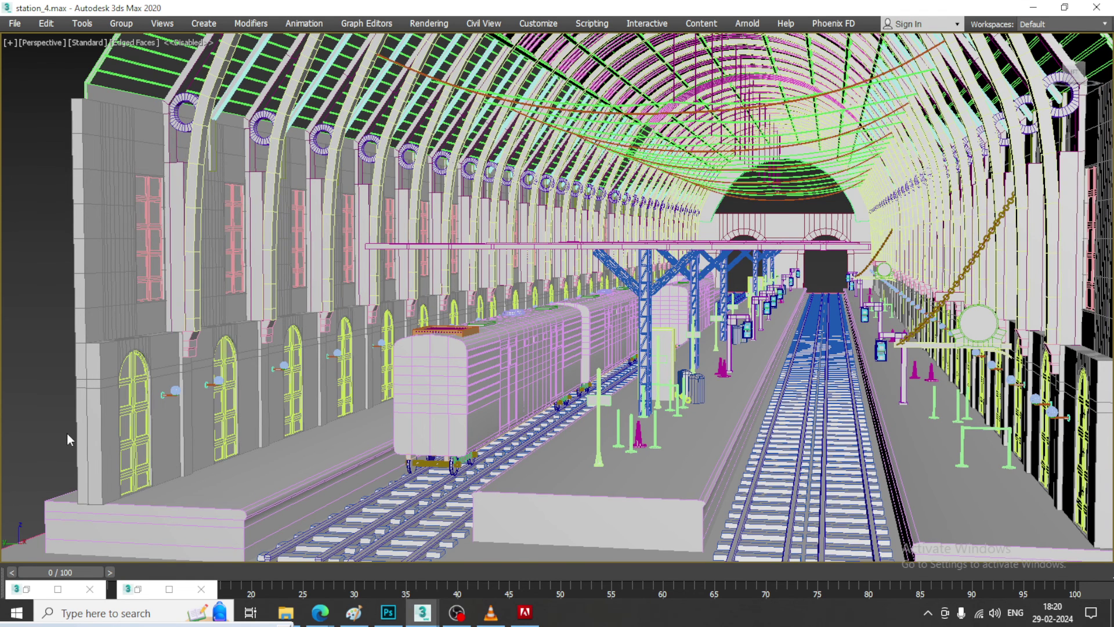